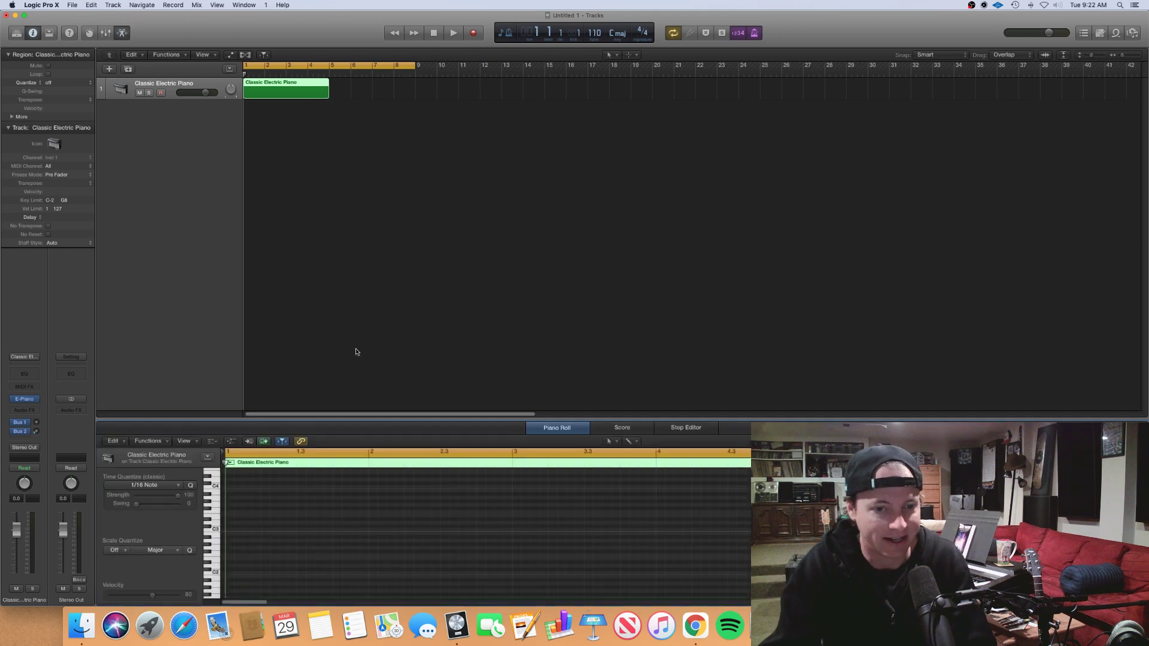
# Step: Enlarge the Piano Roll and build a one-bar A major chord in bar 1 from A3, C#4 and E4
pyautogui.moveTo(398, 418); pyautogui.dragTo(423, 219)
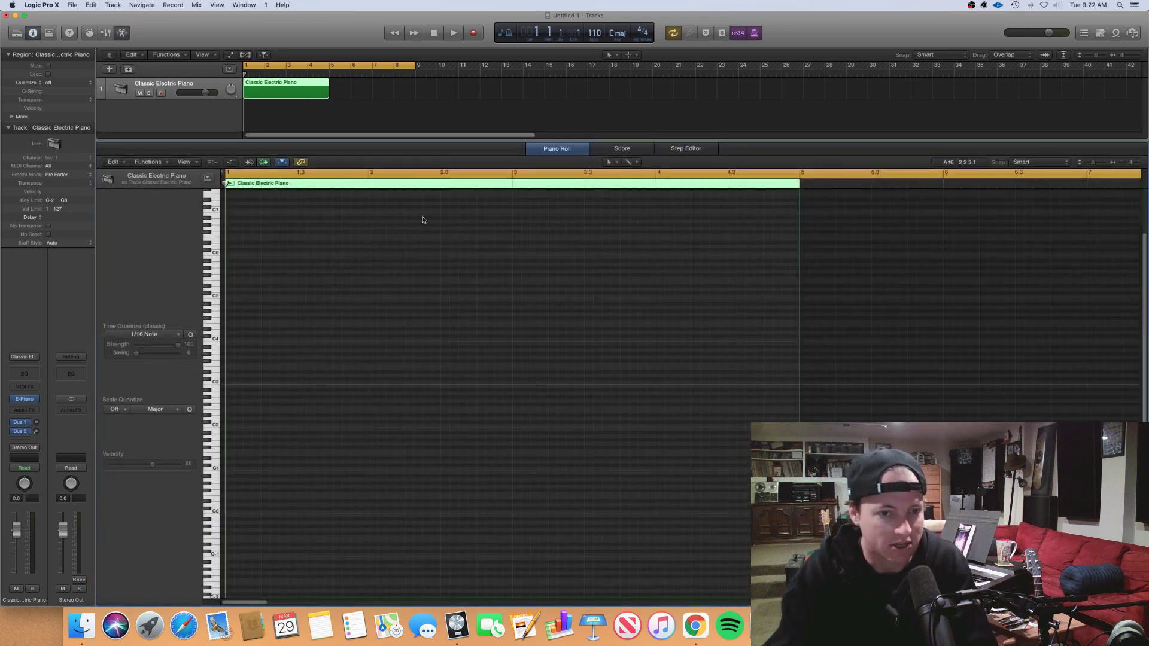
pyautogui.moveTo(232, 354); pyautogui.dragTo(363, 350)
pyautogui.click(348, 351)
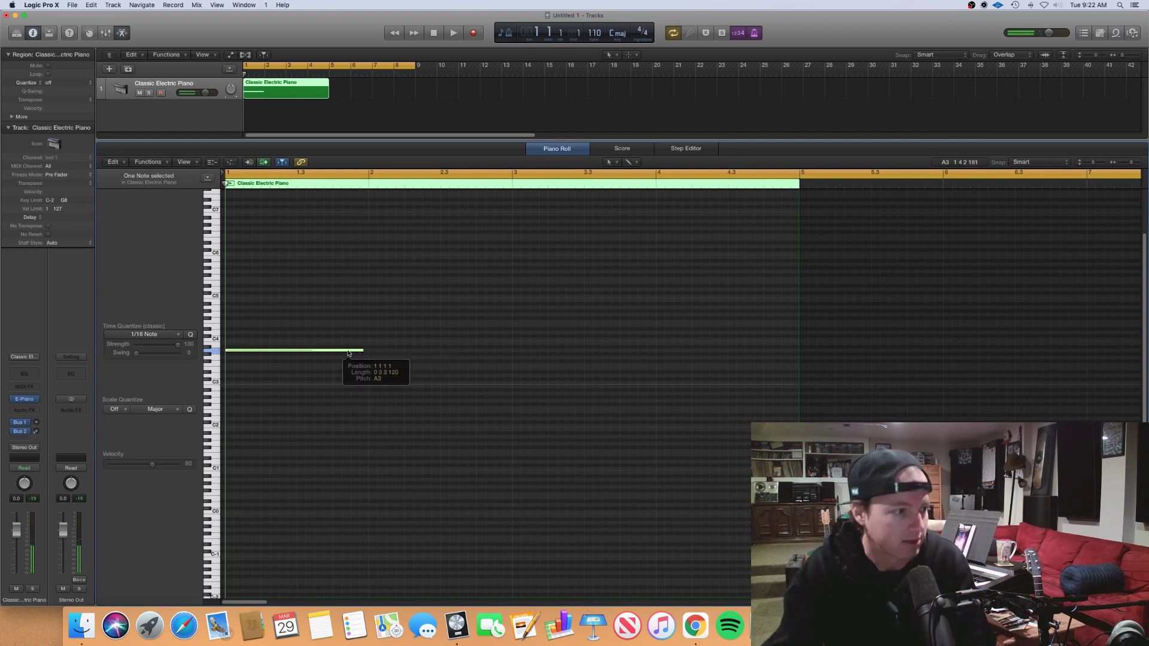
pyautogui.click(346, 354)
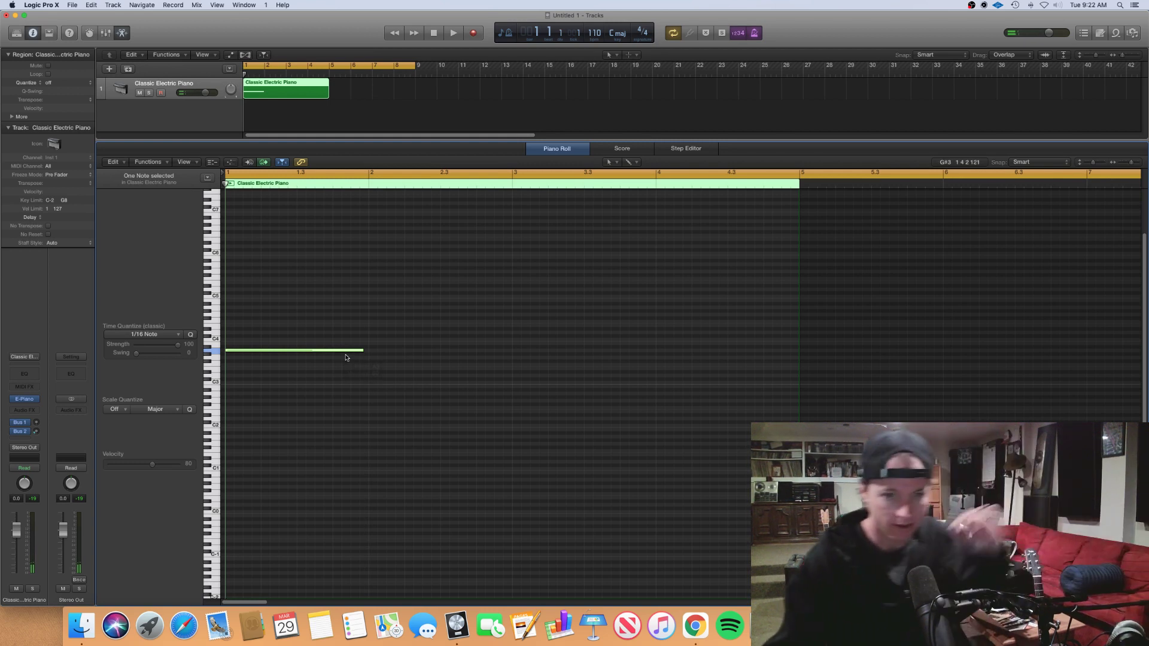
pyautogui.click(346, 352)
pyautogui.moveTo(361, 350); pyautogui.dragTo(367, 350)
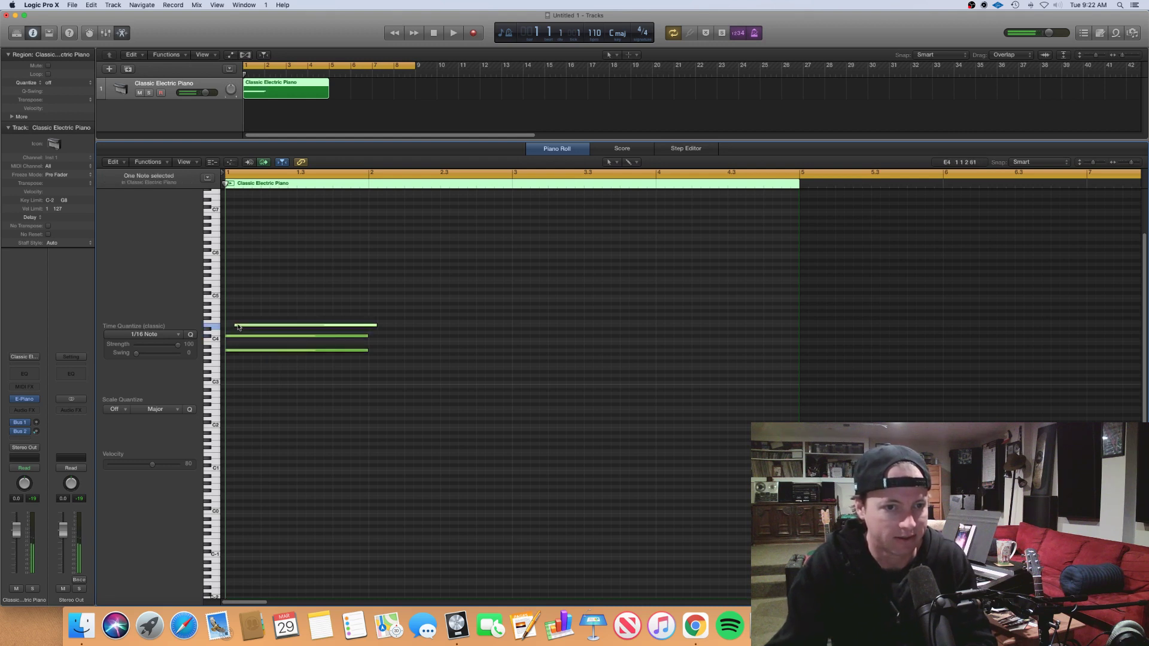
pyautogui.moveTo(238, 327); pyautogui.dragTo(229, 327)
# Step: Play back the first chord and add a one-bar C# minor chord in bar 2 from G#3, C#4 and E4
pyautogui.press('space')
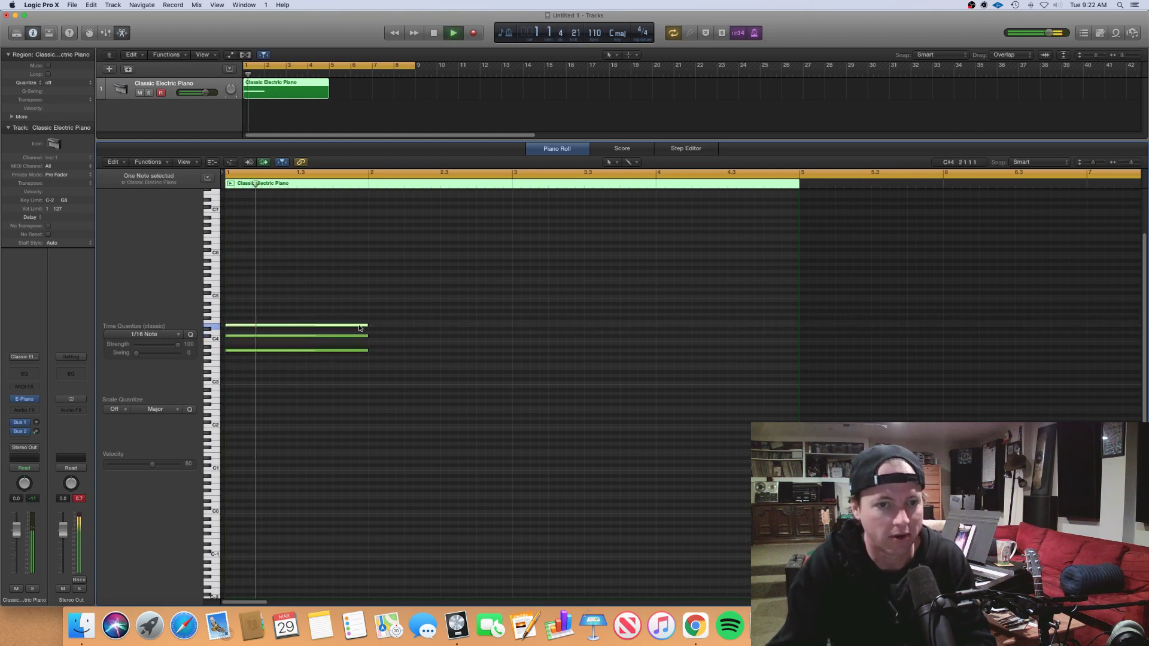
pyautogui.press('space')
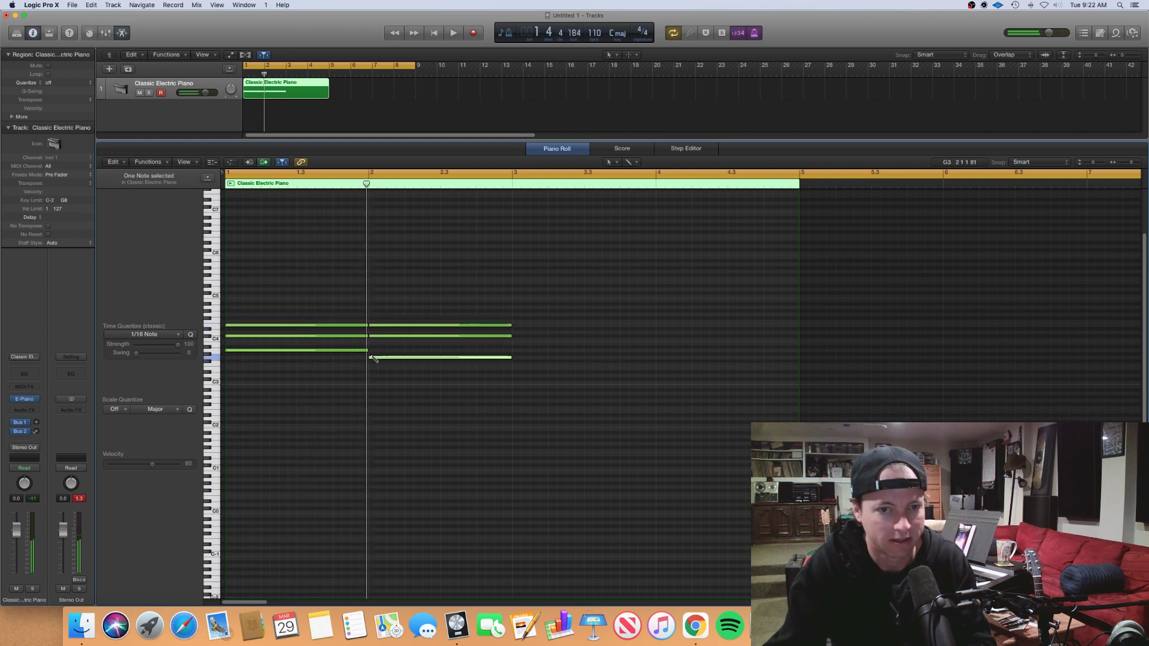
pyautogui.moveTo(374, 358); pyautogui.dragTo(374, 355)
pyautogui.press('space')
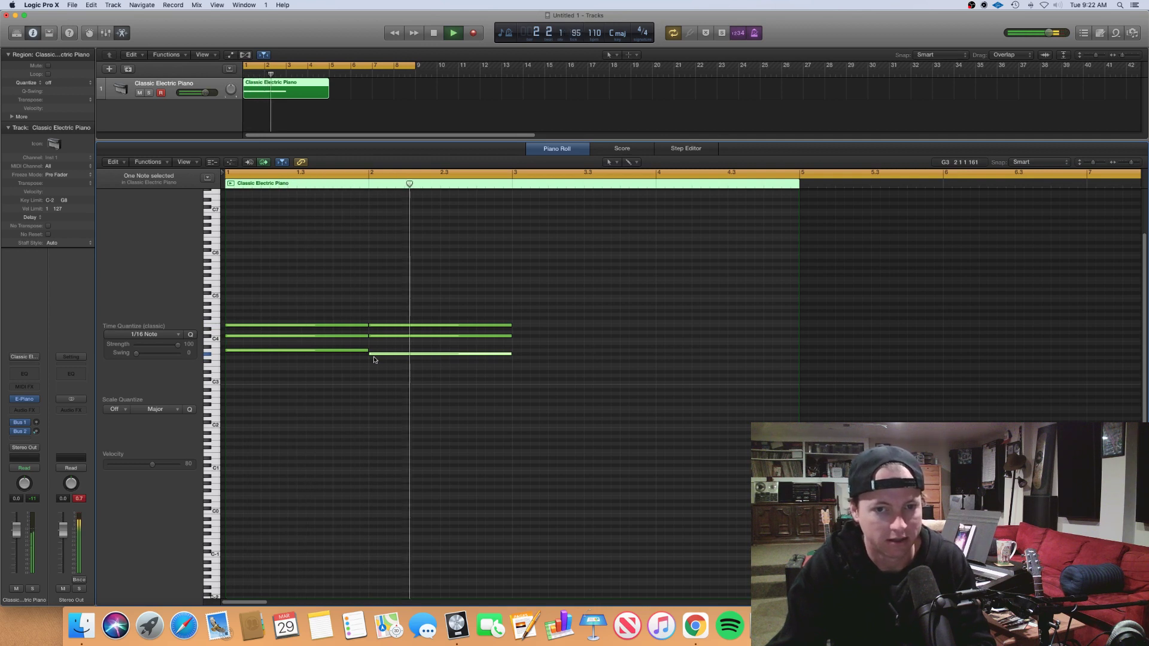
# Step: Build a one-bar D major chord in bar 3 from A3, D4 and F#4, and play back the progression
pyautogui.press('space')
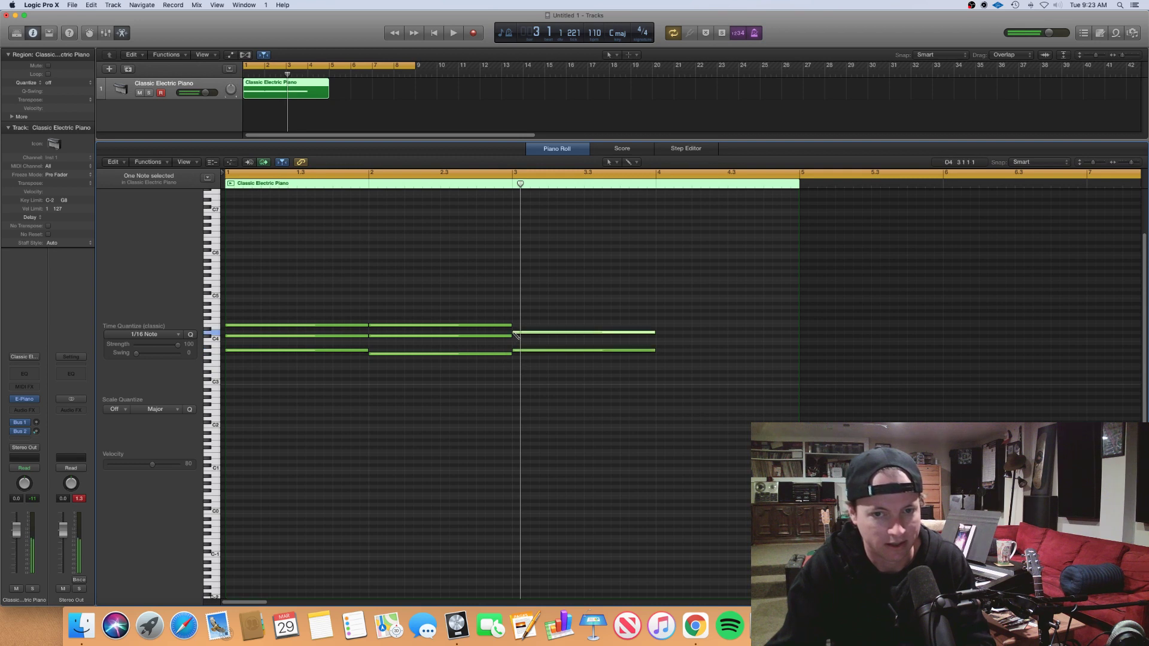
pyautogui.press('space')
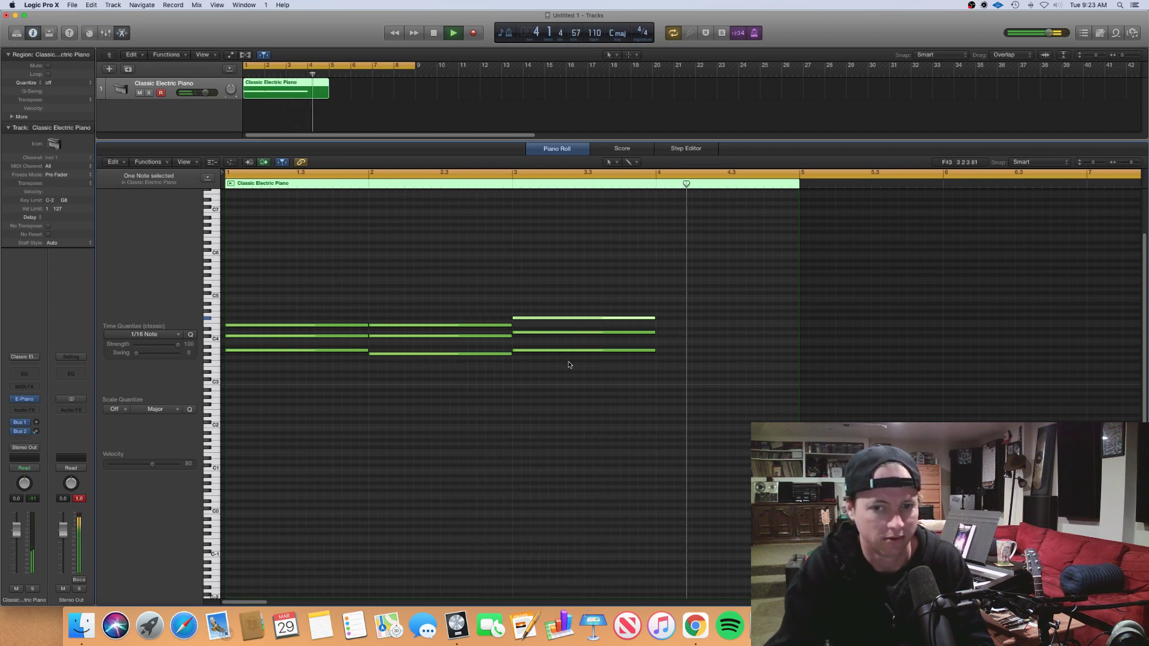
pyautogui.press('space')
pyautogui.press('space')
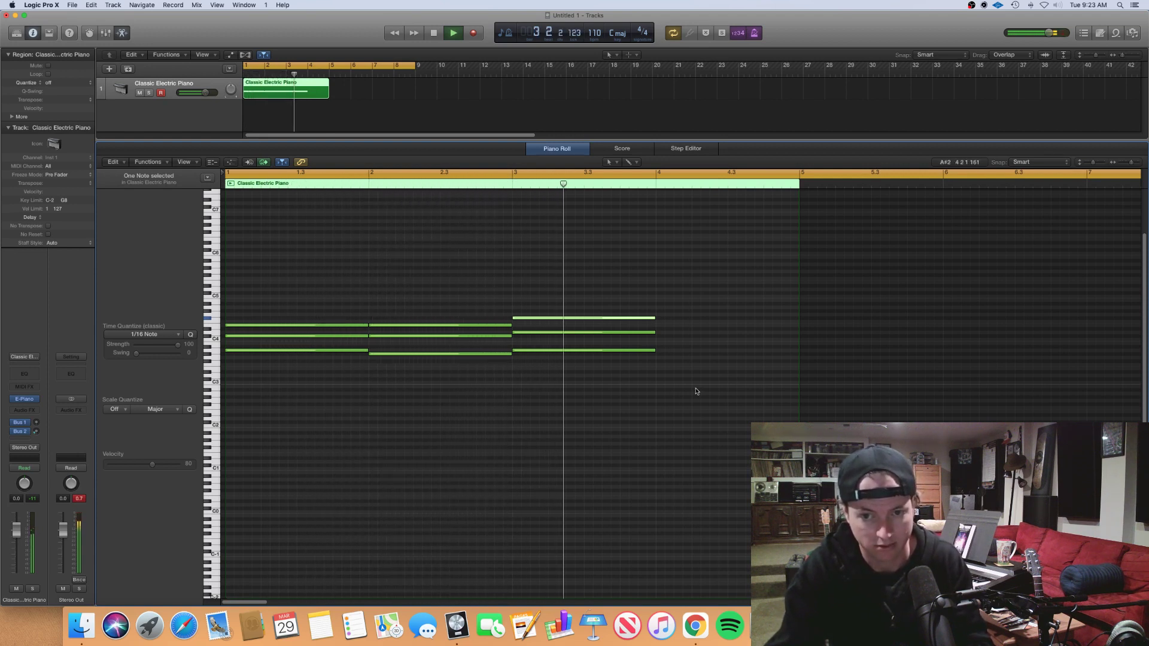
# Step: Place a half-bar E3 at the start of bar 4 and a half-bar F#3 on its third beat
pyautogui.keyDown('super'); pyautogui.click(660, 358); pyautogui.keyUp('super')
pyautogui.press('space')
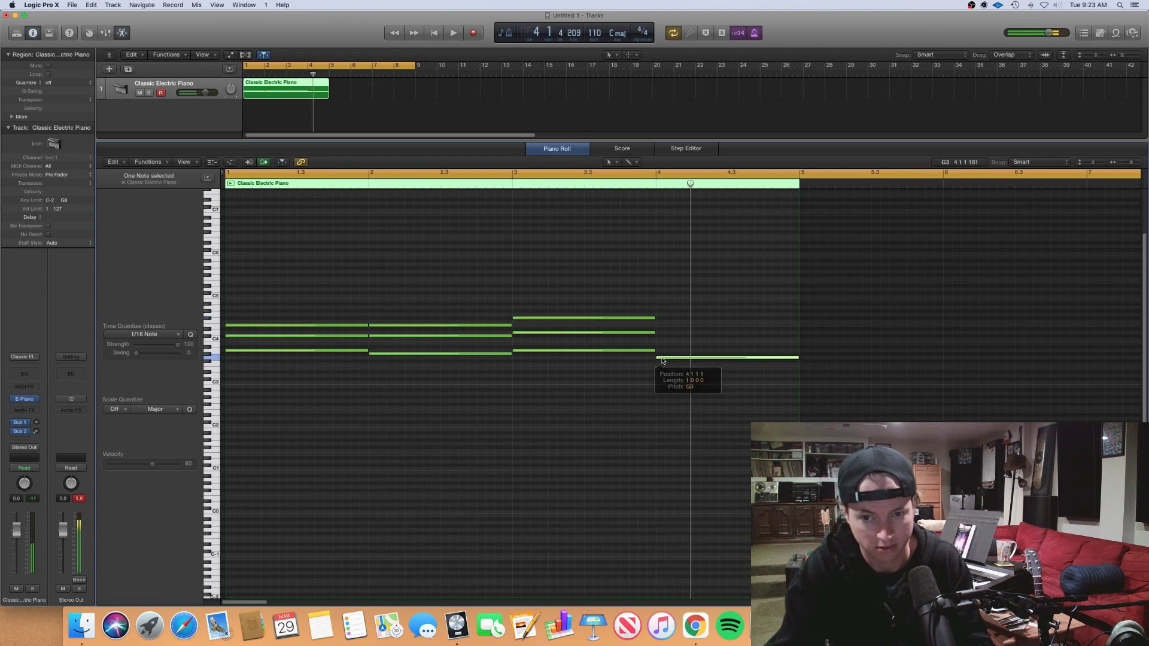
pyautogui.moveTo(662, 360); pyautogui.dragTo(665, 370)
pyautogui.press('space')
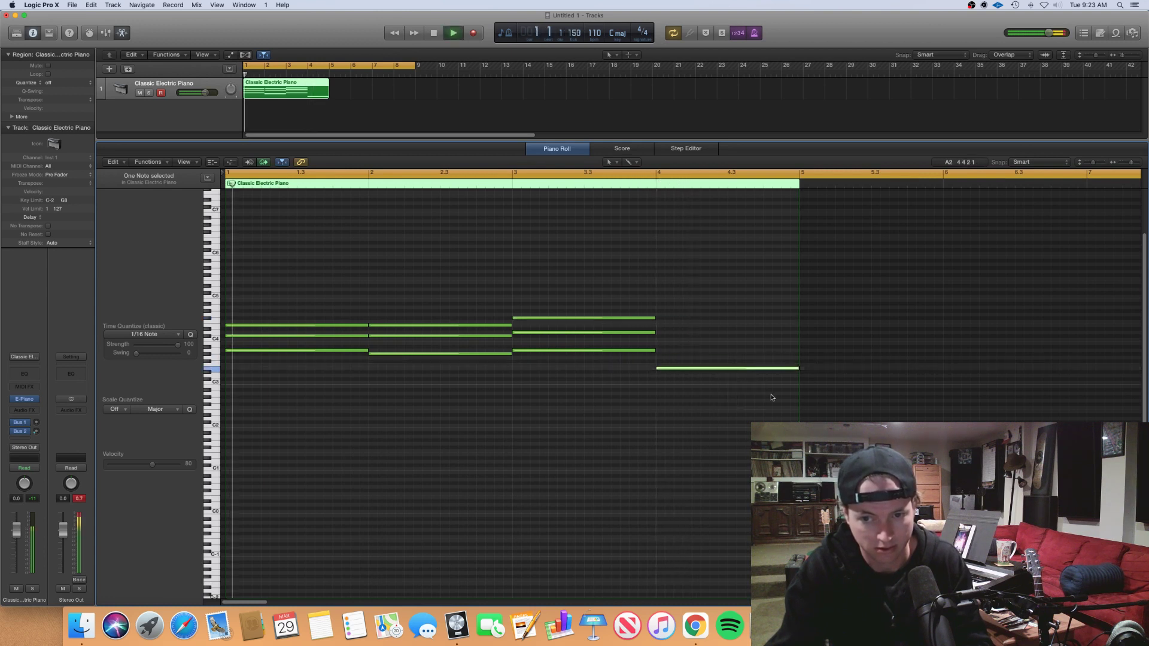
pyautogui.moveTo(798, 367); pyautogui.dragTo(727, 367)
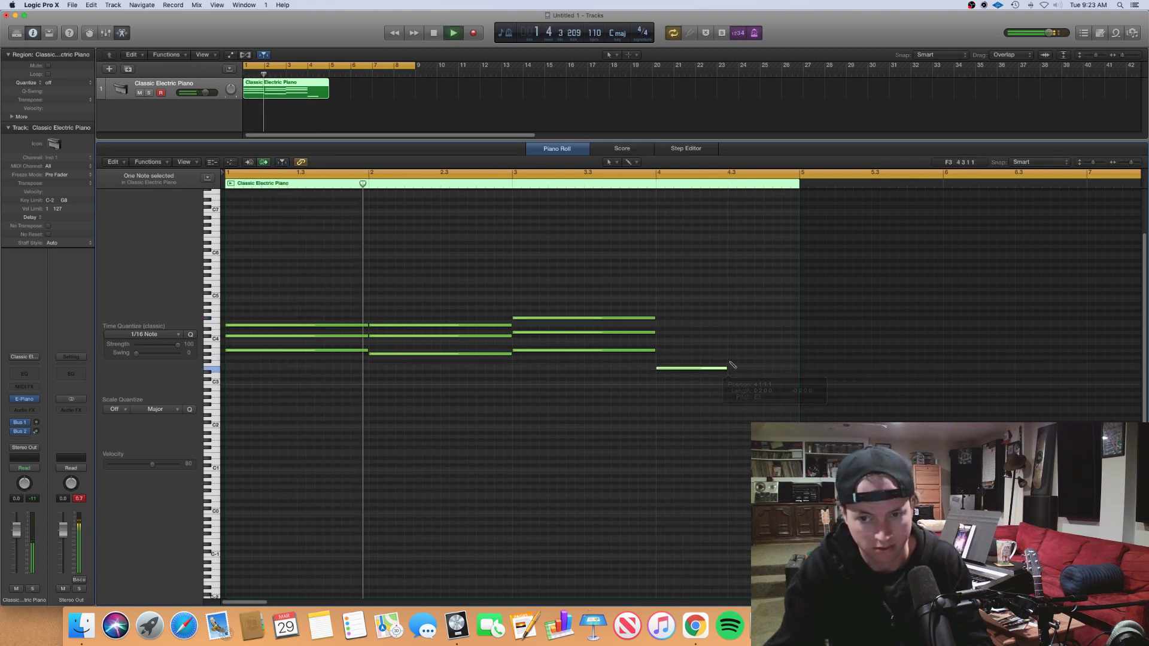
pyautogui.keyDown('super'); pyautogui.click(730, 360); pyautogui.keyUp('super')
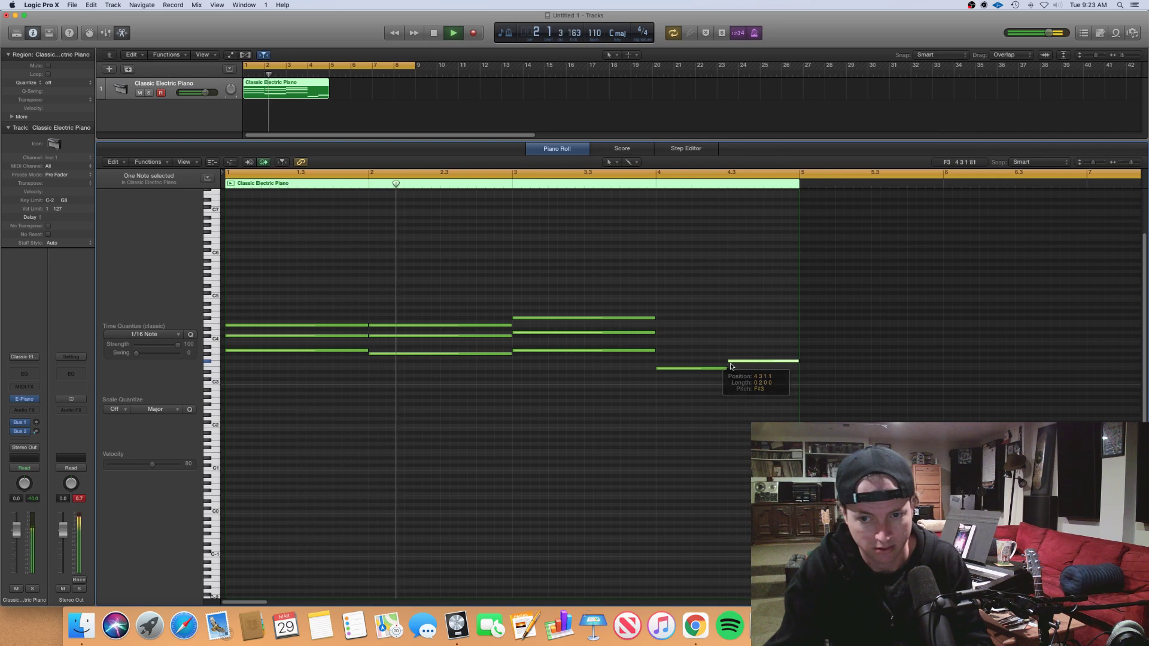
# Step: Complete the E major chord above the E3 in bar 4 with half-bar notes E4, G#4 and B3
pyautogui.keyDown('super'); pyautogui.click(659, 325); pyautogui.keyUp('super')
pyautogui.keyDown('super'); pyautogui.click(659, 311); pyautogui.keyUp('super')
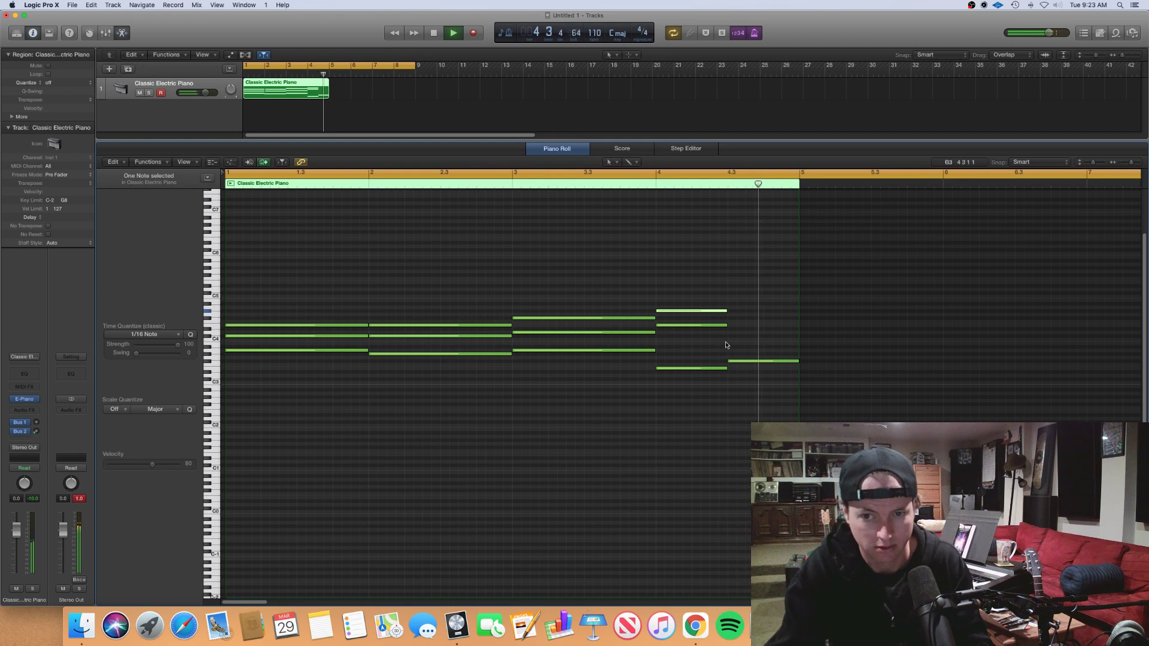
pyautogui.keyDown('super'); pyautogui.click(669, 344); pyautogui.keyUp('super')
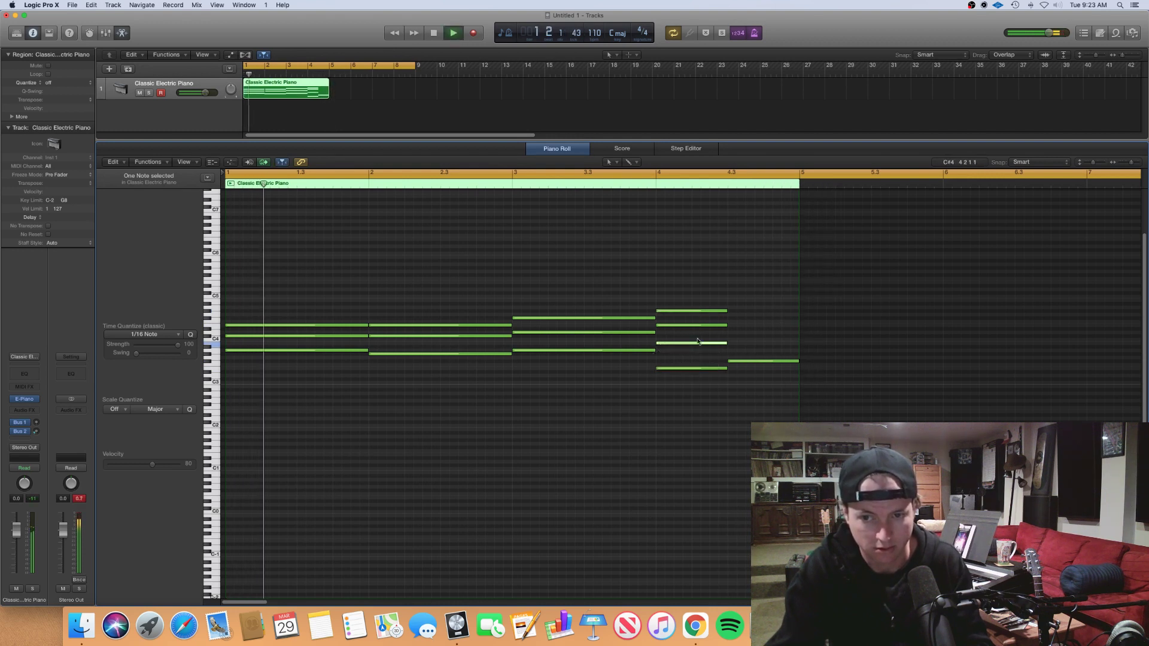
pyautogui.keyDown('super'); pyautogui.click(730, 318); pyautogui.keyUp('super')
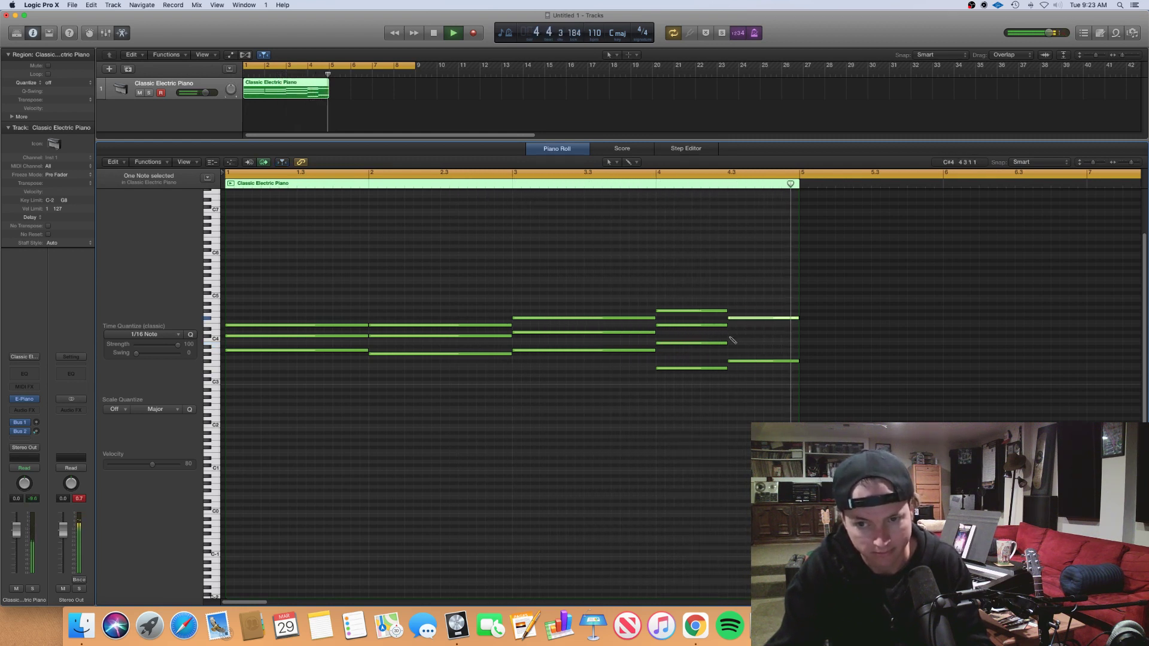
pyautogui.keyDown('super'); pyautogui.click(730, 336); pyautogui.keyUp('super')
pyautogui.click(641, 175)
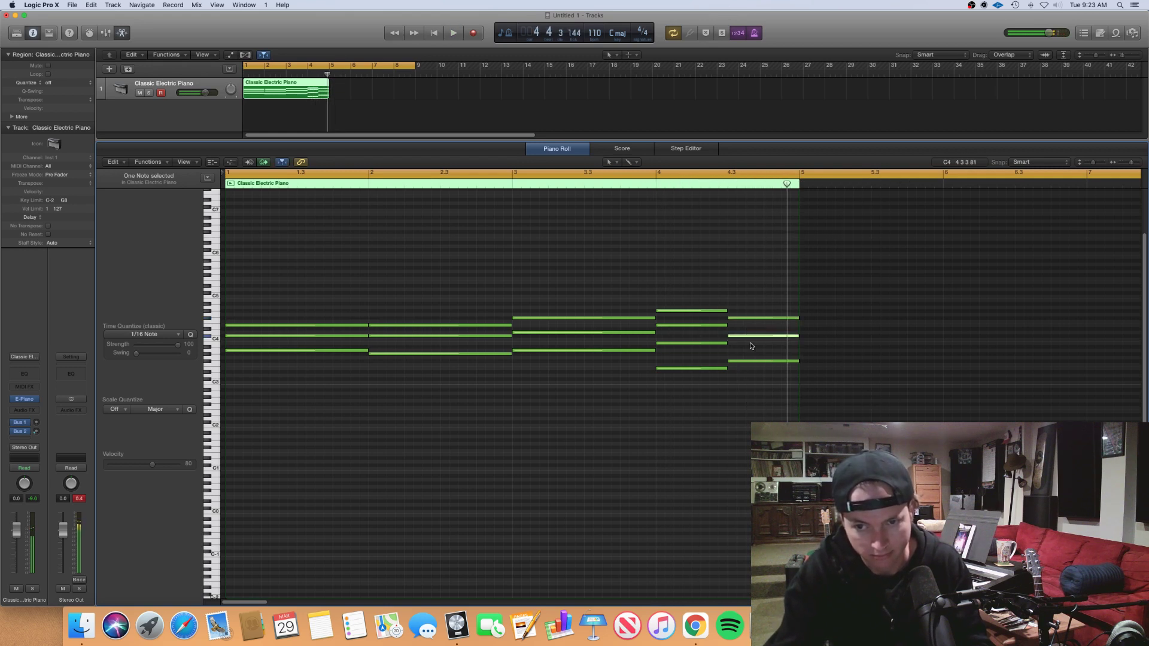
pyautogui.press('Delete')
# Step: Stack A4, C#4 and A3 above the F#3 in bar 4 to form an F# minor chord, and play it back
pyautogui.press('space')
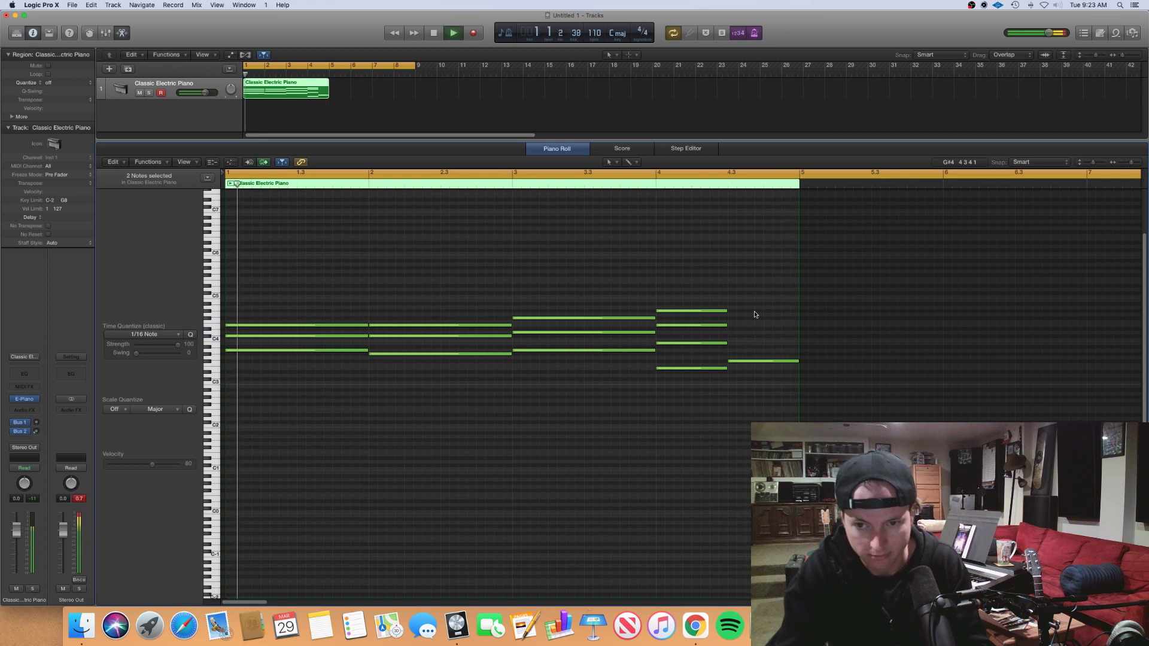
pyautogui.keyDown('super'); pyautogui.click(731, 307); pyautogui.keyUp('super')
pyautogui.keyDown('super'); pyautogui.click(730, 335); pyautogui.keyUp('super')
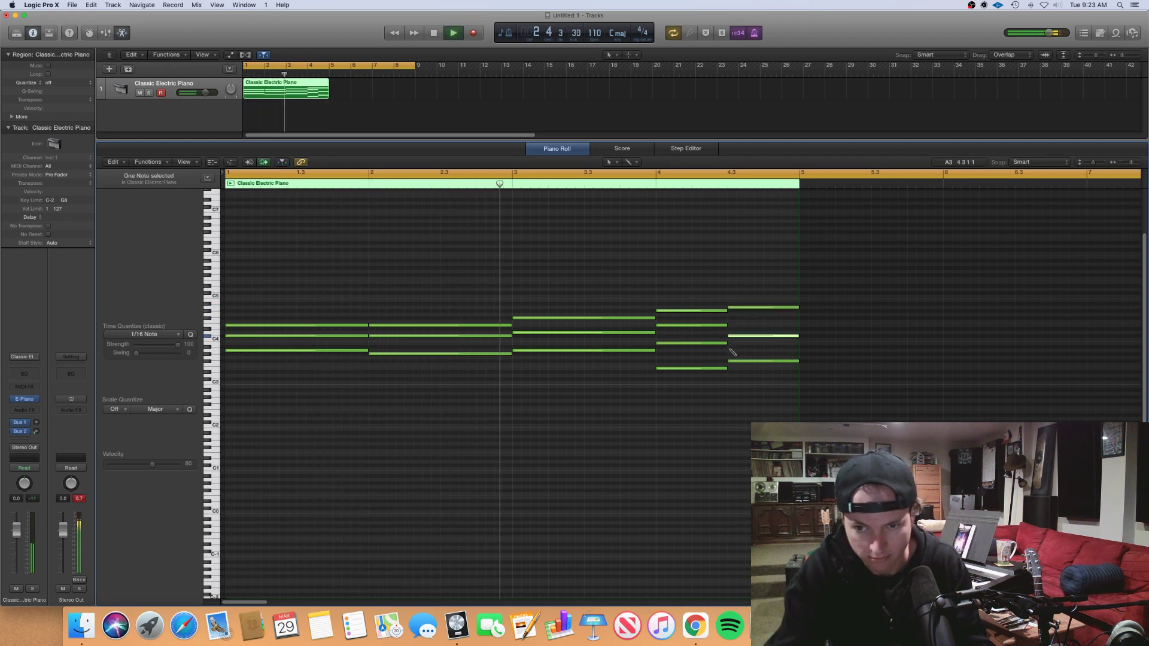
pyautogui.keyDown('super'); pyautogui.click(732, 350); pyautogui.keyUp('super')
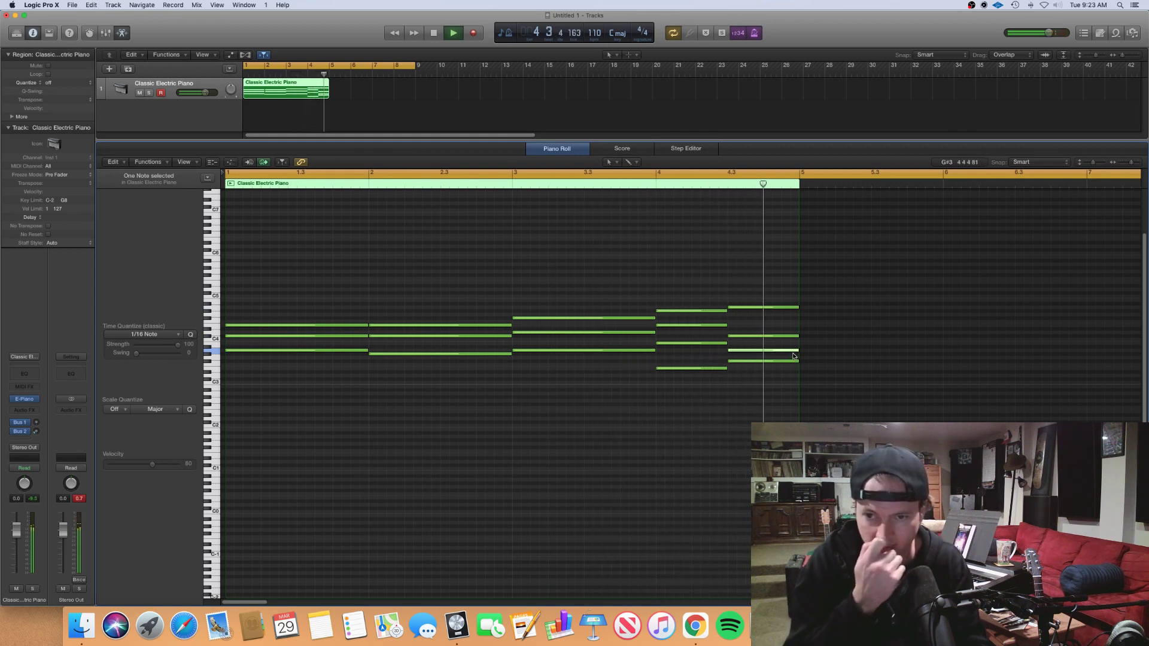
pyautogui.press('space')
pyautogui.press('space')
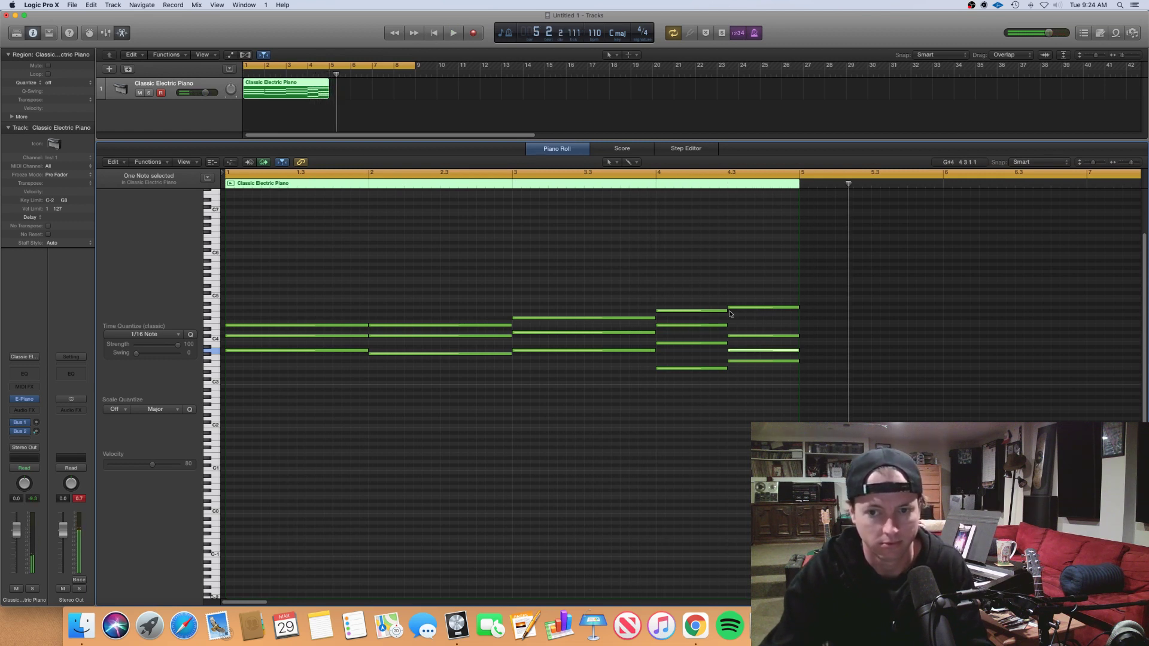
# Step: Shorten the second chord in bar 4 from its start and lengthen the first chord to two and a half beats
pyautogui.moveTo(761, 384); pyautogui.dragTo(748, 308)
pyautogui.moveTo(726, 393); pyautogui.dragTo(745, 312)
pyautogui.click(382, 105)
# Step: Copy the chord region to bar 5 and play both regions back together in the Piano Roll
pyautogui.moveTo(280, 95); pyautogui.dragTo(366, 95)
pyautogui.press('space')
pyautogui.moveTo(418, 120); pyautogui.dragTo(279, 85)
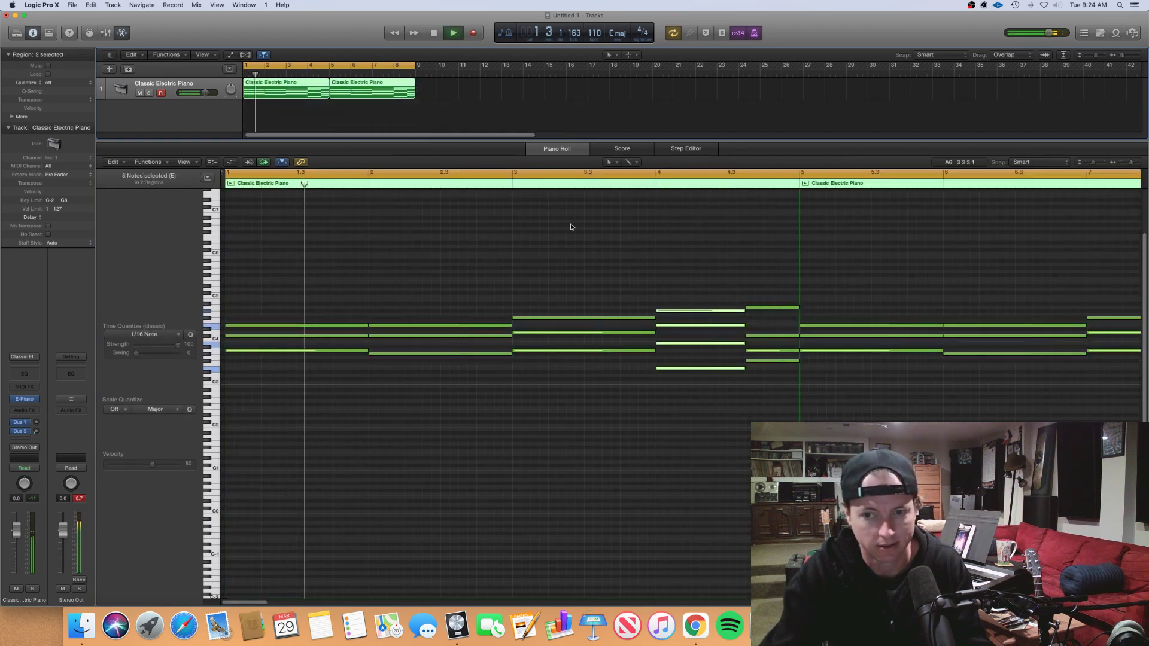
pyautogui.hscroll(-5, 574, 249)
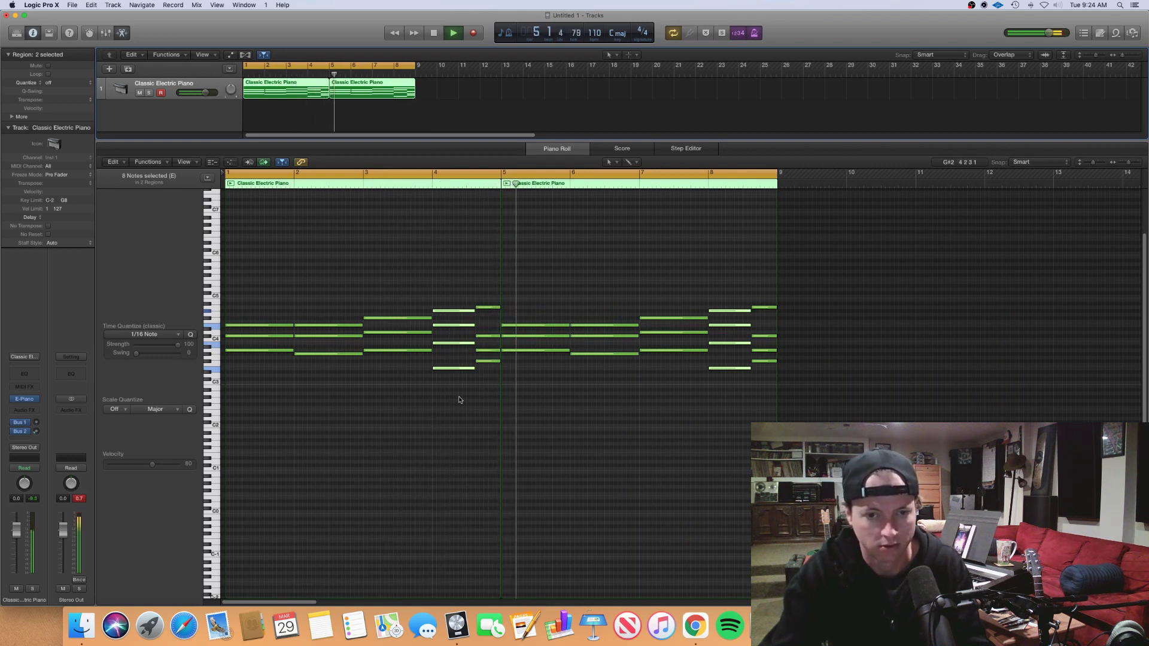
# Step: Swap the two chords in bar 4 so F# minor comes before the longer E major, and play back the result
pyautogui.click(462, 300)
pyautogui.press('space')
pyautogui.moveTo(461, 313); pyautogui.dragTo(455, 226)
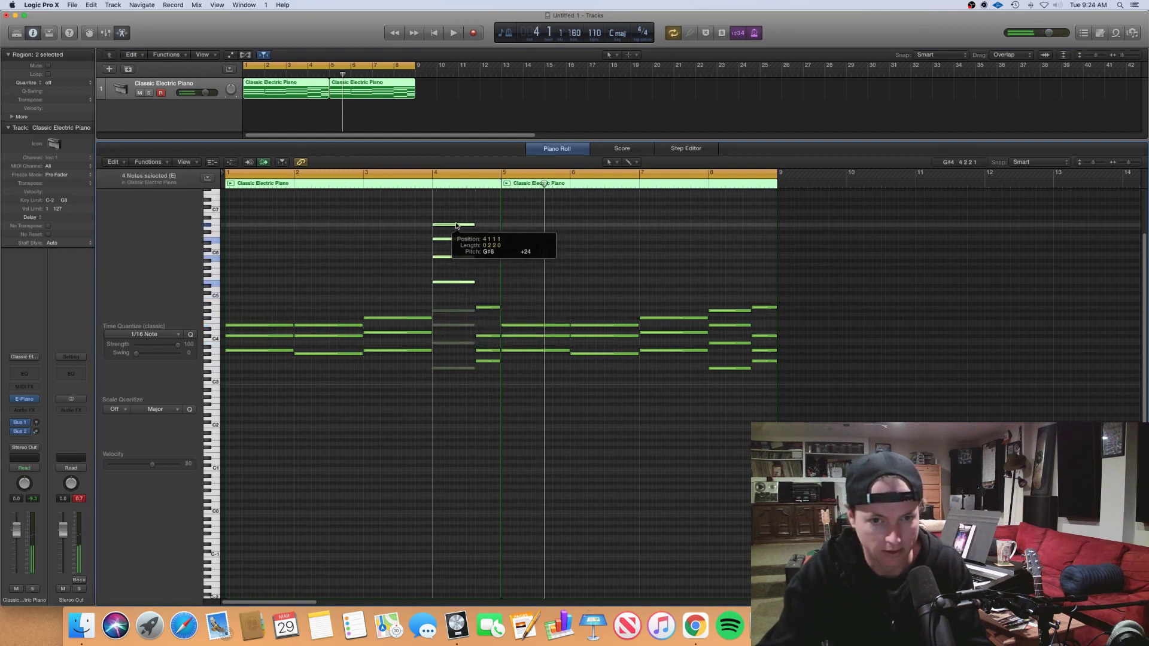
pyautogui.moveTo(486, 385); pyautogui.dragTo(489, 314)
pyautogui.press('space')
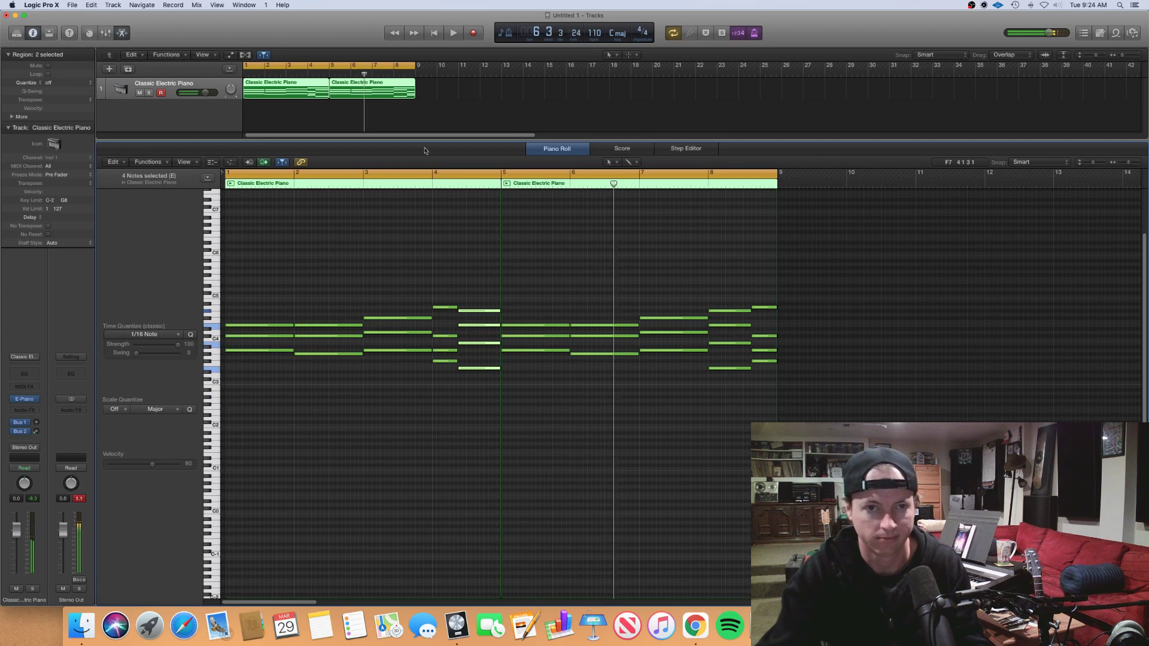
pyautogui.press('space')
# Step: Replace the second region with a fresh copy of the edited first region at bar 5, and select both regions
pyautogui.click(372, 96)
pyautogui.press('Delete')
pyautogui.moveTo(302, 96); pyautogui.dragTo(388, 98)
pyautogui.keyDown('shift'); pyautogui.click(299, 94); pyautogui.keyUp('shift')
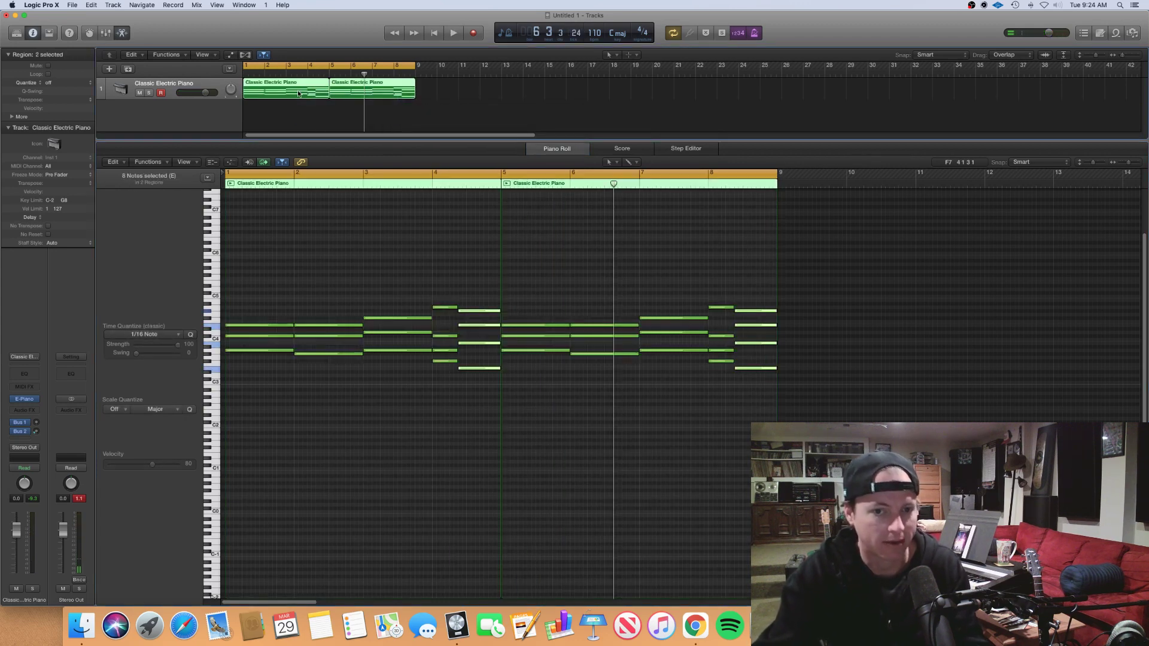
# Step: Select the chords of the first region one after another to check their names
pyautogui.moveTo(269, 308); pyautogui.dragTo(328, 250)
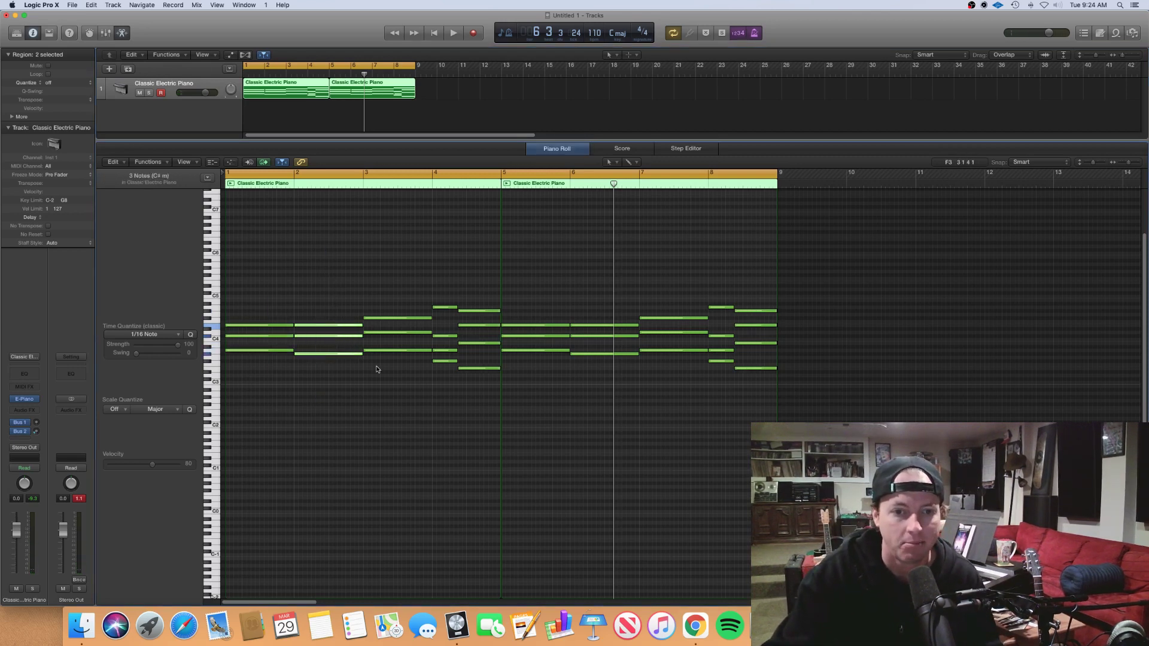
pyautogui.moveTo(386, 379); pyautogui.dragTo(382, 239)
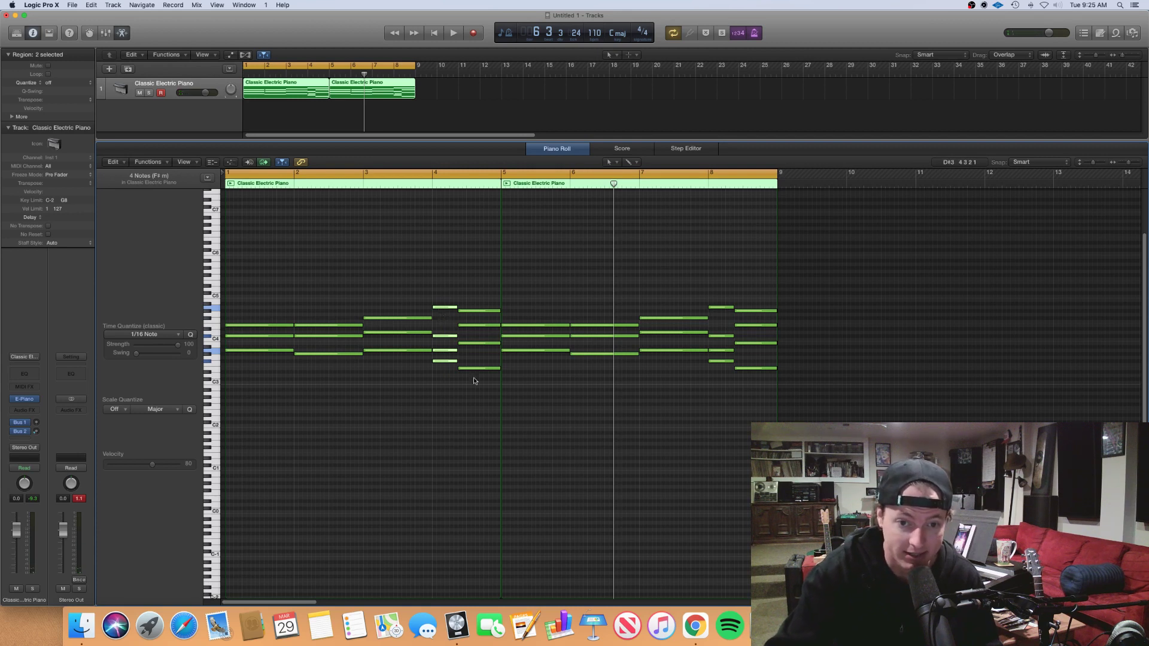
pyautogui.moveTo(474, 380); pyautogui.dragTo(492, 257)
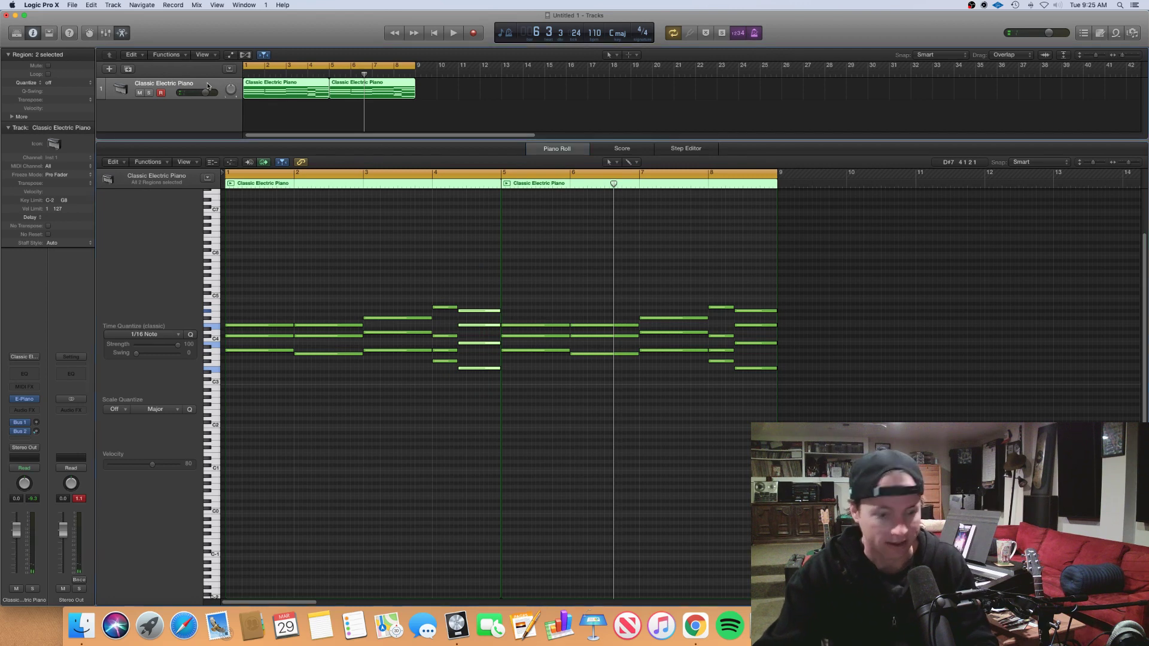
# Step: Duplicate the Classic Electric Piano track, create an empty four-bar MIDI region at bar 1 on it, and start a brief playback
pyautogui.press('super+d')
pyautogui.rightClick(254, 115)
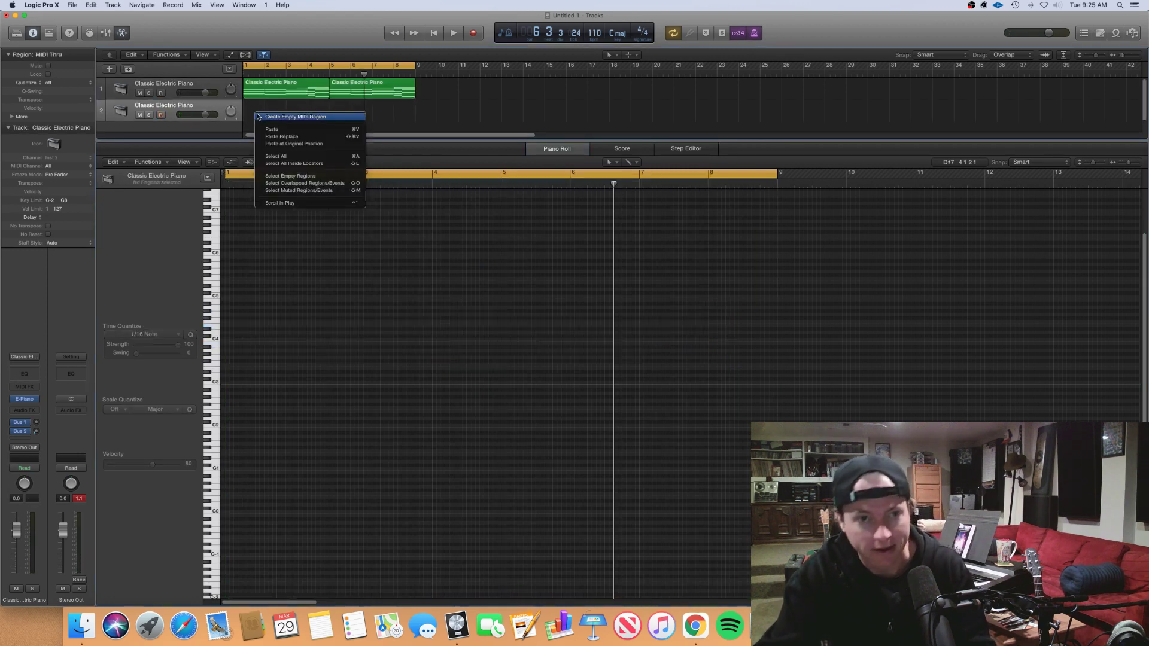
pyautogui.click(258, 116)
pyautogui.moveTo(264, 118); pyautogui.dragTo(327, 121)
pyautogui.press('space')
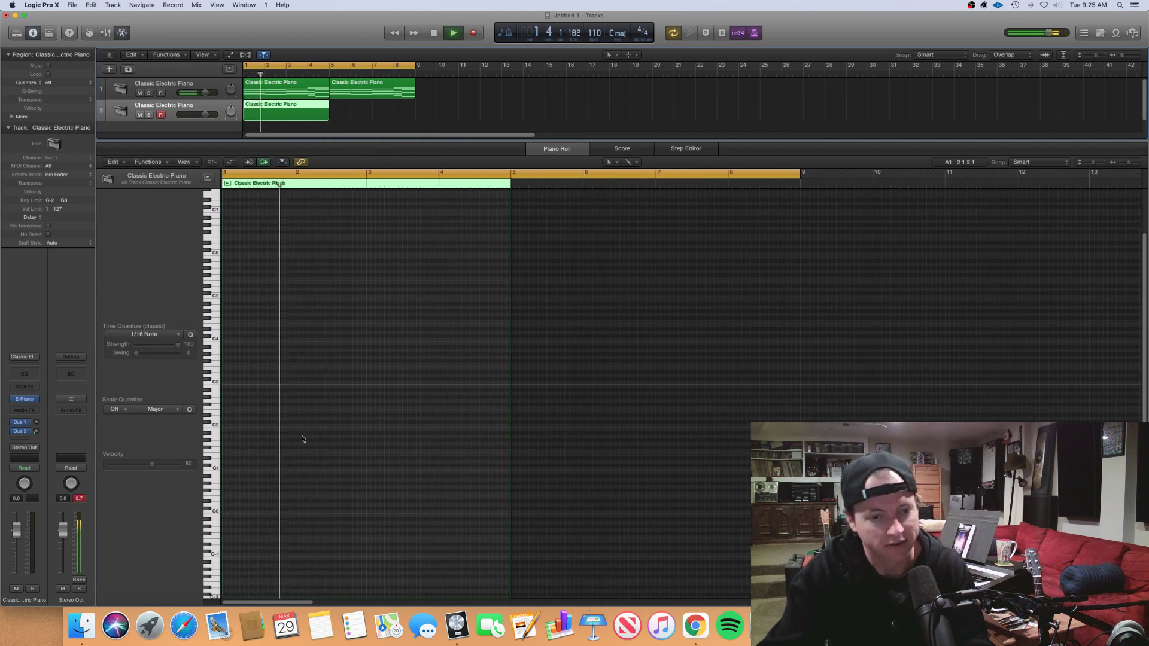
pyautogui.press('space')
# Step: Draw the ascending A major scale from A2 to A3 as consecutive eighth notes across bar 1, and play it back
pyautogui.click(234, 395)
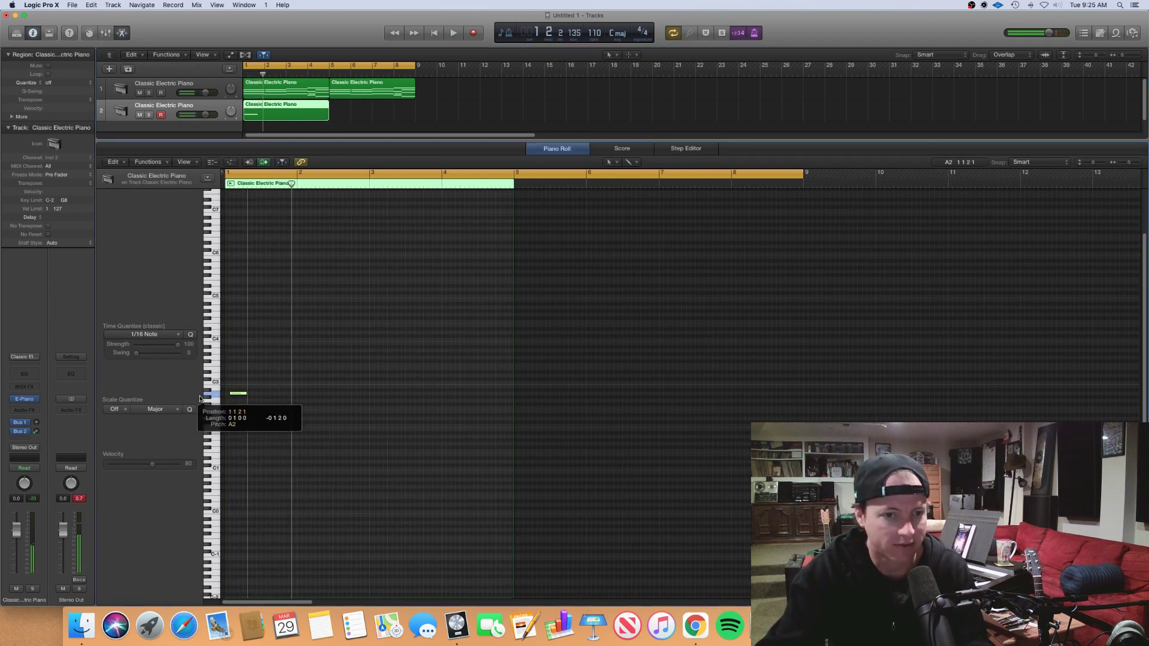
pyautogui.moveTo(235, 397); pyautogui.dragTo(237, 389)
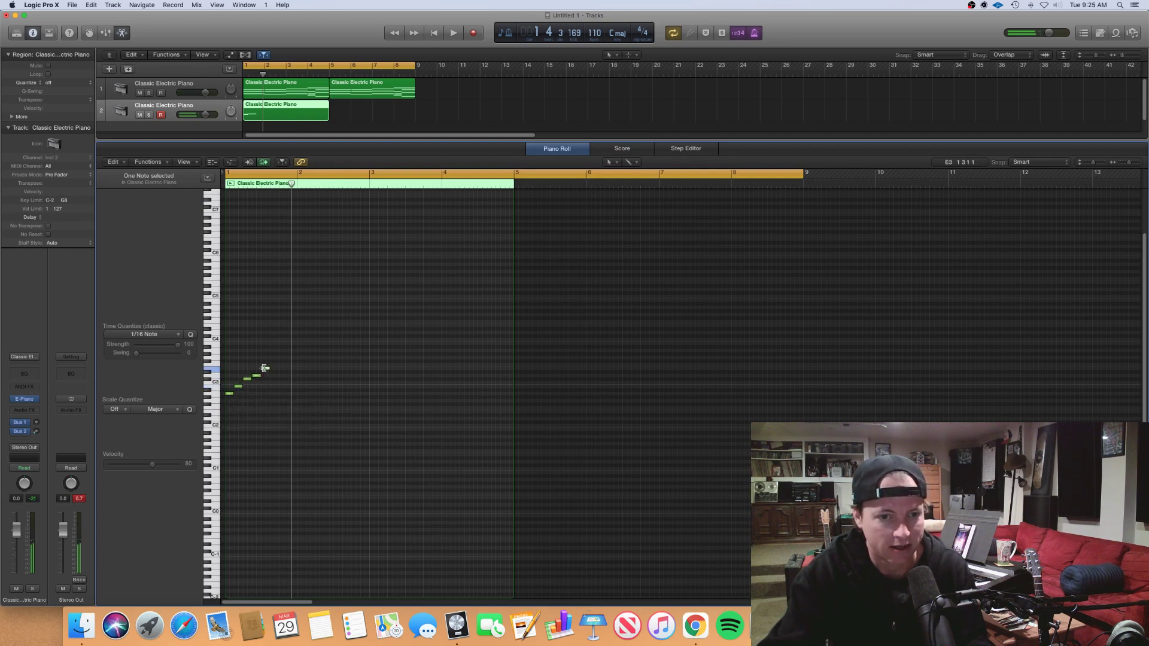
pyautogui.click(284, 354)
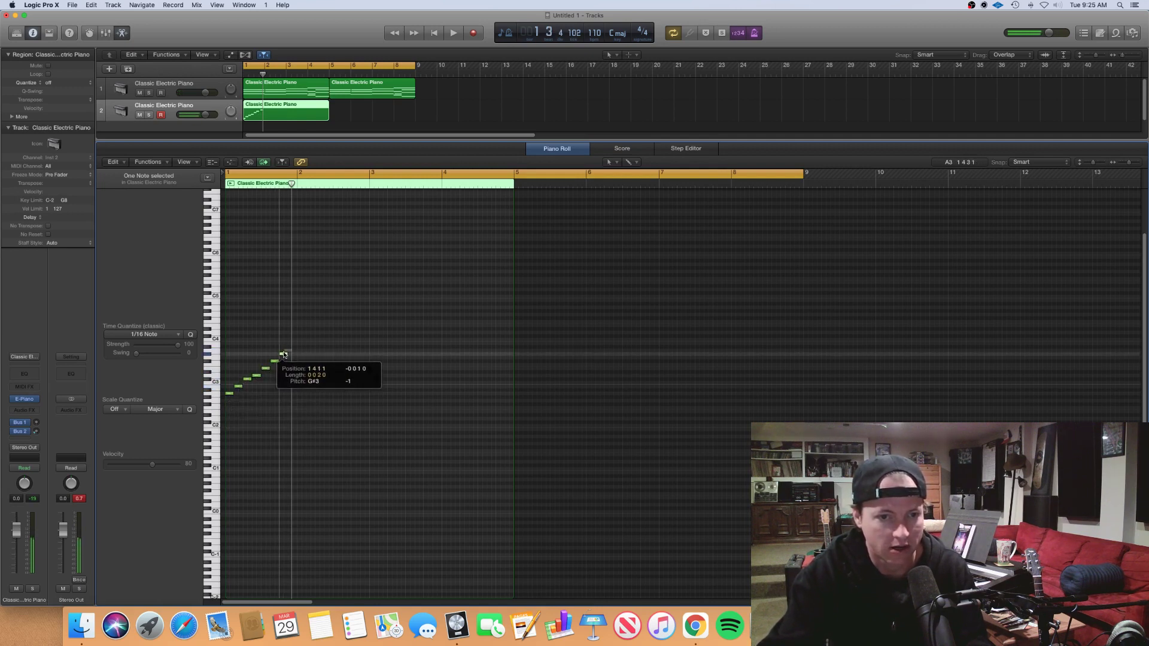
pyautogui.press('space')
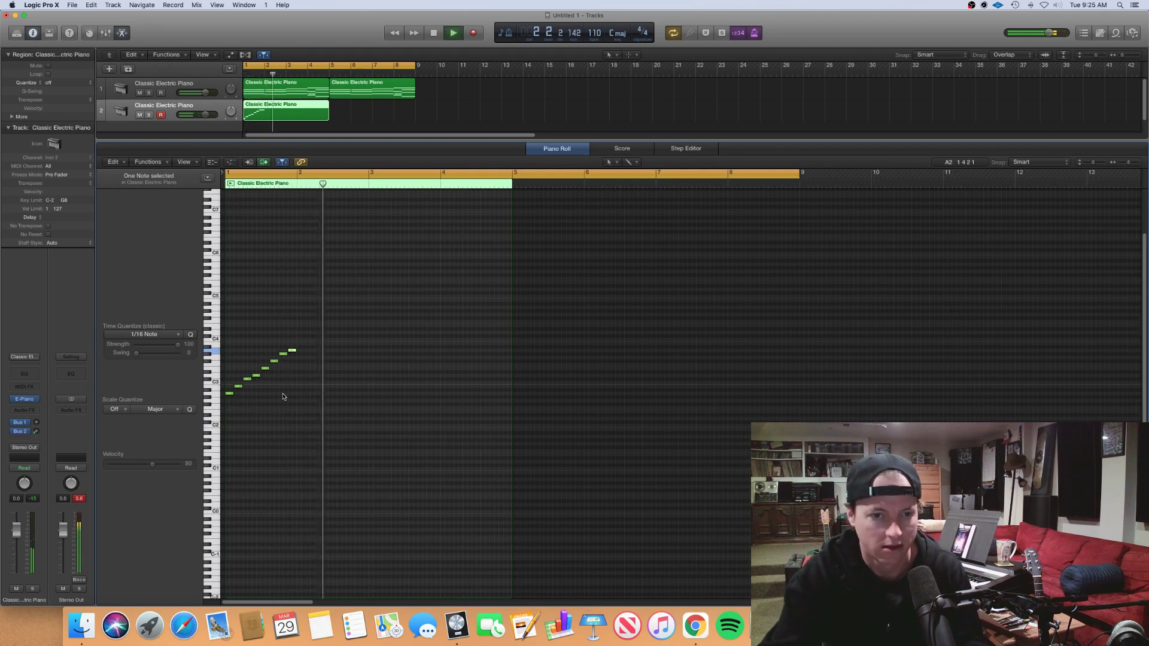
# Step: Delete all the scale notes from the second track's region, and replay the chords from the start
pyautogui.moveTo(345, 441); pyautogui.dragTo(234, 316)
pyautogui.press('Delete')
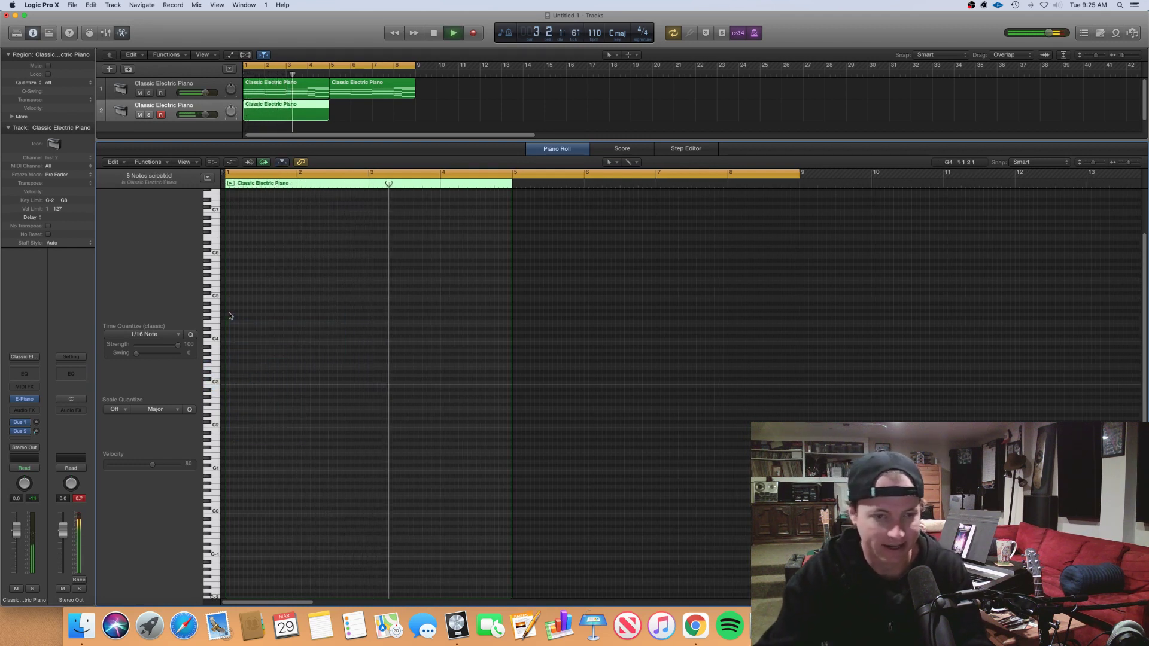
pyautogui.press('Return')
pyautogui.press('space')
# Step: Start a melody in bar 1 with eighth notes A2 and B2 on beat 2 and E3 on beat 3, auditioning it against the chords
pyautogui.click(246, 395)
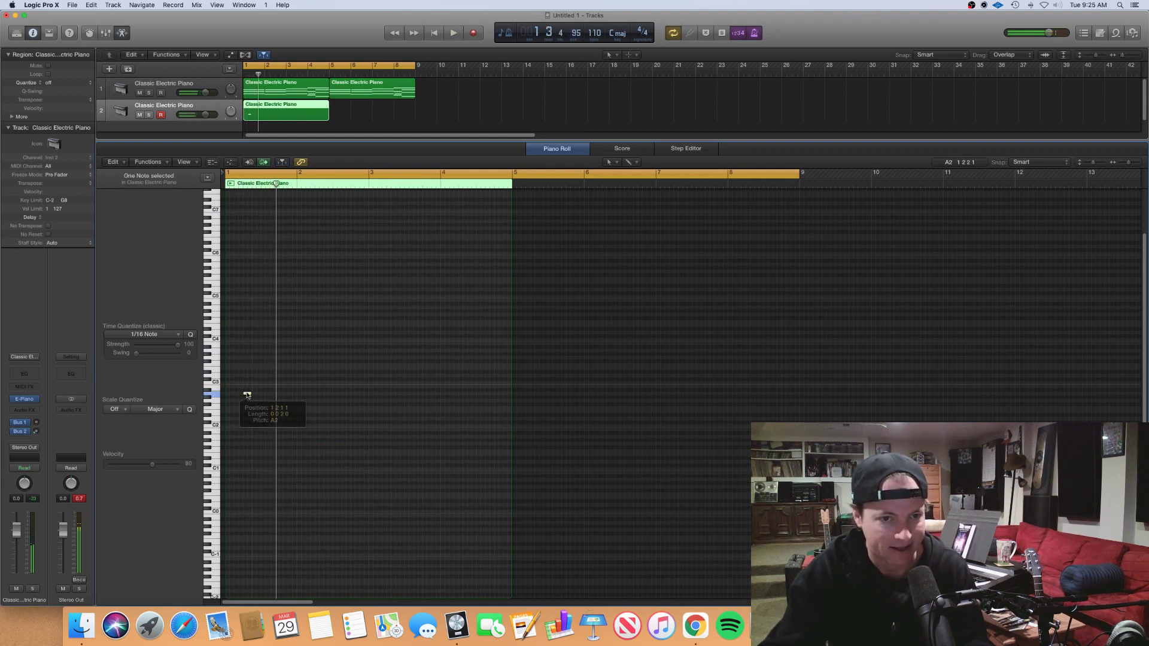
pyautogui.moveTo(256, 388); pyautogui.dragTo(265, 372)
pyautogui.press('space')
pyautogui.press('Return')
pyautogui.press('space')
pyautogui.click(266, 380)
pyautogui.press('space')
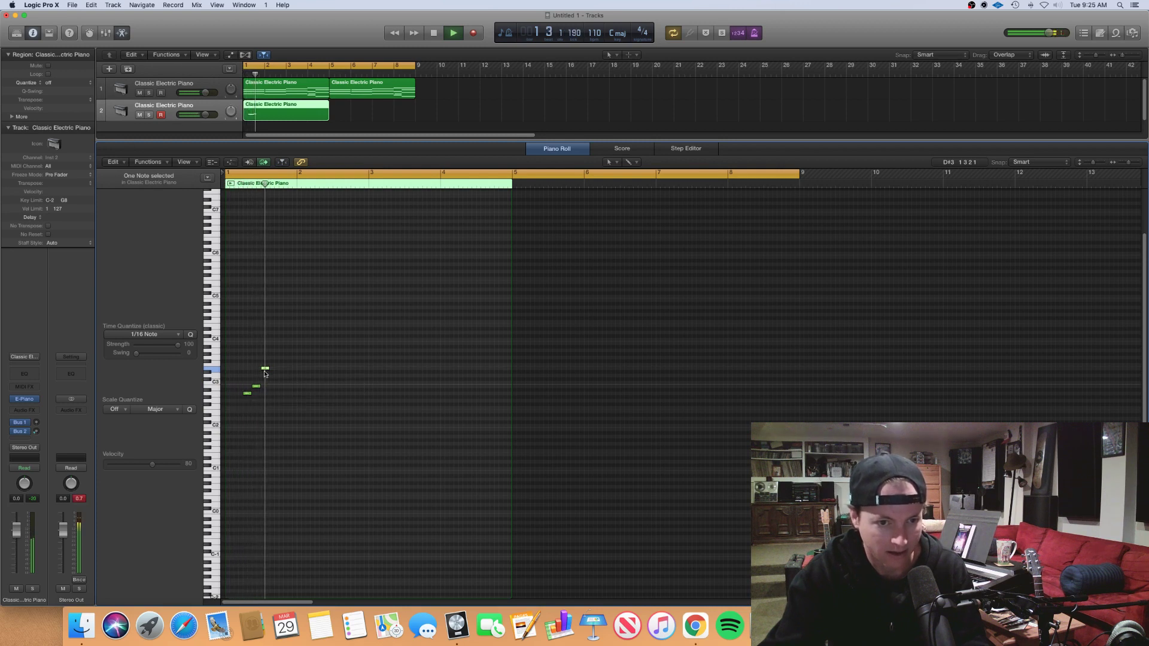
# Step: Extend the melody with D3 on beat 4 of bar 1, C#3 at the start of bar 2, and B2 halfway through that bar's beat 2
pyautogui.press('Return')
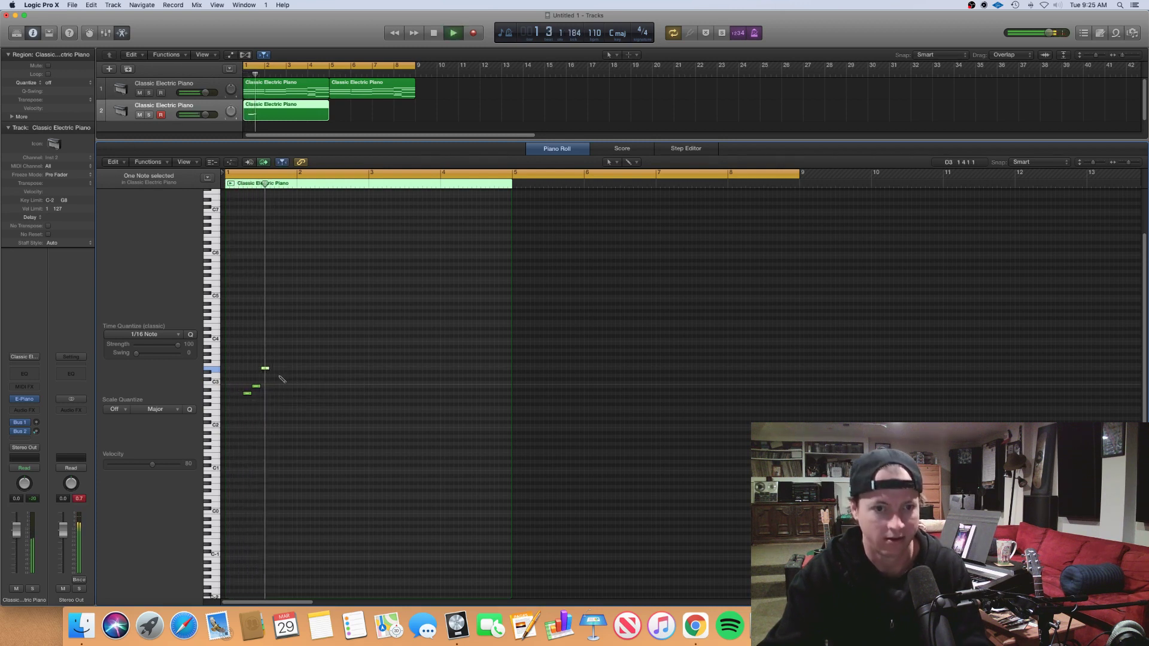
pyautogui.press('space')
pyautogui.click(283, 378)
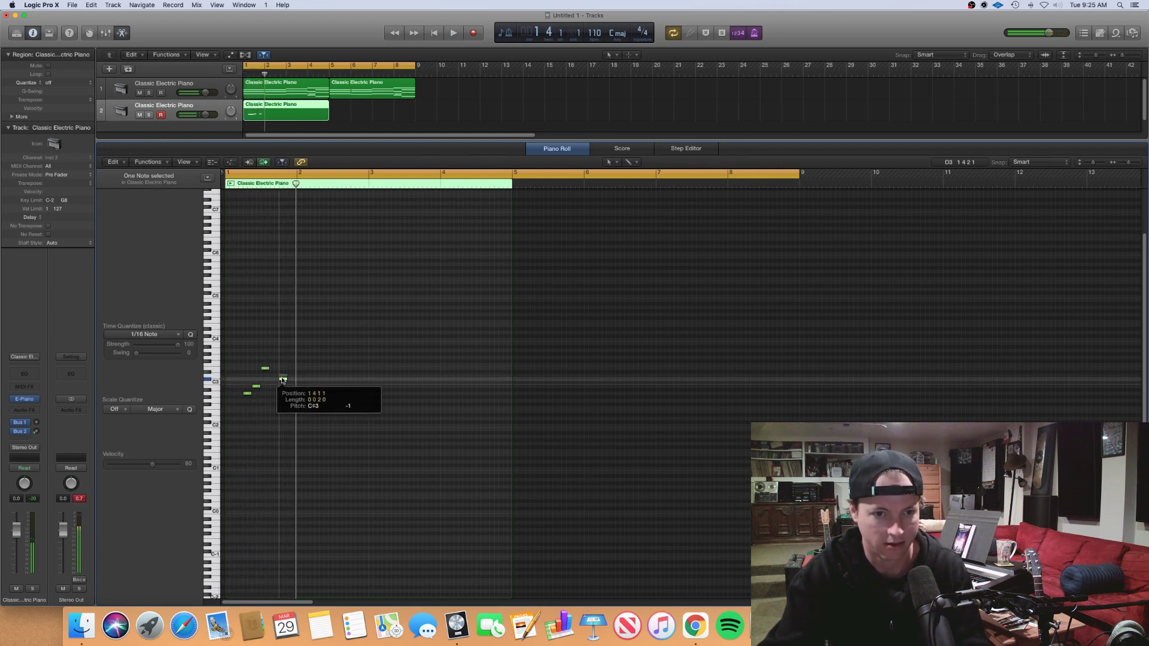
pyautogui.press('space')
pyautogui.click(297, 379)
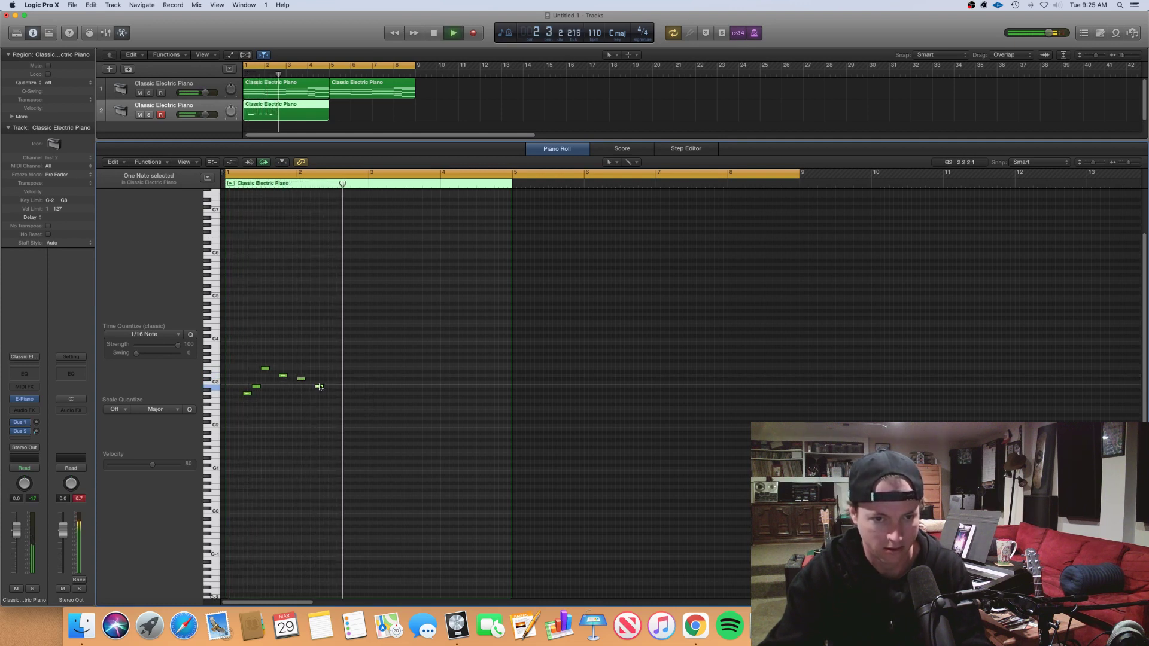
pyautogui.click(323, 387)
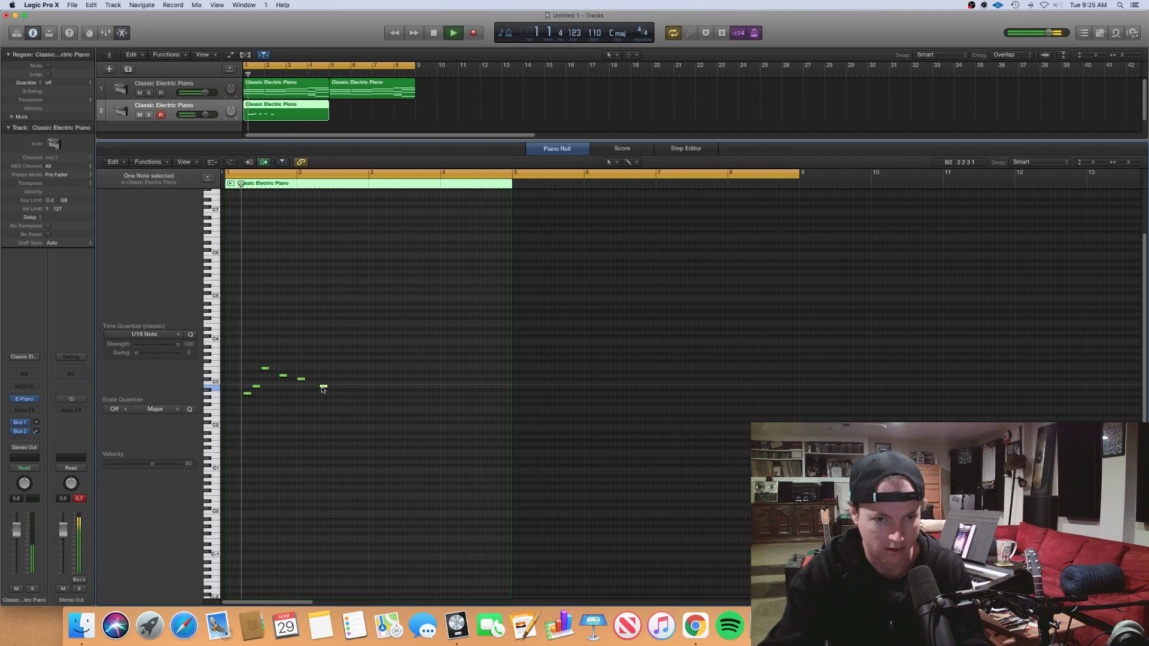
pyautogui.moveTo(324, 387); pyautogui.dragTo(327, 387)
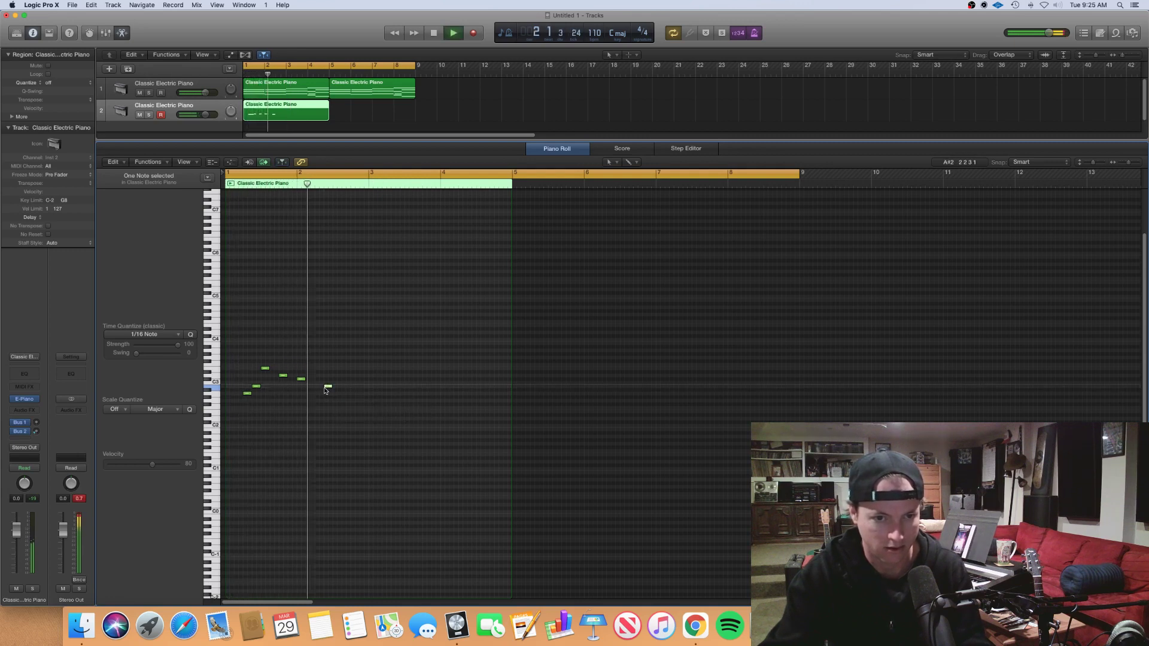
# Step: Add A2 on beat 4 of bar 2, then C#3 on beat 1, B2 halfway through beat 2 and A2 on beat 4 of bar 3
pyautogui.click(355, 393)
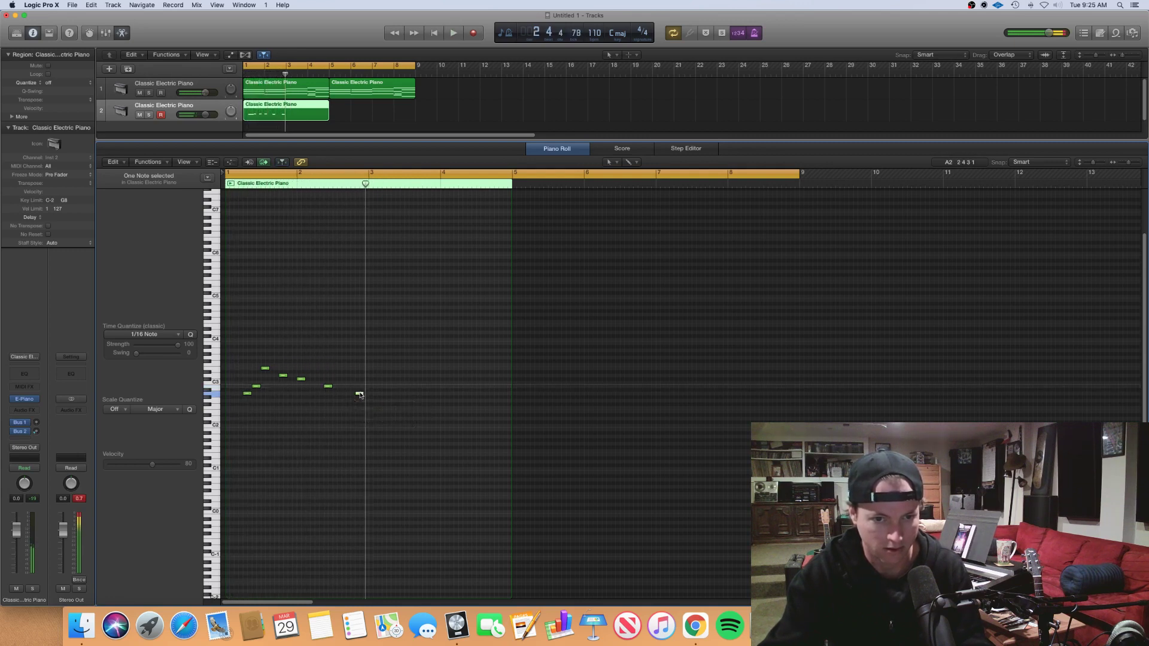
pyautogui.click(356, 393)
pyautogui.click(372, 379)
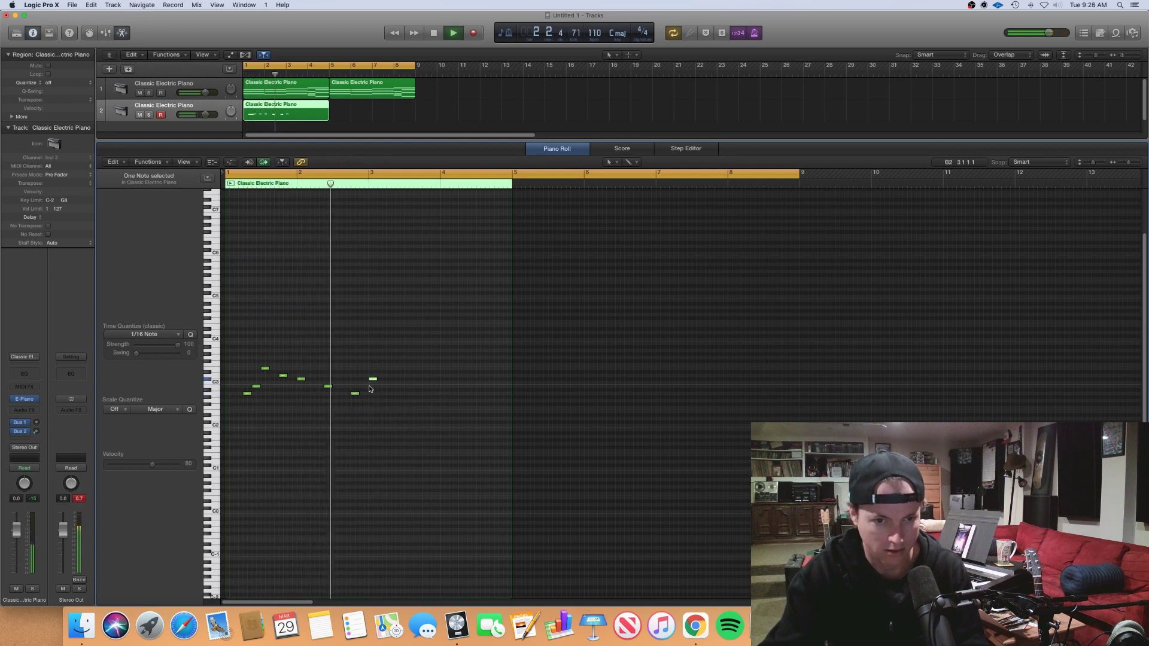
pyautogui.click(399, 386)
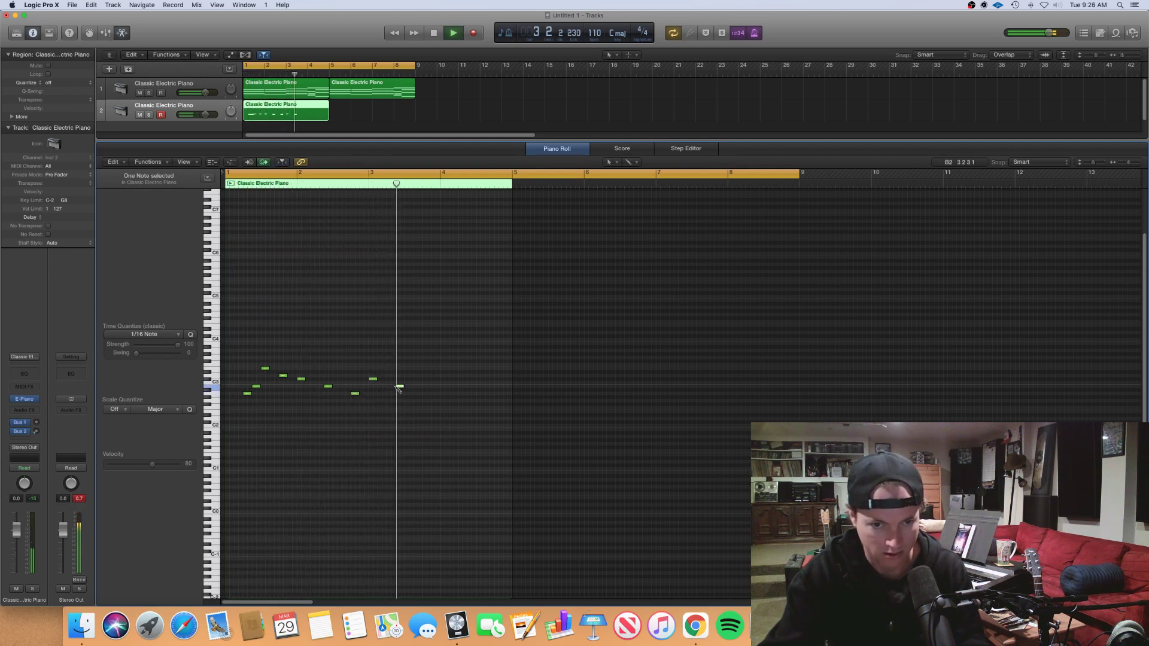
pyautogui.click(426, 394)
pyautogui.press('space')
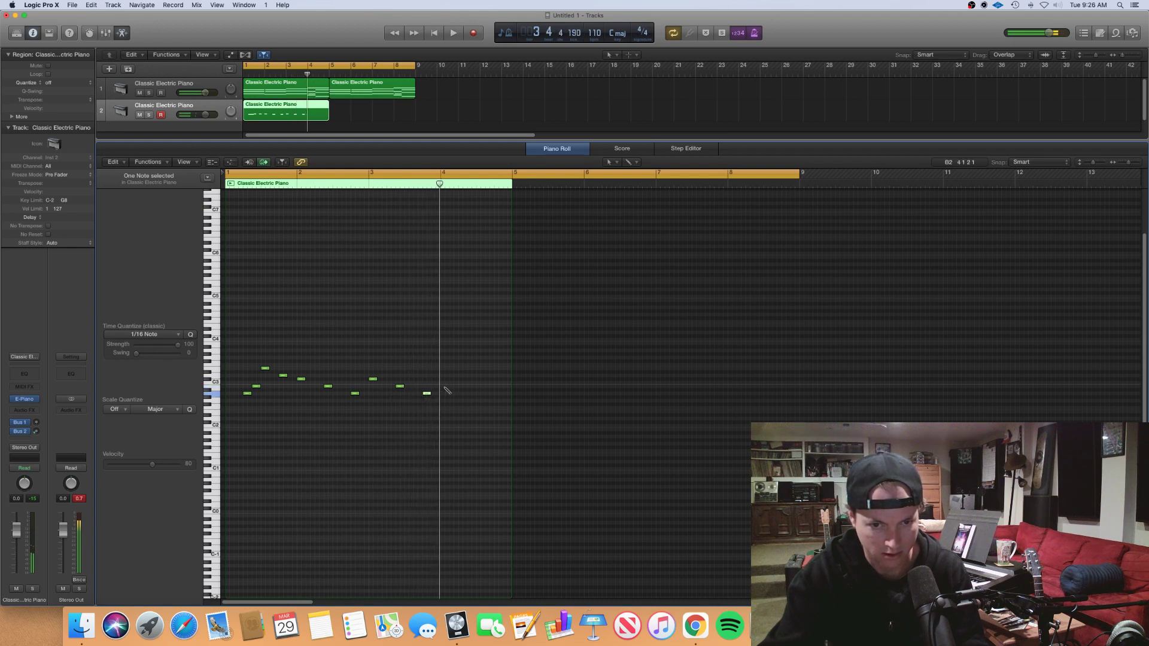
# Step: Fill bar 4 with consecutive eighth notes B2, C#3, D3, C#3, B2 and G#2, and play back the phrase
pyautogui.click(445, 387)
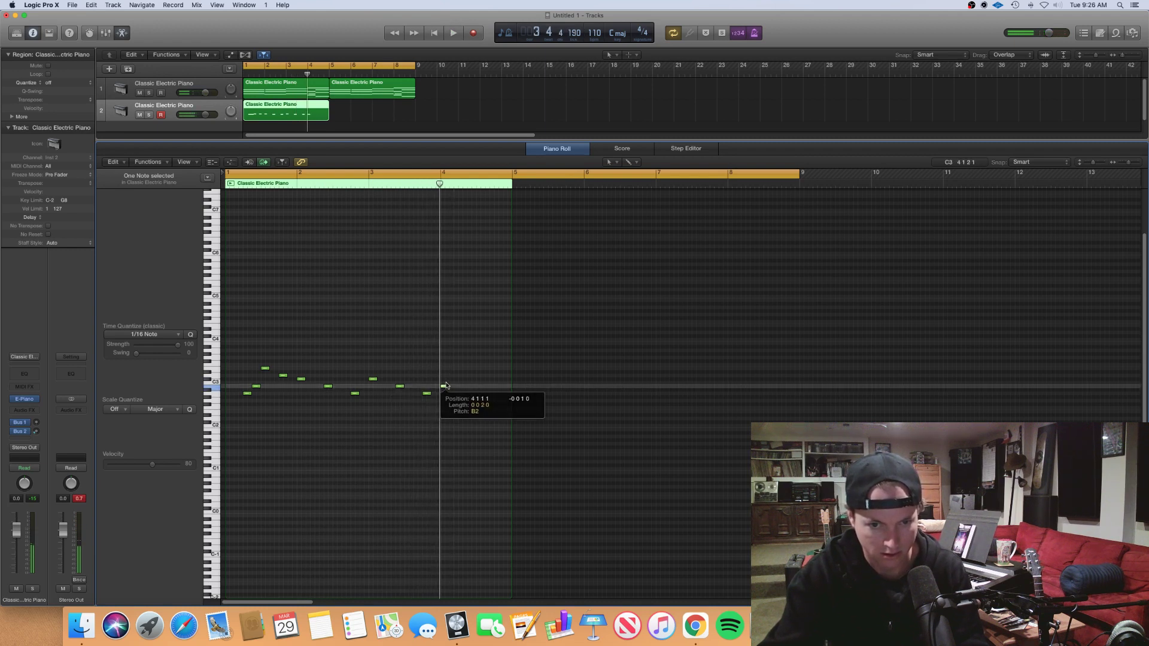
pyautogui.click(454, 379)
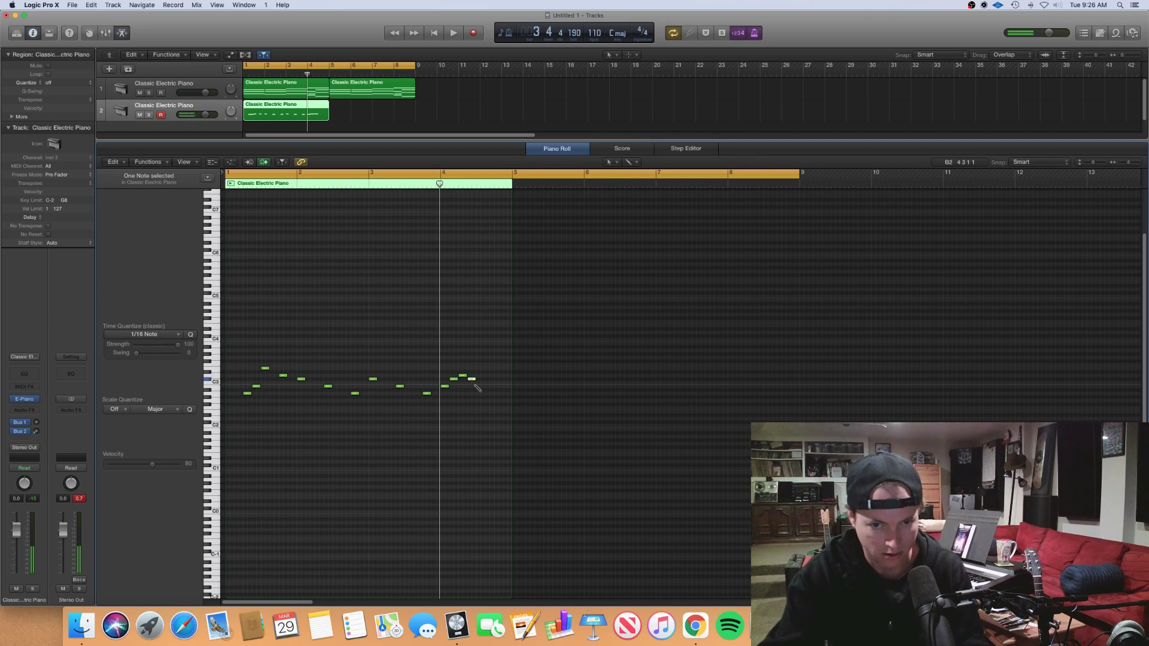
pyautogui.click(478, 386)
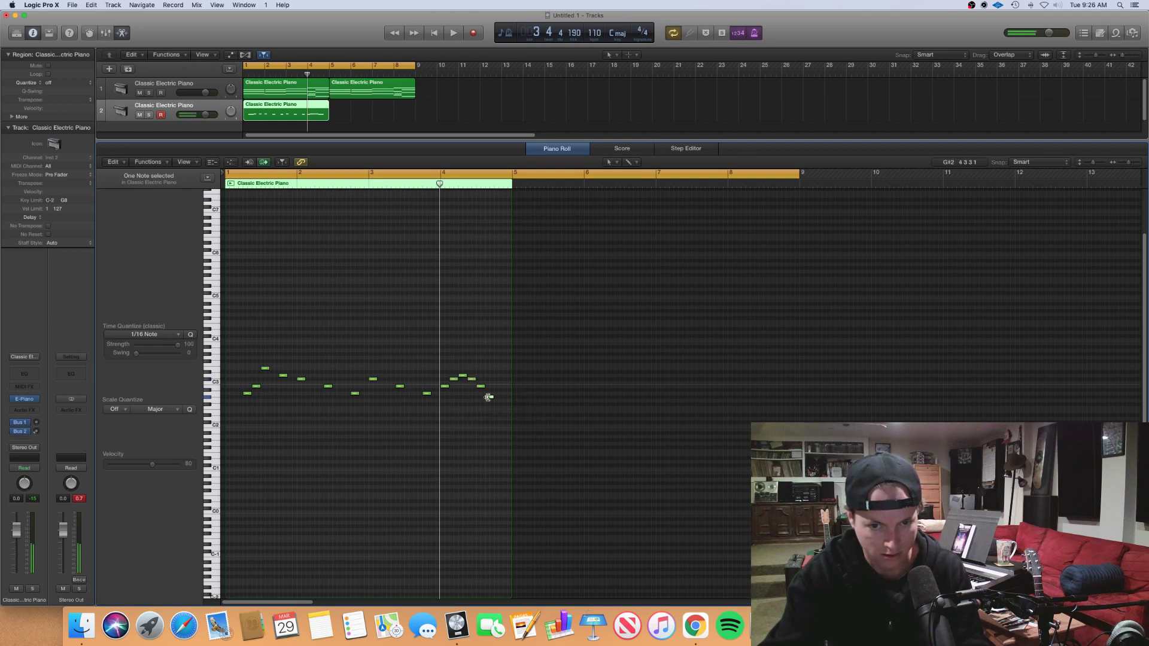
pyautogui.press('space')
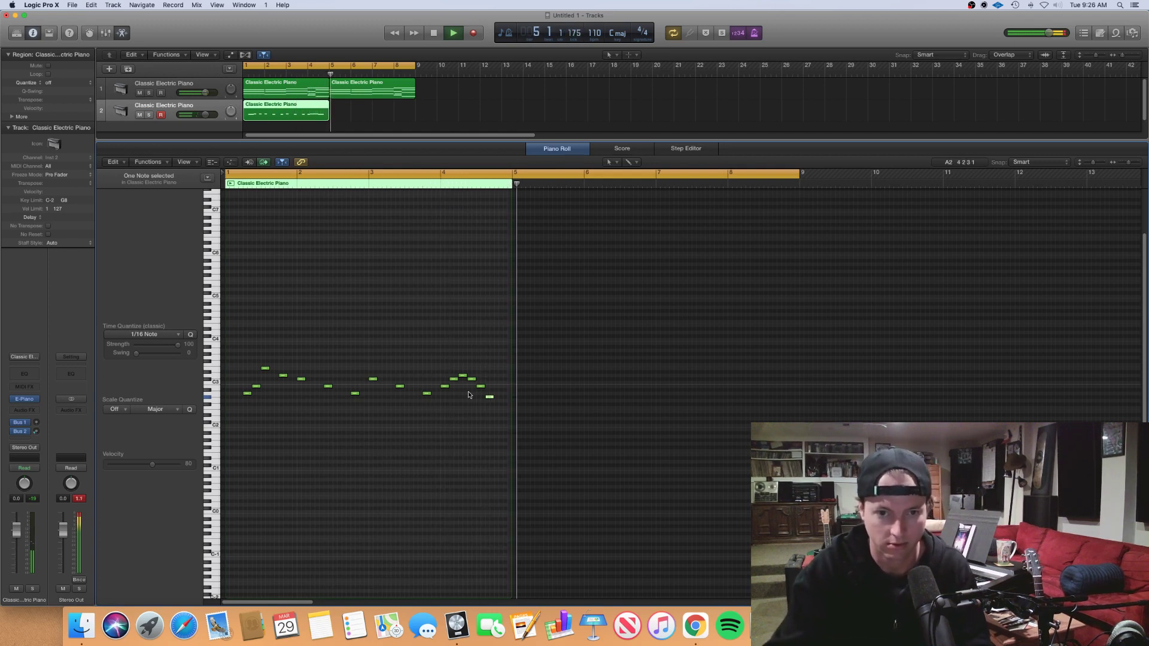
pyautogui.click(427, 184)
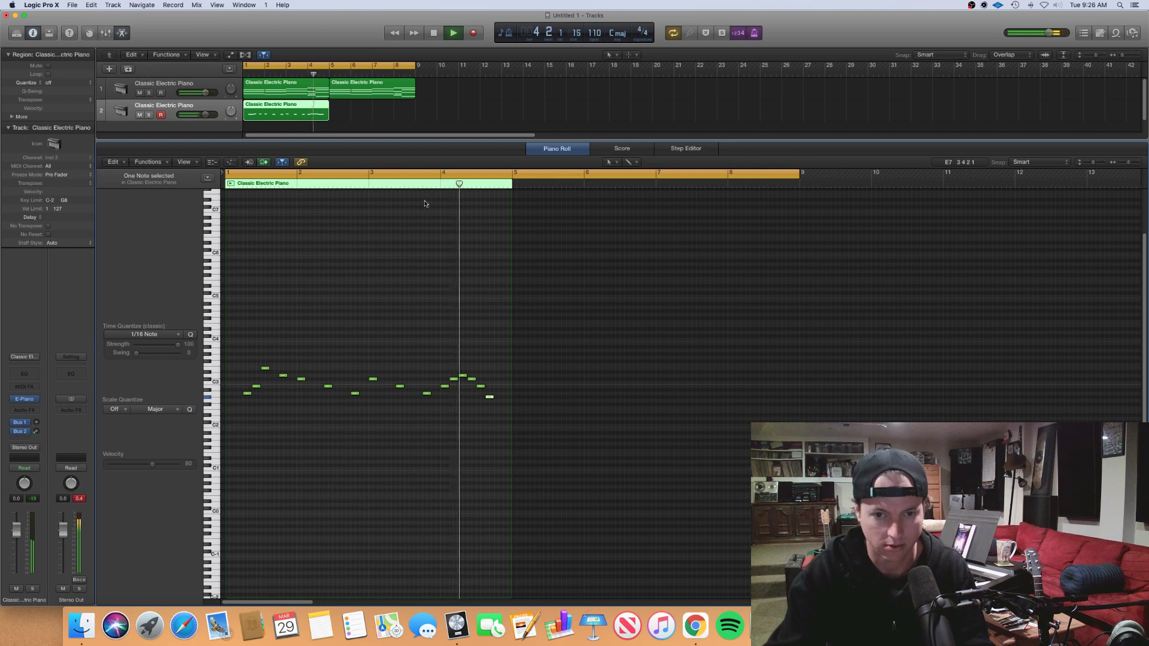
pyautogui.press('space')
# Step: Remove the G#2 ending bar 4, move the last B2 to beat 4, and play back the melody with the chords
pyautogui.moveTo(495, 413); pyautogui.dragTo(483, 385)
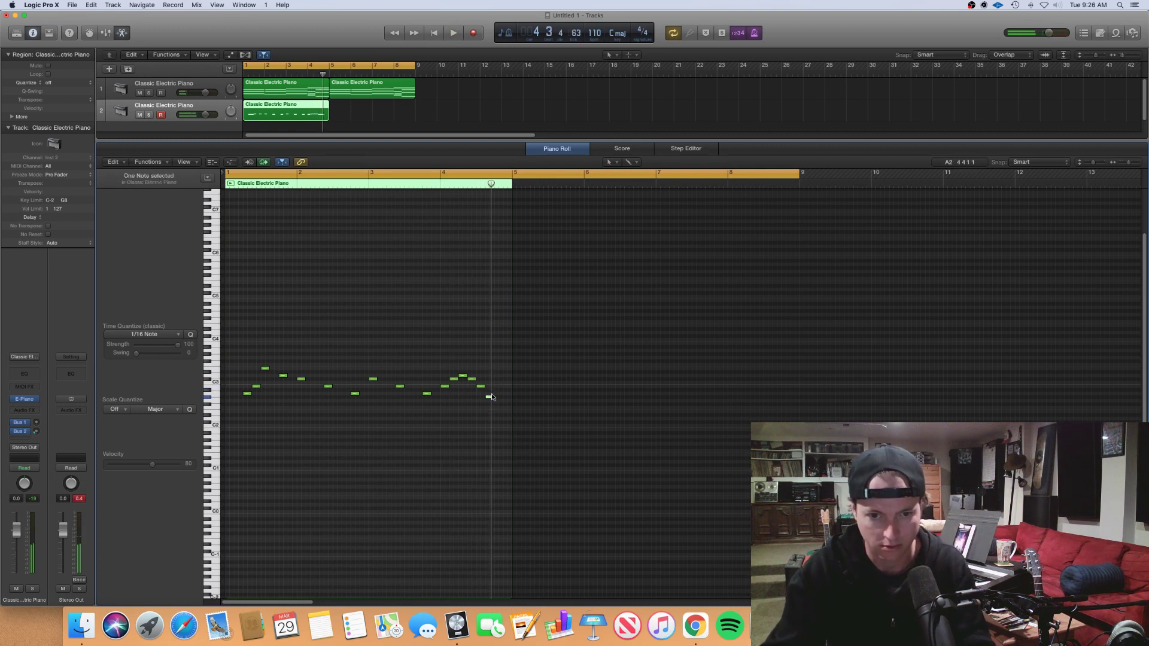
pyautogui.moveTo(480, 386); pyautogui.dragTo(497, 378)
pyautogui.click(423, 177)
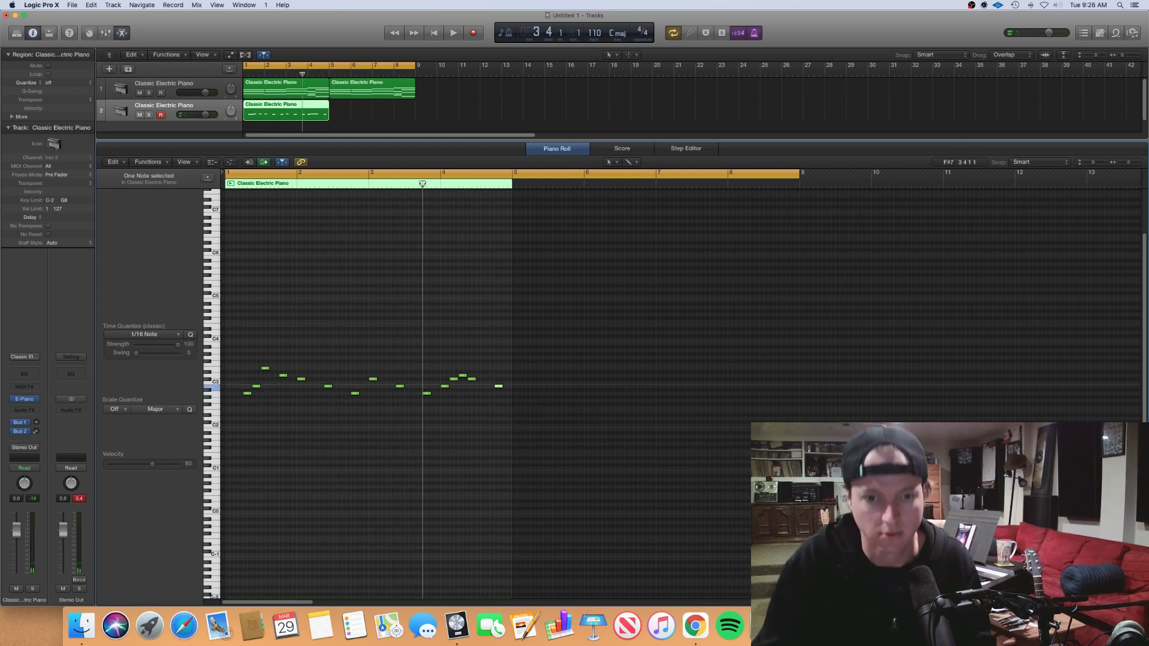
pyautogui.press('space')
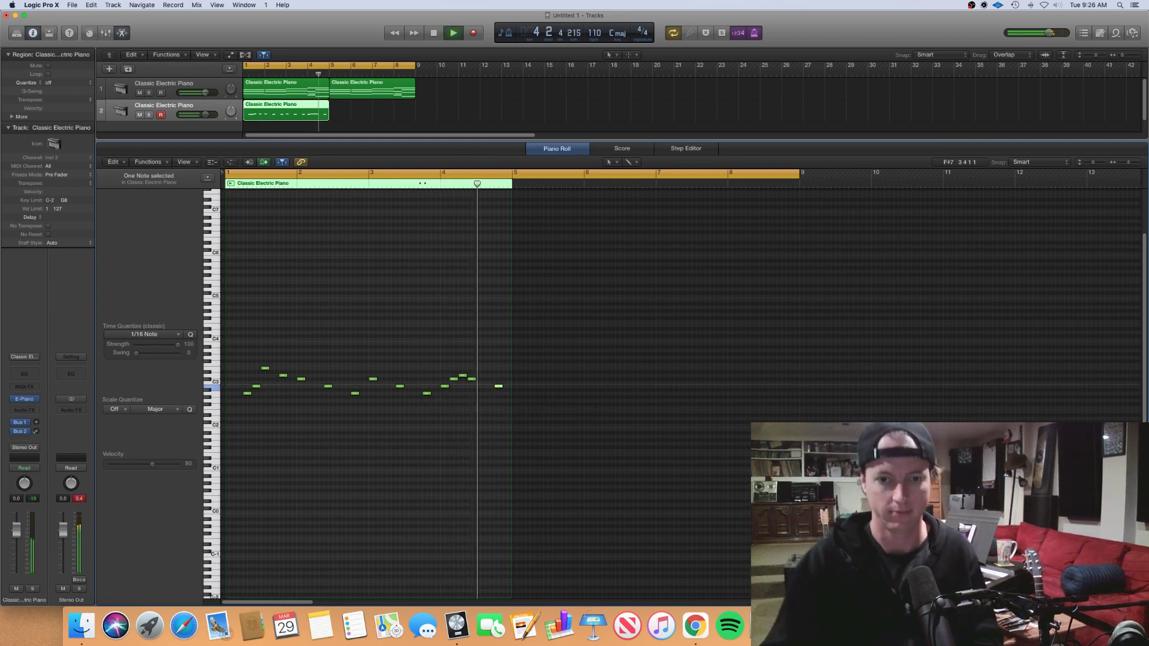
pyautogui.press('Return')
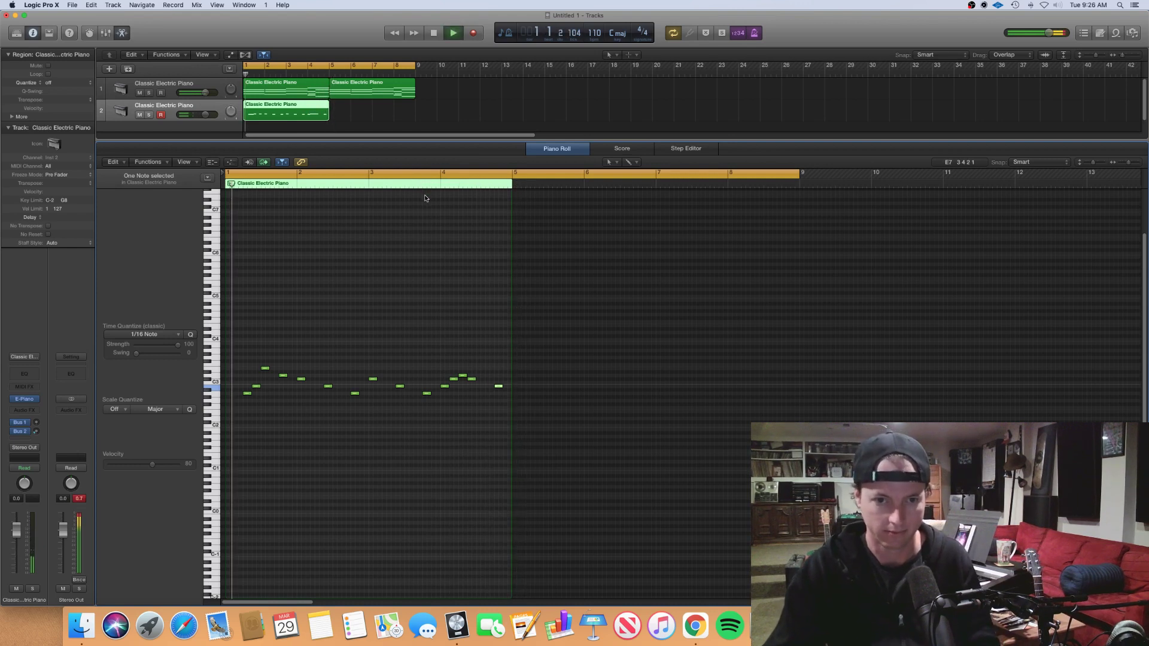
pyautogui.click(425, 180)
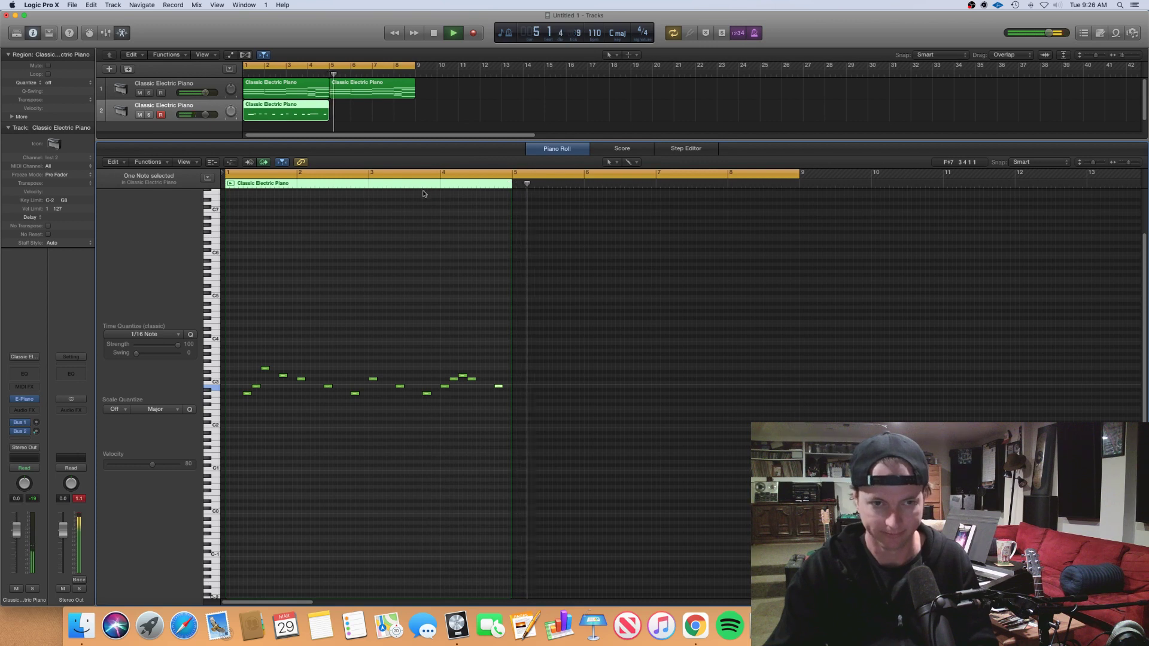
pyautogui.press('space')
# Step: Copy the melody region to bar 5 on the second track, deselect its notes and close the Piano Roll
pyautogui.click(346, 122)
pyautogui.moveTo(309, 115)
pyautogui.mouseDown()
pyautogui.moveTo(397, 113)
pyautogui.moveTo(295, 115)
pyautogui.mouseUp()
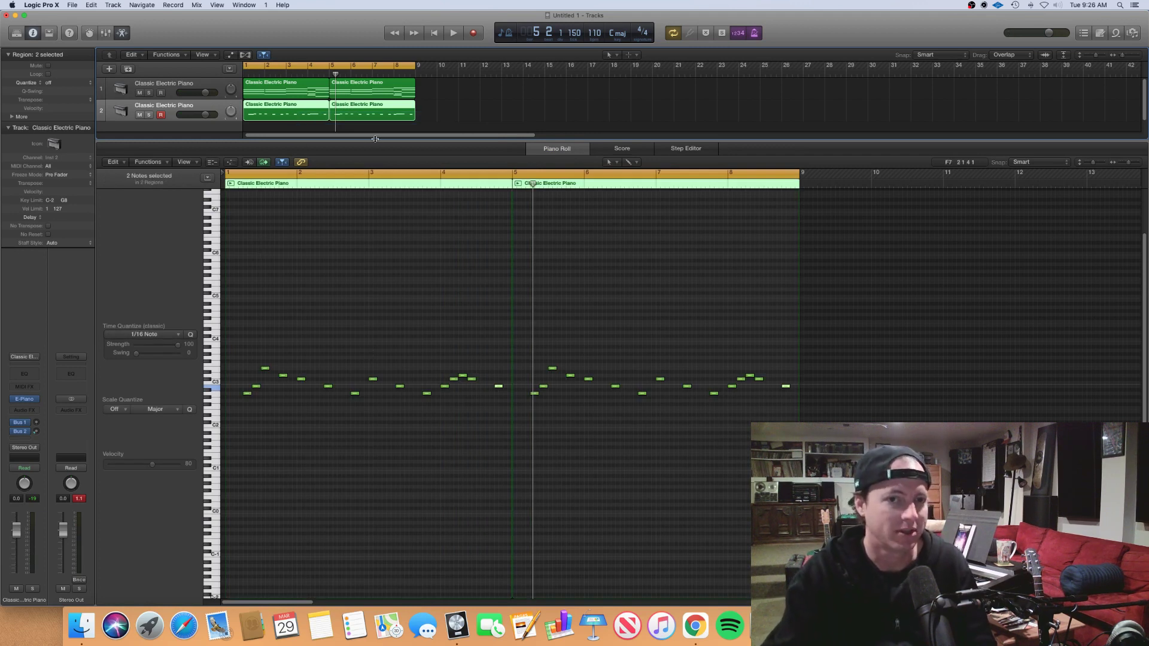
pyautogui.moveTo(305, 379); pyautogui.dragTo(305, 379)
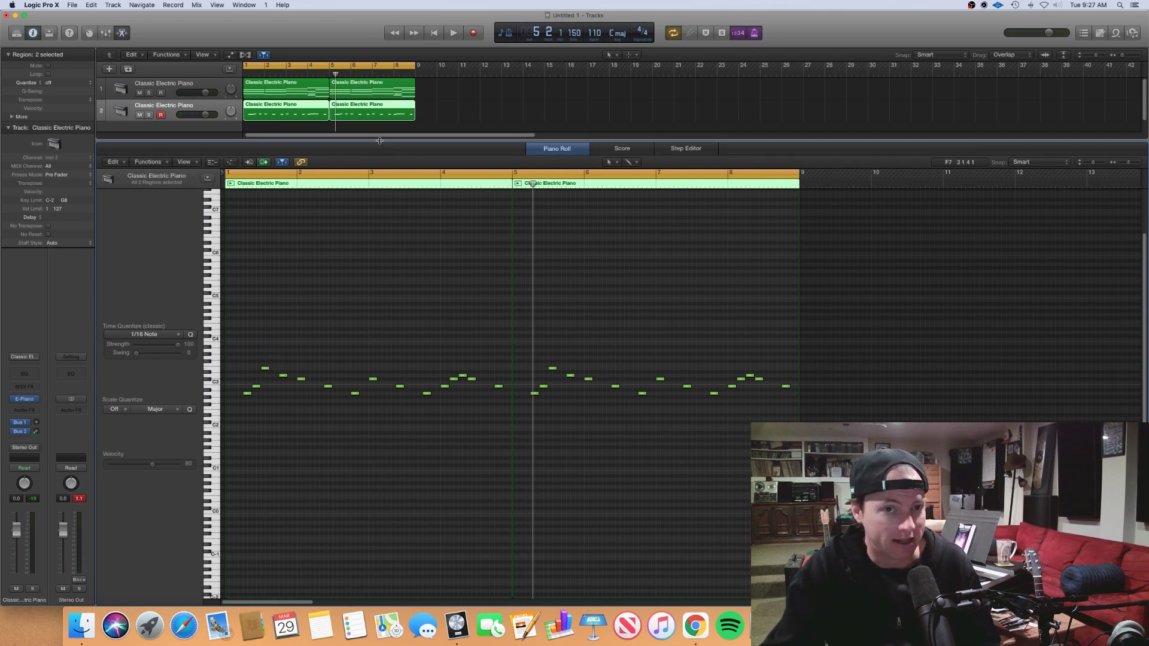
pyautogui.press('p')
pyautogui.click(288, 155)
pyautogui.click(192, 87)
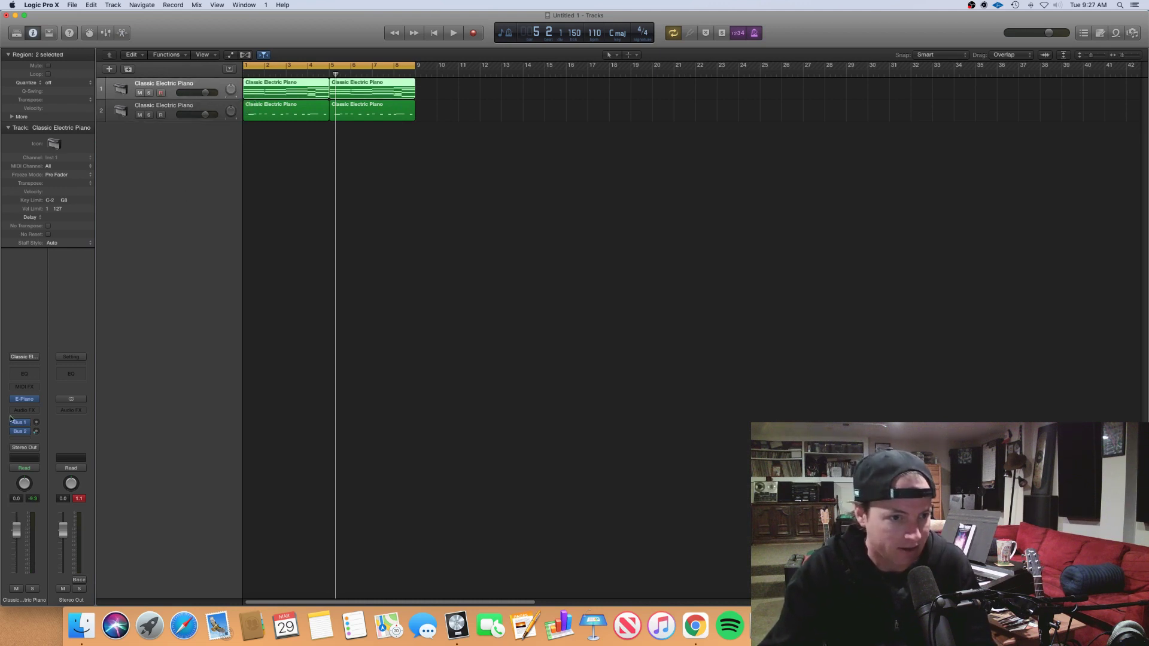
pyautogui.click(33, 401)
pyautogui.moveTo(58, 579)
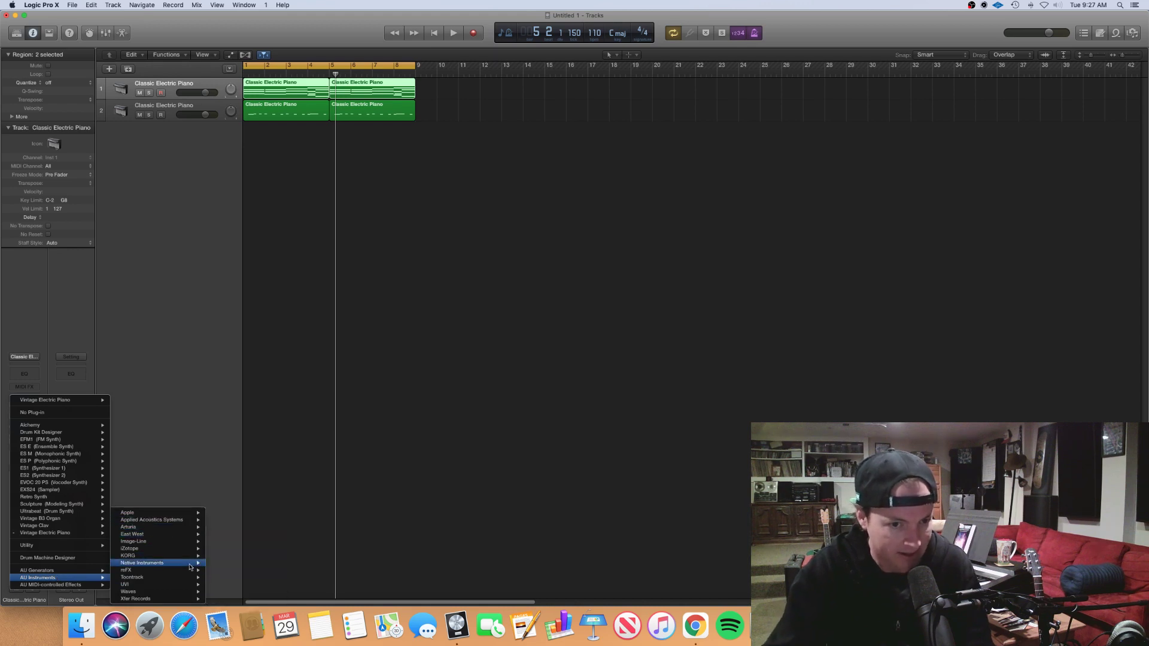
pyautogui.moveTo(195, 531)
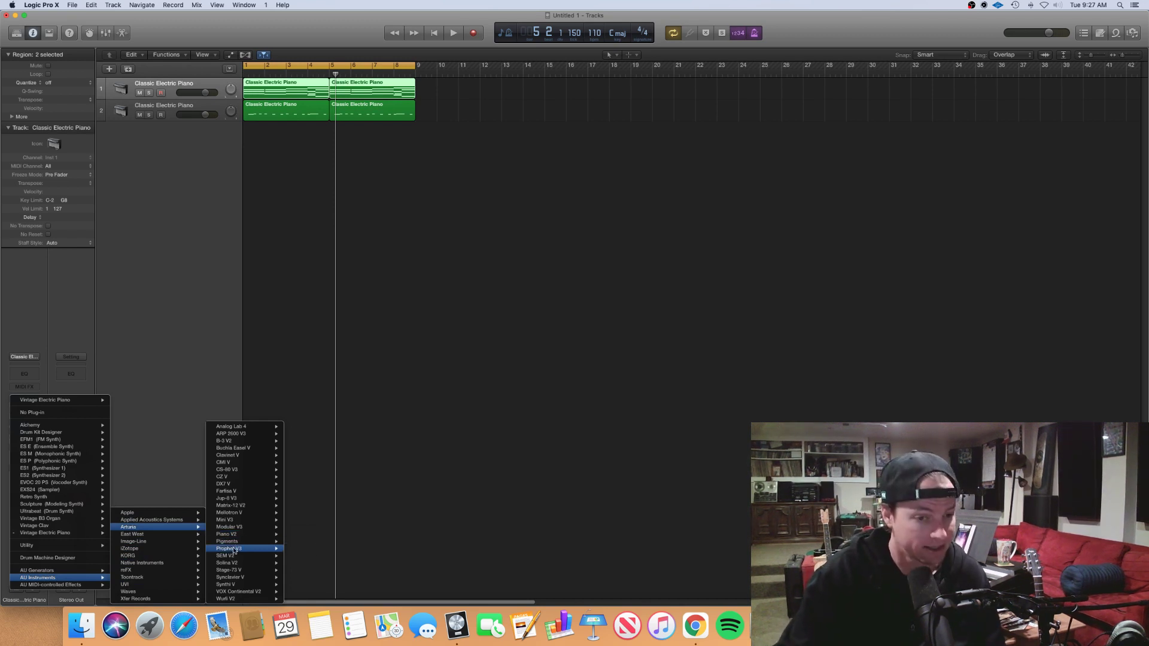
pyautogui.moveTo(234, 541)
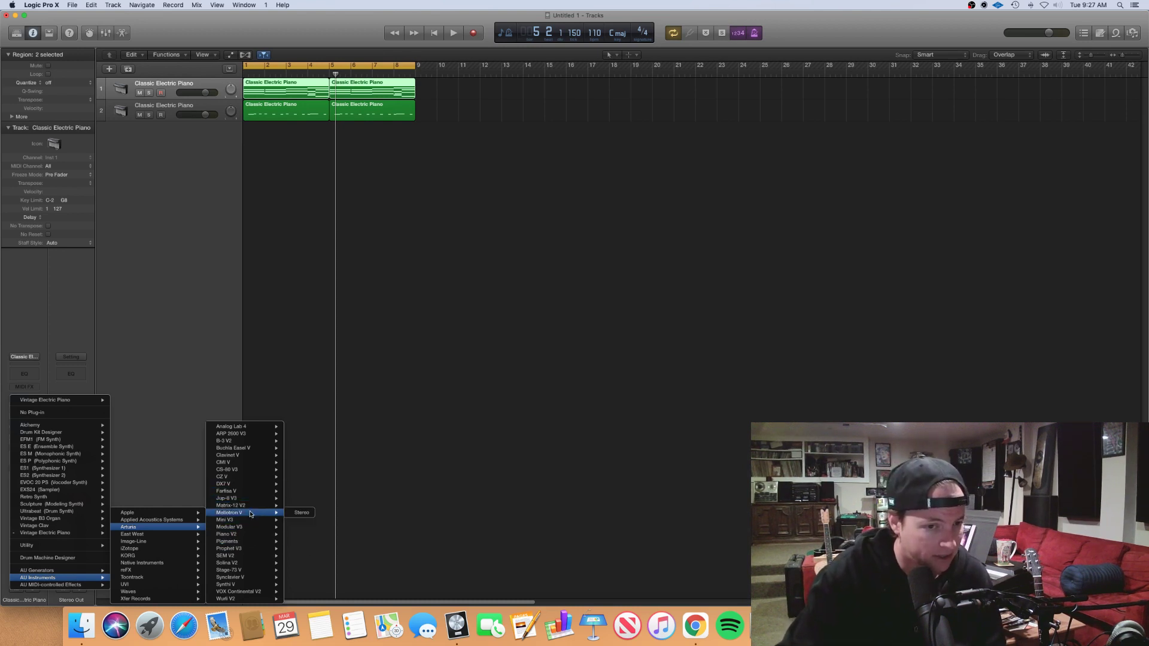
pyautogui.moveTo(254, 508)
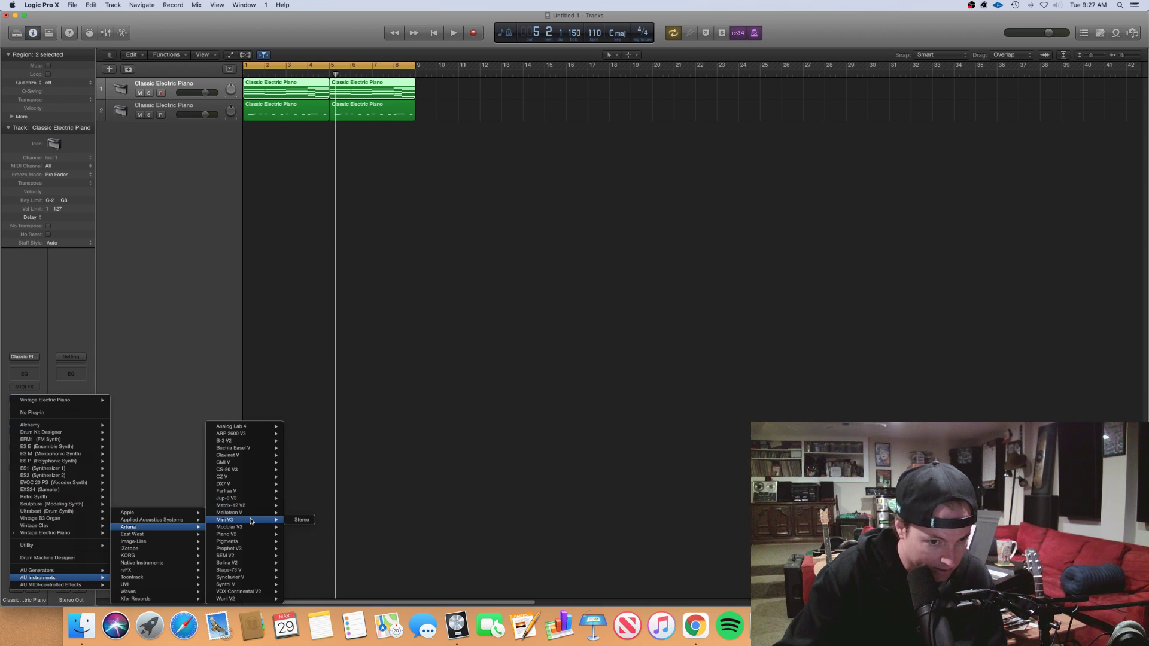
pyautogui.click(292, 521)
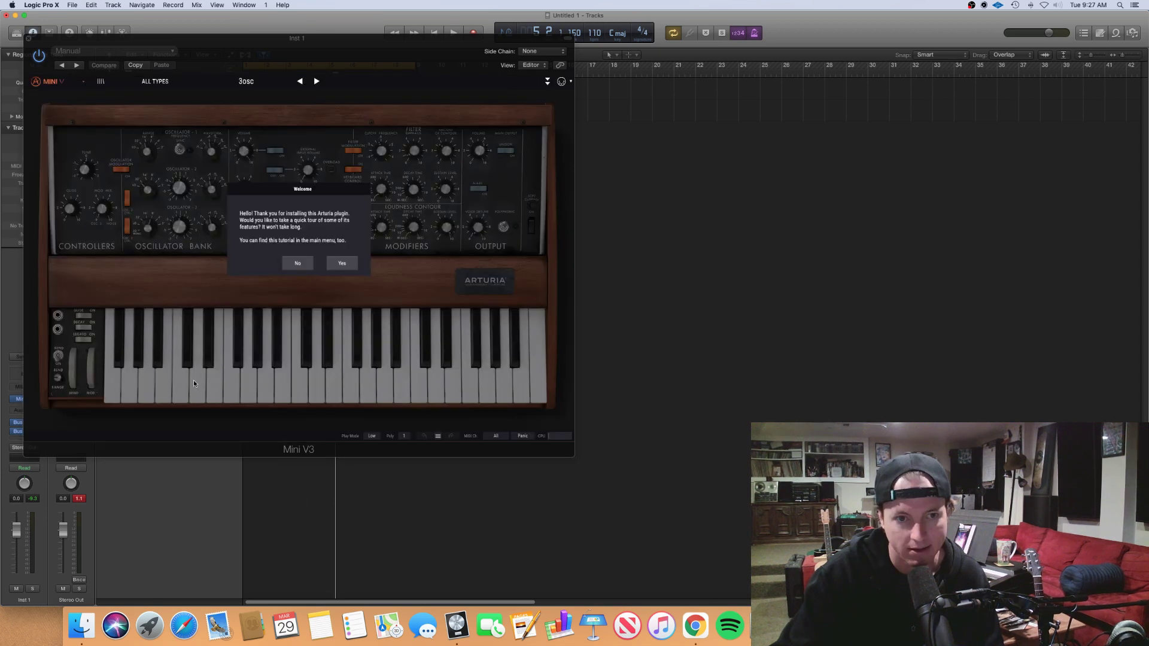
# Step: Decline the Mini V3 tour, load the Ascension preset from the Pad type and move the plug-in window clear of the tracks
pyautogui.click(295, 264)
pyautogui.click(156, 83)
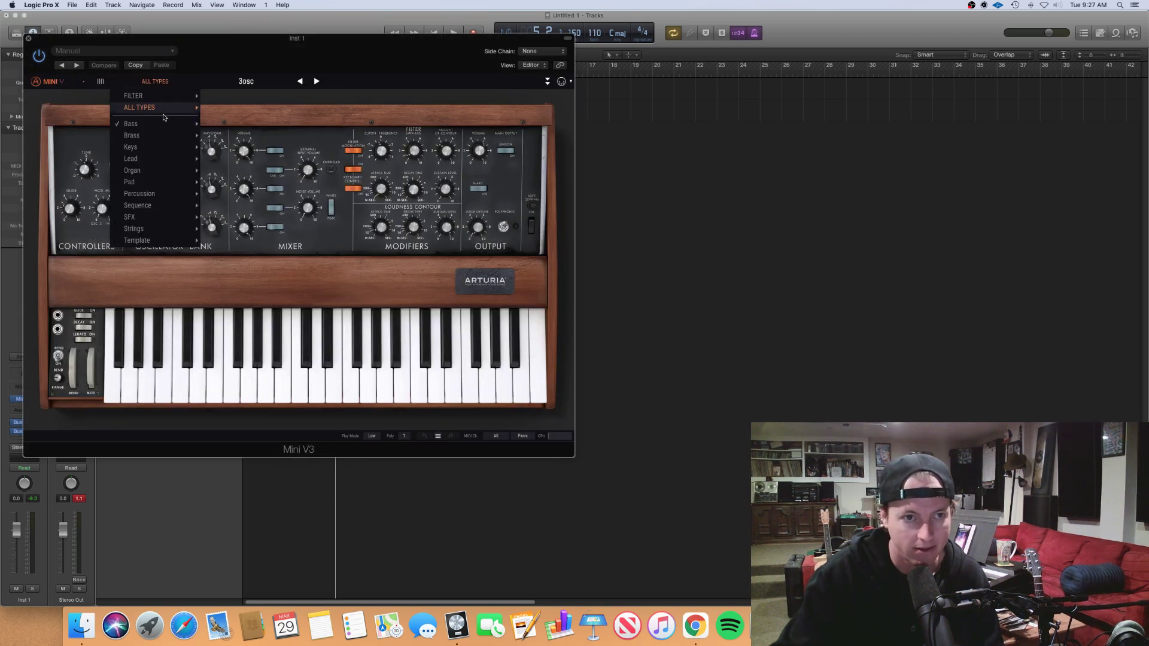
pyautogui.moveTo(146, 177)
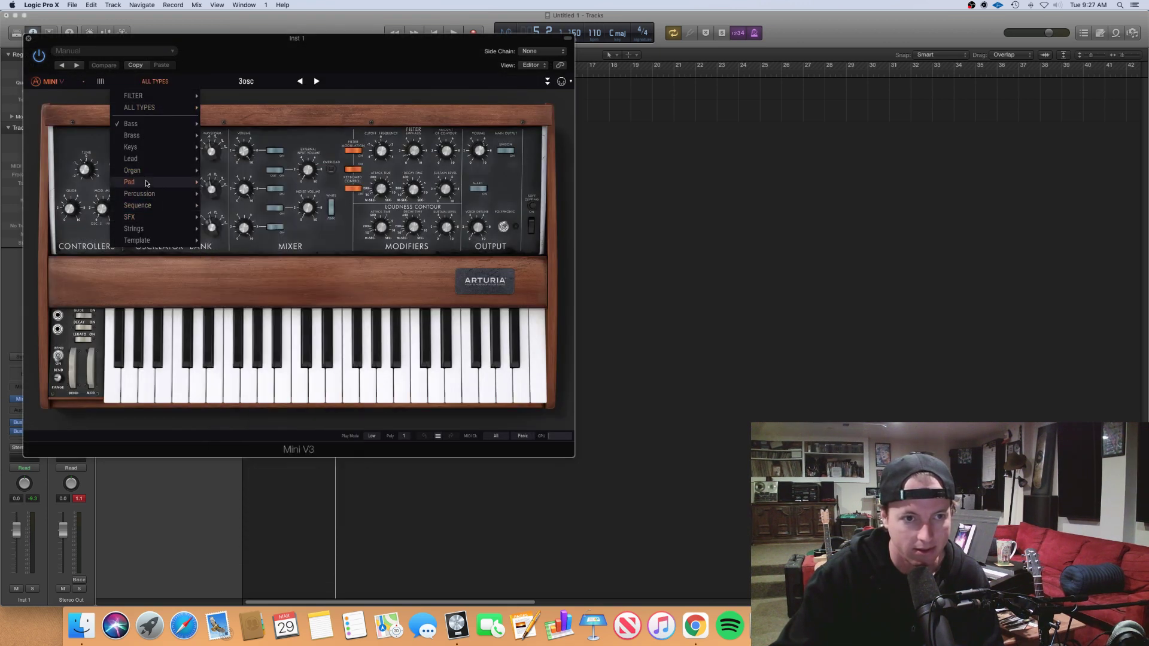
pyautogui.click(241, 201)
pyautogui.moveTo(252, 53); pyautogui.dragTo(521, 186)
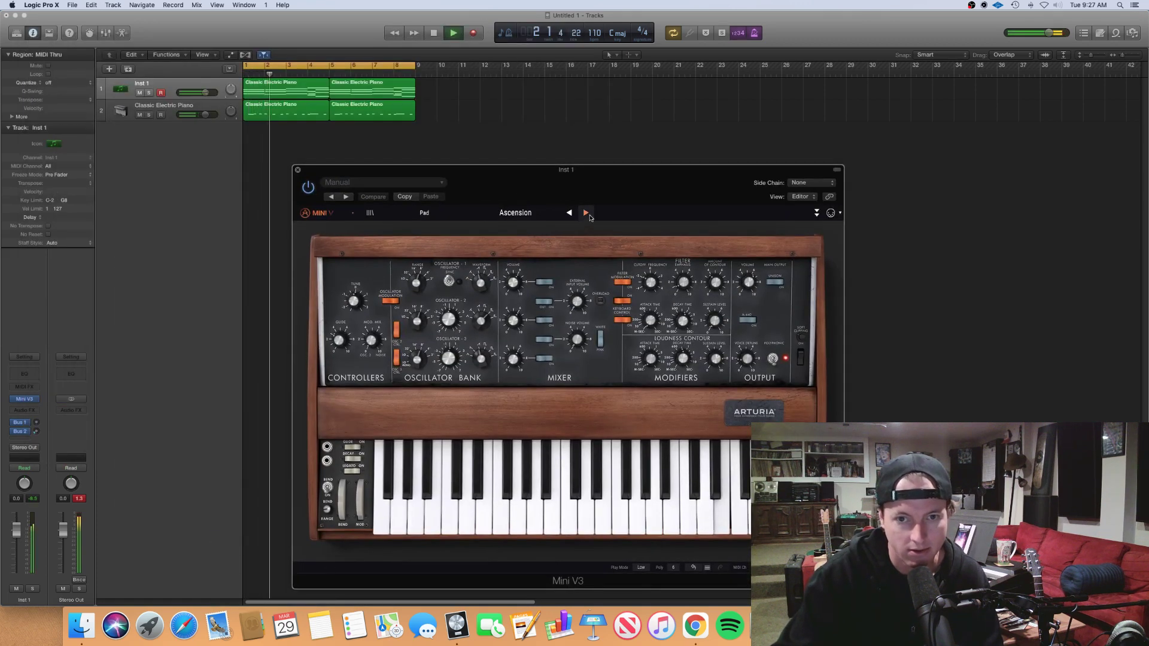
# Step: Audition the following pad presets and settle on Big Memory, then lower the first track's volume and close the plug-in
pyautogui.click(586, 213)
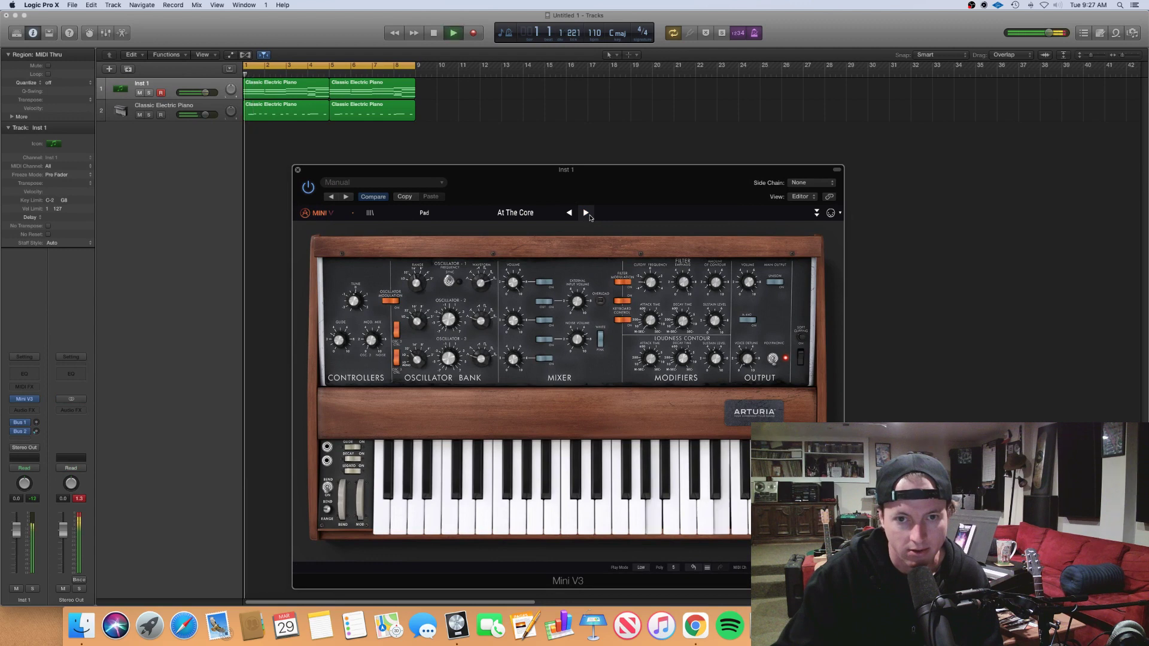
pyautogui.click(586, 213)
pyautogui.click(586, 213)
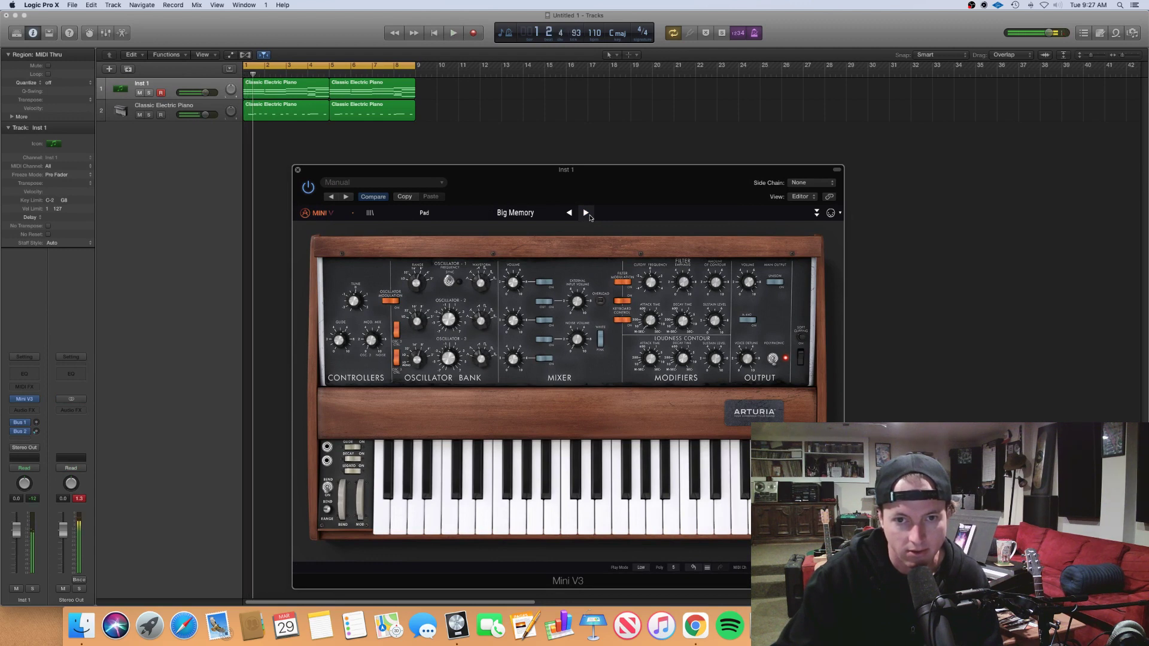
pyautogui.click(586, 213)
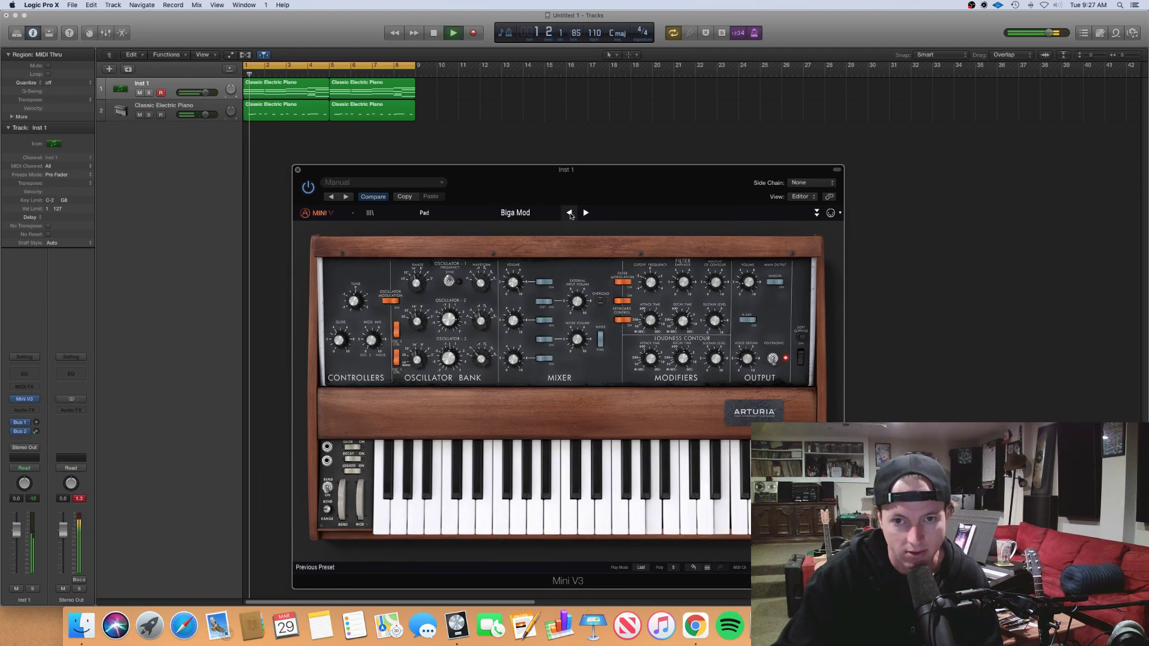
pyautogui.click(569, 213)
pyautogui.moveTo(206, 92); pyautogui.dragTo(190, 92)
pyautogui.click(298, 170)
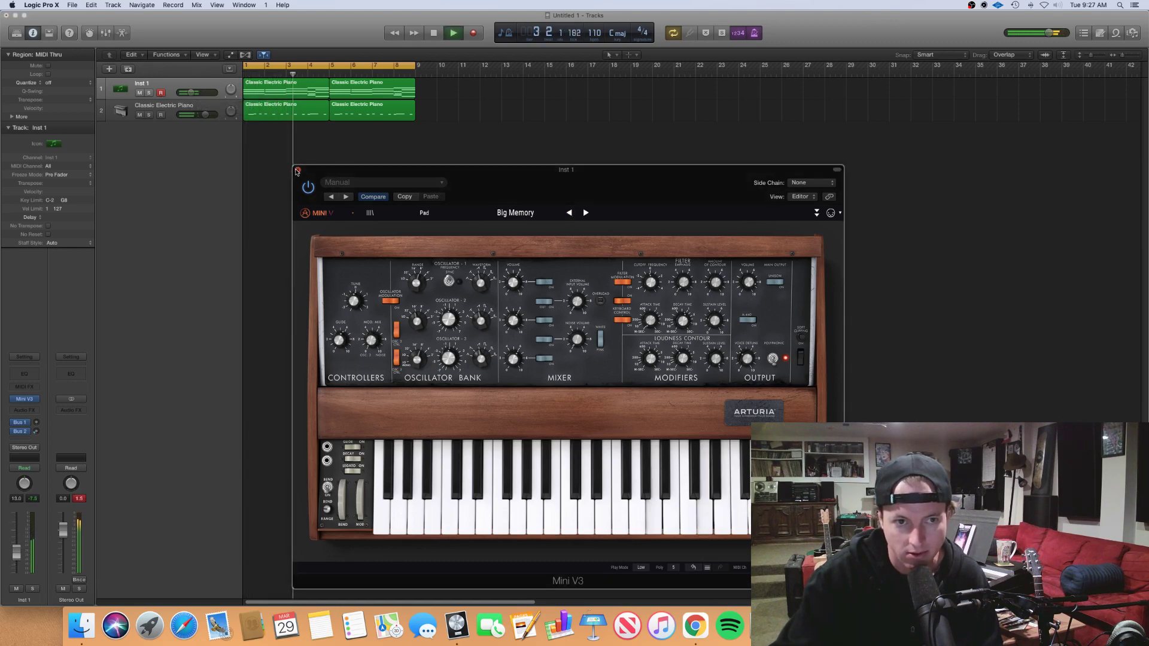
# Step: Replace the second track's electric piano with Arturia's Mellotron V using the Strawberry Flutes preset, and close the plug-in
pyautogui.click(149, 107)
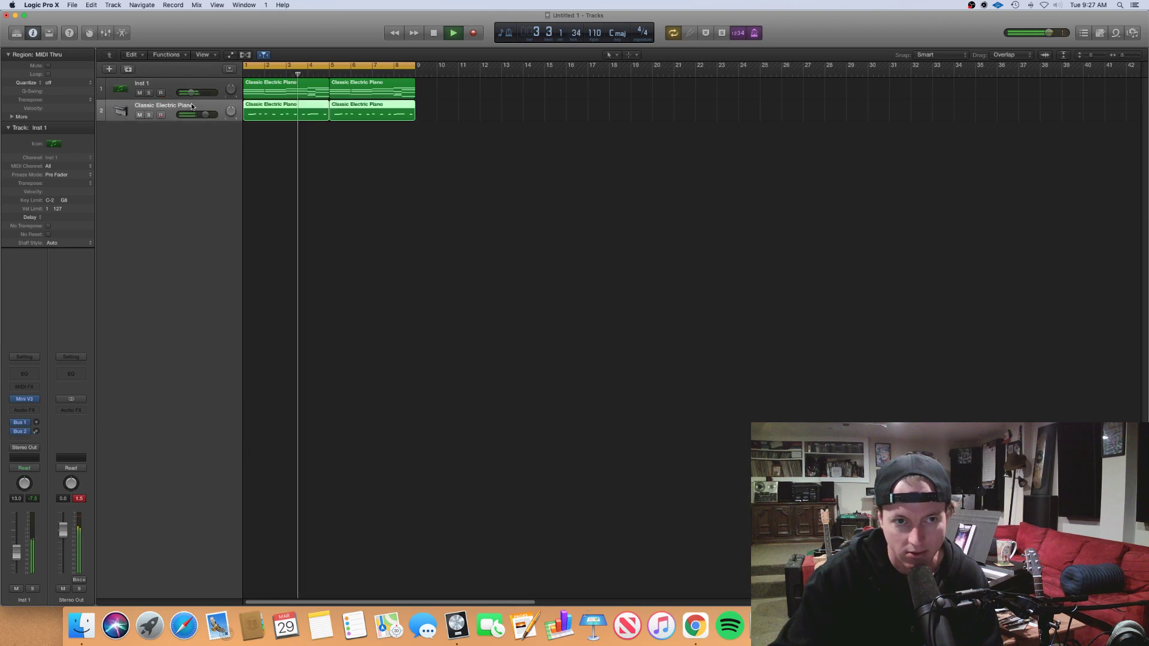
pyautogui.click(35, 399)
pyautogui.moveTo(96, 576)
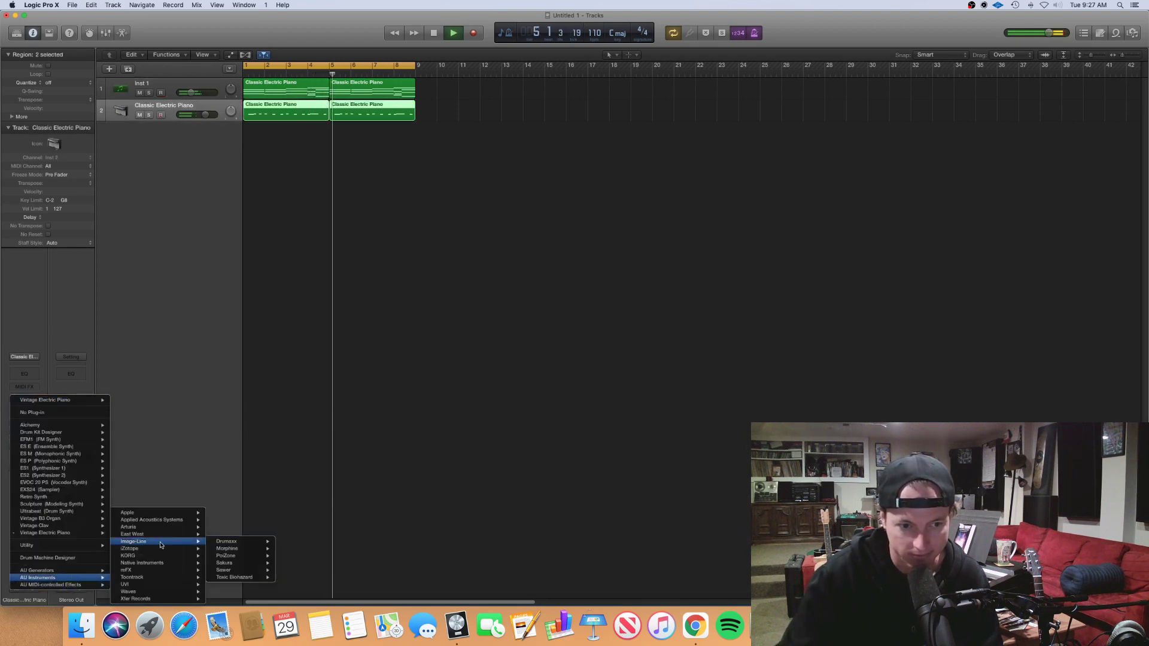
pyautogui.moveTo(161, 538)
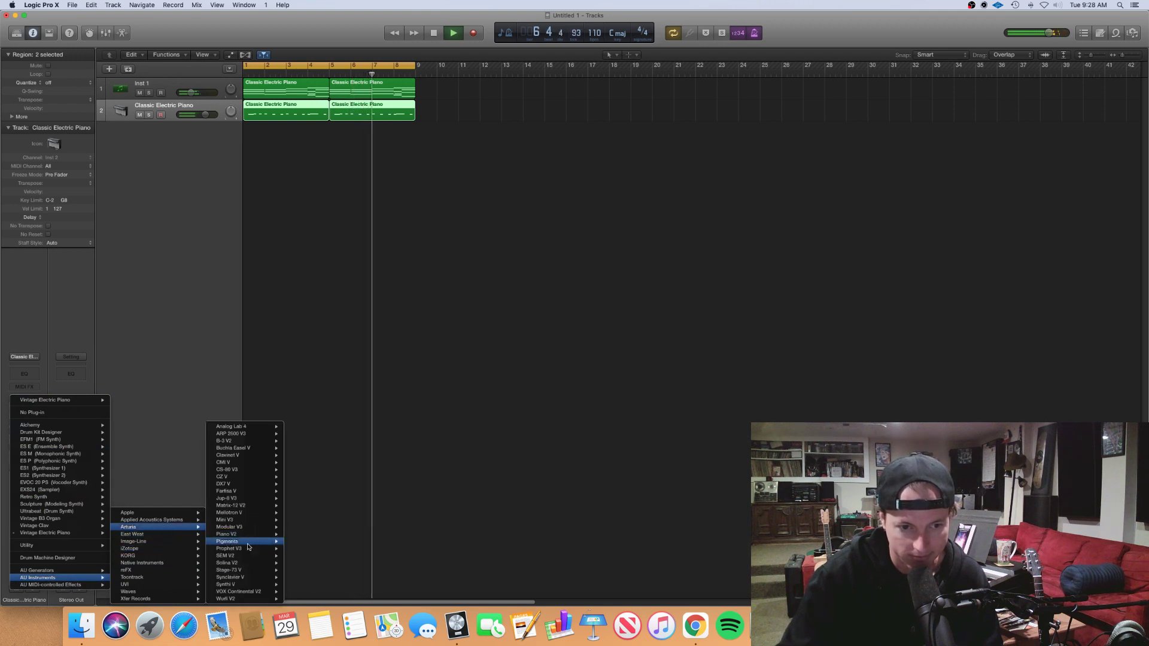
pyautogui.click(299, 513)
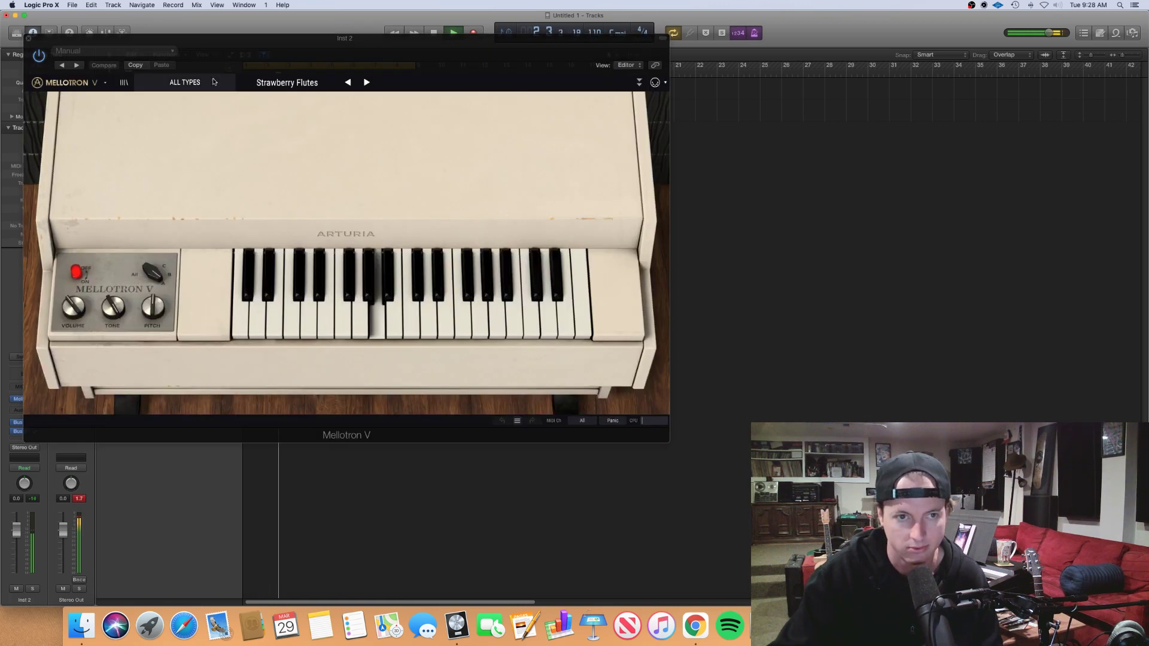
pyautogui.click(212, 83)
pyautogui.moveTo(187, 149)
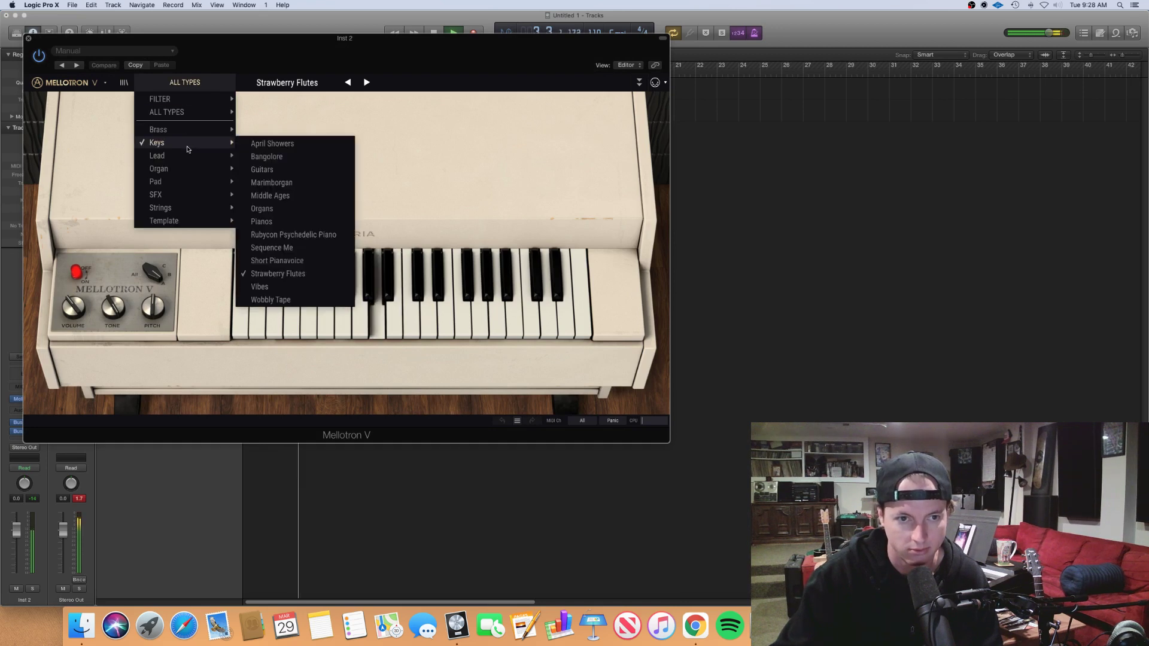
pyautogui.click(30, 39)
pyautogui.click(27, 37)
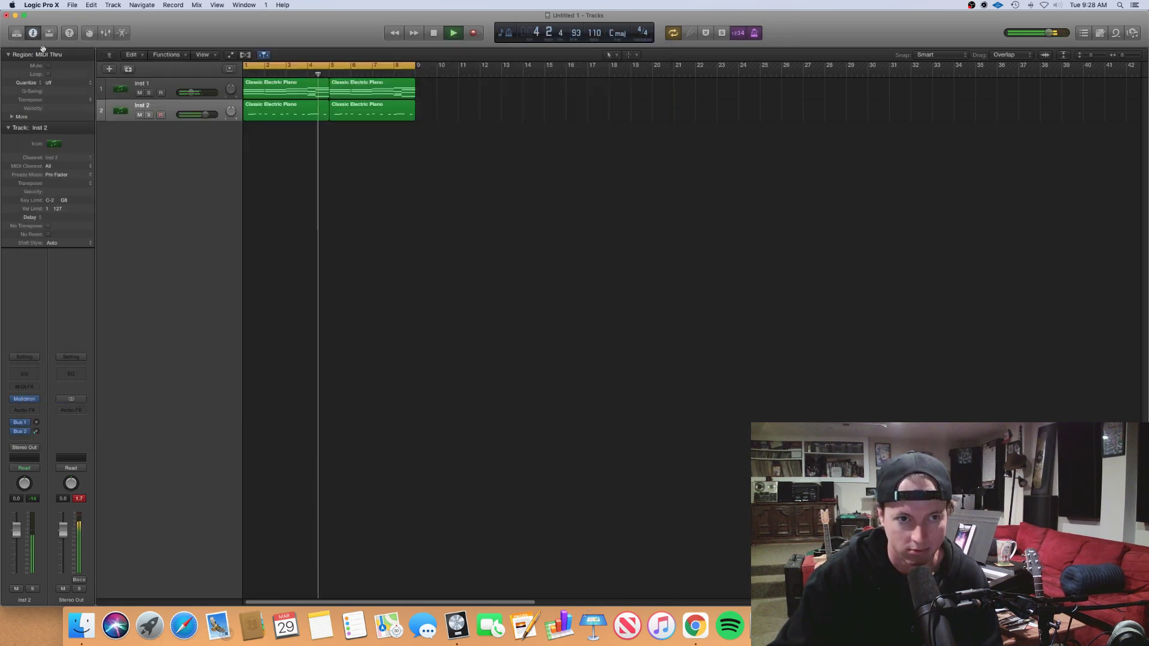
# Step: Lower the second track's volume to -3.1 dB and restart playback with that track selected
pyautogui.moveTo(206, 114)
pyautogui.mouseDown()
pyautogui.moveTo(189, 92)
pyautogui.moveTo(200, 114)
pyautogui.mouseUp()
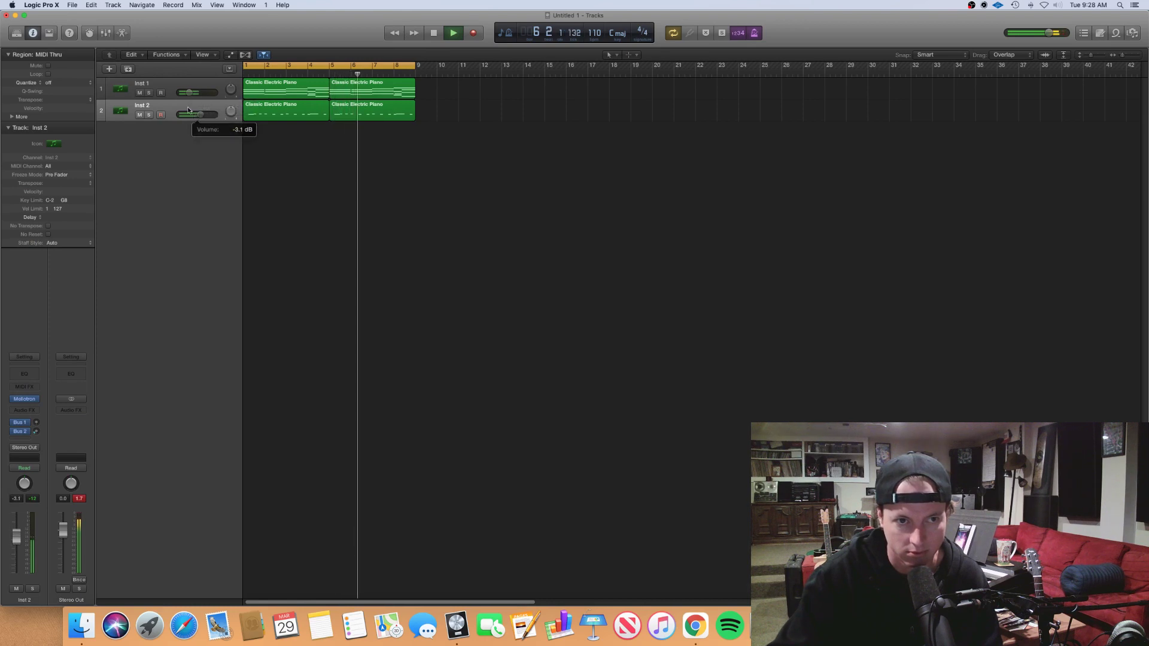
pyautogui.press('space')
pyautogui.click(171, 106)
pyautogui.press('space')
# Step: Insert the Waves H-Delay audio effect on the Mellotron track
pyautogui.click(25, 410)
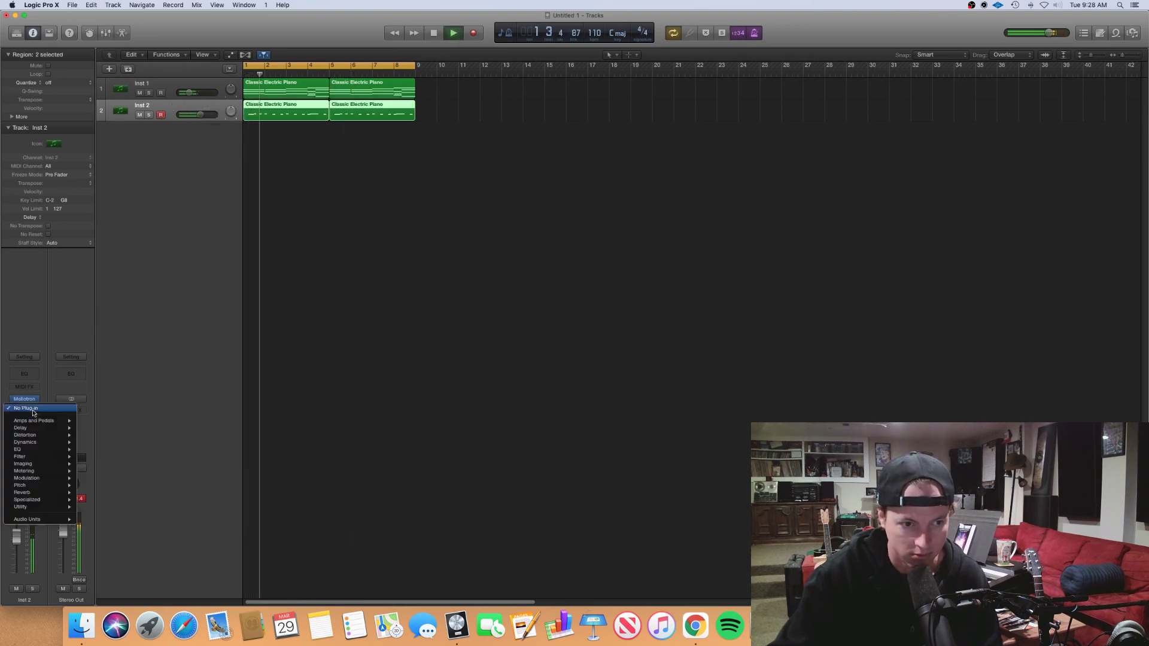
pyautogui.moveTo(57, 520)
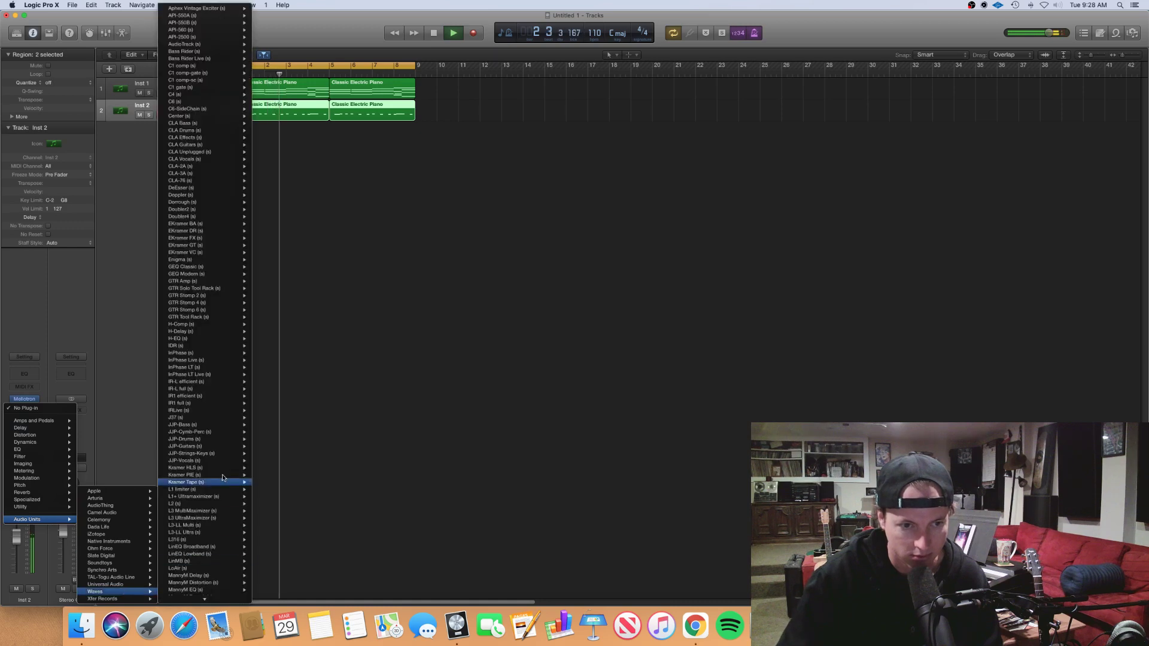
pyautogui.moveTo(204, 331)
pyautogui.click(270, 332)
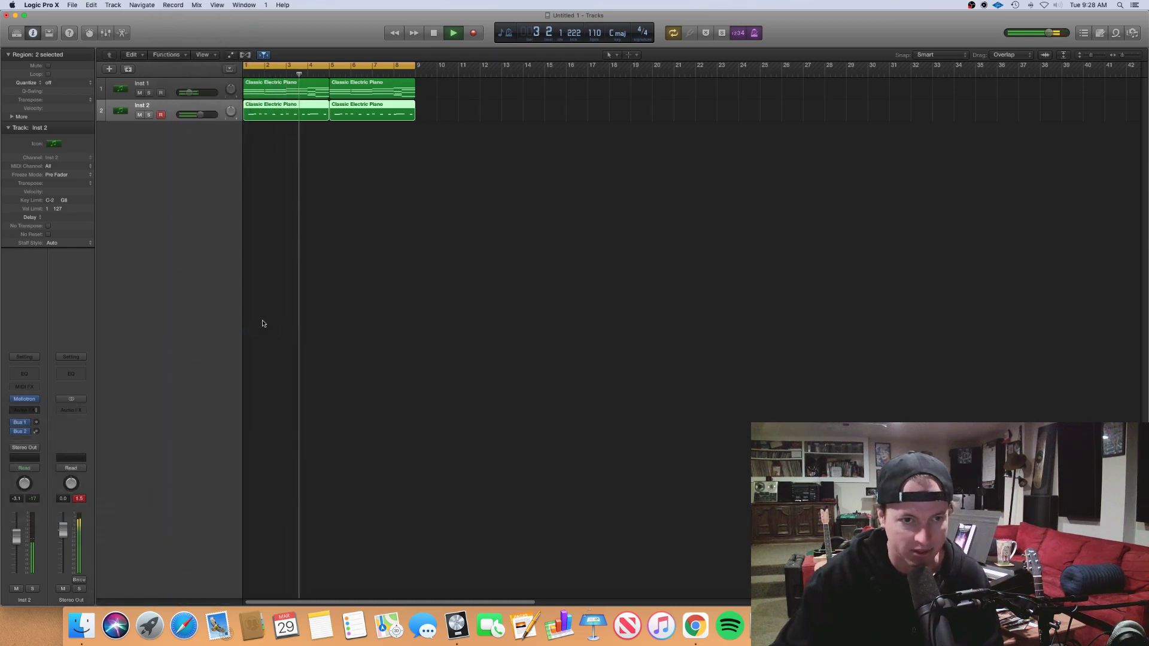
# Step: Adjust H-Delay's dry/wet mix, feedback and low-pass filter, enable ping-pong mode and close the plug-in
pyautogui.moveTo(337, 102); pyautogui.dragTo(337, 150)
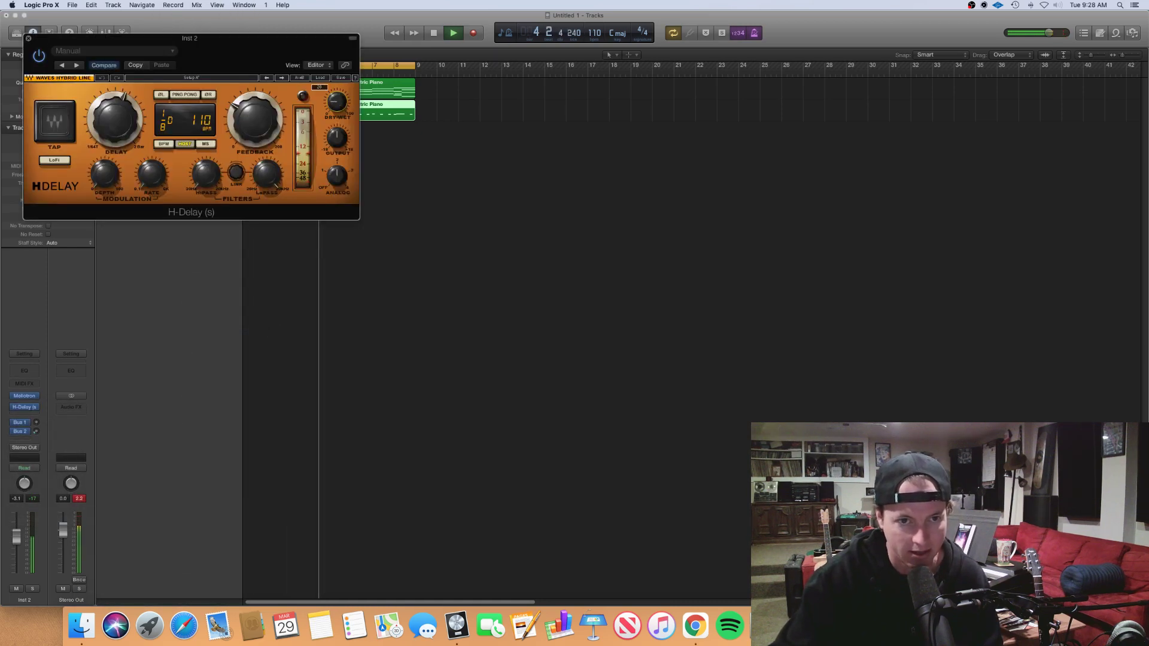
pyautogui.moveTo(261, 119); pyautogui.dragTo(261, 110)
pyautogui.moveTo(337, 102); pyautogui.dragTo(337, 100)
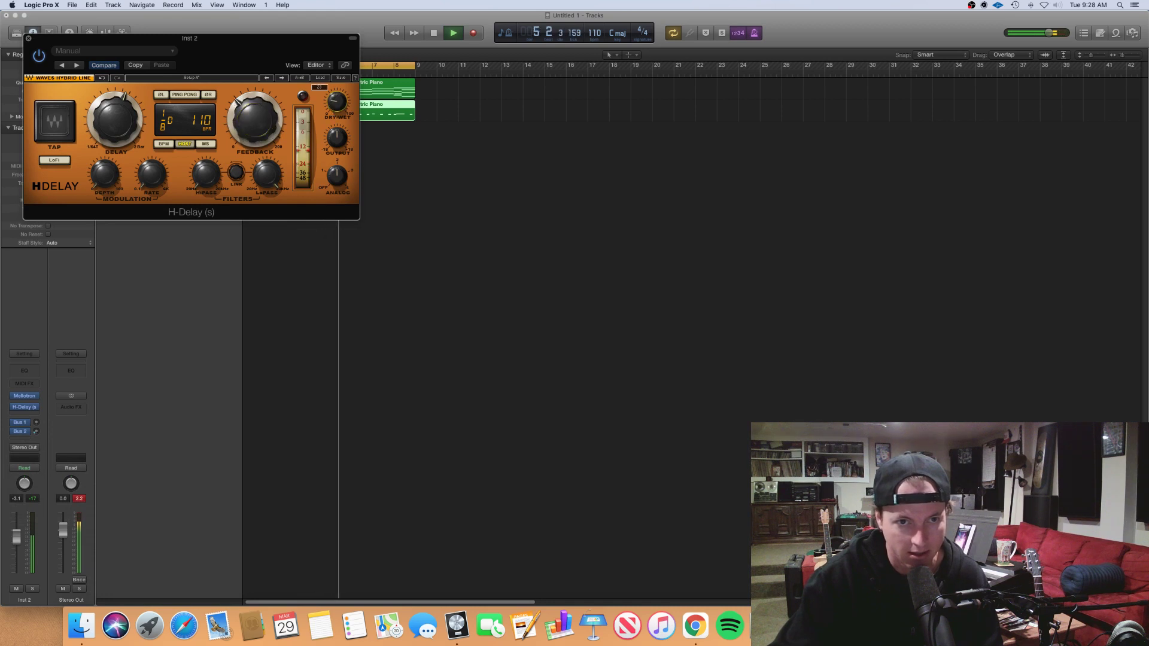
pyautogui.moveTo(274, 177); pyautogui.dragTo(273, 184)
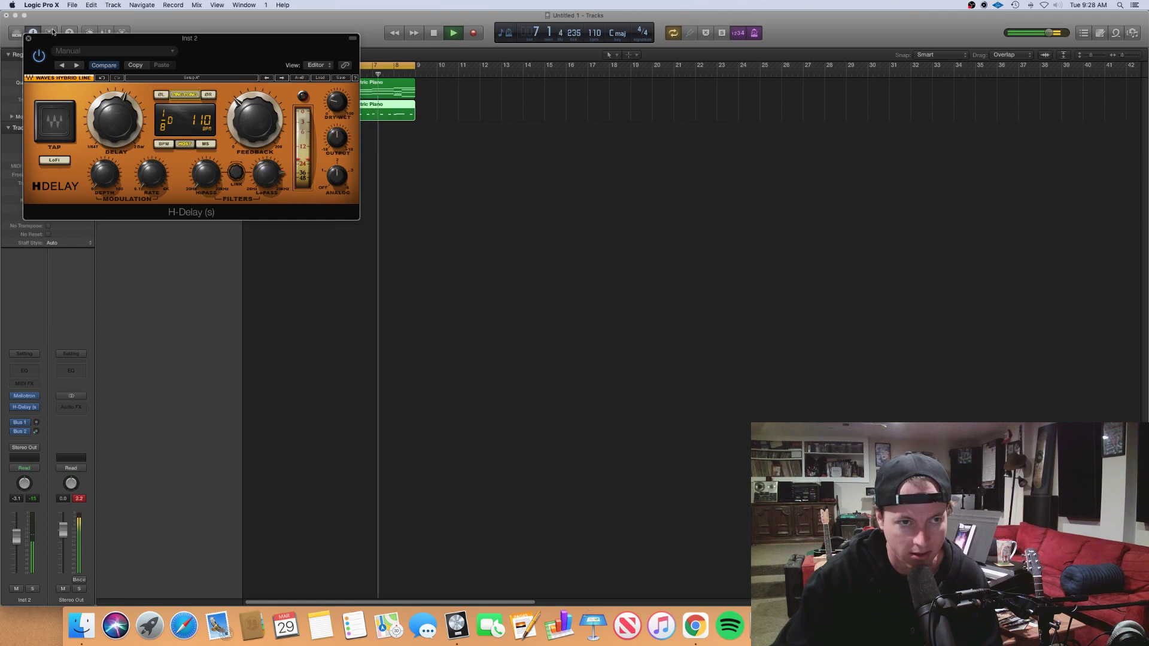
pyautogui.click(28, 38)
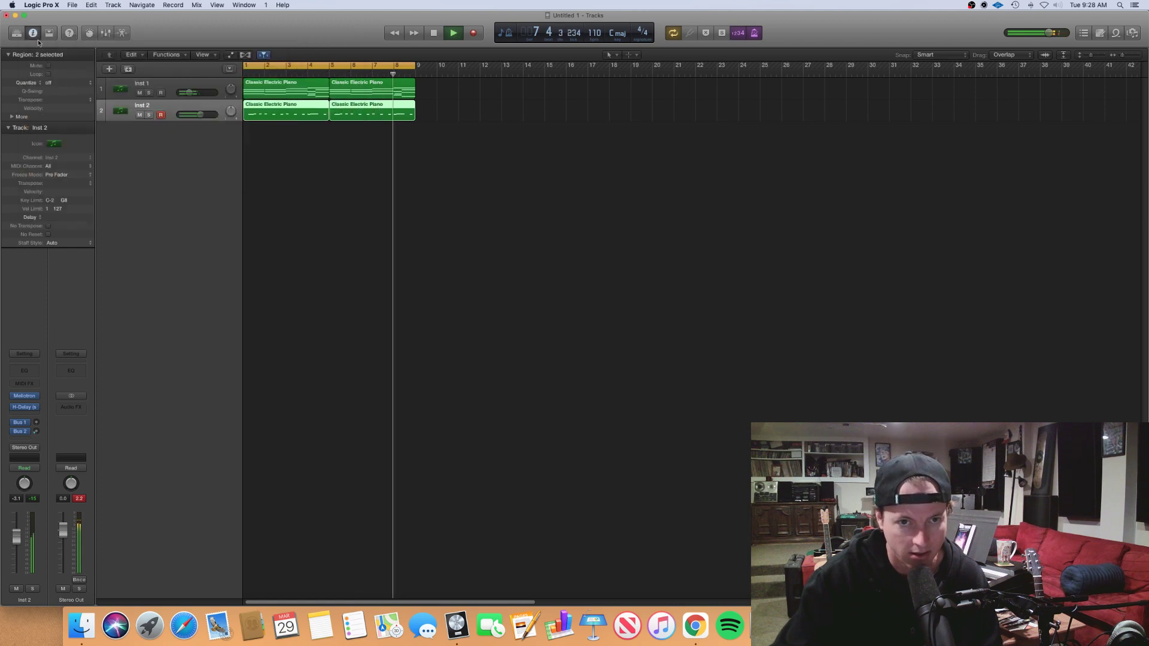
# Step: Deselect the regions, shorten the cycle range to the four bars starting at bar 5 and stop playback
pyautogui.click(401, 159)
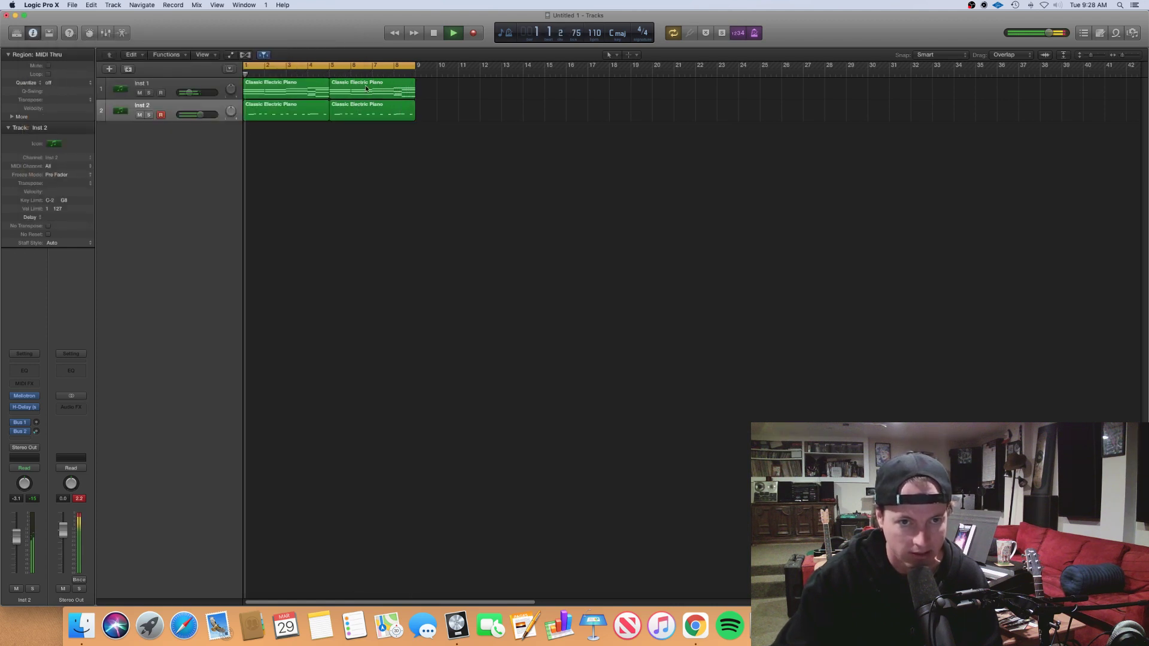
pyautogui.moveTo(332, 66); pyautogui.dragTo(417, 75)
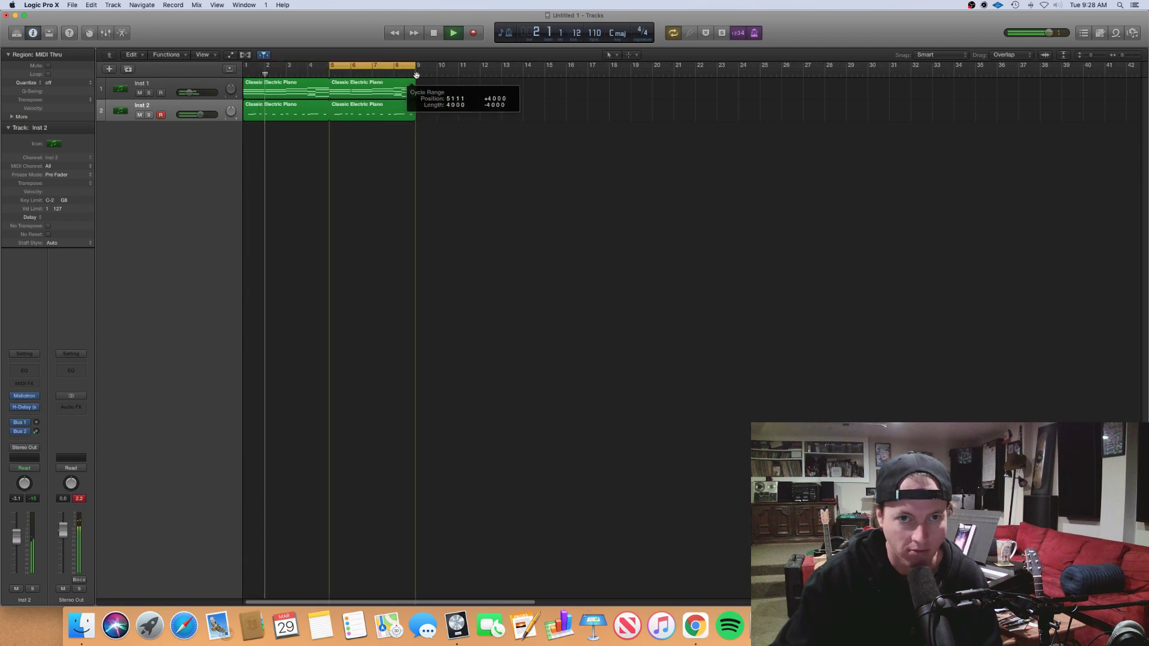
pyautogui.press('space')
# Step: Duplicate the first track without its regions and load Native Instruments' Reaktor5 as the new track's instrument
pyautogui.click(170, 80)
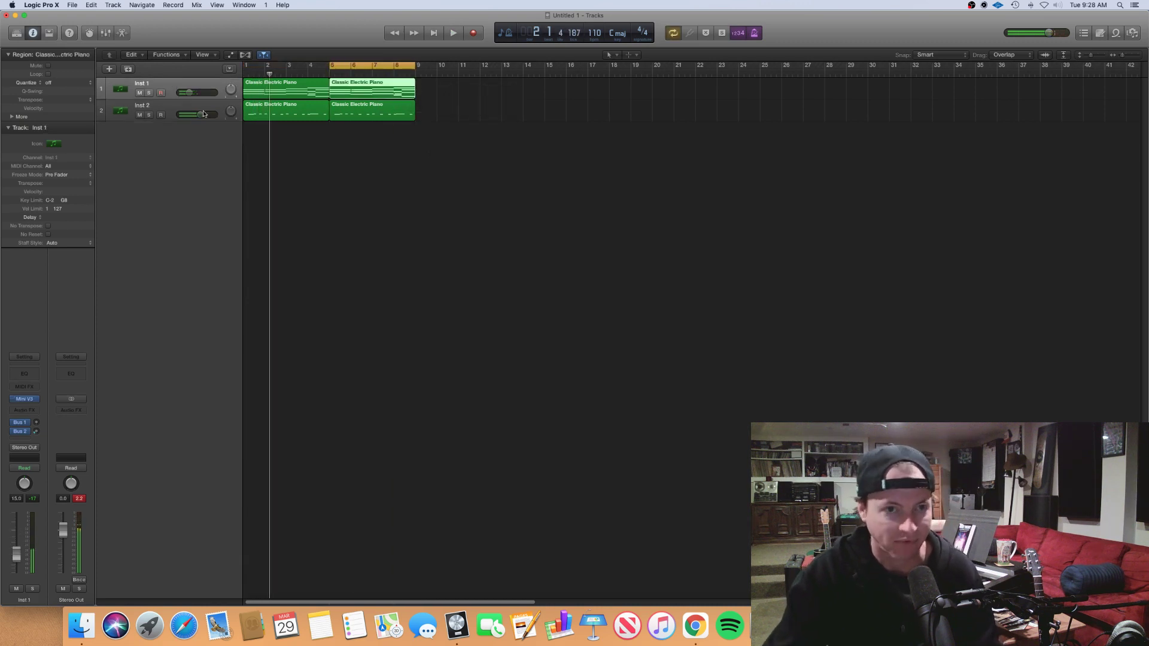
pyautogui.press('super+d')
pyautogui.click(30, 399)
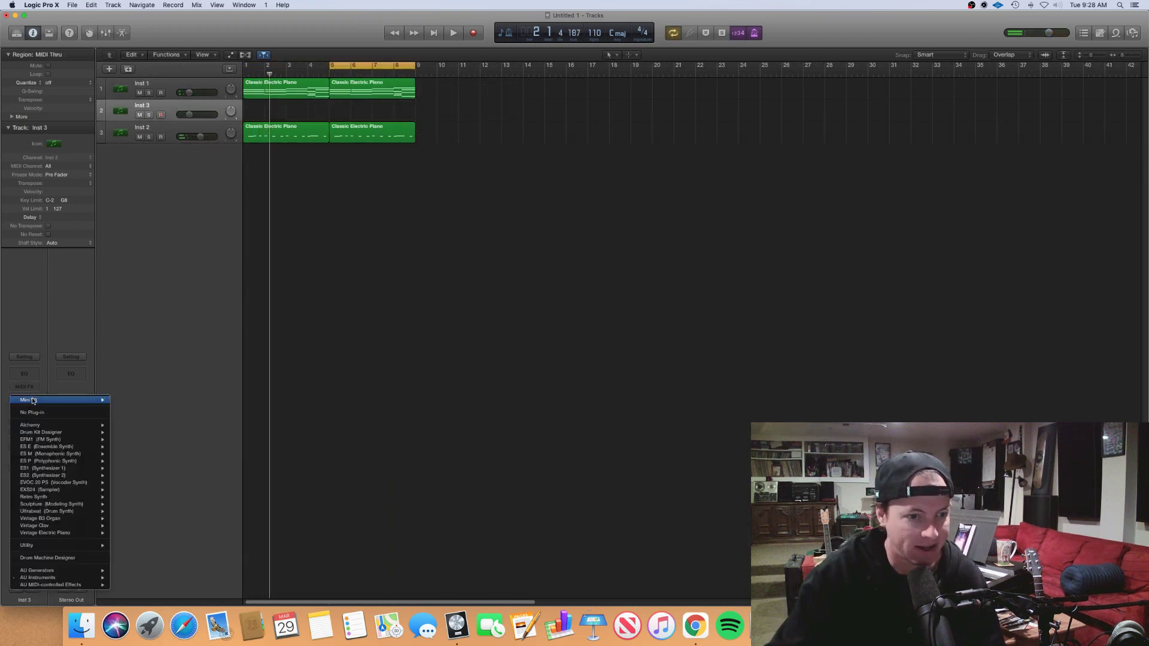
pyautogui.moveTo(100, 578)
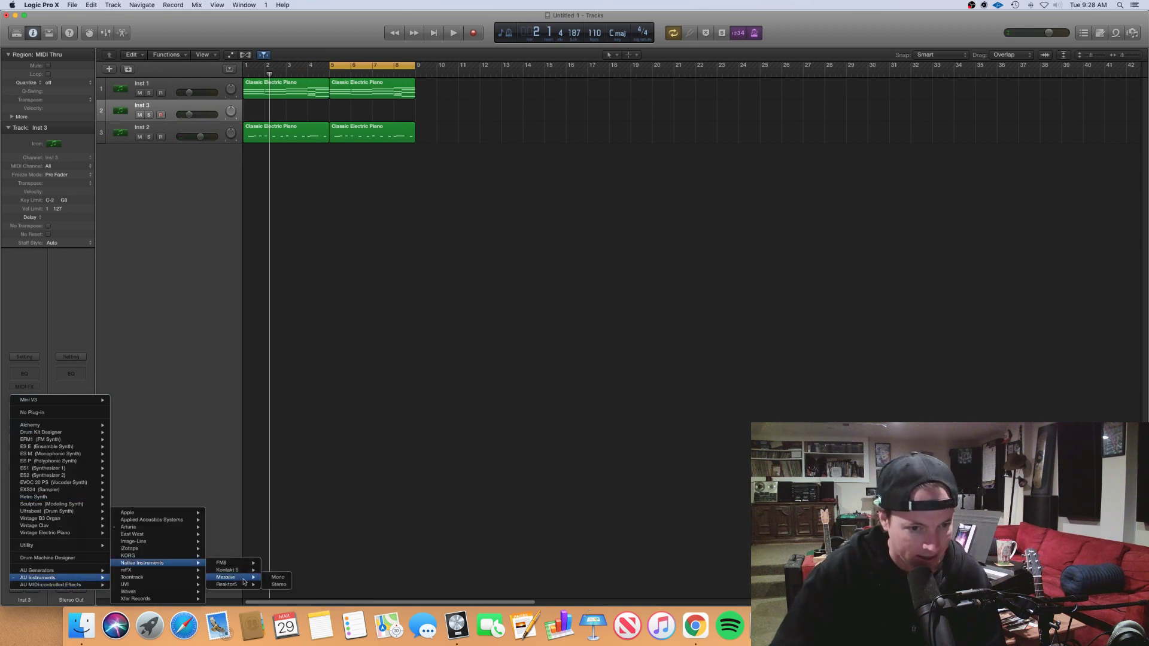
pyautogui.moveTo(254, 585)
pyautogui.click(287, 543)
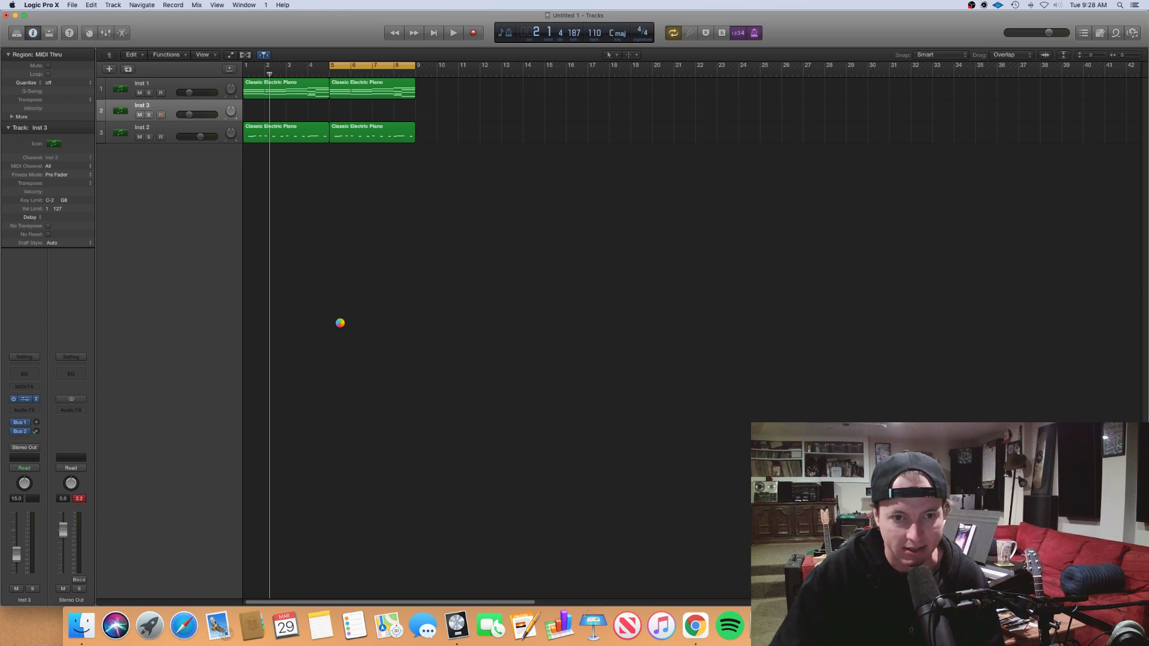
# Step: Open the Razor ensemble in Reaktor5, load a sub sound from its Bass bank and close the plug-in
pyautogui.moveTo(47, 237); pyautogui.dragTo(199, 196)
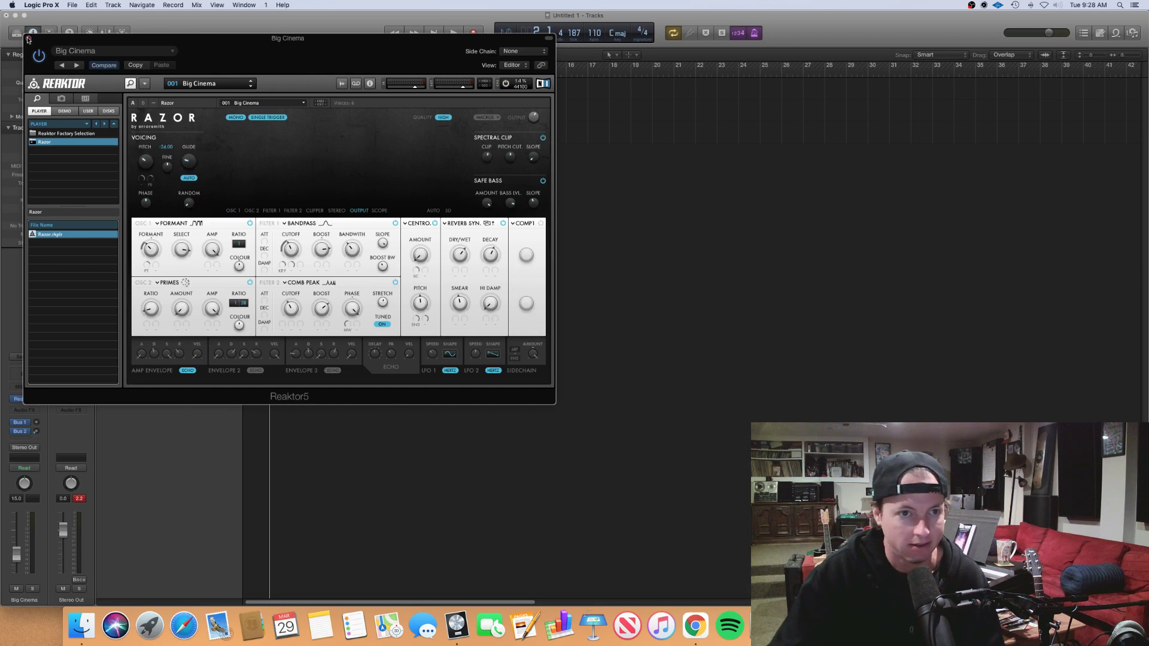
pyautogui.click(196, 86)
pyautogui.moveTo(207, 90)
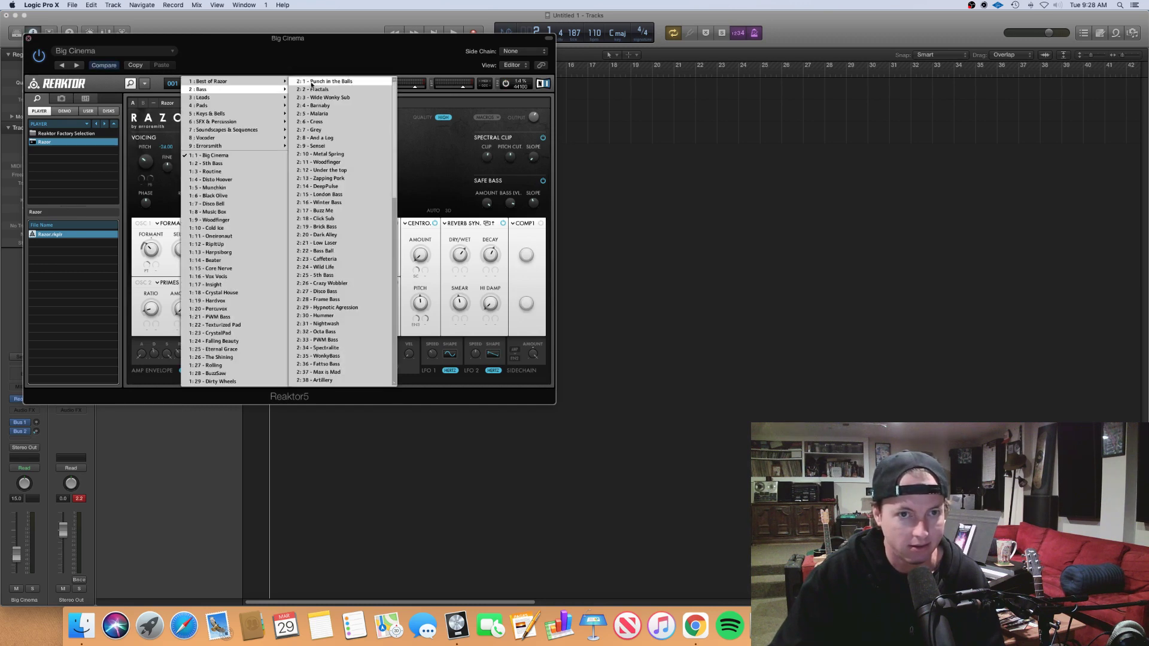
pyautogui.click(311, 82)
pyautogui.click(29, 38)
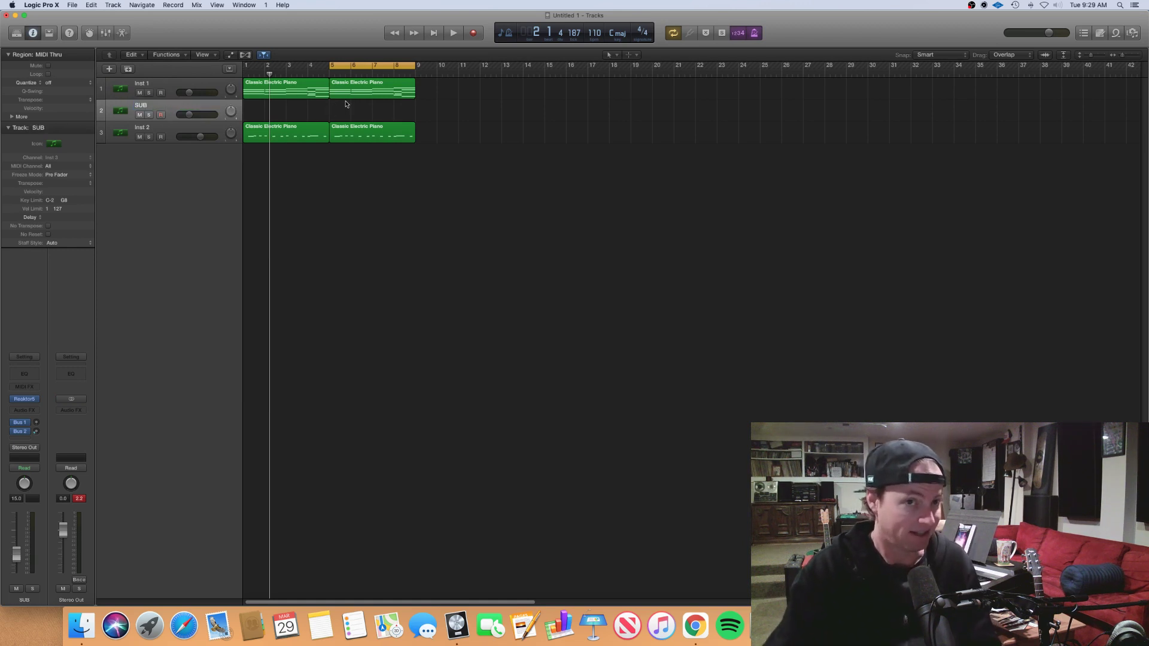
# Step: Copy the first track's chord region at bar 5 to the SUB track and open it in the Piano Roll
pyautogui.moveTo(345, 90); pyautogui.dragTo(347, 108)
pyautogui.moveTo(347, 108); pyautogui.dragTo(347, 109)
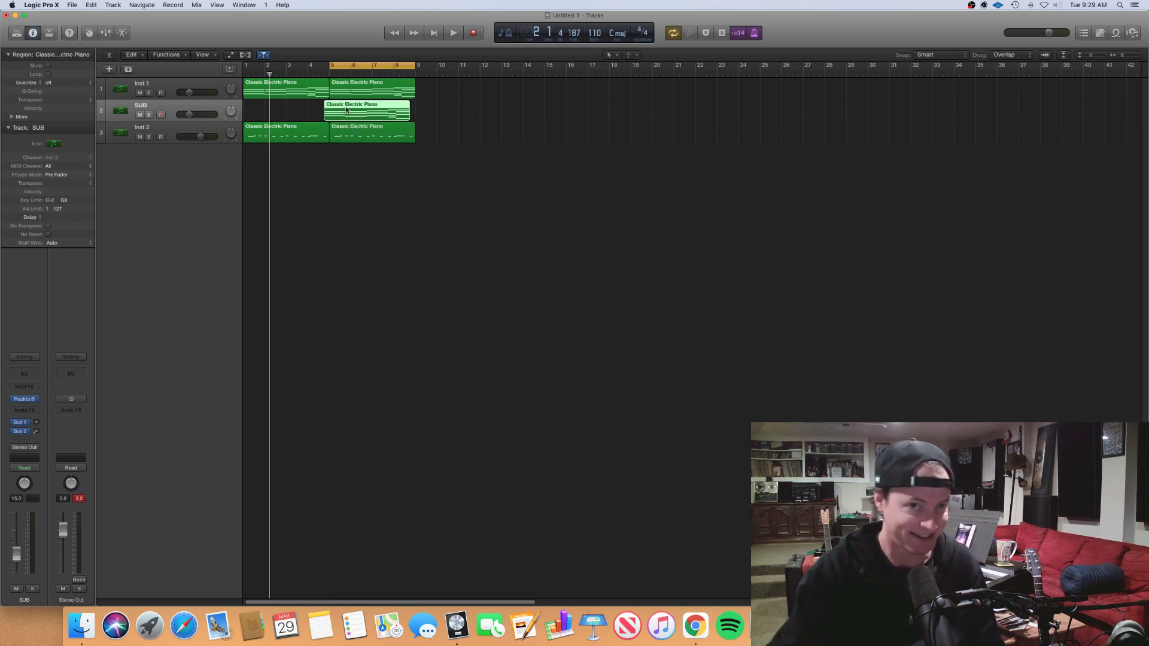
pyautogui.doubleClick(355, 111)
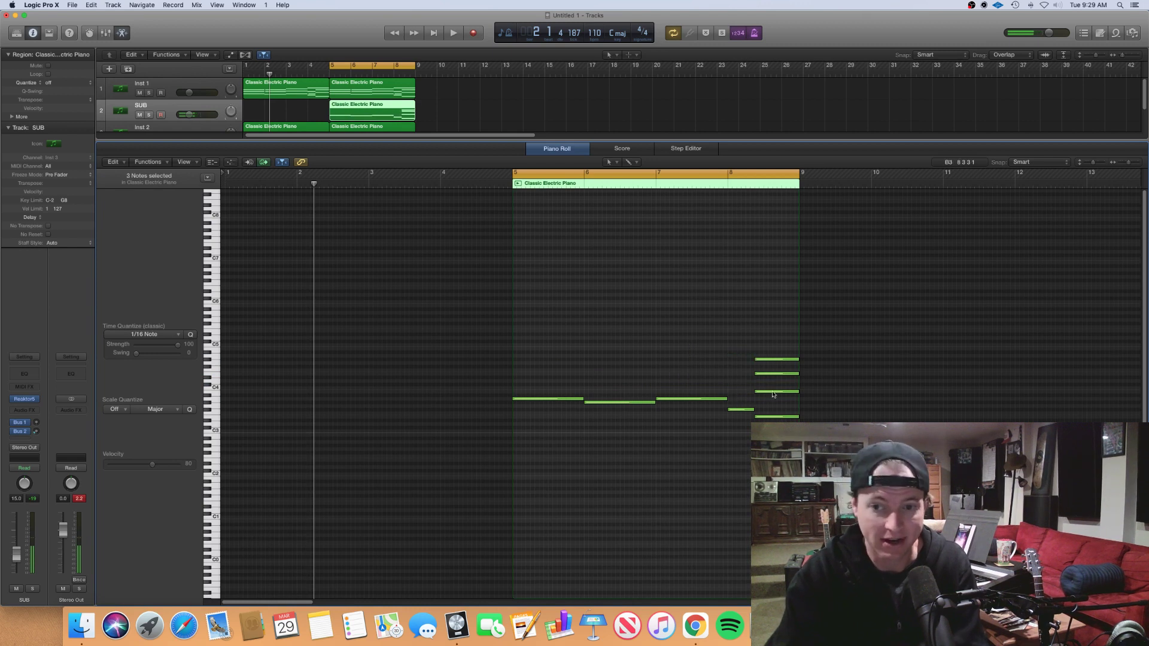
# Step: Reduce the chords to their lowest notes one octave down, break bar 5 into a rhythm of short A2 notes and play it back
pyautogui.press('super+a')
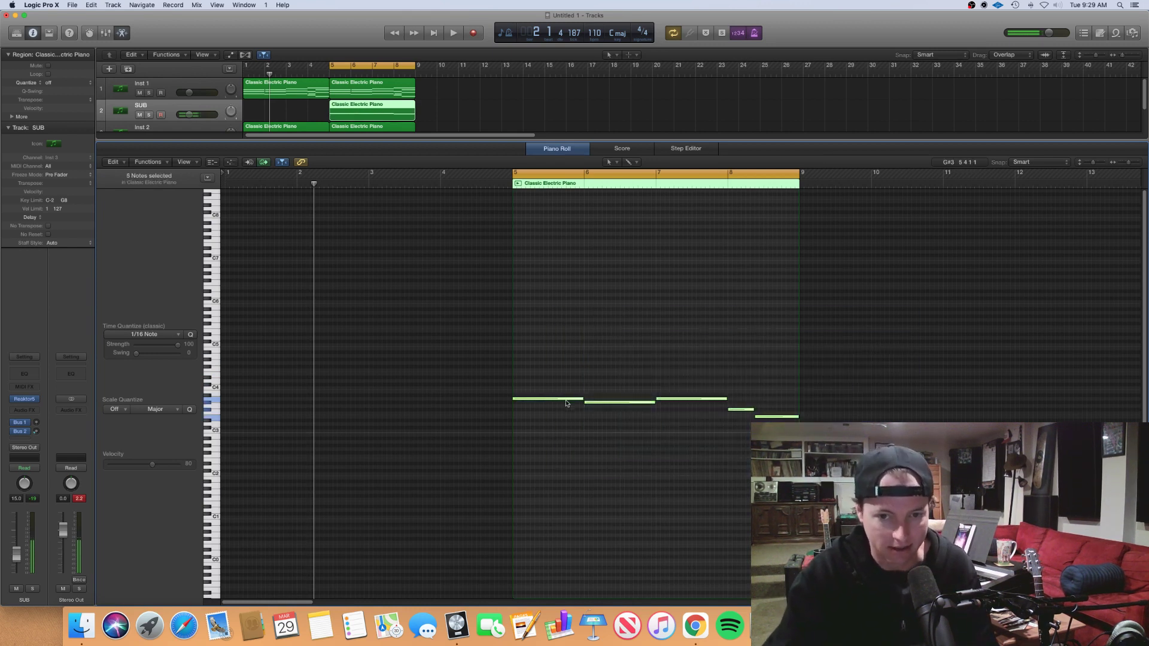
pyautogui.moveTo(566, 403)
pyautogui.mouseDown()
pyautogui.moveTo(565, 454)
pyautogui.moveTo(566, 444)
pyautogui.moveTo(525, 443)
pyautogui.moveTo(576, 442)
pyautogui.mouseUp()
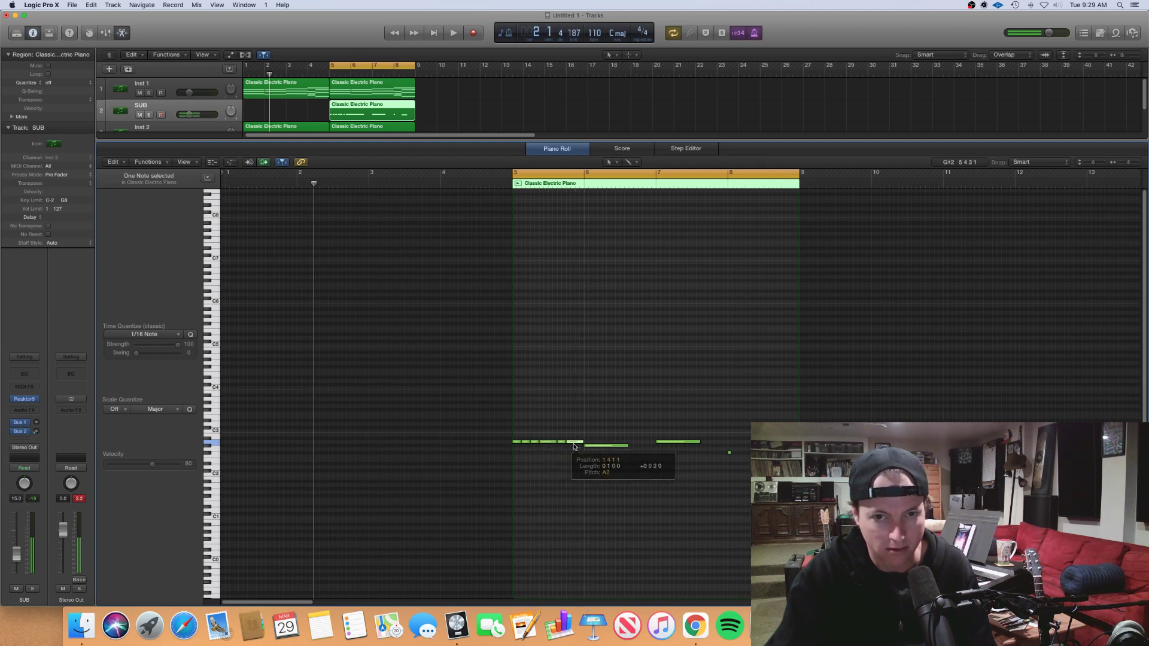
pyautogui.press('space')
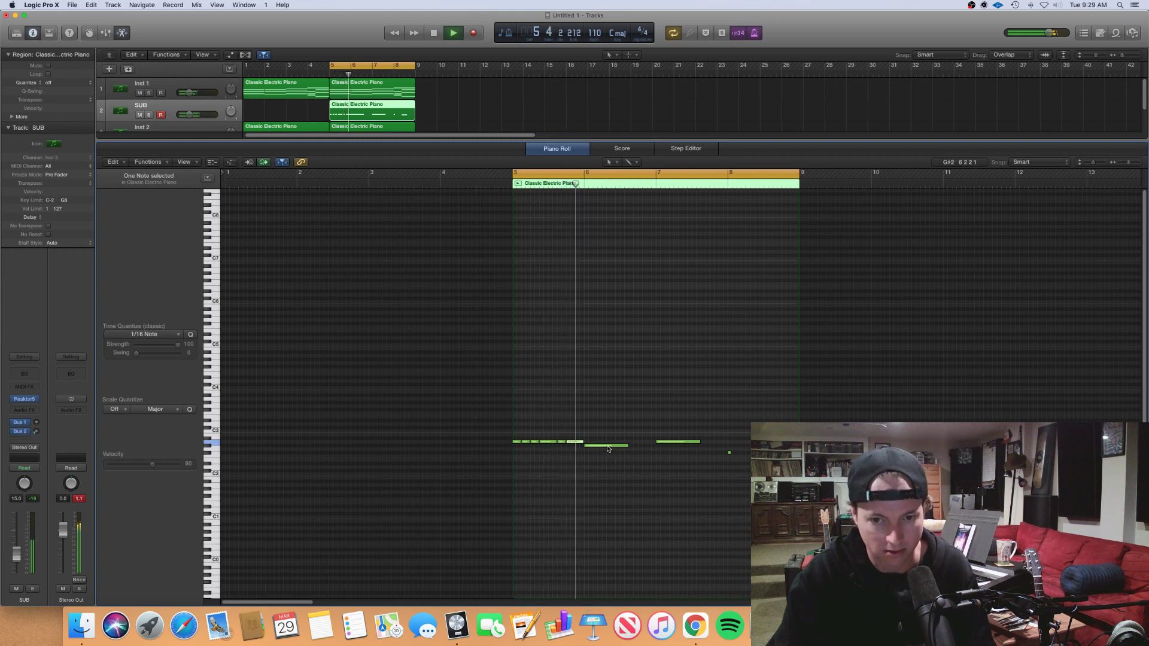
# Step: Replace bar 5's bass rhythm with eight short, even A2 notes and copy them into bar 6 at C#3
pyautogui.click(564, 453)
pyautogui.click(570, 442)
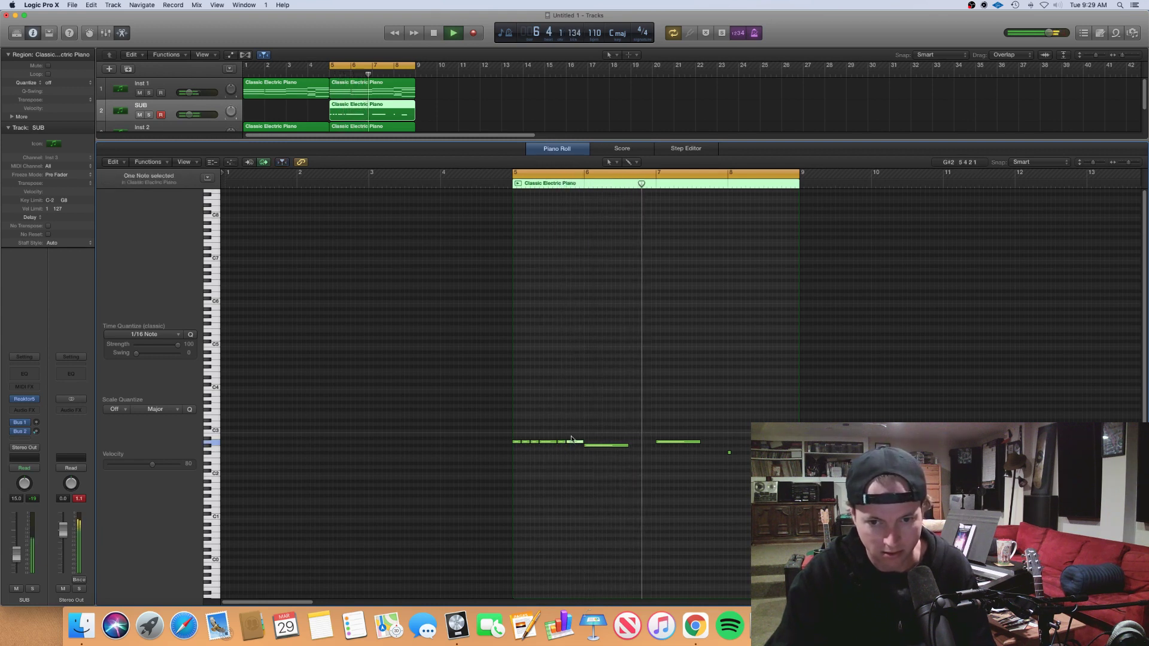
pyautogui.press('Delete')
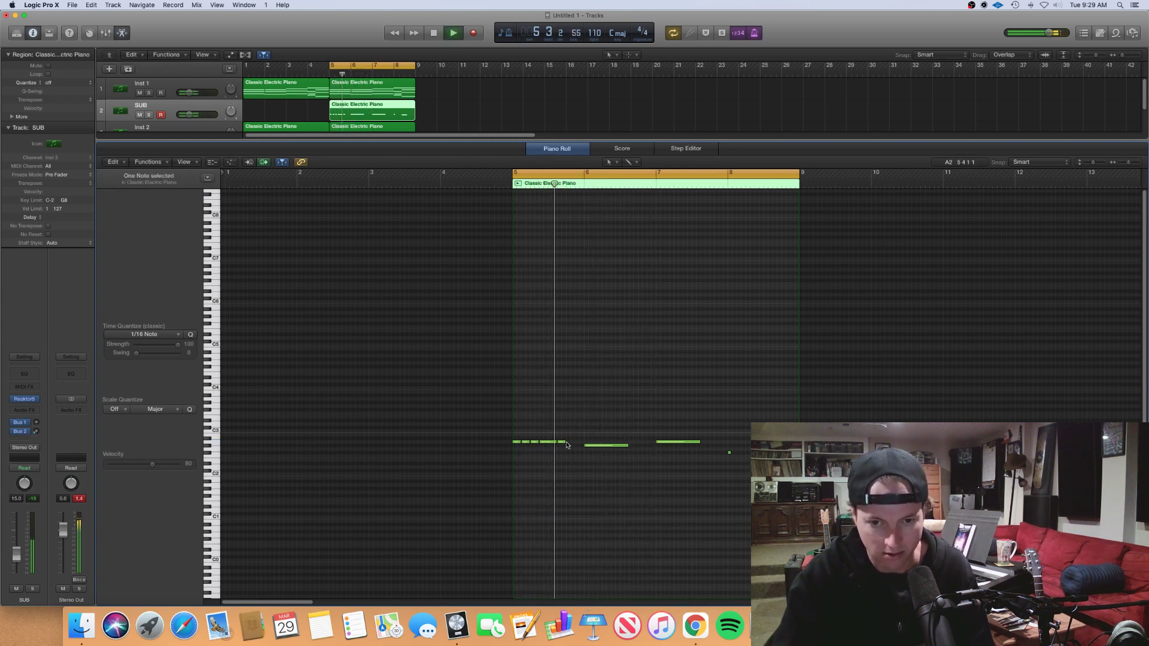
pyautogui.click(565, 441)
pyautogui.moveTo(574, 459); pyautogui.dragTo(546, 435)
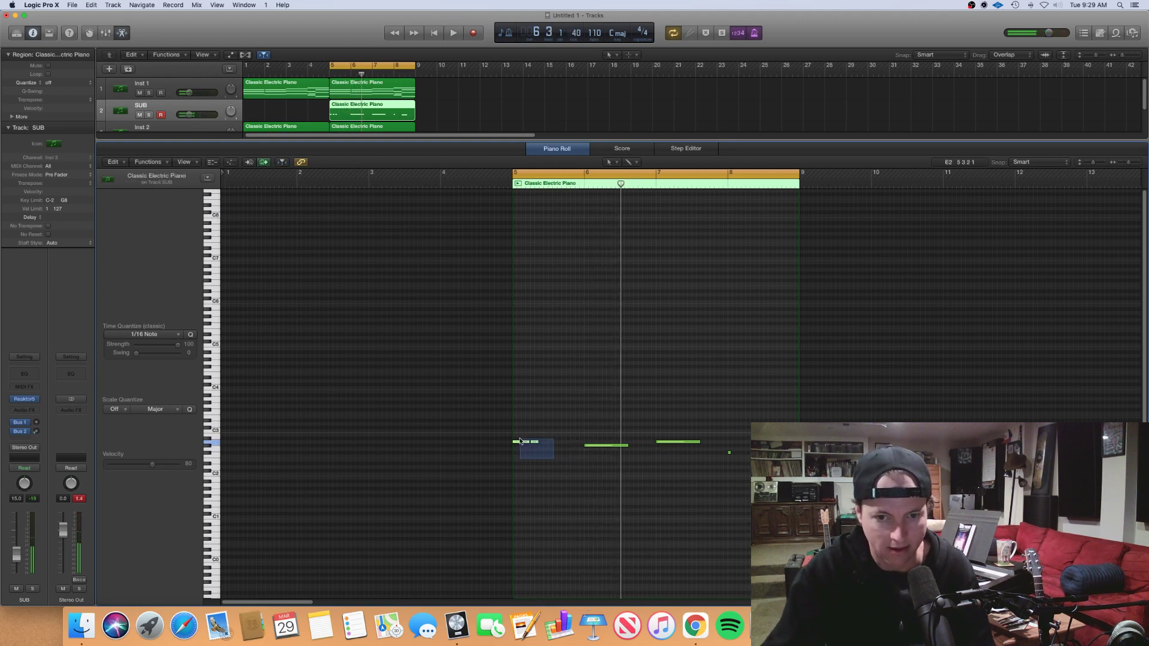
pyautogui.moveTo(520, 444); pyautogui.dragTo(588, 429)
pyautogui.click(560, 443)
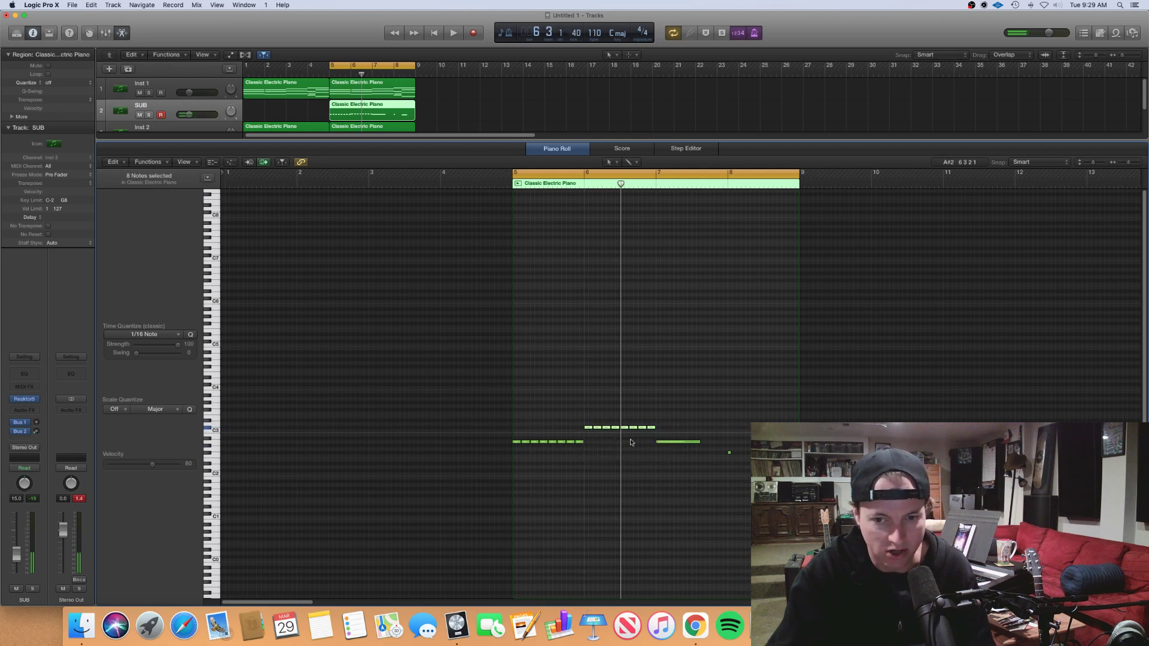
# Step: Fill bar 7 with eight short D2 notes and bar 8 with F#2 notes, and set the SUB track's volume to -12.6 dB during playback
pyautogui.moveTo(699, 441); pyautogui.dragTo(659, 441)
pyautogui.moveTo(659, 442); pyautogui.dragTo(662, 471)
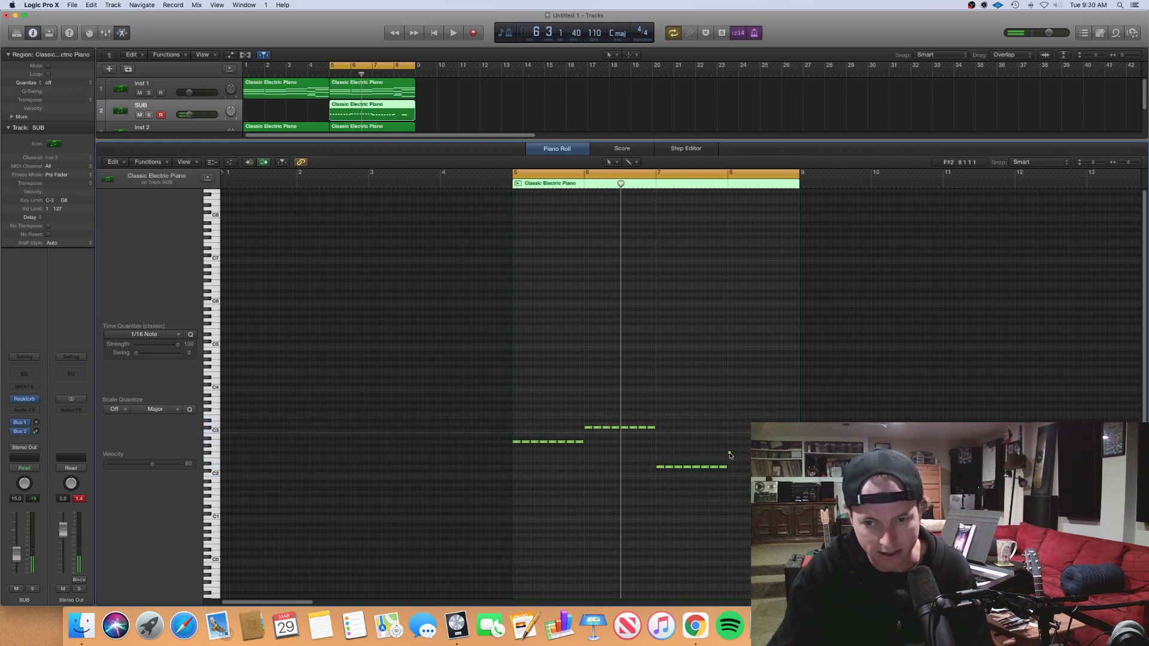
pyautogui.moveTo(733, 454); pyautogui.dragTo(748, 456)
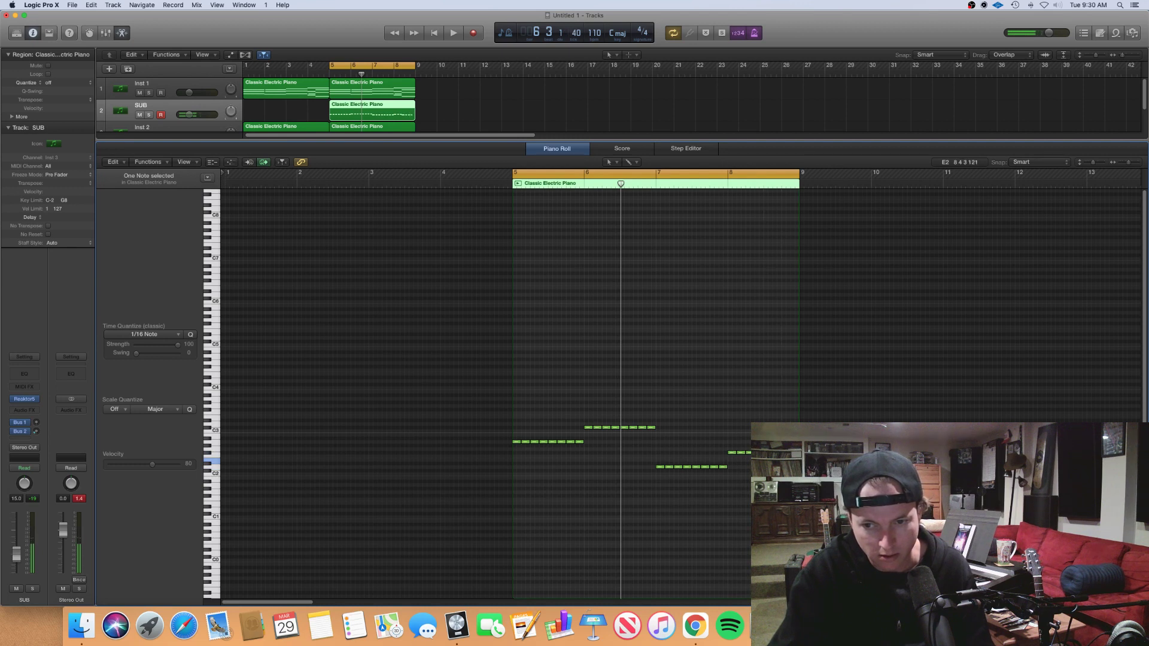
pyautogui.press('space')
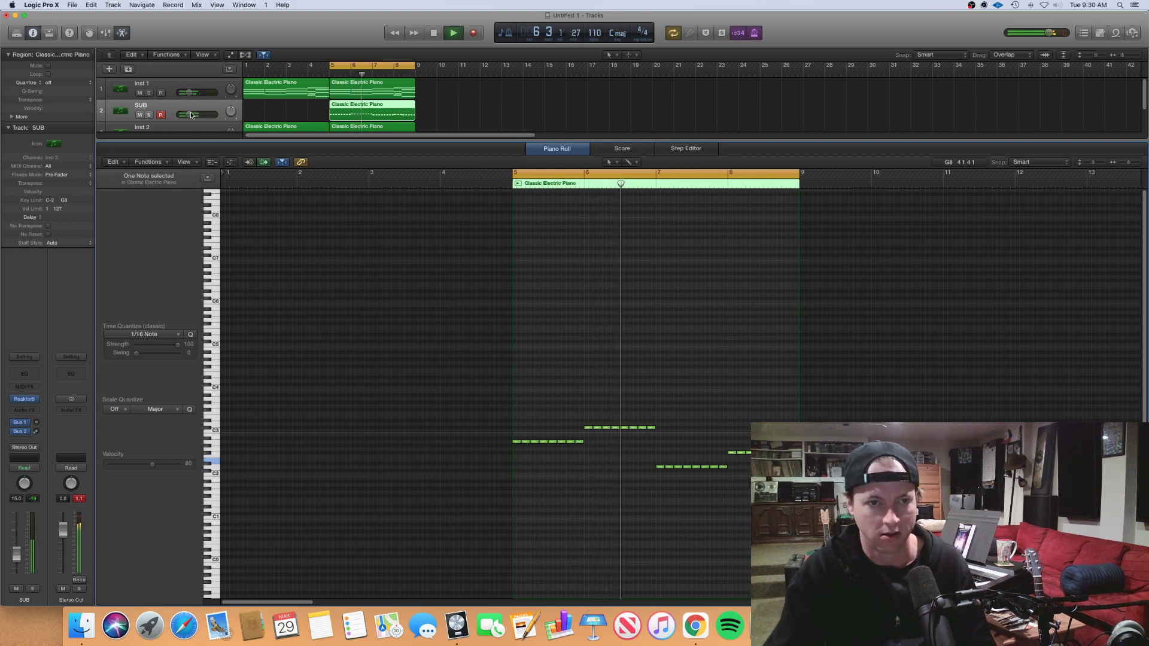
pyautogui.moveTo(189, 115); pyautogui.dragTo(191, 114)
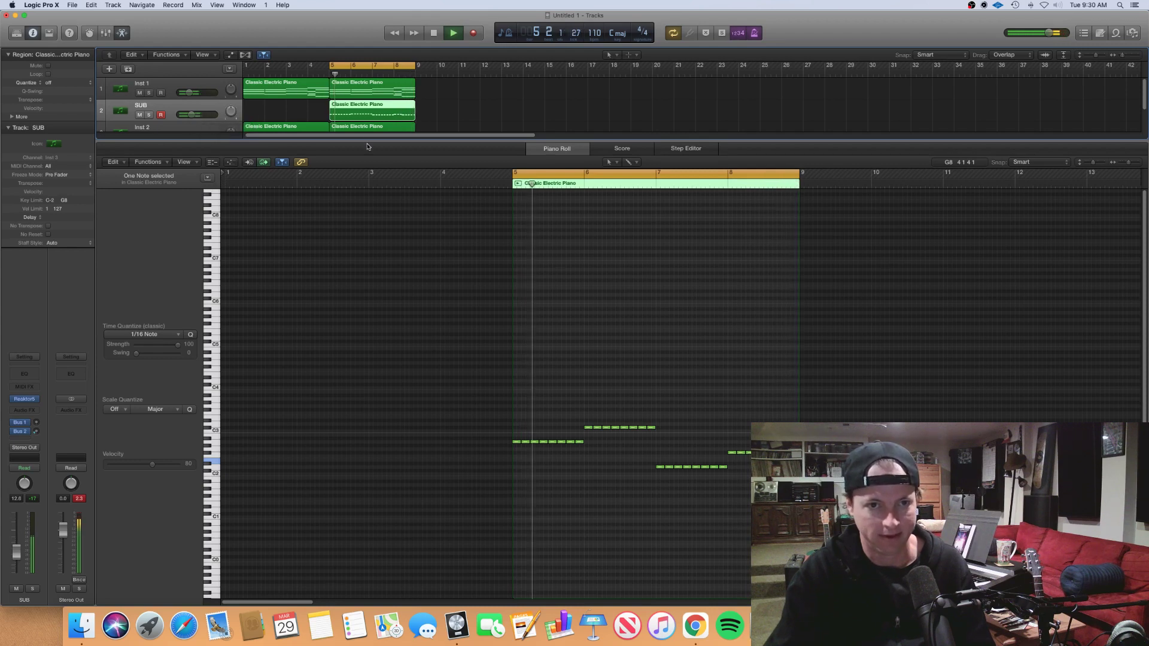
# Step: Copy the bar 5 regions of all three tracks to bar 9 and move the cycle range to bars 9 through 12
pyautogui.press('p')
pyautogui.moveTo(457, 200); pyautogui.dragTo(361, 89)
pyautogui.moveTo(364, 89); pyautogui.dragTo(449, 97)
pyautogui.moveTo(380, 66); pyautogui.dragTo(468, 66)
pyautogui.click(169, 133)
pyautogui.press('space')
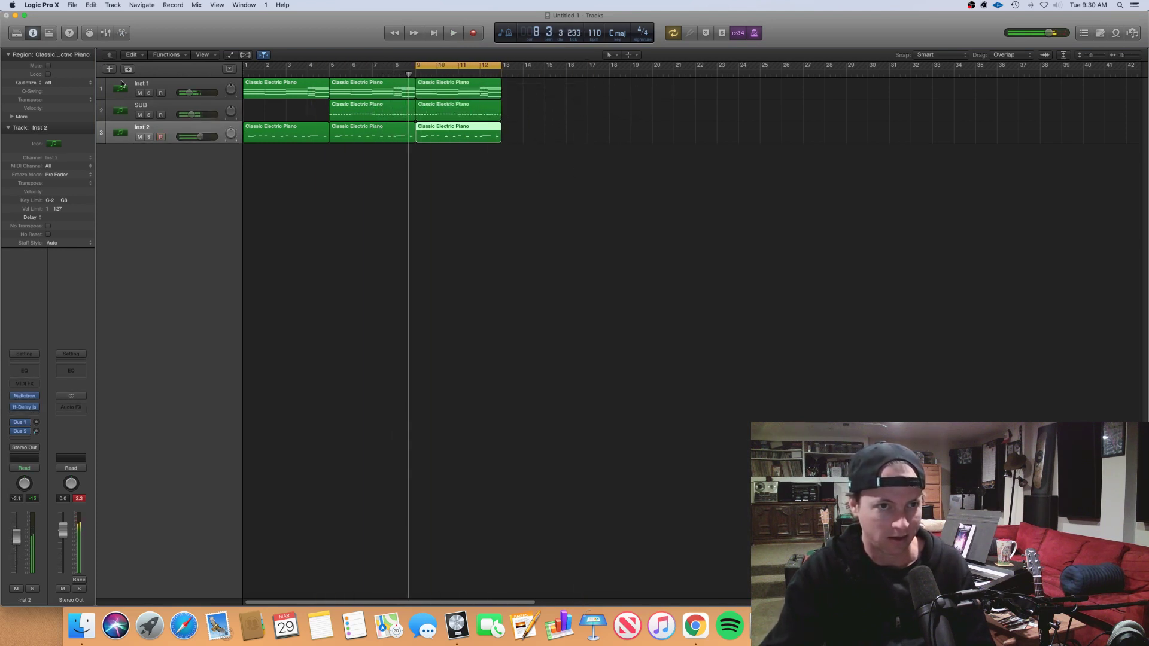
# Step: Create a software instrument track with the Default Patch and load the Boutique 909 drum machine patch on it
pyautogui.press('alt+super+n')
pyautogui.click(497, 106)
pyautogui.moveTo(531, 279)
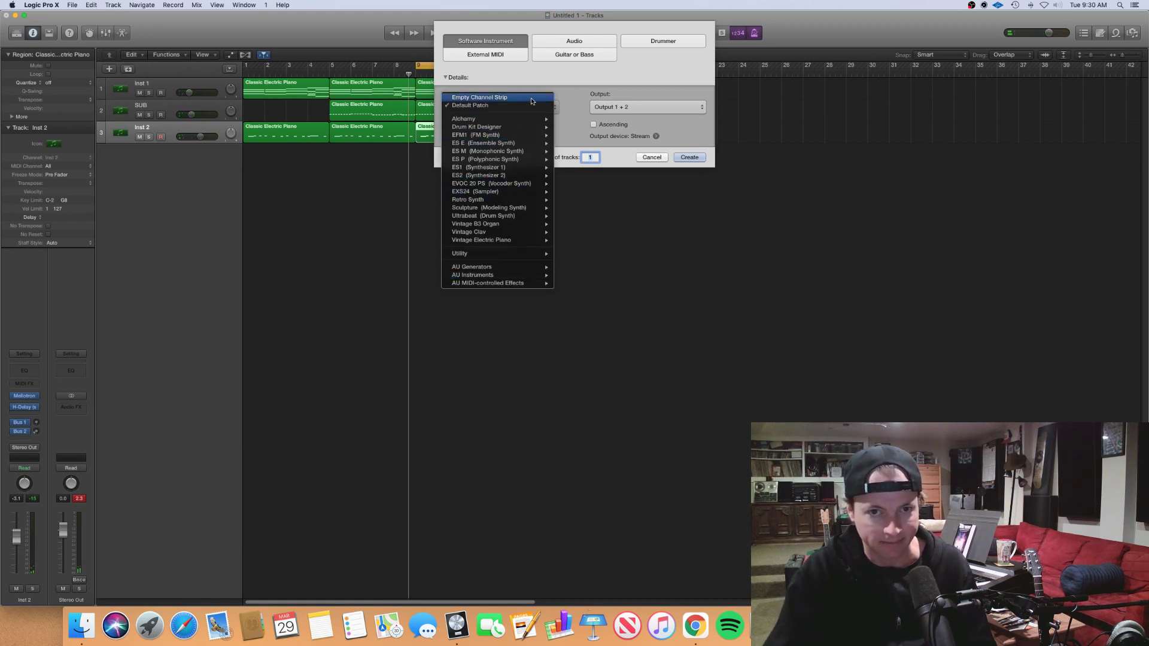
pyautogui.click(472, 106)
pyautogui.click(688, 157)
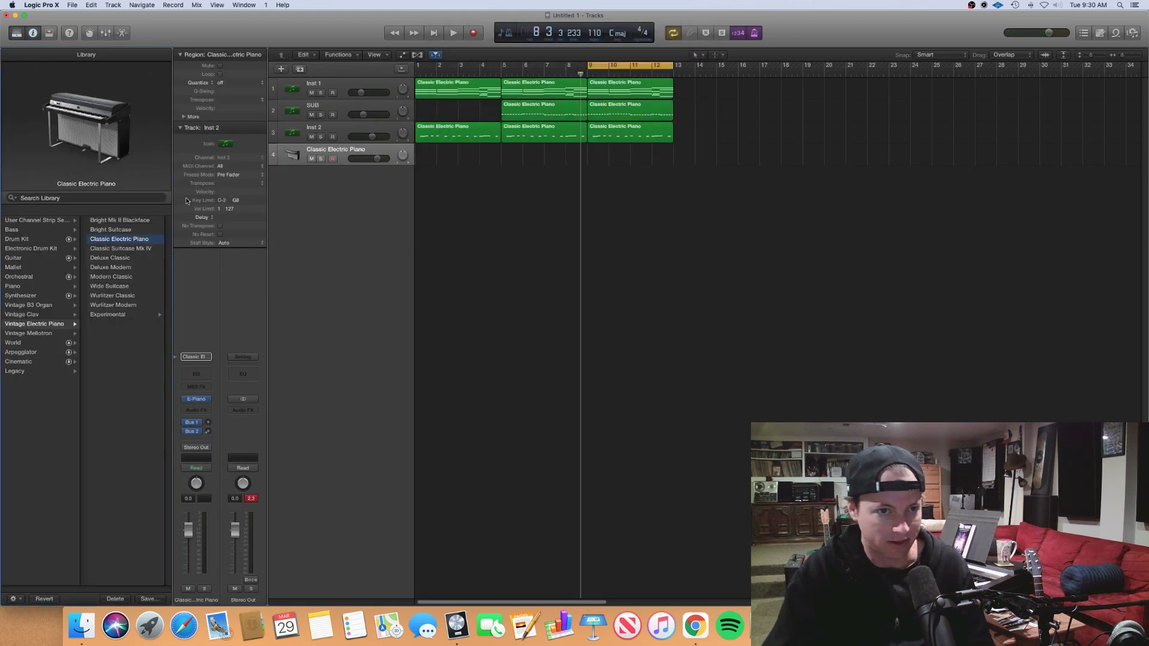
pyautogui.click(19, 249)
pyautogui.click(99, 239)
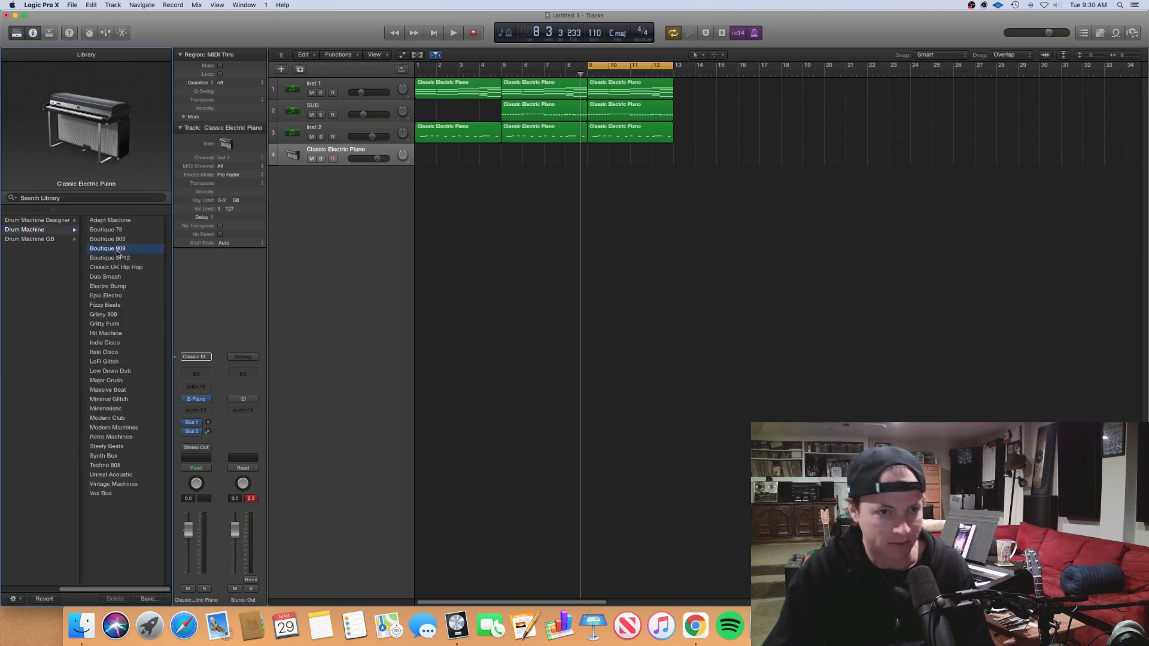
# Step: Create an empty four-bar region at bar 9 on the Boutique 909 track and open it in the Piano Roll
pyautogui.rightClick(597, 157)
pyautogui.click(628, 174)
pyautogui.moveTo(607, 158); pyautogui.dragTo(670, 162)
pyautogui.press('p')
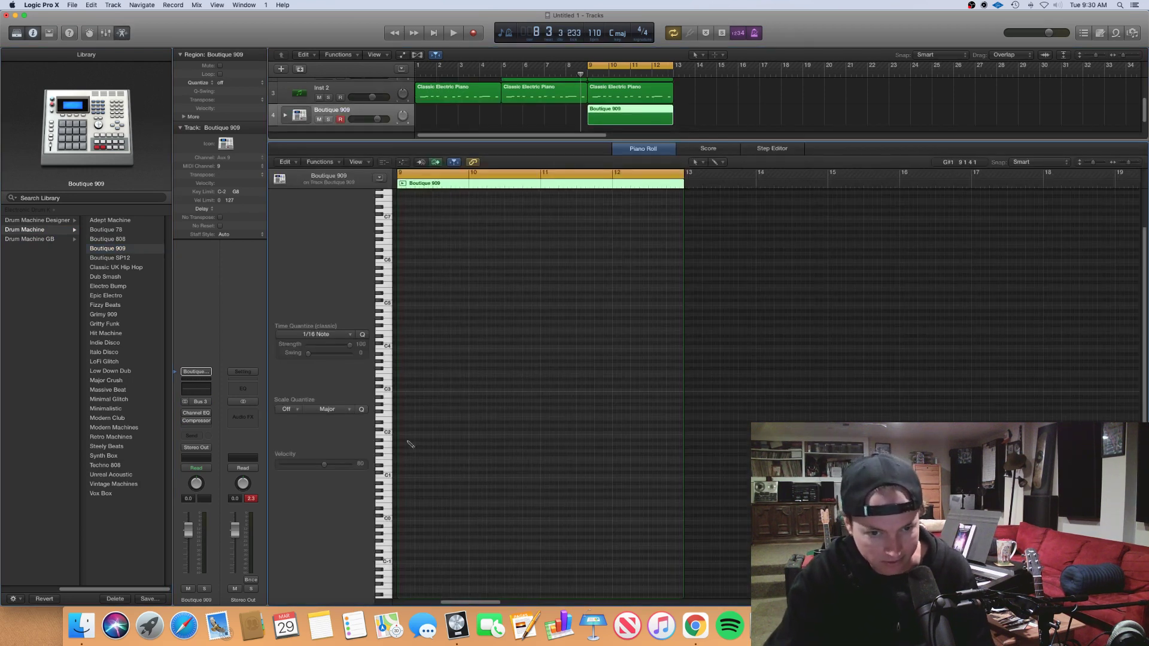
# Step: Program seven syncopated D1 drum hits across bars 9 and 10 while looping playback to check the rhythm
pyautogui.moveTo(406, 427)
pyautogui.mouseDown()
pyautogui.moveTo(401, 471)
pyautogui.moveTo(429, 470)
pyautogui.mouseUp()
pyautogui.press('space')
pyautogui.keyDown('super'); pyautogui.click(420, 470); pyautogui.keyUp('super')
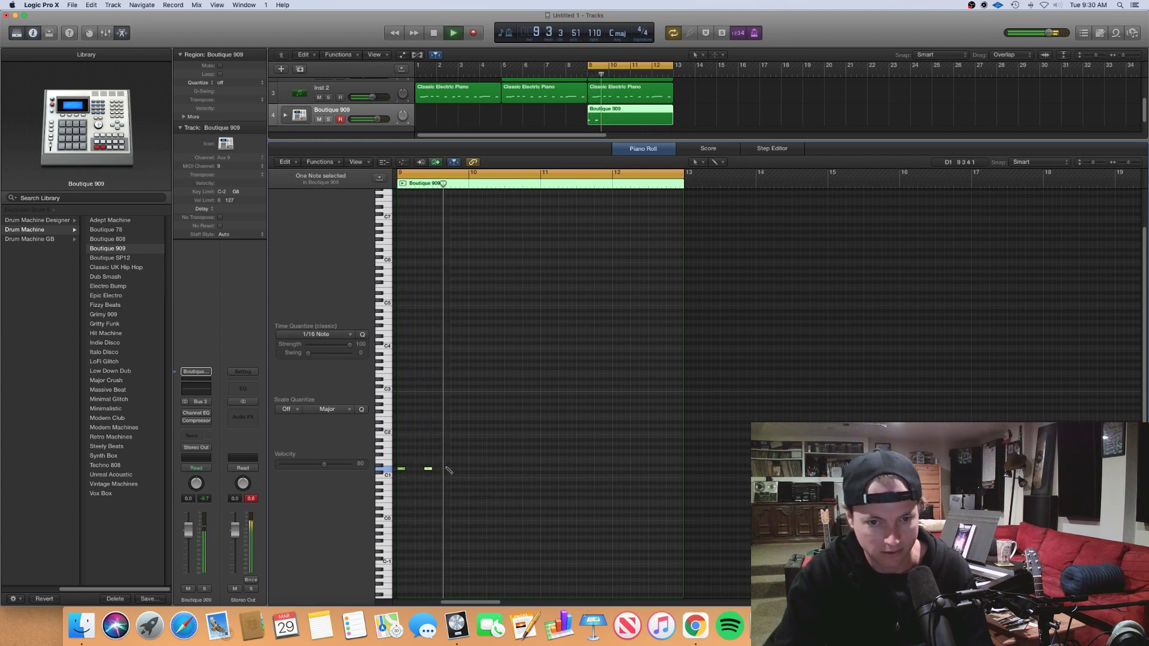
pyautogui.keyDown('super'); pyautogui.click(454, 470); pyautogui.keyUp('super')
pyautogui.keyDown('super'); pyautogui.click(464, 470); pyautogui.keyUp('super')
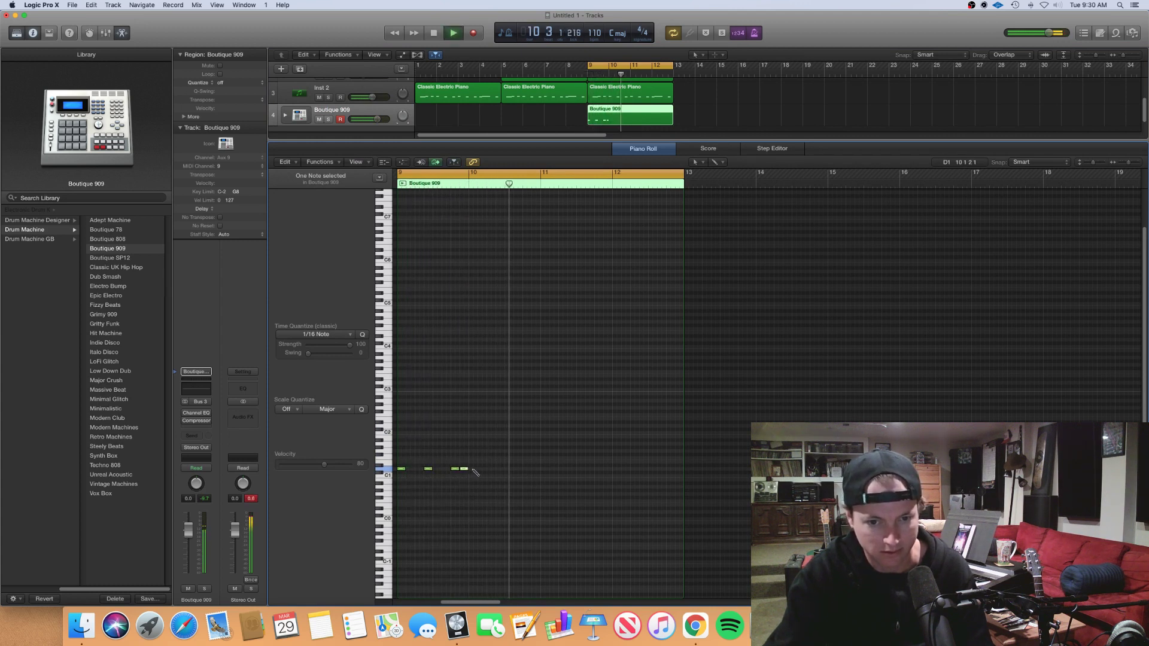
pyautogui.keyDown('super'); pyautogui.click(472, 470); pyautogui.keyUp('super')
pyautogui.keyDown('super'); pyautogui.click(495, 469); pyautogui.keyUp('super')
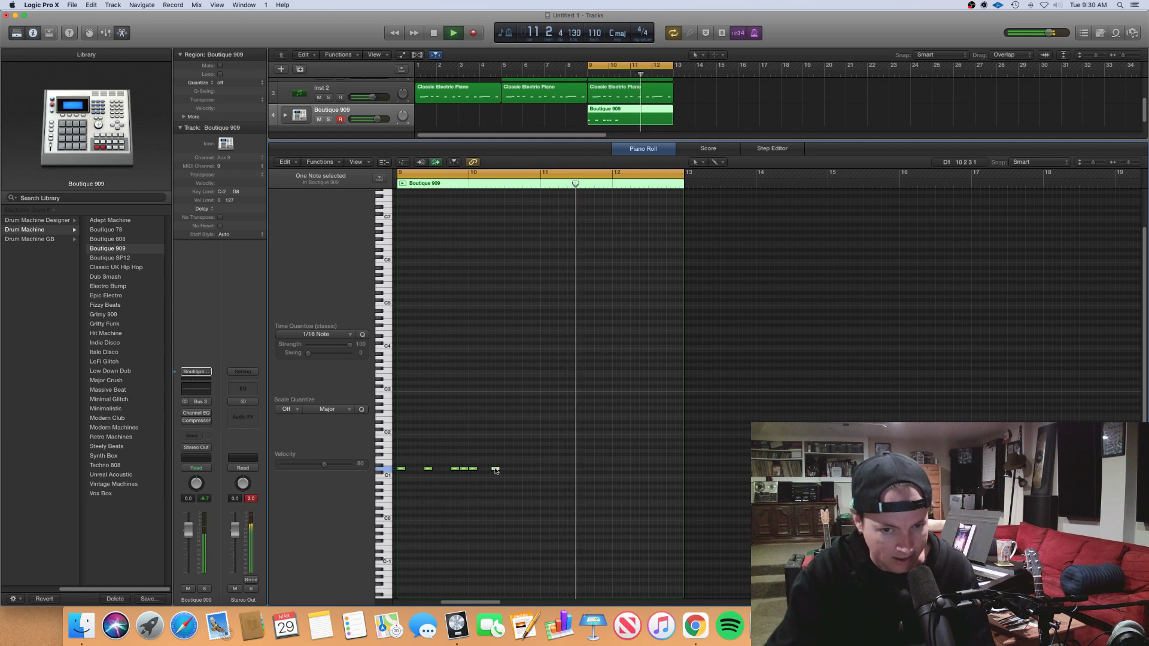
pyautogui.moveTo(495, 471); pyautogui.dragTo(494, 486)
pyautogui.press('space')
pyautogui.click(495, 471)
pyautogui.press('space')
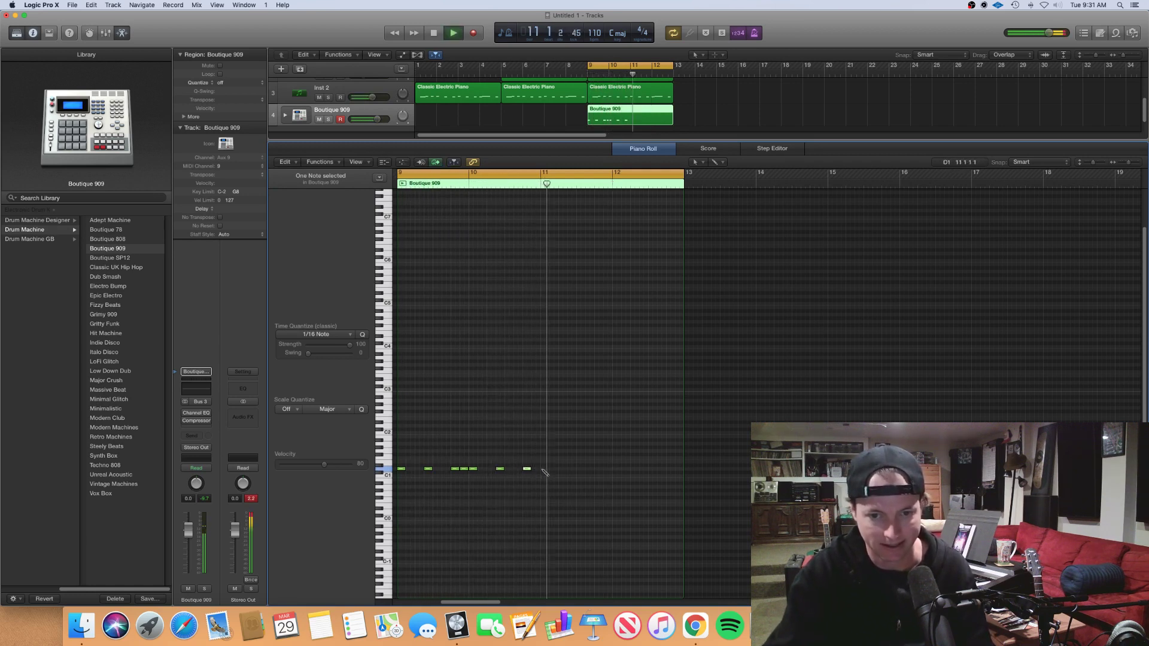
# Step: Continue the D1 drum pattern with eight hits across bars 11 and 12, ending on two closely spaced hits
pyautogui.keyDown('super'); pyautogui.click(543, 471); pyautogui.keyUp('super')
pyautogui.keyDown('super'); pyautogui.click(566, 471); pyautogui.keyUp('super')
pyautogui.moveTo(567, 471); pyautogui.dragTo(572, 471)
pyautogui.keyDown('super'); pyautogui.click(616, 470); pyautogui.keyUp('super')
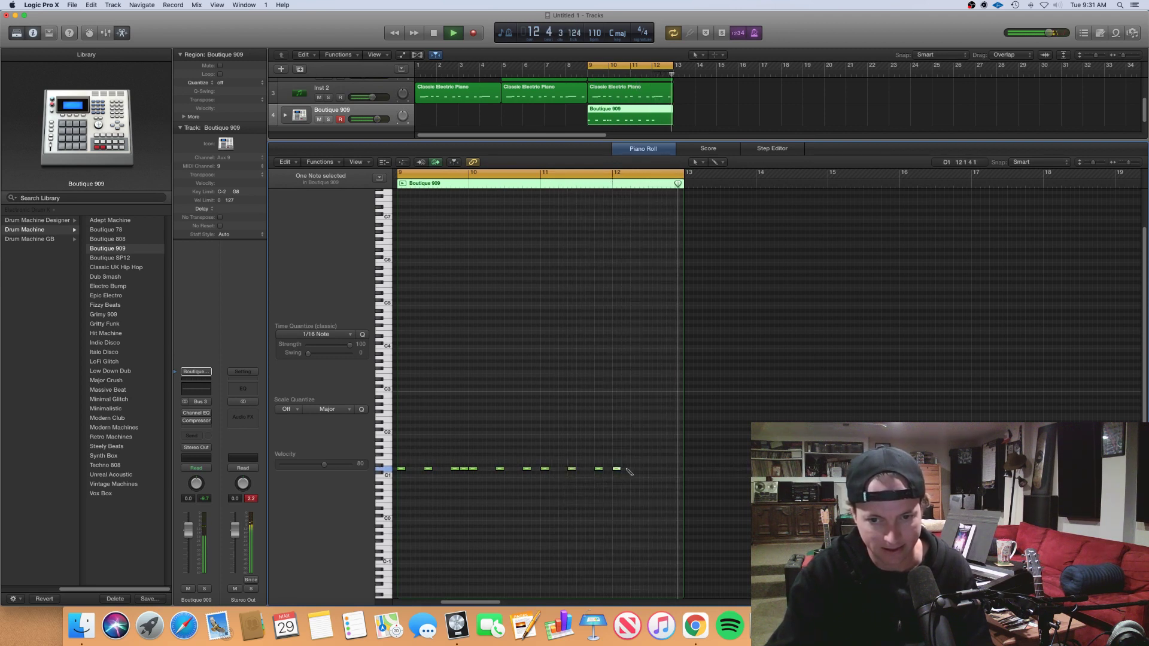
pyautogui.keyDown('super'); pyautogui.click(630, 470); pyautogui.keyUp('super')
pyautogui.keyDown('super'); pyautogui.click(644, 469); pyautogui.keyUp('super')
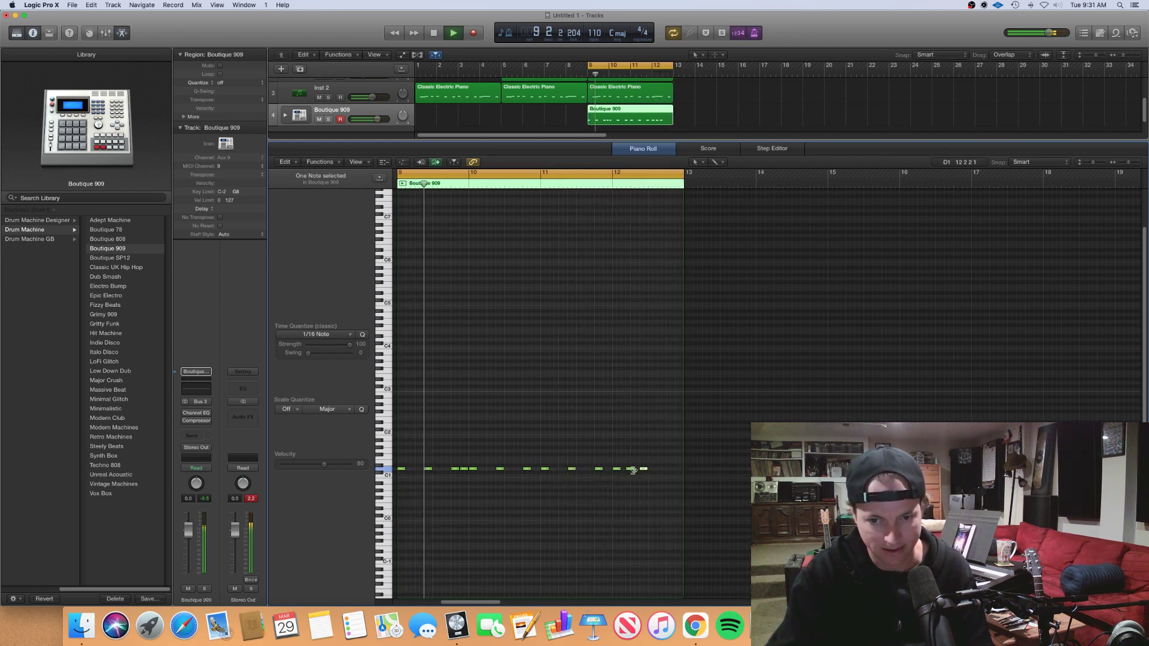
pyautogui.keyDown('super'); pyautogui.click(670, 470); pyautogui.keyUp('super')
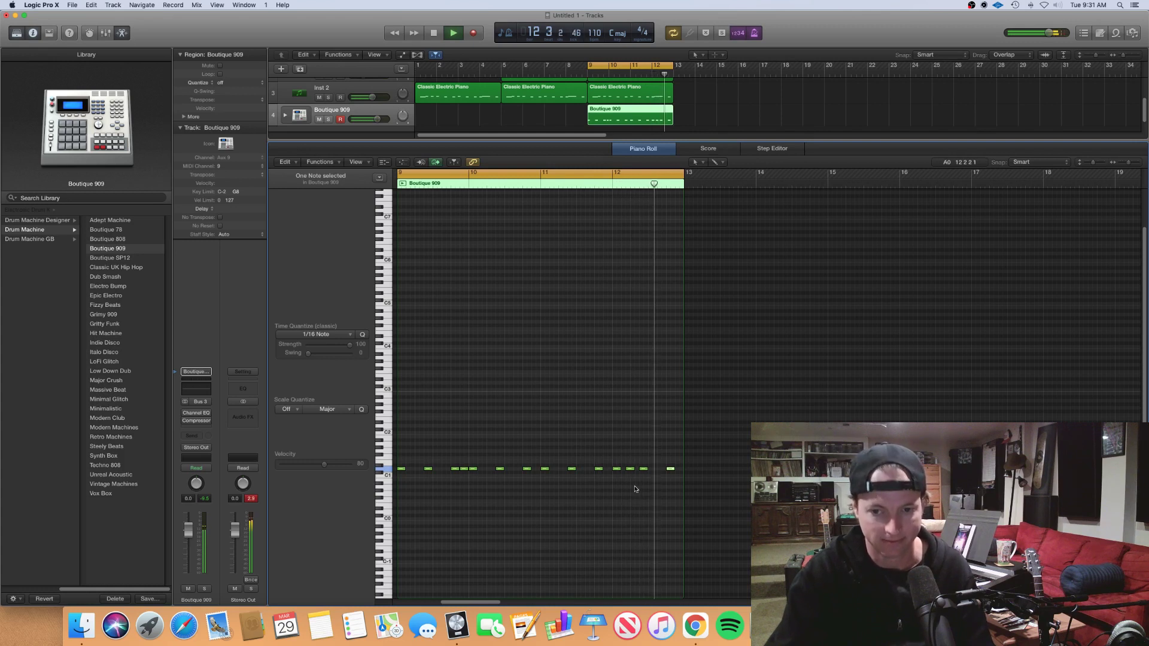
pyautogui.keyDown('super'); pyautogui.click(660, 470); pyautogui.keyUp('super')
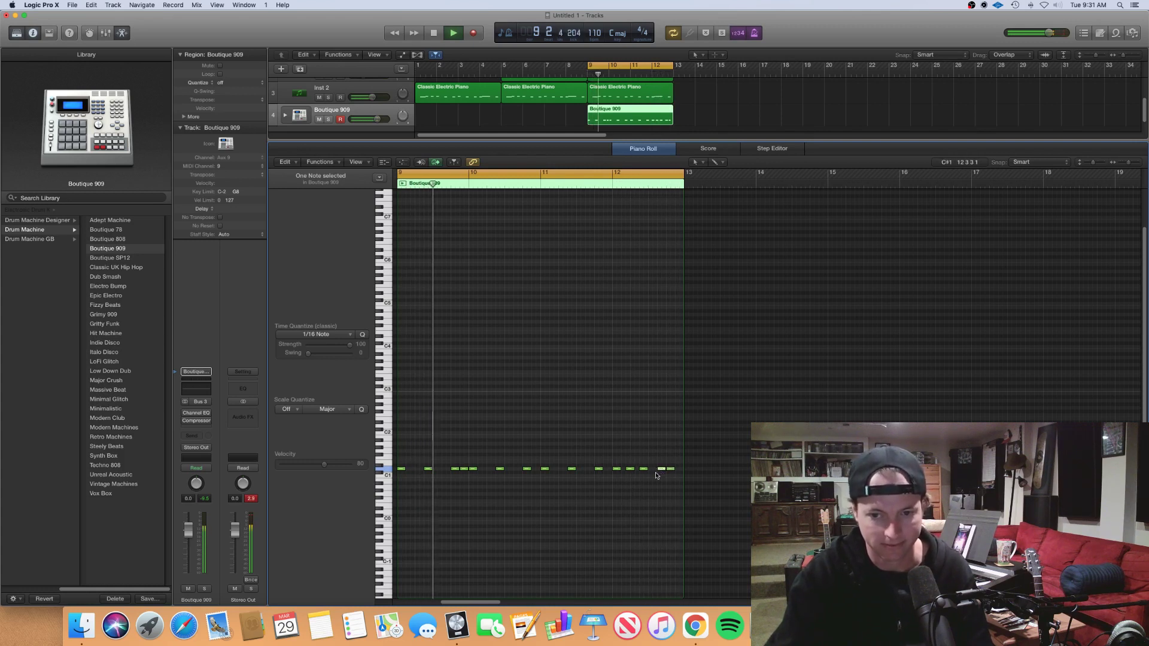
# Step: Close the Piano Roll, copy the Boutique 909 region from bar 9 to bar 5 and reselect the bar 9 region
pyautogui.click(605, 184)
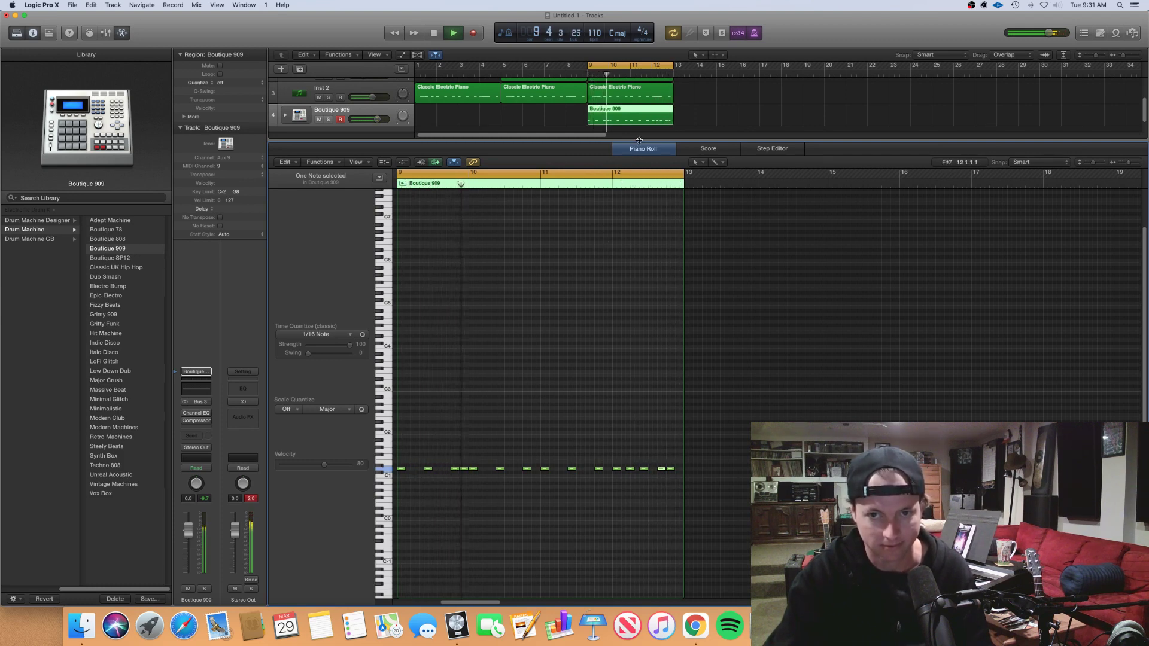
pyautogui.doubleClick(637, 116)
pyautogui.click(619, 203)
pyautogui.moveTo(622, 159); pyautogui.dragTo(536, 159)
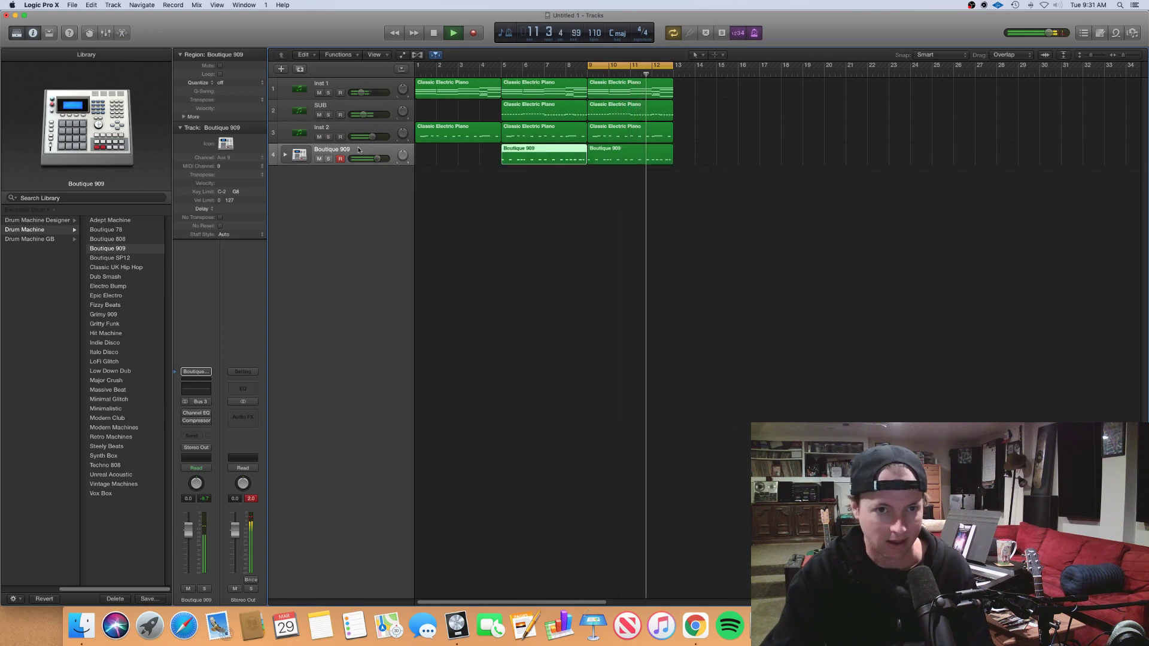
pyautogui.press('Right')
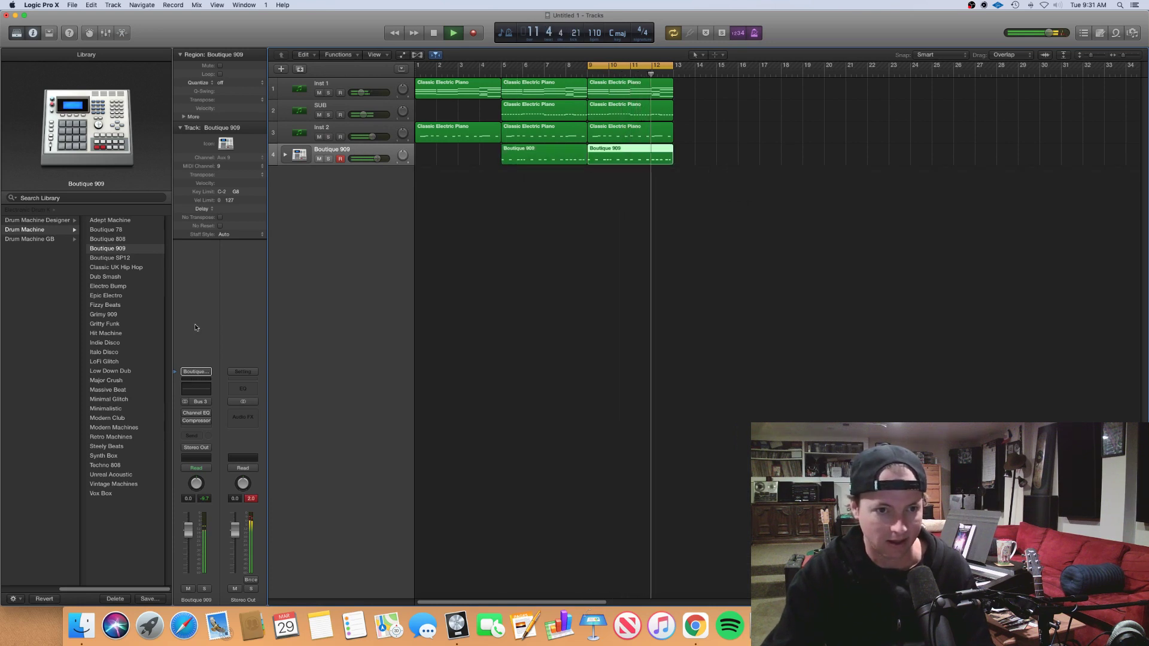
# Step: Move the drum track's Channel EQ after the Compressor and set its high-cut filter to 1080 Hz with a 48 dB/Oct slope
pyautogui.click(186, 413)
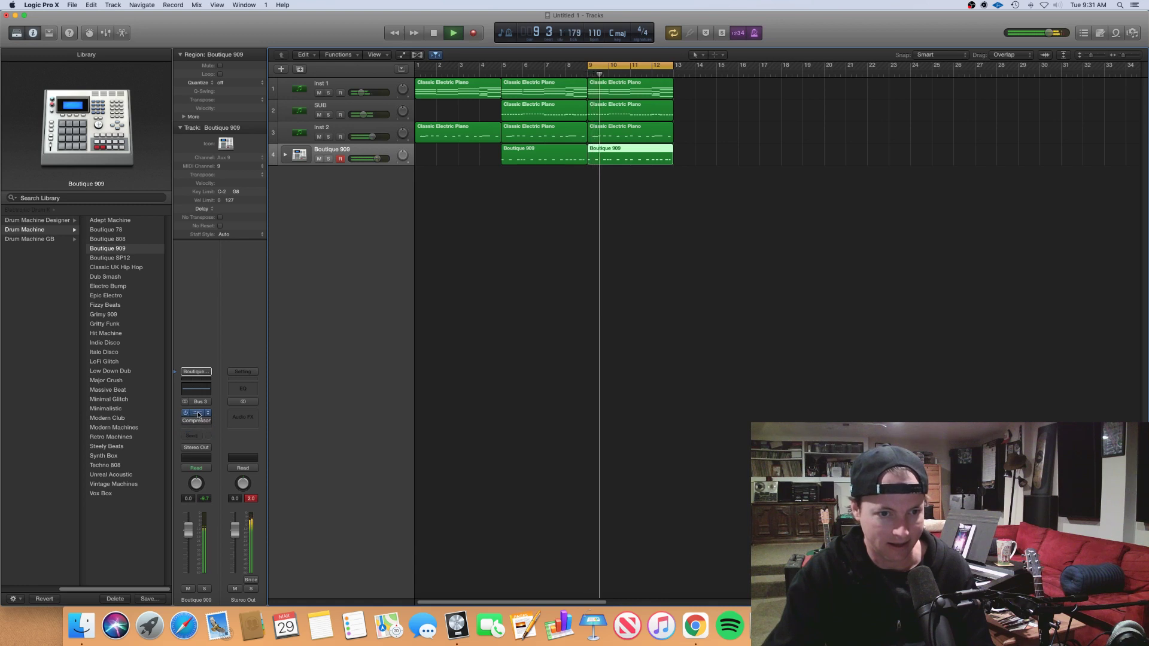
pyautogui.moveTo(197, 413); pyautogui.dragTo(200, 429)
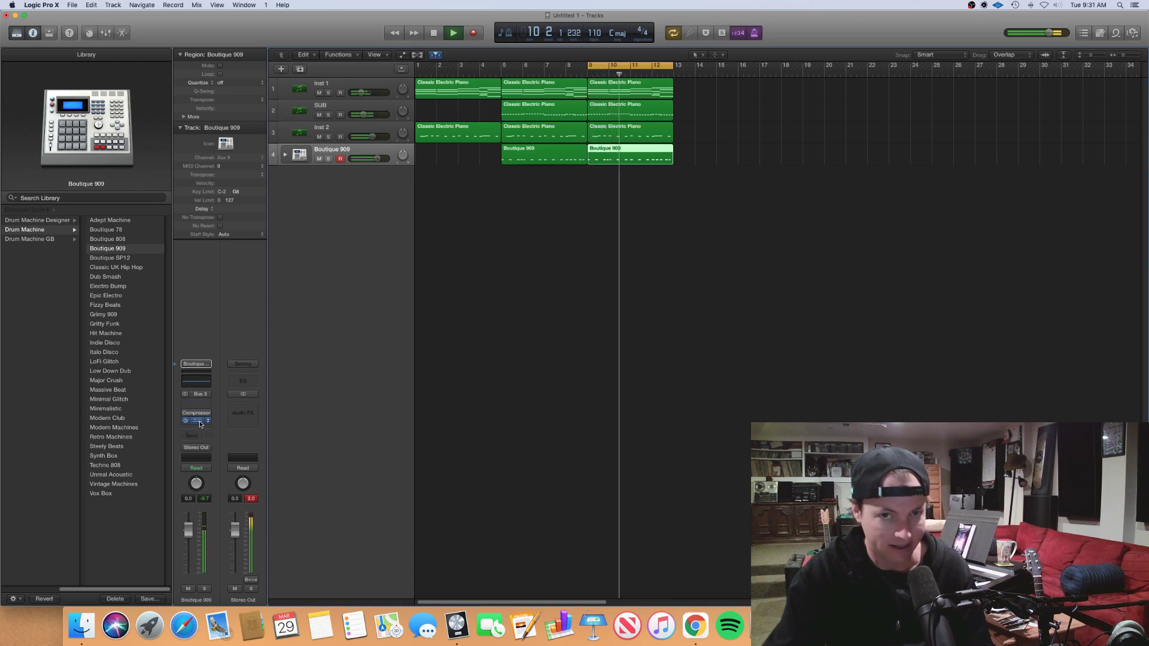
pyautogui.click(200, 421)
pyautogui.press('space')
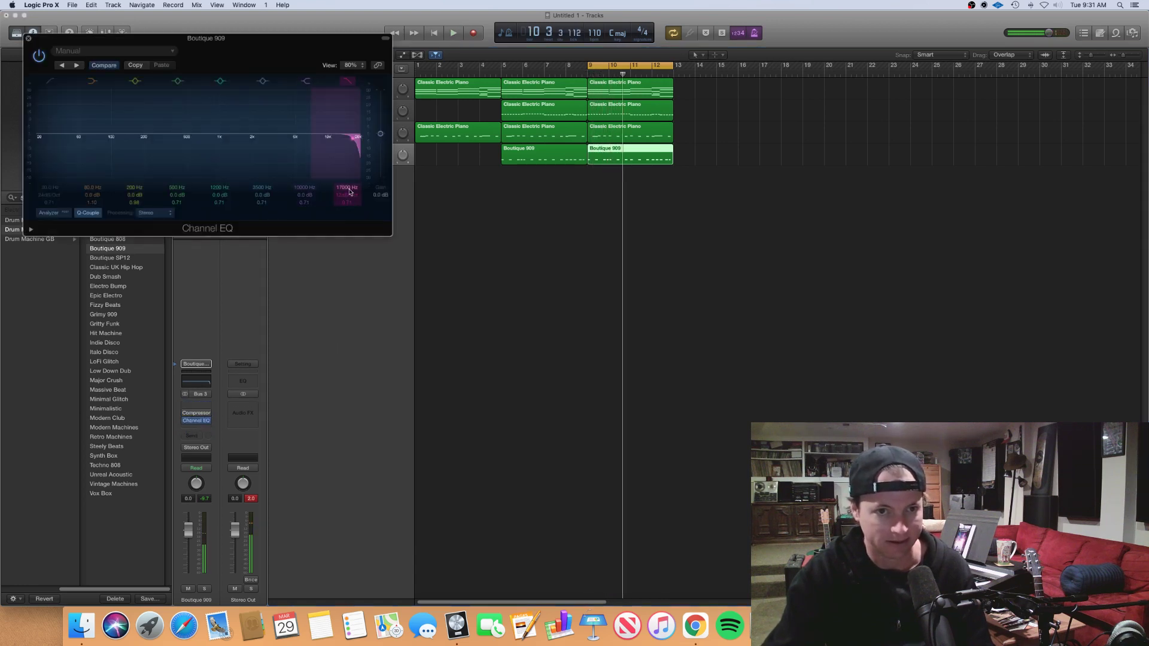
pyautogui.moveTo(350, 189)
pyautogui.mouseDown()
pyautogui.moveTo(350, 234)
pyautogui.moveTo(347, 155)
pyautogui.moveTo(347, 174)
pyautogui.mouseUp()
pyautogui.press('space')
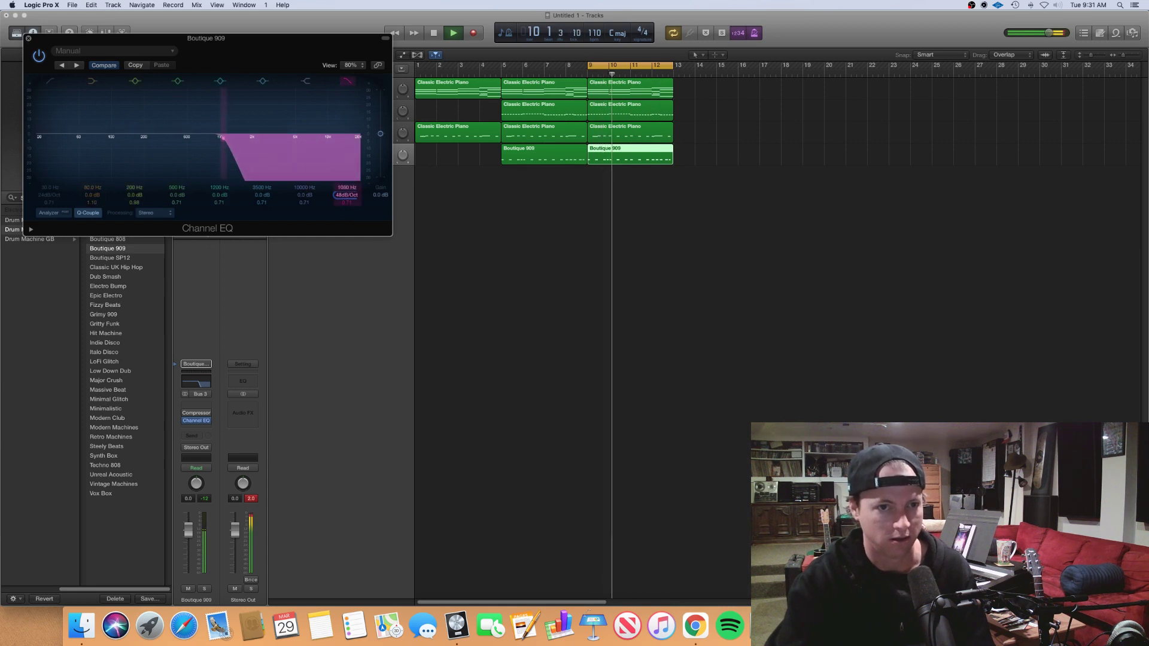
pyautogui.click(28, 38)
pyautogui.press('space')
# Step: Automate the drum EQ's high-cut frequency from 1080 Hz at bar 5 to 3050 Hz at bar 9, rising to 20000 Hz by bar 13
pyautogui.press('a')
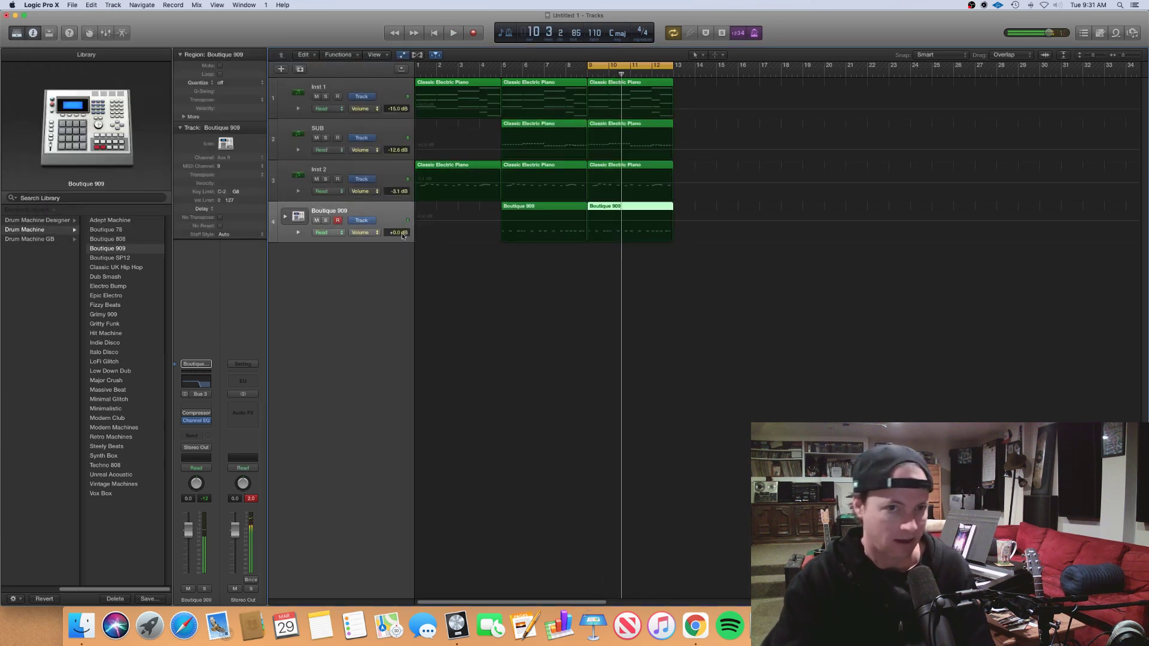
pyautogui.click(365, 233)
pyautogui.moveTo(407, 211)
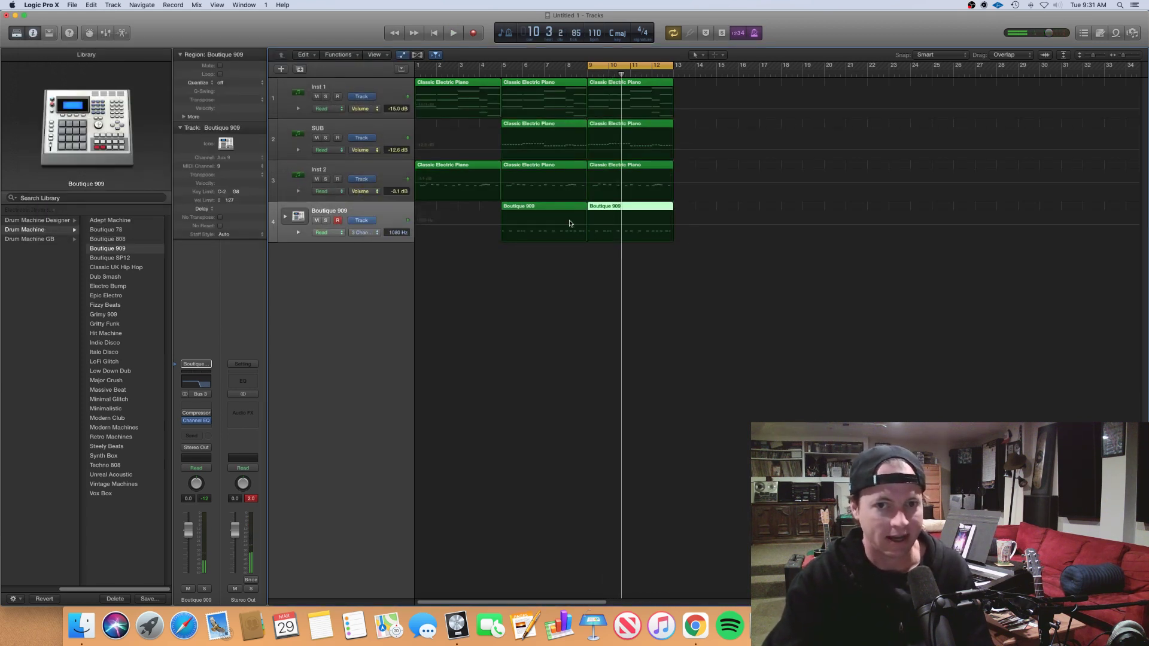
pyautogui.click(590, 226)
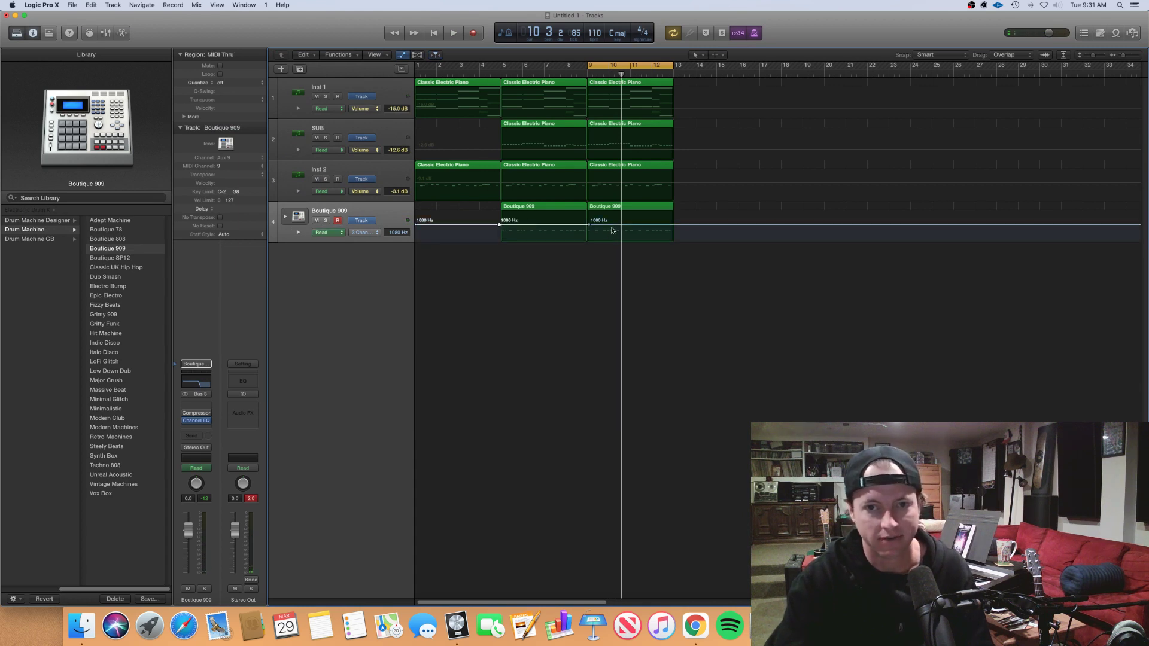
pyautogui.moveTo(612, 230); pyautogui.dragTo(622, 224)
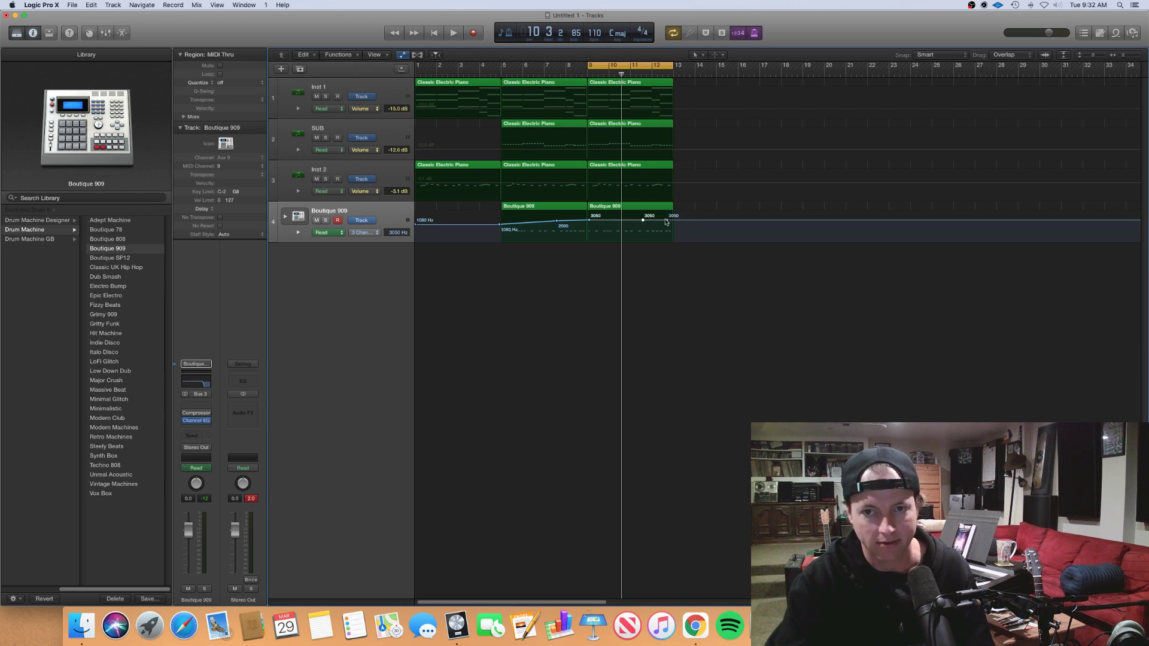
pyautogui.press('a')
# Step: Copy the Boutique 909 region from bar 9 to bar 13, delete all its notes and show the track automation
pyautogui.moveTo(619, 157); pyautogui.dragTo(706, 165)
pyautogui.press('p')
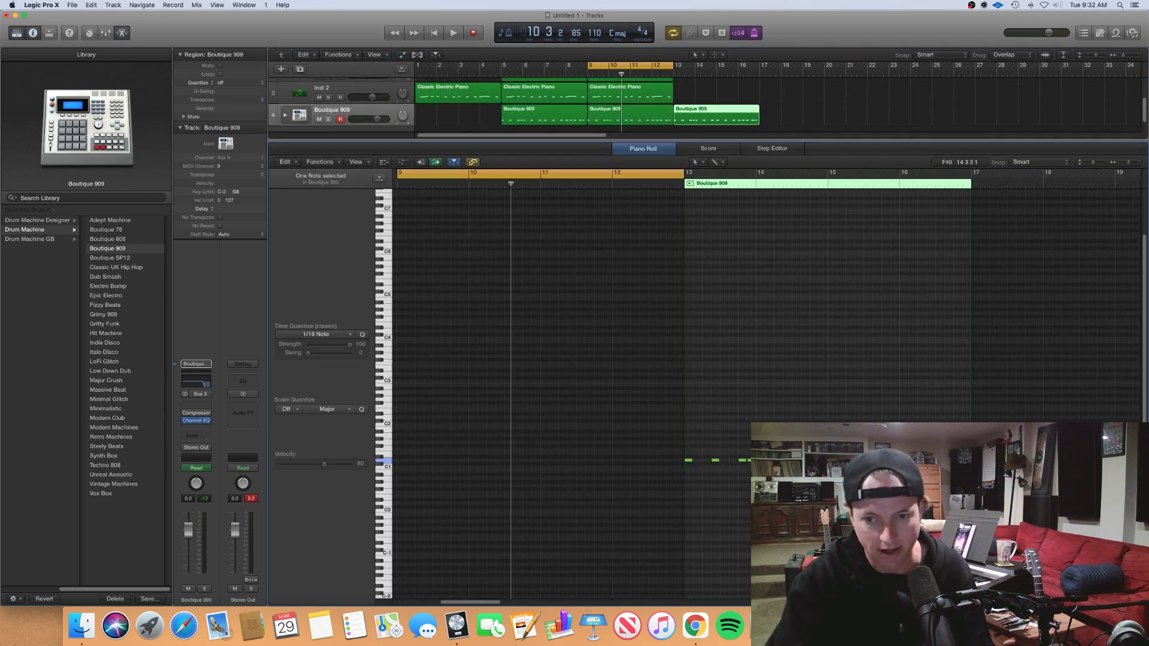
pyautogui.moveTo(1040, 487); pyautogui.dragTo(649, 455)
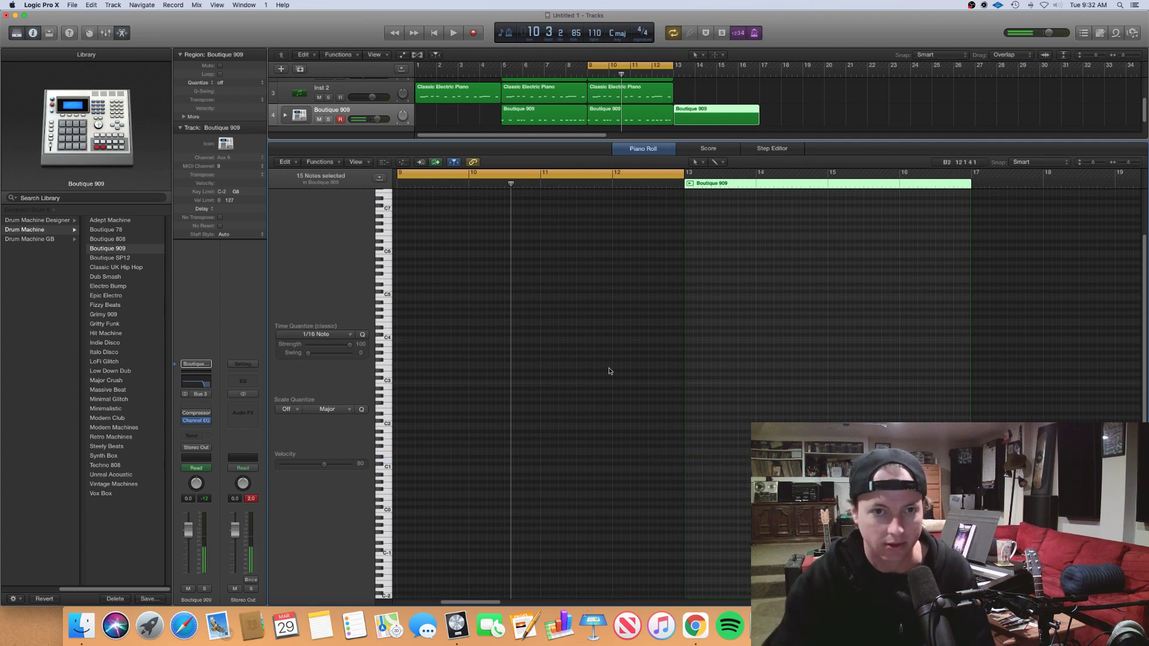
pyautogui.press('a')
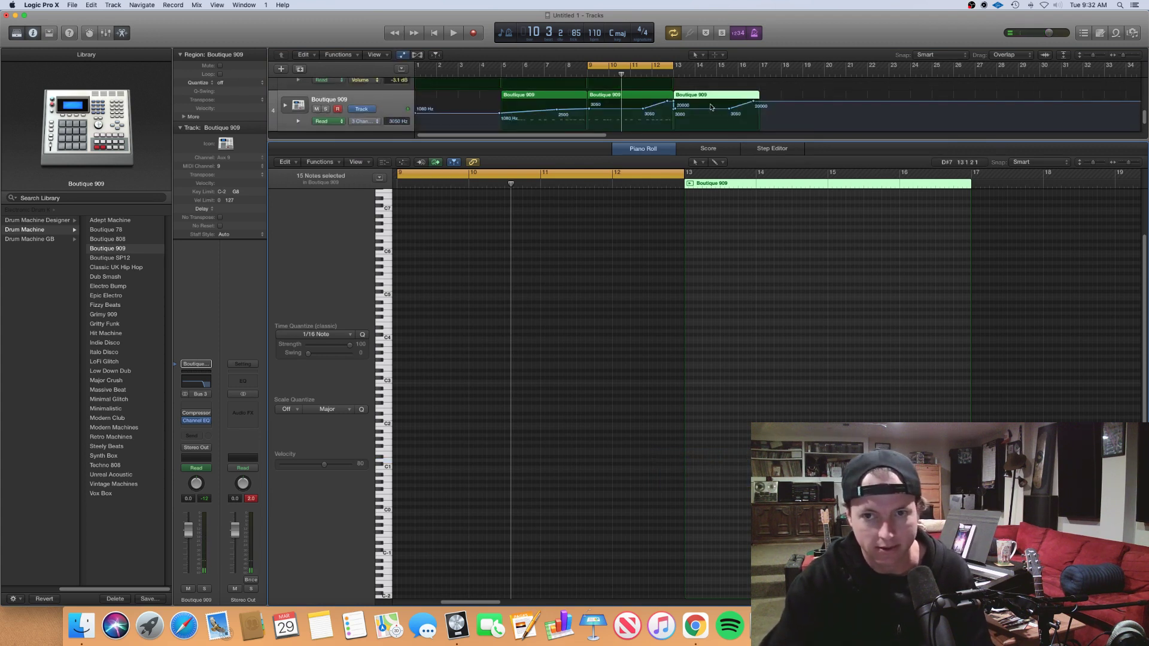
# Step: Hide the track automation, move the cycle range to bars 13–17 and select the empty Boutique 909 region at bar 13
pyautogui.click(754, 105)
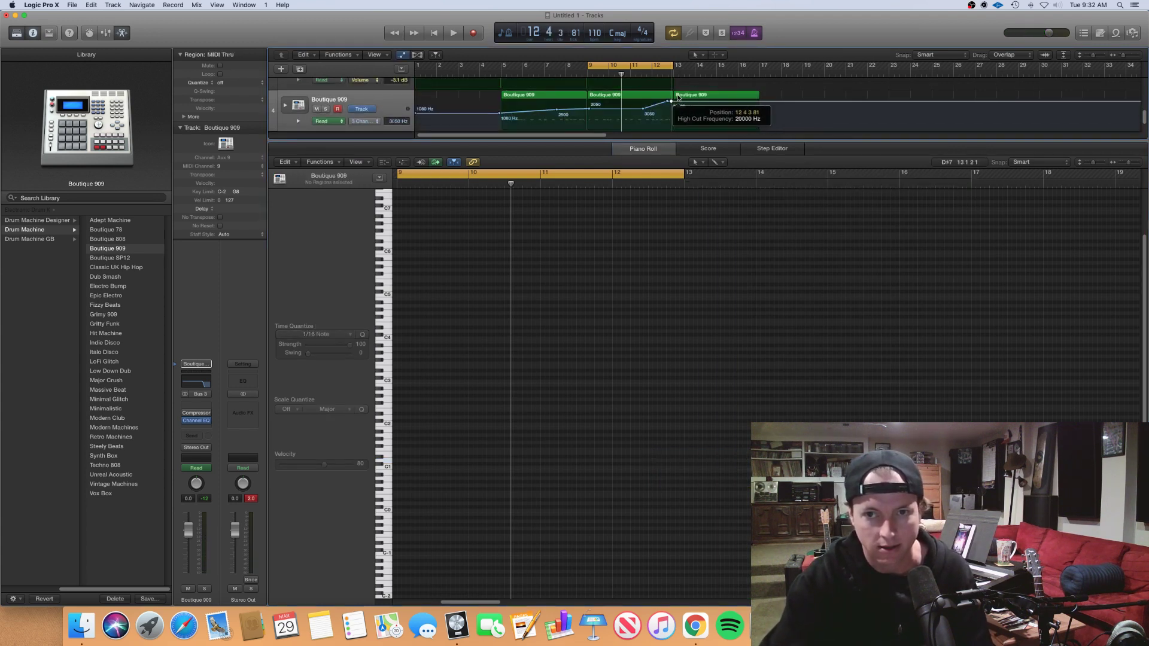
pyautogui.press('a')
pyautogui.click(666, 74)
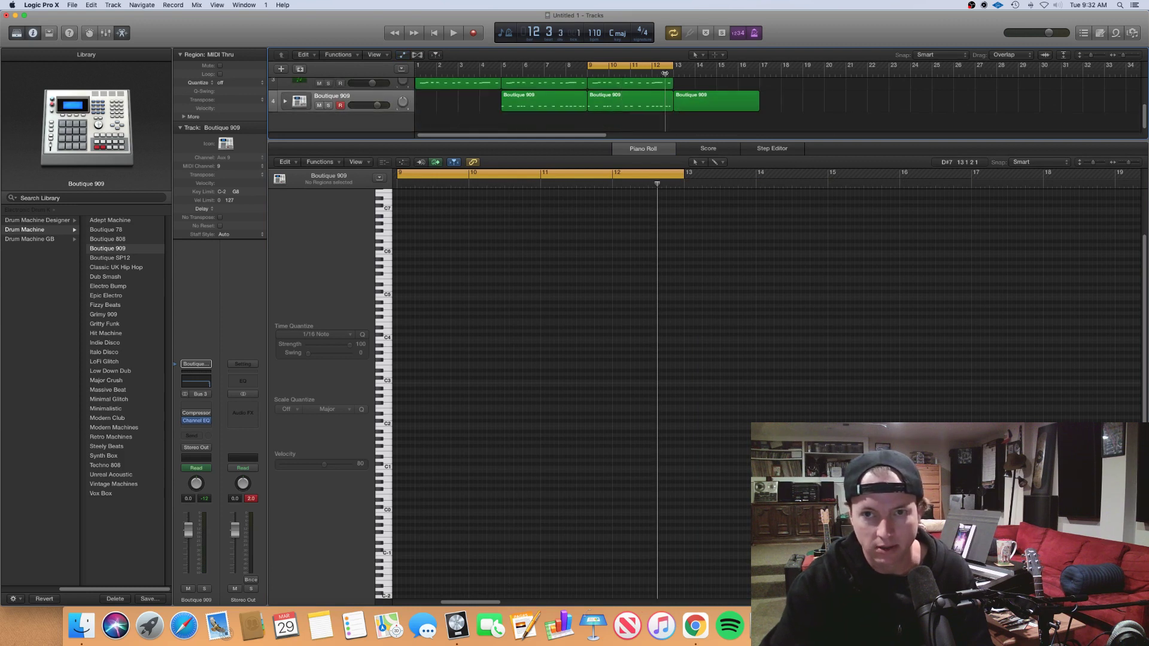
pyautogui.doubleClick(690, 74)
pyautogui.moveTo(659, 66); pyautogui.dragTo(742, 65)
pyautogui.click(732, 107)
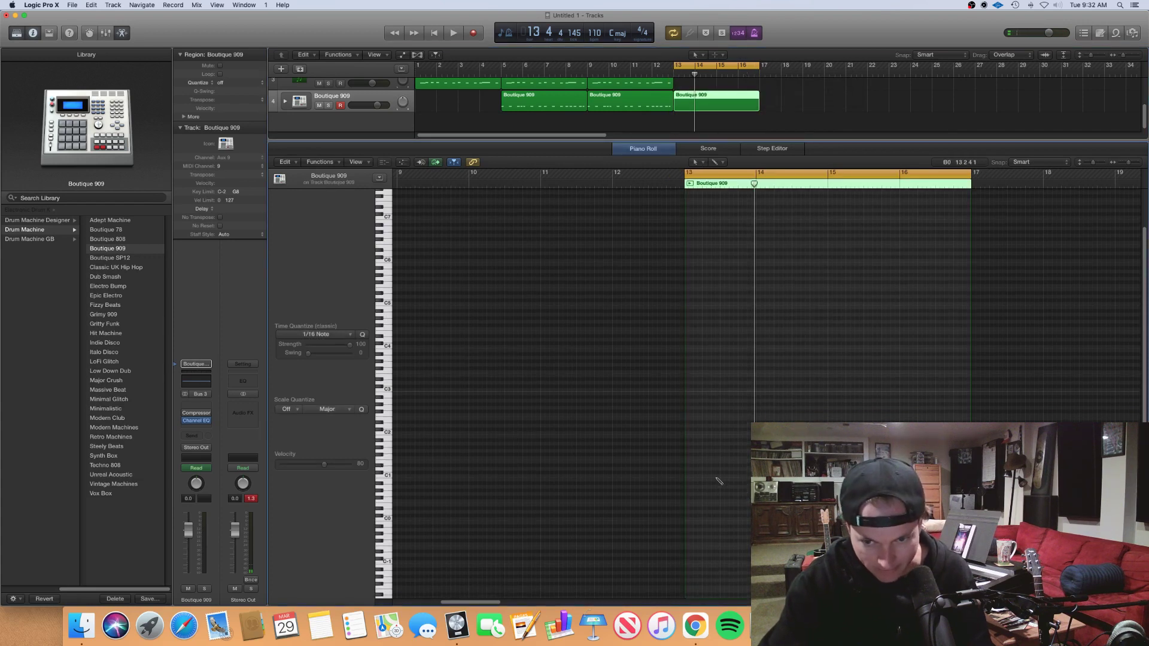
# Step: Draw C1 kick notes on every beat of bars 13 and 14 in the Boutique 909 region
pyautogui.moveTo(691, 478); pyautogui.dragTo(732, 480)
pyautogui.moveTo(729, 477); pyautogui.dragTo(760, 478)
pyautogui.click(742, 477)
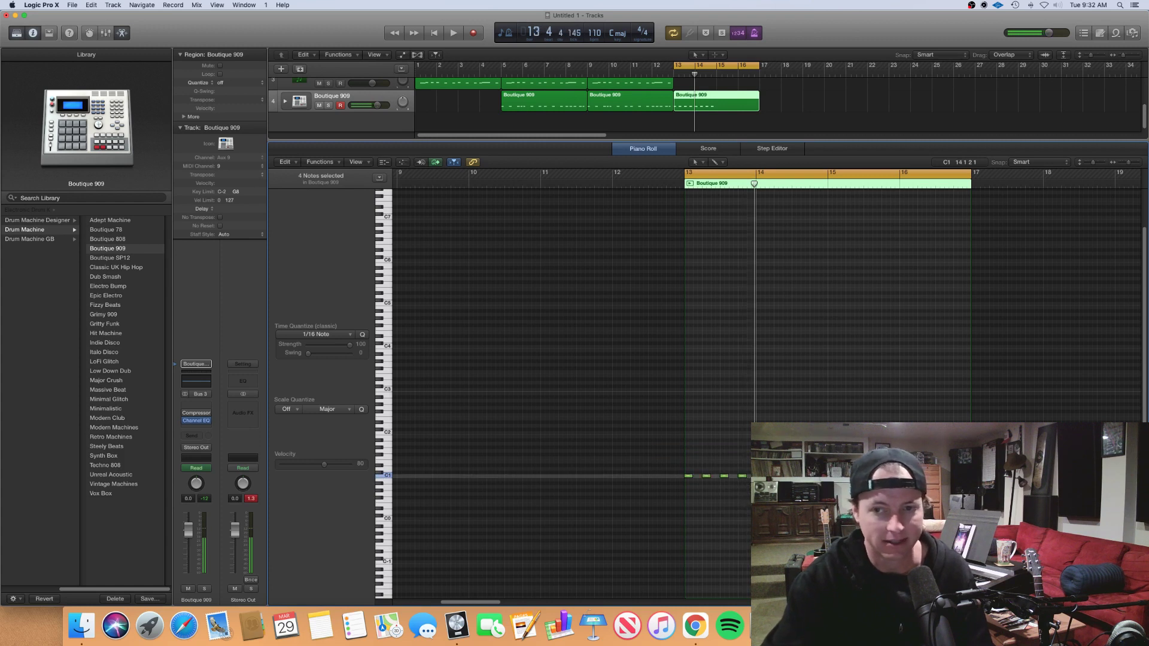
# Step: Add four syncopated D#1 notes above the kicks in bar 13 and play the pattern back
pyautogui.click(703, 467)
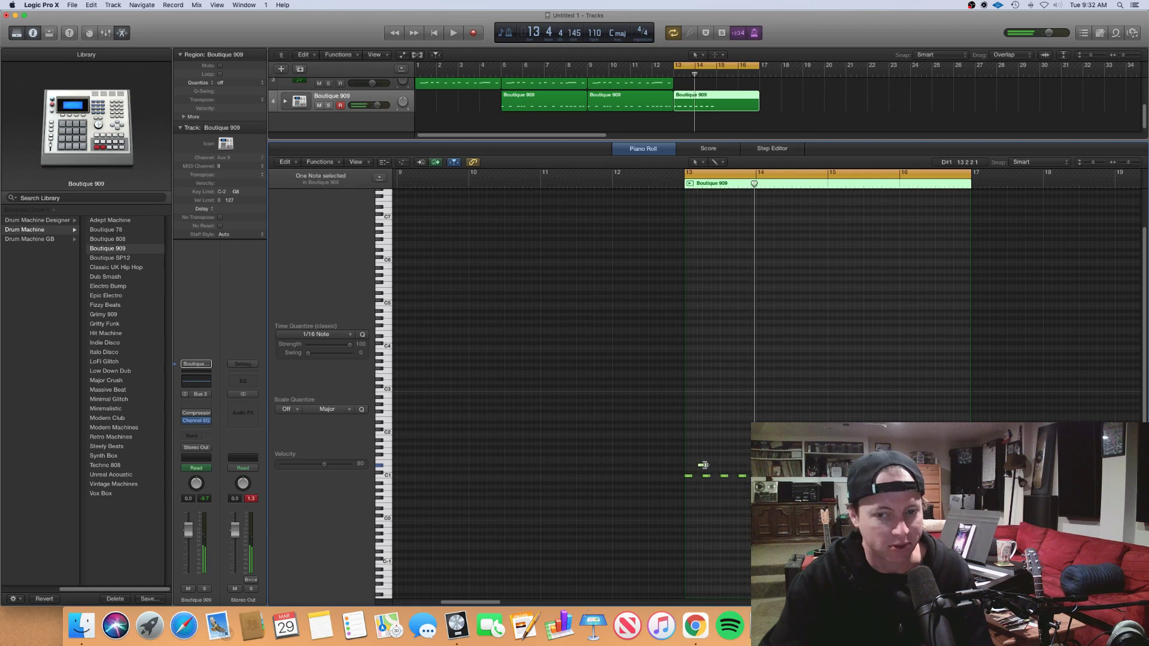
pyautogui.moveTo(702, 466); pyautogui.dragTo(707, 467)
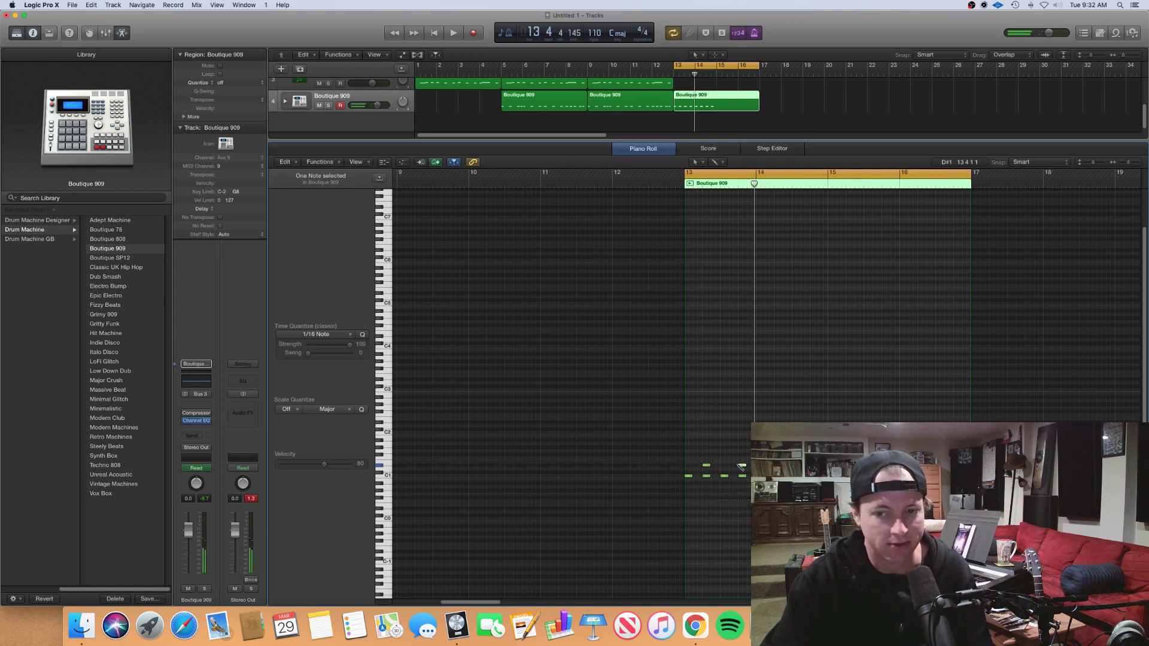
pyautogui.click(707, 466)
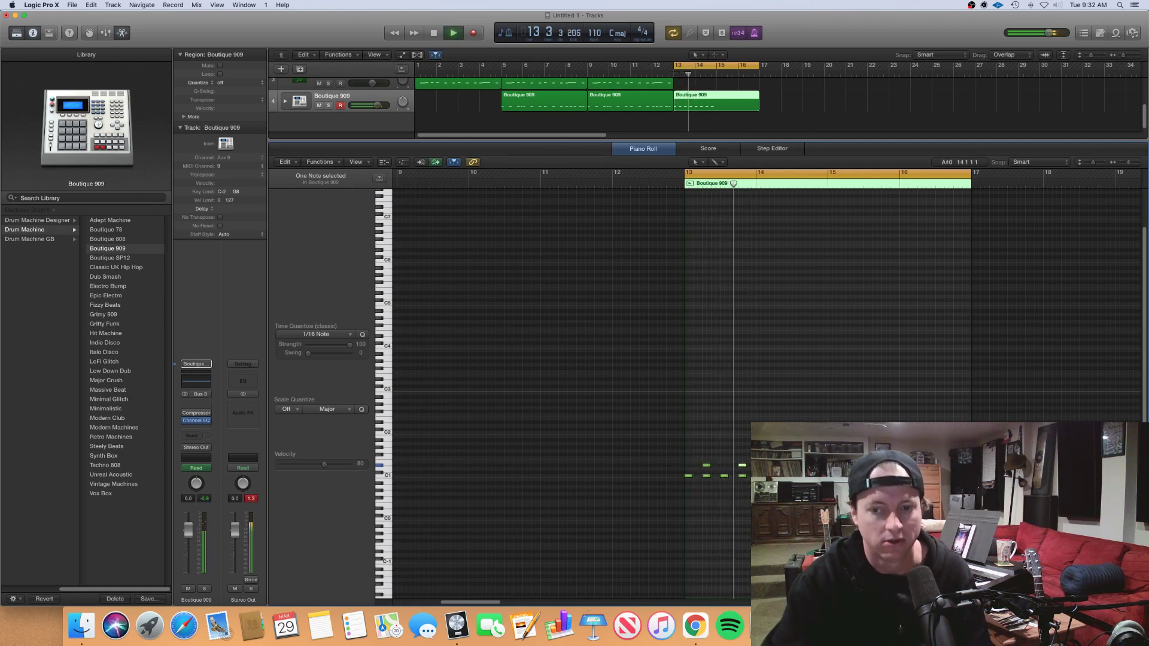
pyautogui.moveTo(707, 467); pyautogui.dragTo(748, 469)
pyautogui.press('space')
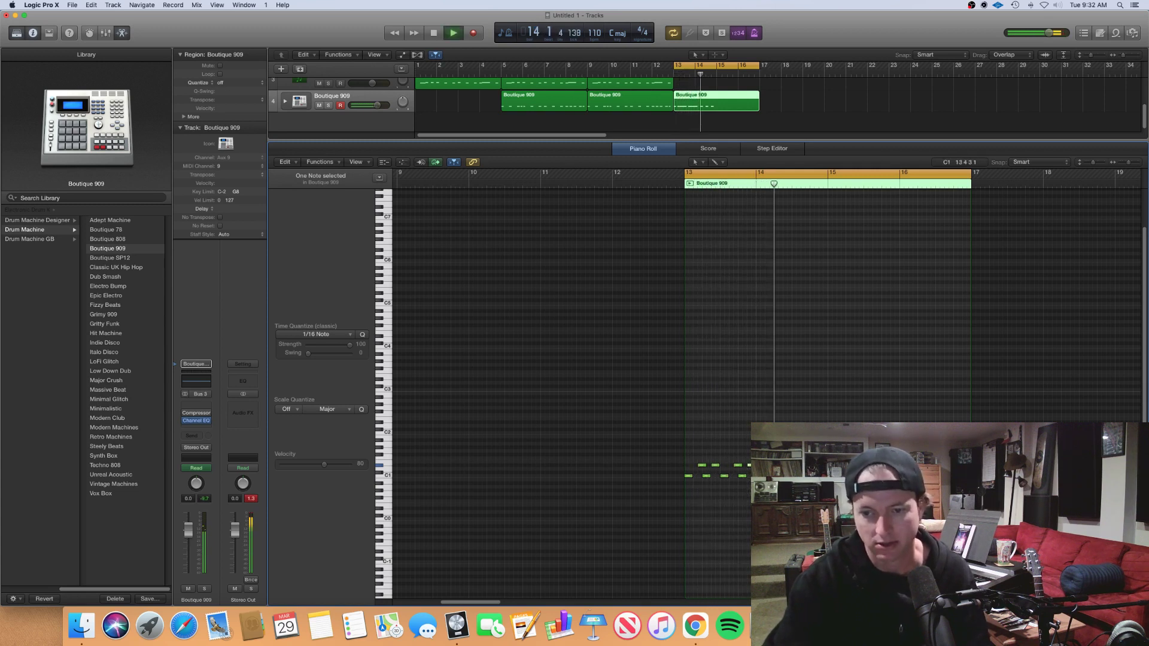
pyautogui.press('space')
# Step: Copy the D#1 notes from bar 13 to bar 14, then duplicate the two-bar drum pattern to bar 15
pyautogui.click(714, 465)
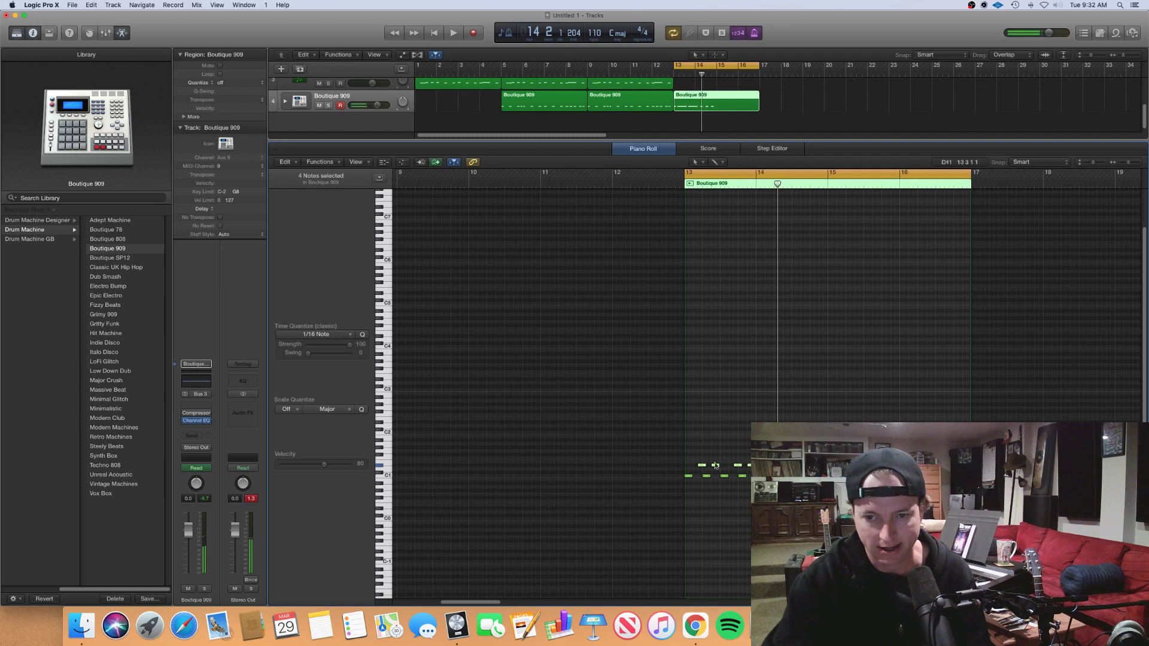
pyautogui.moveTo(701, 466); pyautogui.dragTo(760, 466)
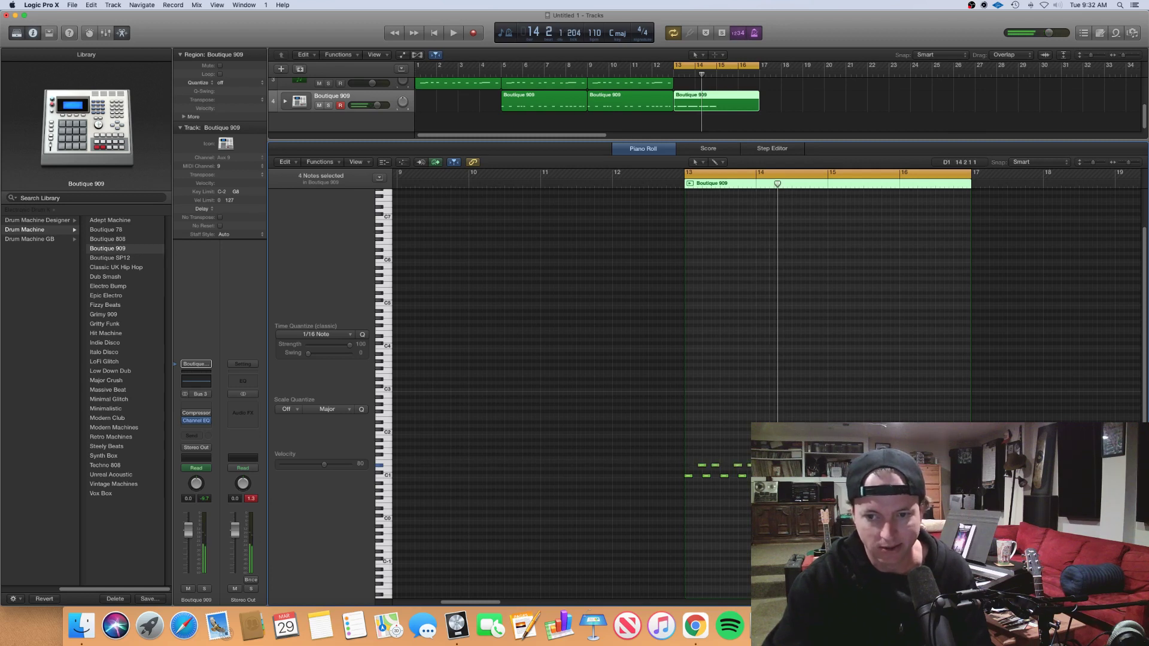
pyautogui.moveTo(844, 502); pyautogui.dragTo(658, 434)
pyautogui.moveTo(688, 477); pyautogui.dragTo(831, 477)
pyautogui.press('space')
# Step: Add C#1 percussion notes between the kick and D#1 hits in bars 13 and 14, auditioning the placement
pyautogui.keyDown('super'); pyautogui.click(709, 459); pyautogui.keyUp('super')
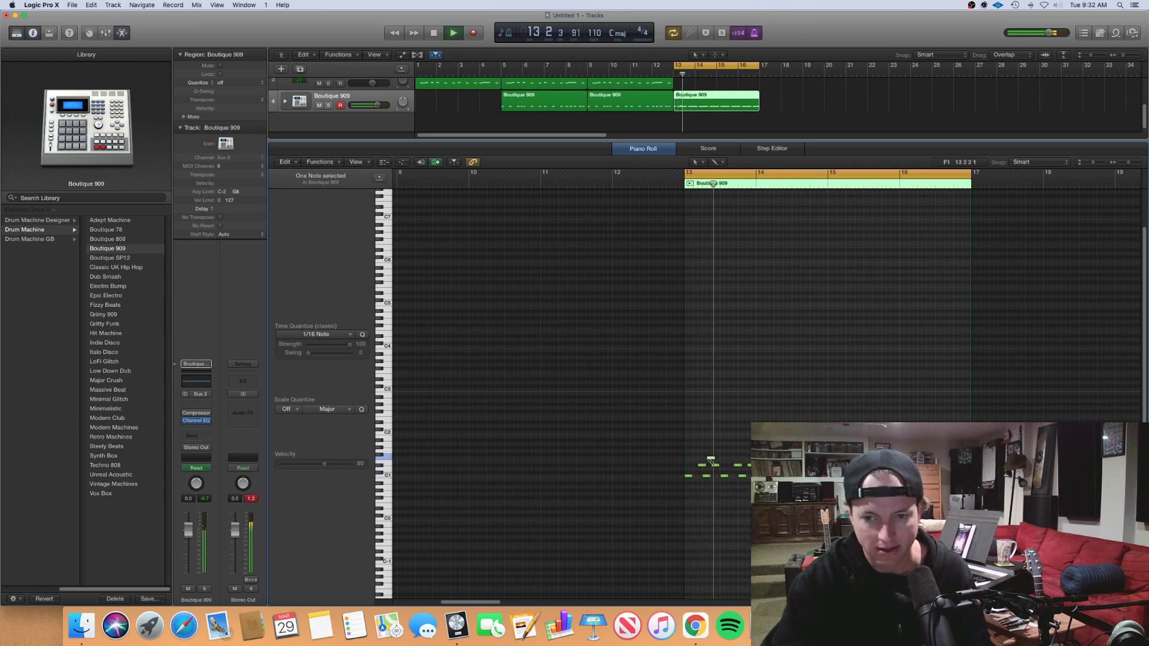
pyautogui.press('space')
pyautogui.moveTo(711, 459)
pyautogui.mouseDown()
pyautogui.moveTo(716, 475)
pyautogui.moveTo(733, 474)
pyautogui.moveTo(703, 473)
pyautogui.mouseUp()
pyautogui.press('space')
pyautogui.press('space')
pyautogui.press('space')
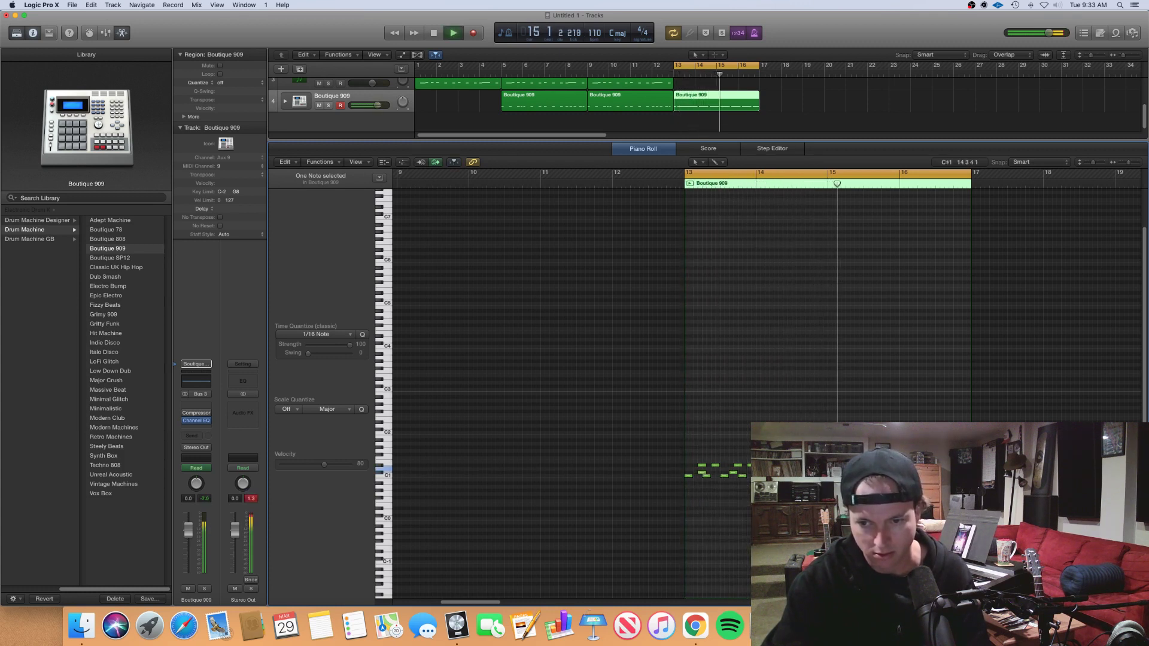
pyautogui.click(816, 472)
pyautogui.click(812, 472)
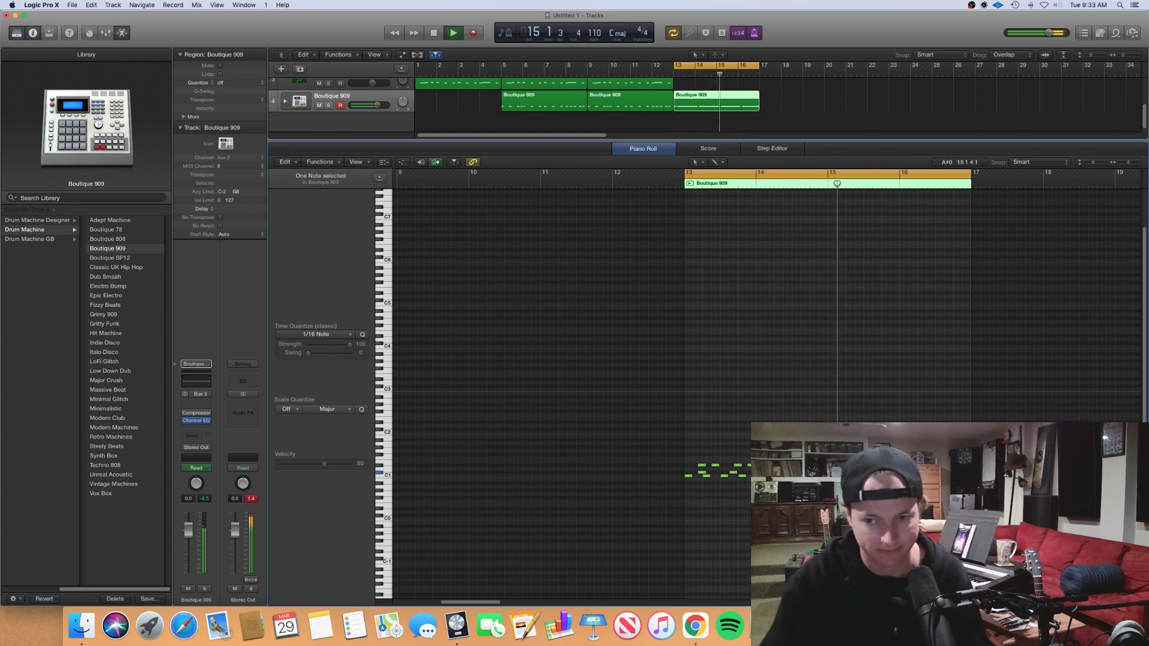
# Step: Add F#1 hi-hat notes on the off-beats from bar 13 and play the drum pattern
pyautogui.click(695, 455)
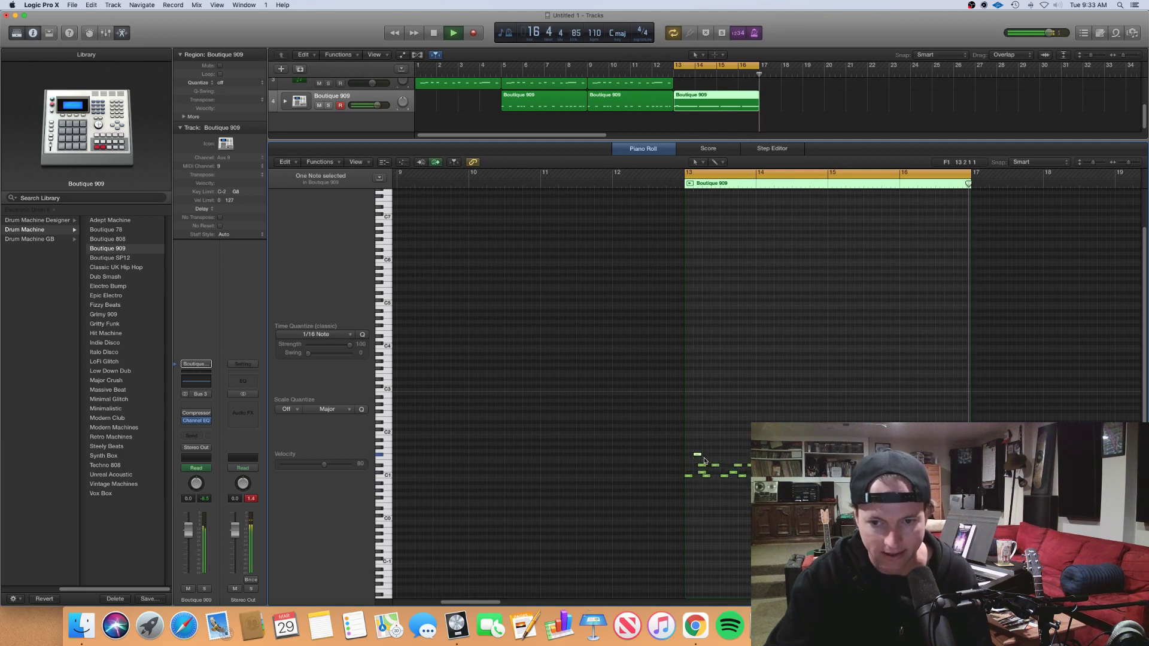
pyautogui.click(715, 456)
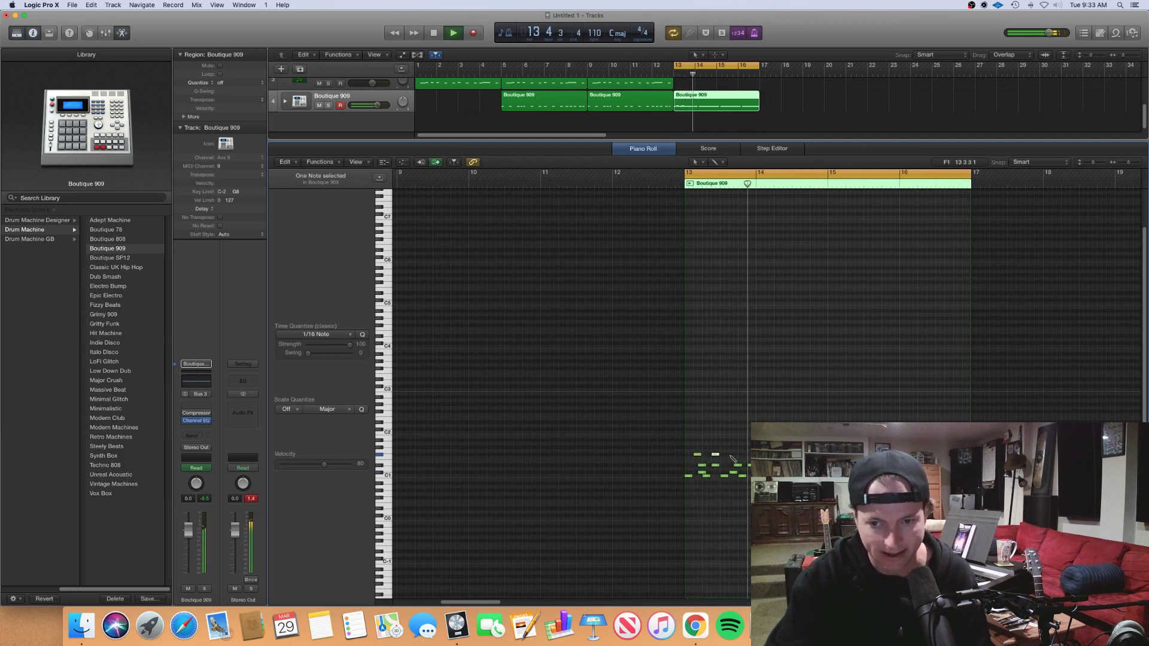
pyautogui.click(734, 455)
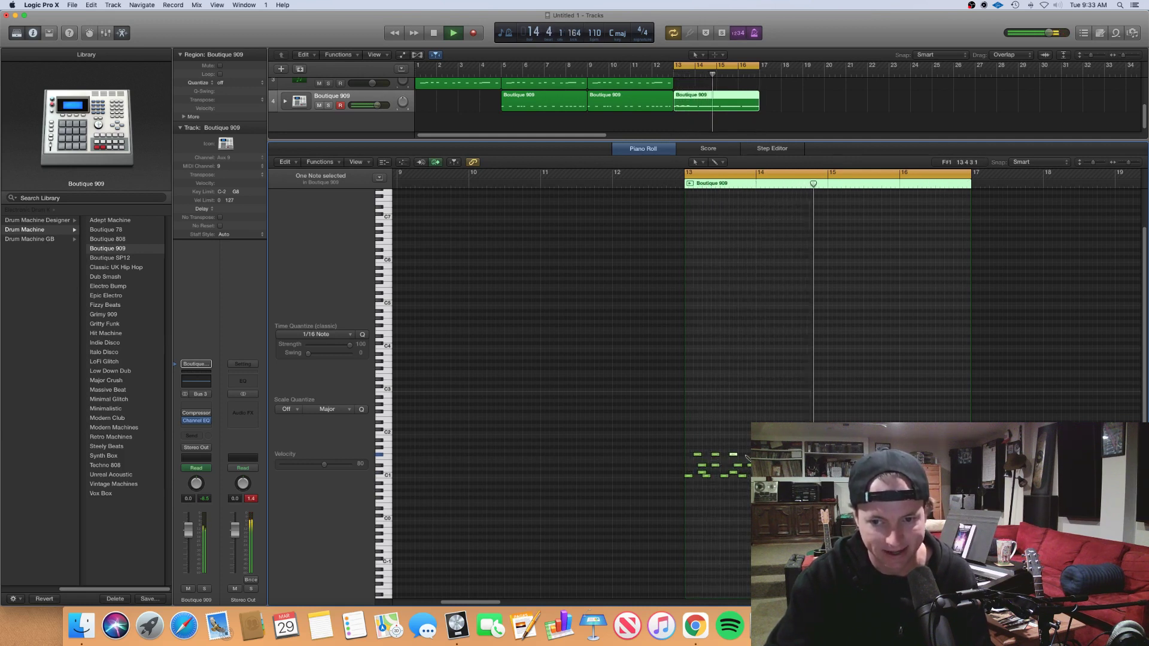
pyautogui.press('space')
pyautogui.press('space')
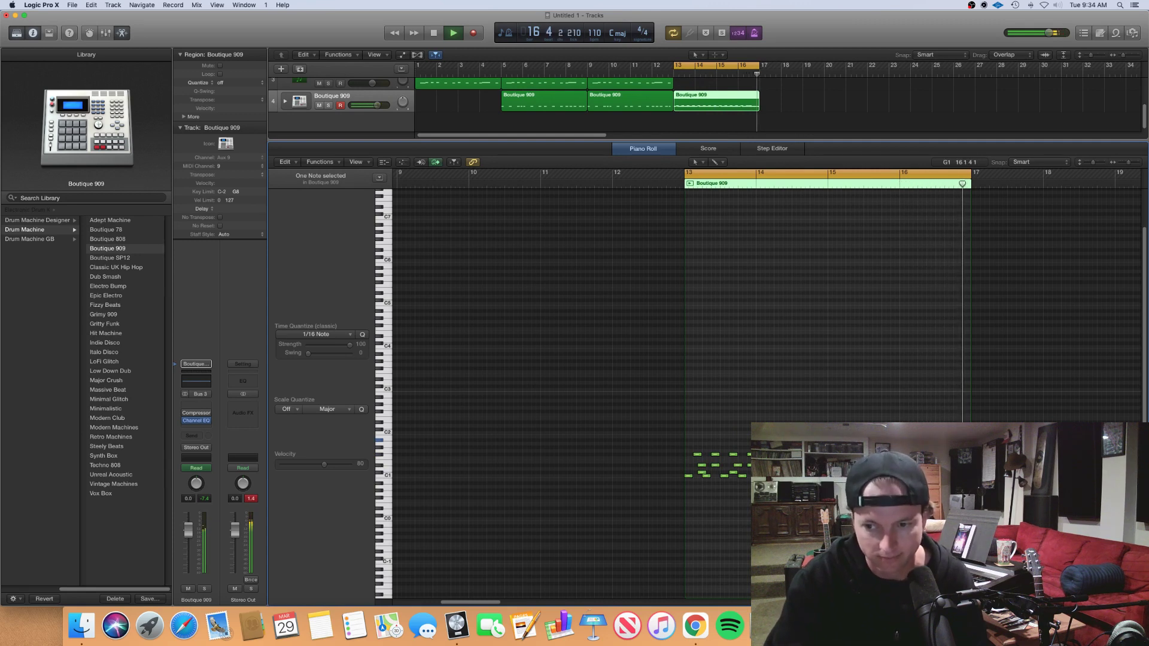
# Step: Add a single note at the very start of bar 13, above the hi-hat row of the Boutique 909 region
pyautogui.click(726, 146)
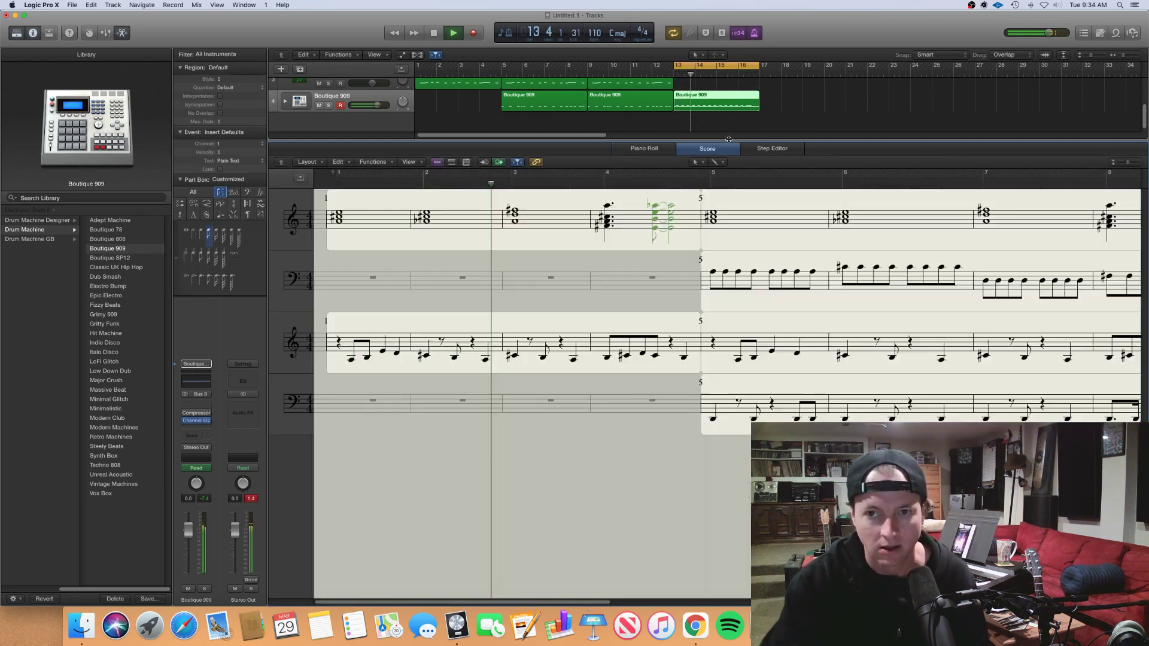
pyautogui.doubleClick(730, 140)
pyautogui.doubleClick(695, 159)
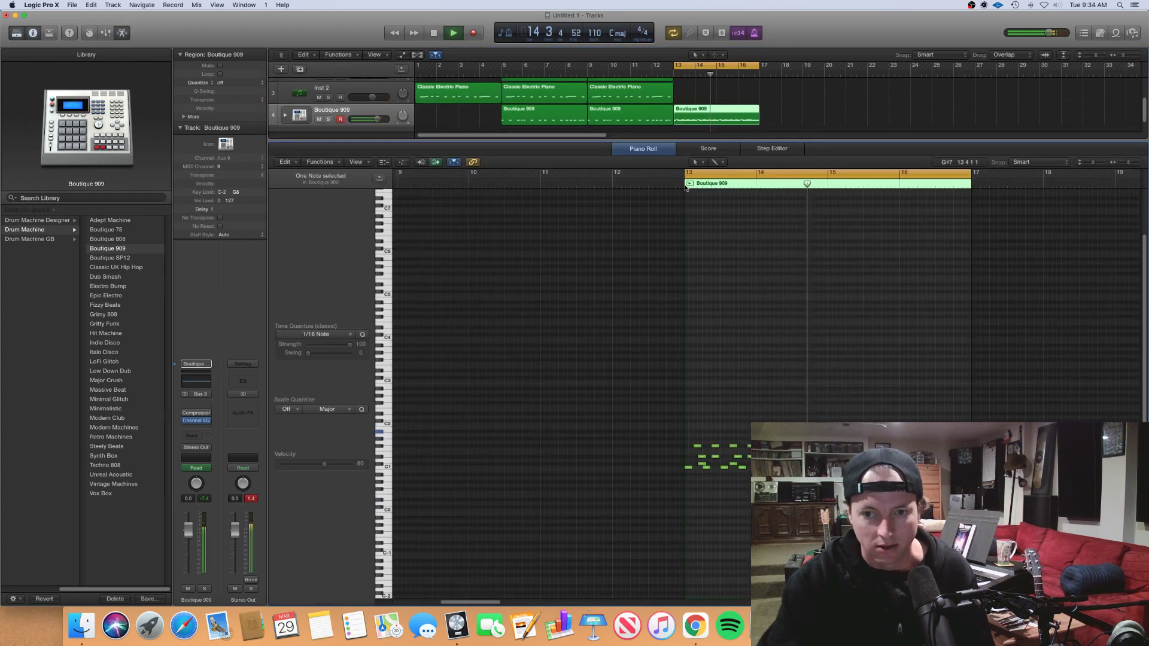
pyautogui.click(689, 432)
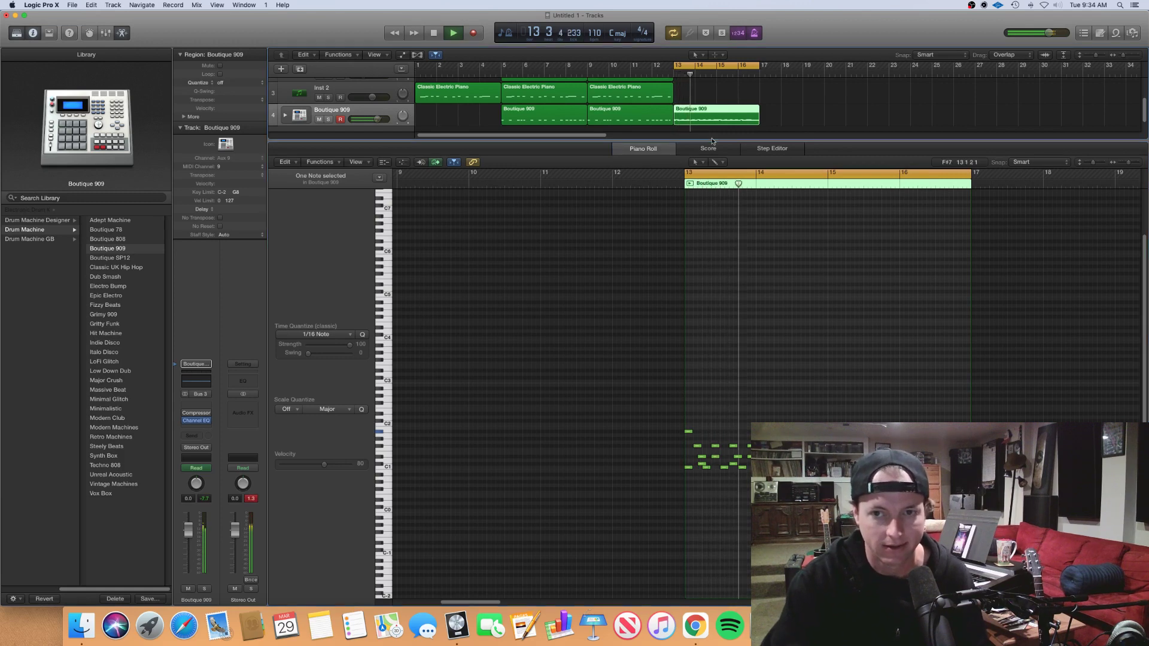
# Step: Copy the Inst 1 and Inst 2 regions from bar 9 to bar 13 and raise the Boutique 909 volume to 1.2 dB
pyautogui.doubleClick(693, 120)
pyautogui.press('space')
pyautogui.moveTo(688, 142)
pyautogui.mouseDown()
pyautogui.moveTo(647, 138)
pyautogui.moveTo(704, 138)
pyautogui.mouseUp()
pyautogui.moveTo(644, 94); pyautogui.dragTo(722, 96)
pyautogui.press('space')
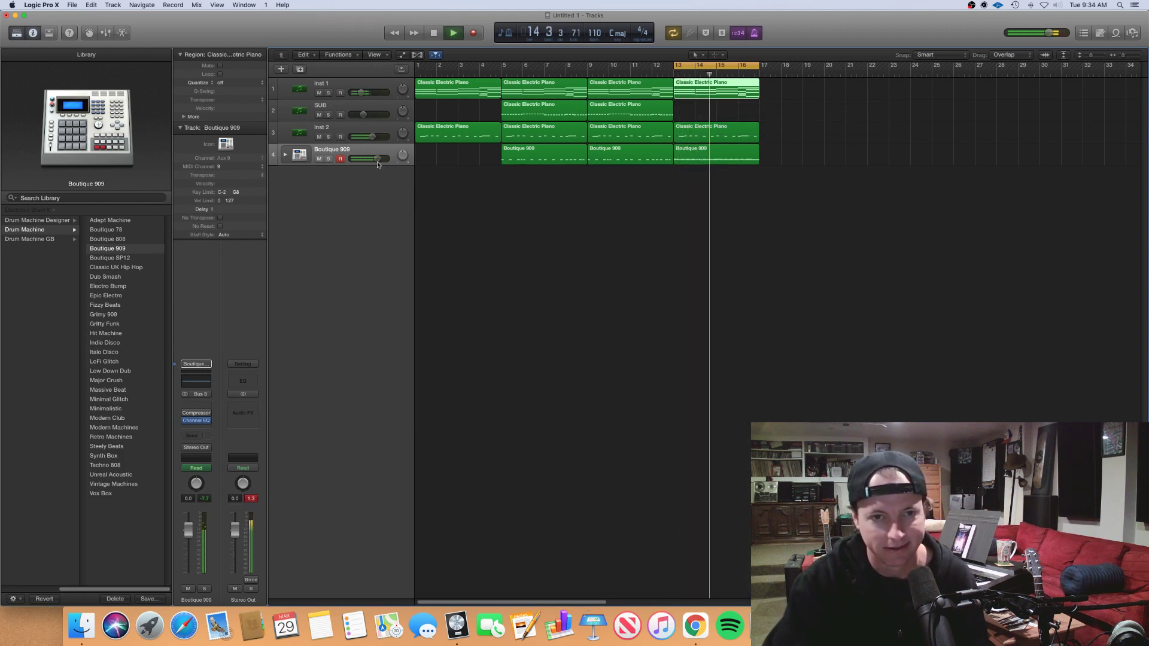
pyautogui.moveTo(377, 165); pyautogui.dragTo(380, 165)
# Step: Create an empty MIDI region on the SUB track from bar 13 to bar 17 and open it in the Piano Roll
pyautogui.click(688, 114)
pyautogui.rightClick(692, 115)
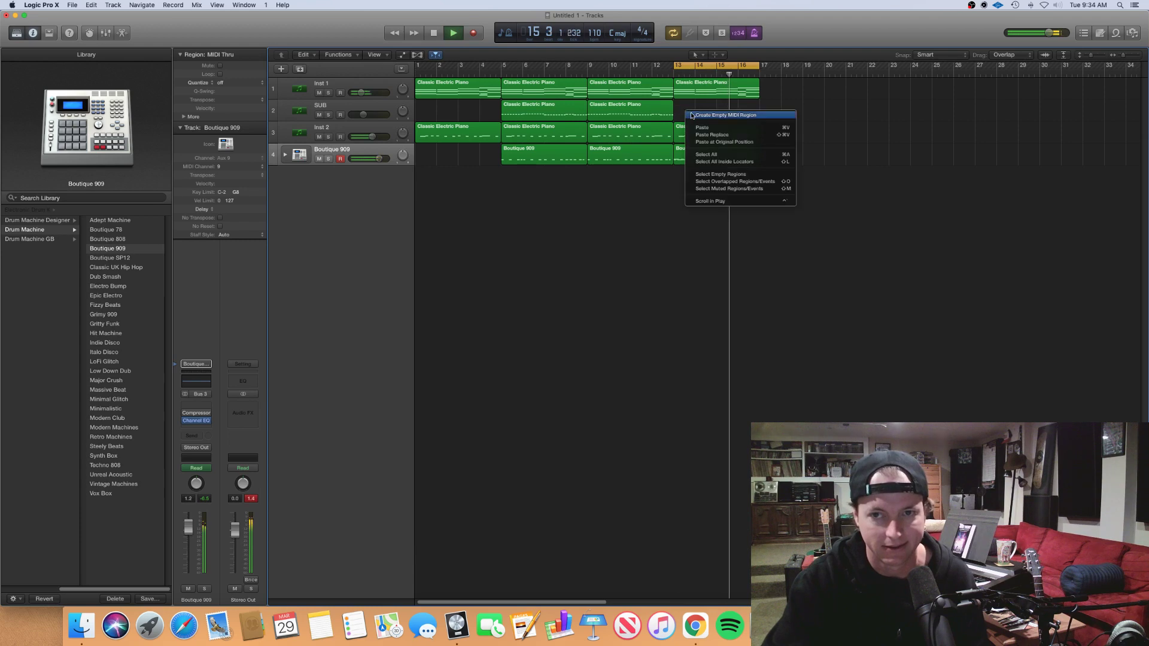
pyautogui.click(692, 115)
pyautogui.moveTo(695, 117); pyautogui.dragTo(749, 118)
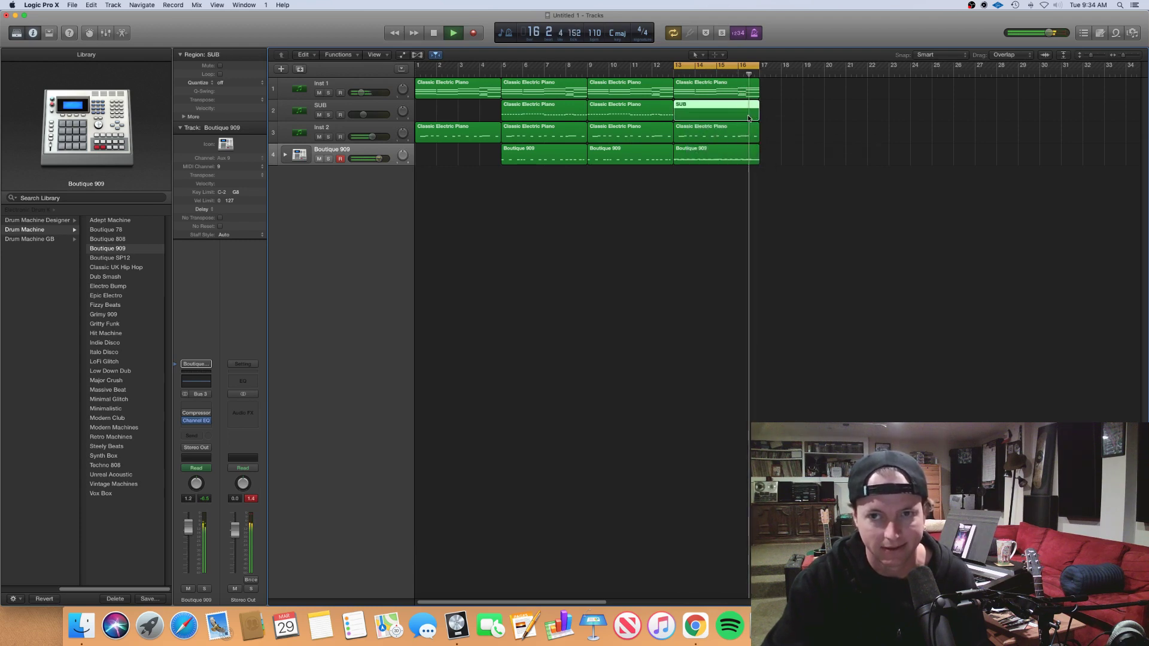
pyautogui.doubleClick(749, 118)
# Step: Draw an A1 note about two beats long at the start of bar 13 in the SUB region
pyautogui.click(700, 444)
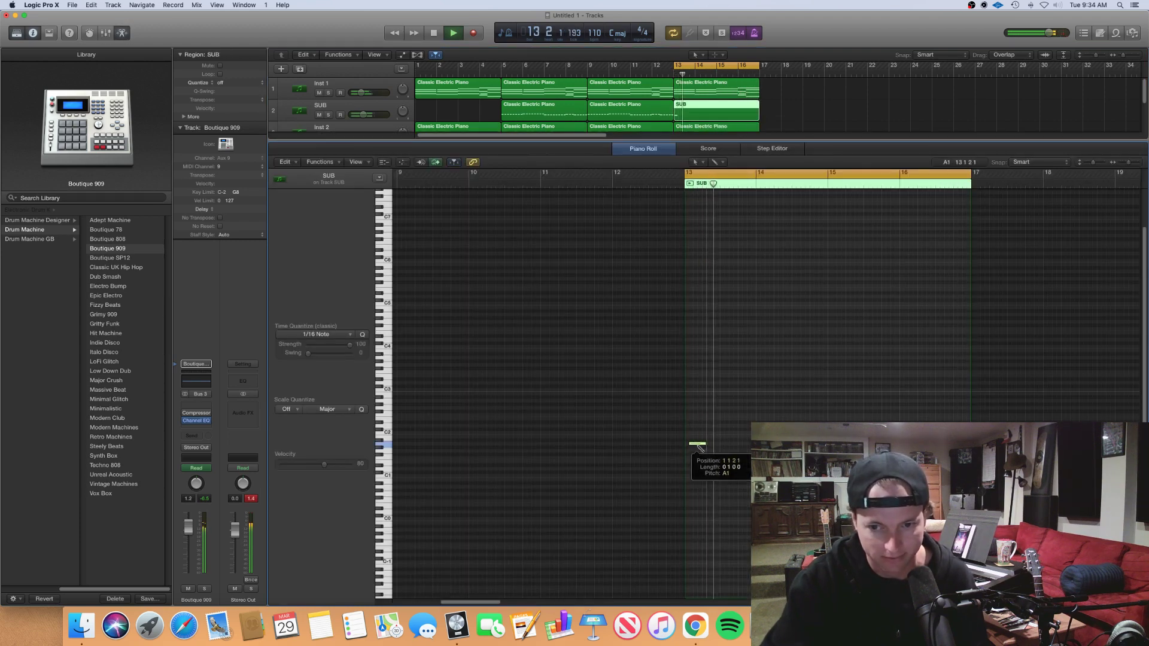
pyautogui.press('space')
pyautogui.click(699, 488)
pyautogui.moveTo(701, 490); pyautogui.dragTo(699, 445)
pyautogui.press('space')
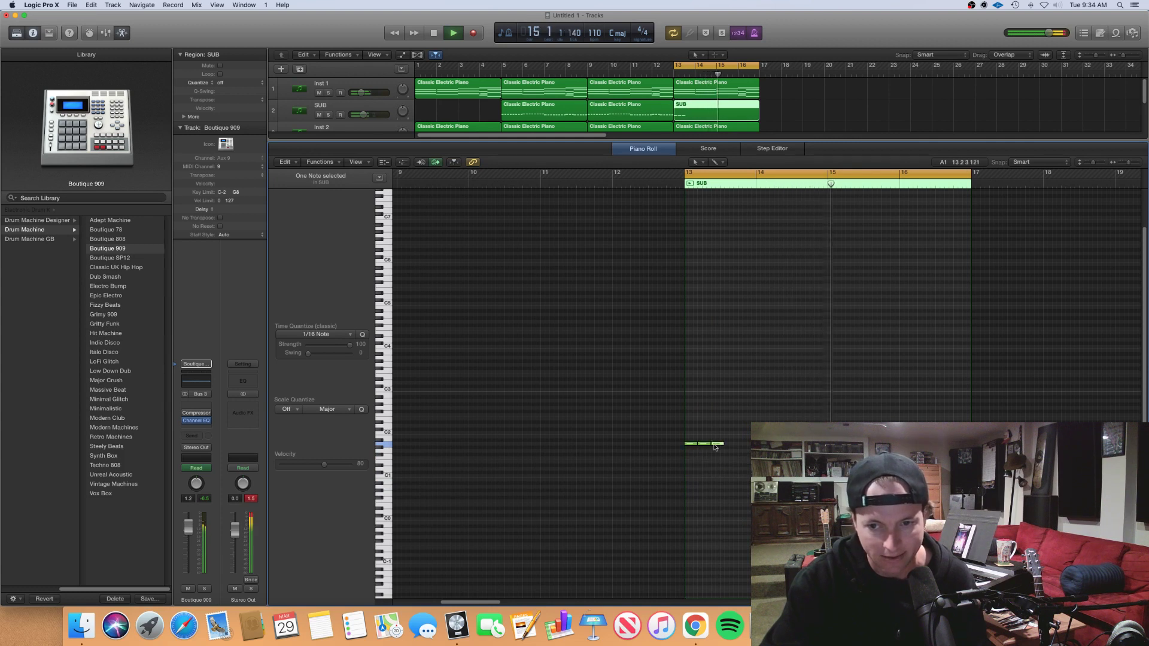
pyautogui.press('space')
pyautogui.press('space')
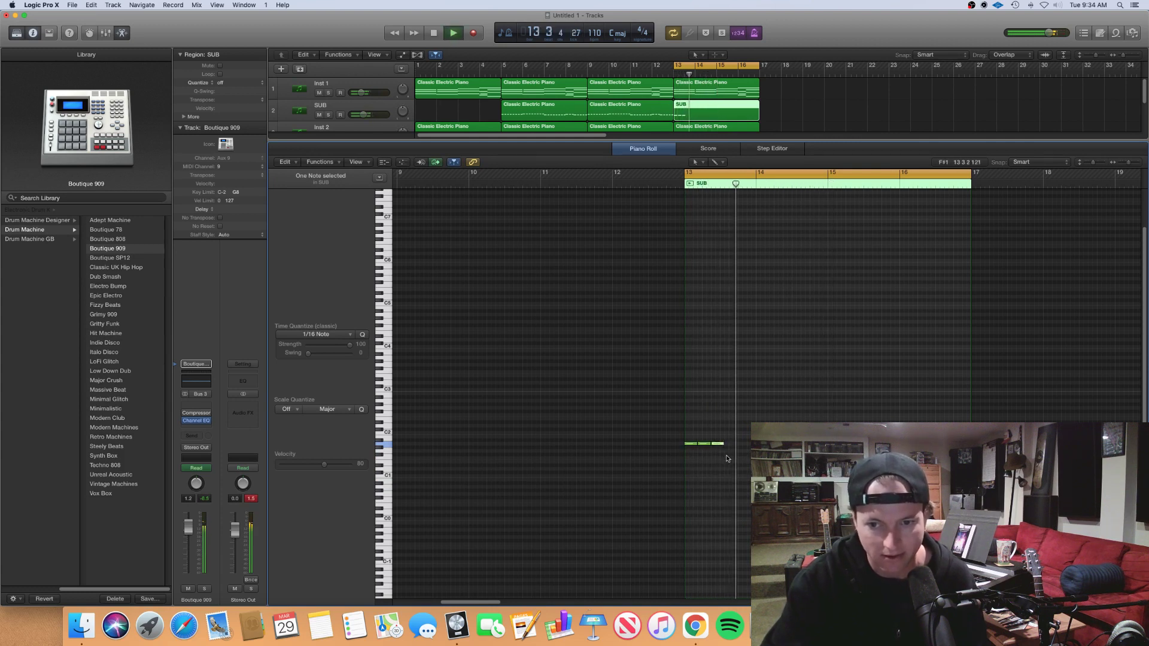
pyautogui.moveTo(727, 458)
pyautogui.mouseDown()
pyautogui.moveTo(697, 444)
pyautogui.moveTo(719, 444)
pyautogui.mouseUp()
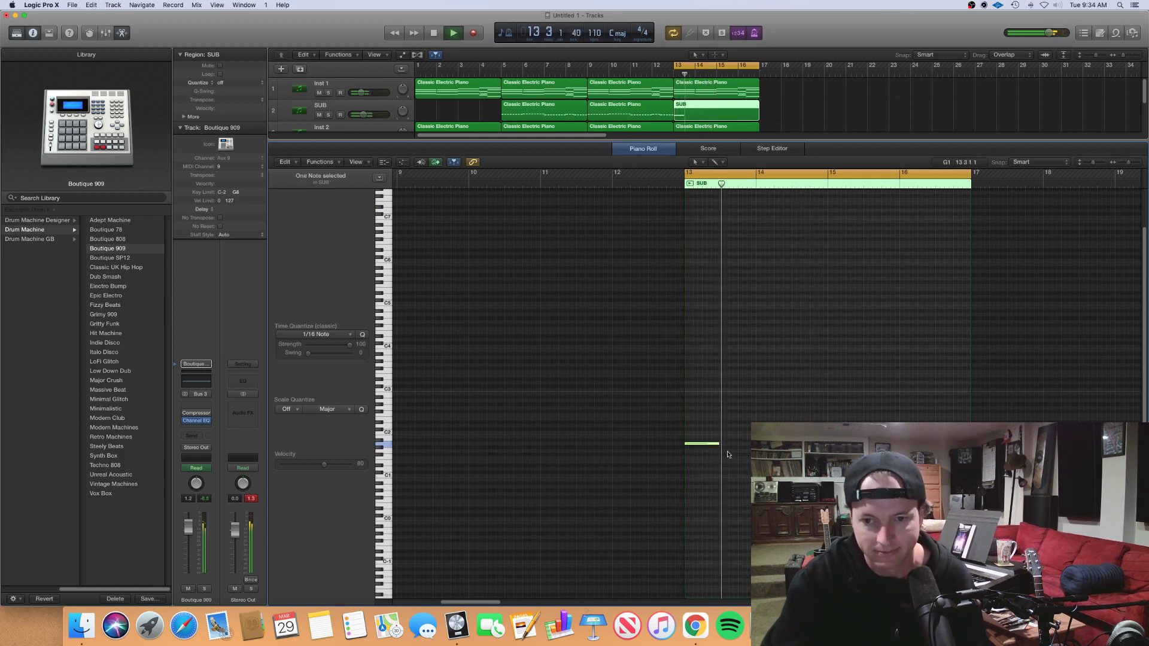
# Step: Add a short A1 note on beat 4 of bar 13 and a slightly higher short note right after it
pyautogui.click(748, 437)
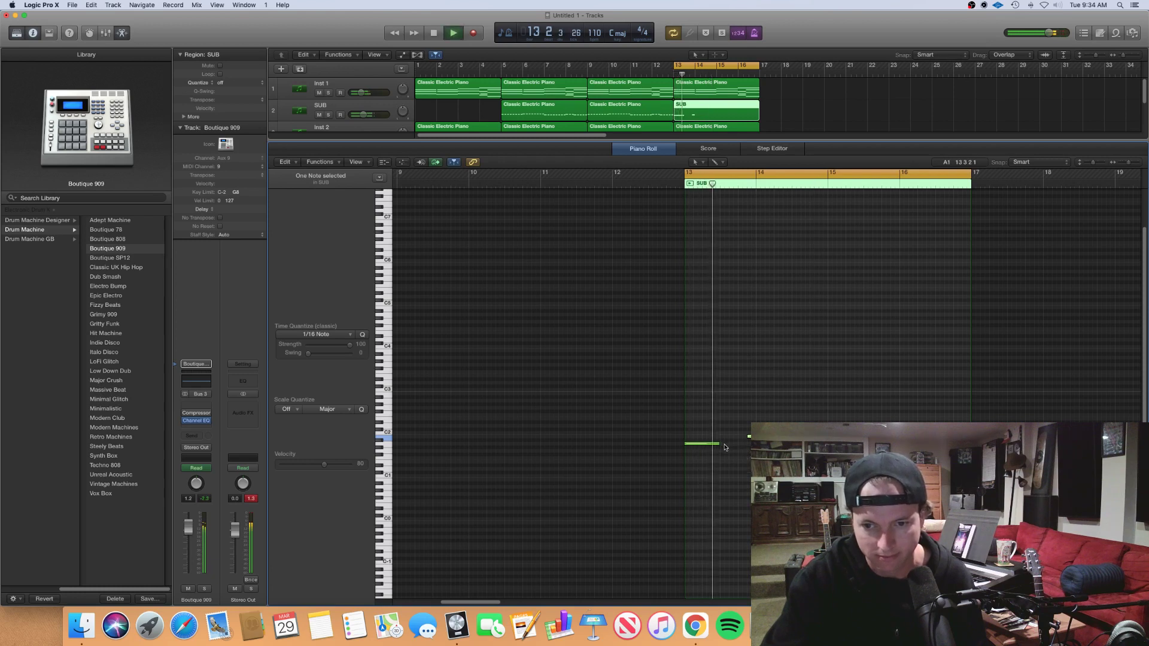
pyautogui.click(741, 444)
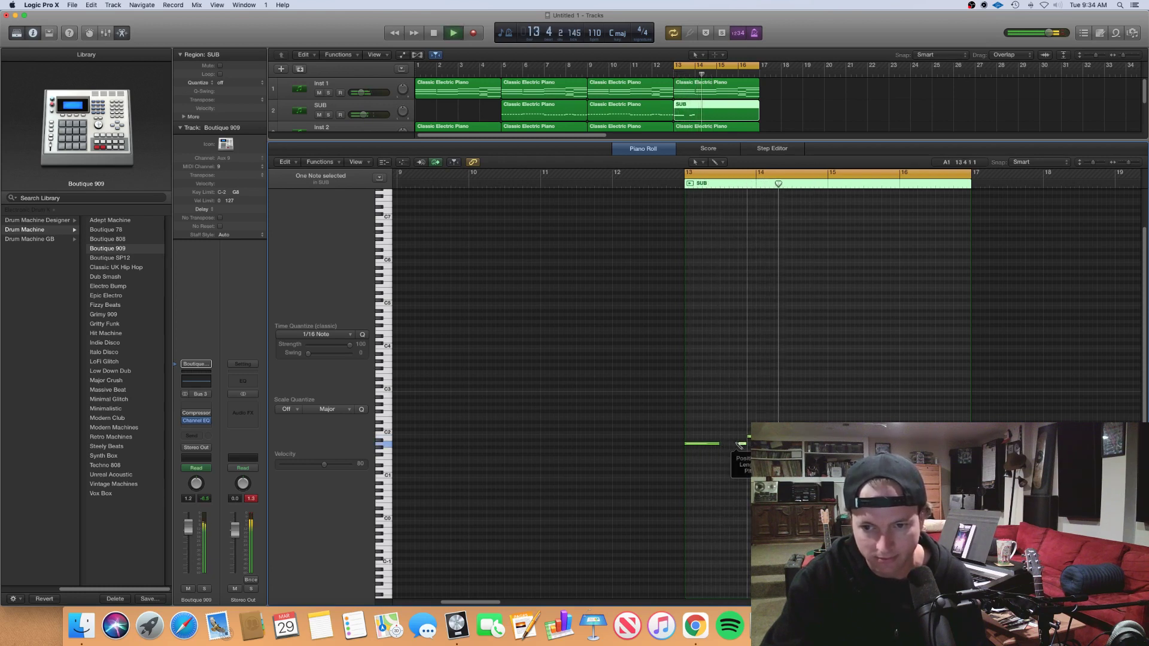
pyautogui.press('space')
pyautogui.press('space')
# Step: Lengthen the first A1 note of the SUB region to almost three beats and play it back
pyautogui.click(716, 444)
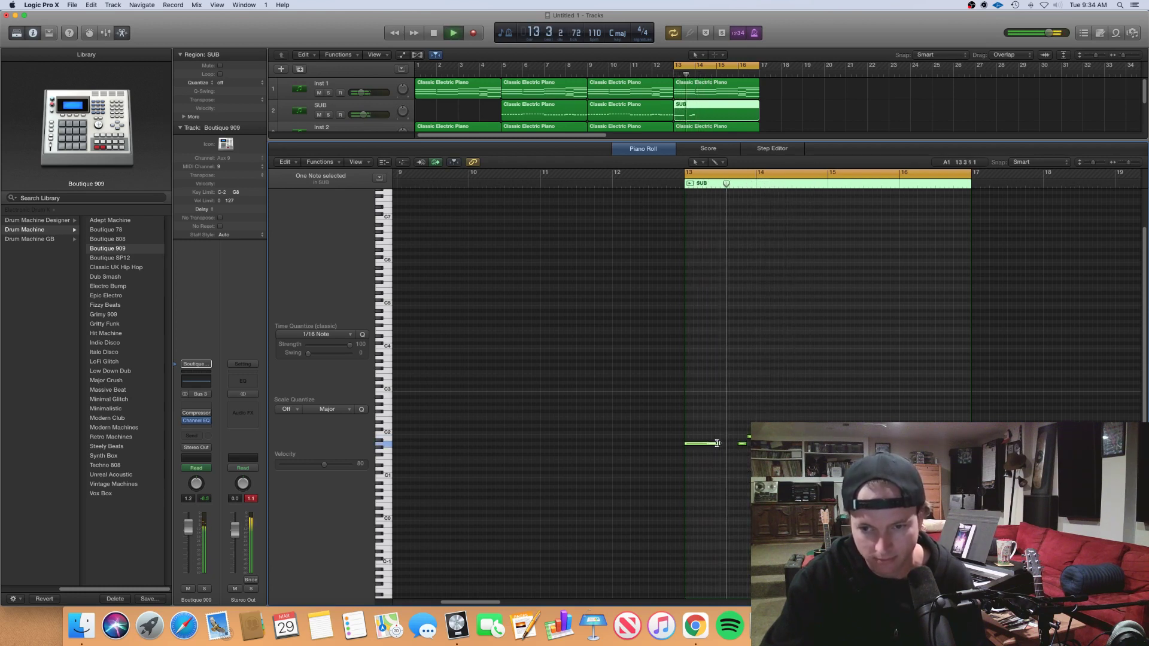
pyautogui.moveTo(716, 444); pyautogui.dragTo(732, 443)
pyautogui.press('space')
pyautogui.press('space')
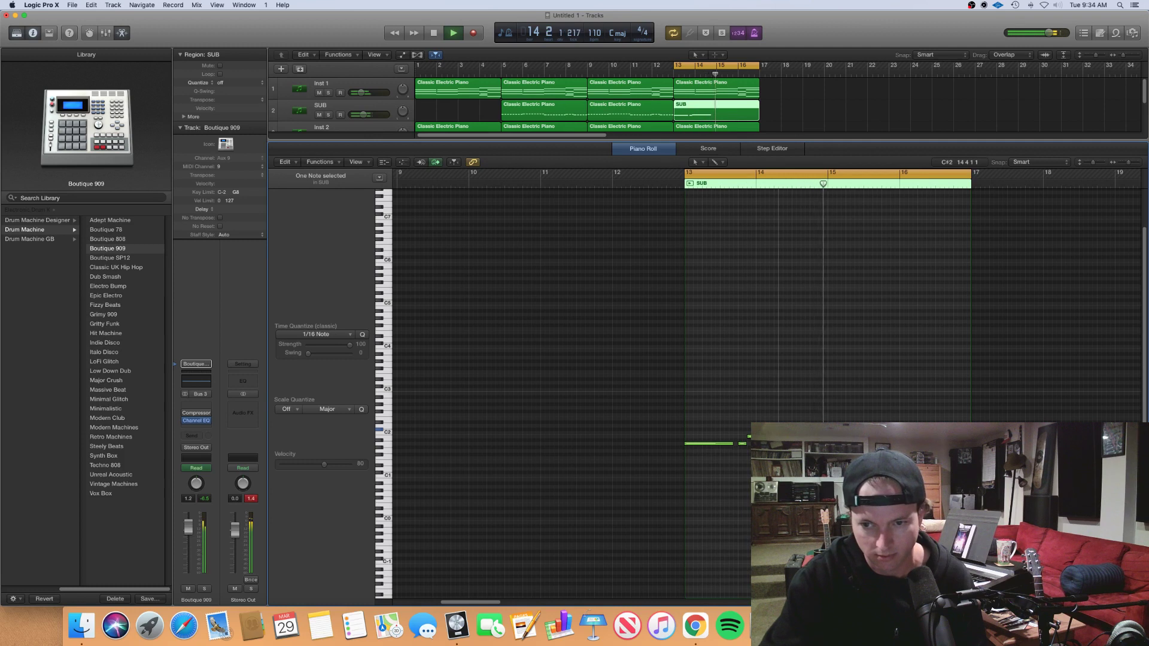
# Step: Continue the sub bass line through bar 16 of the SUB region, then select the bar 9 SUB region for comparison
pyautogui.moveTo(832, 429); pyautogui.dragTo(827, 429)
pyautogui.press('space')
pyautogui.press('space')
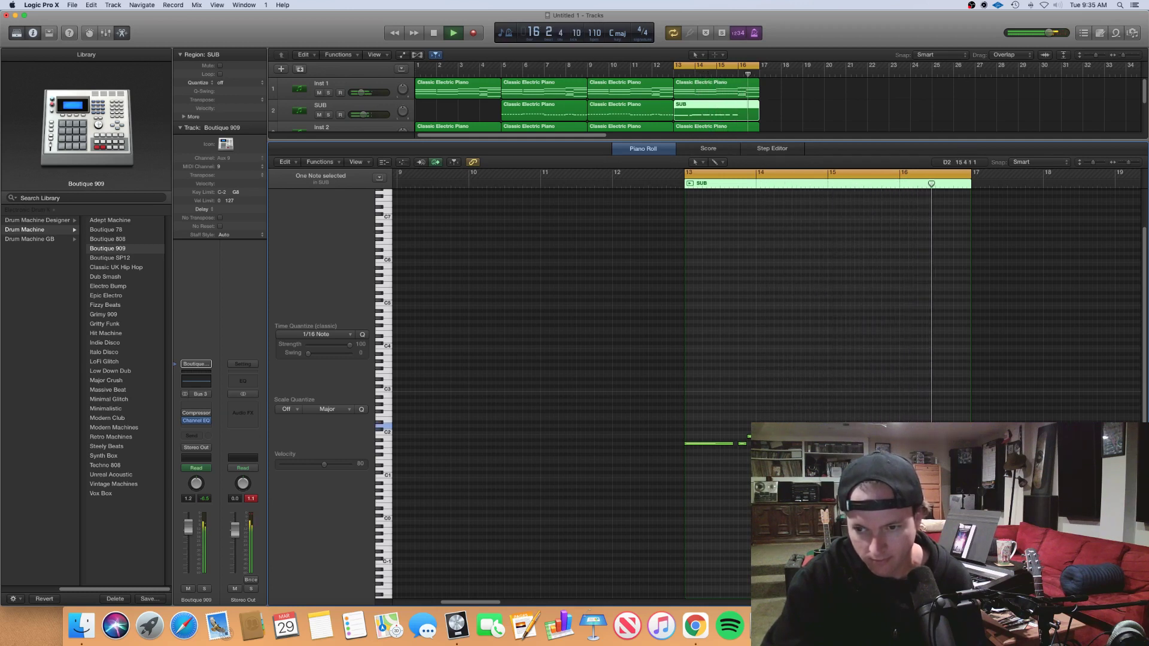
pyautogui.click(902, 450)
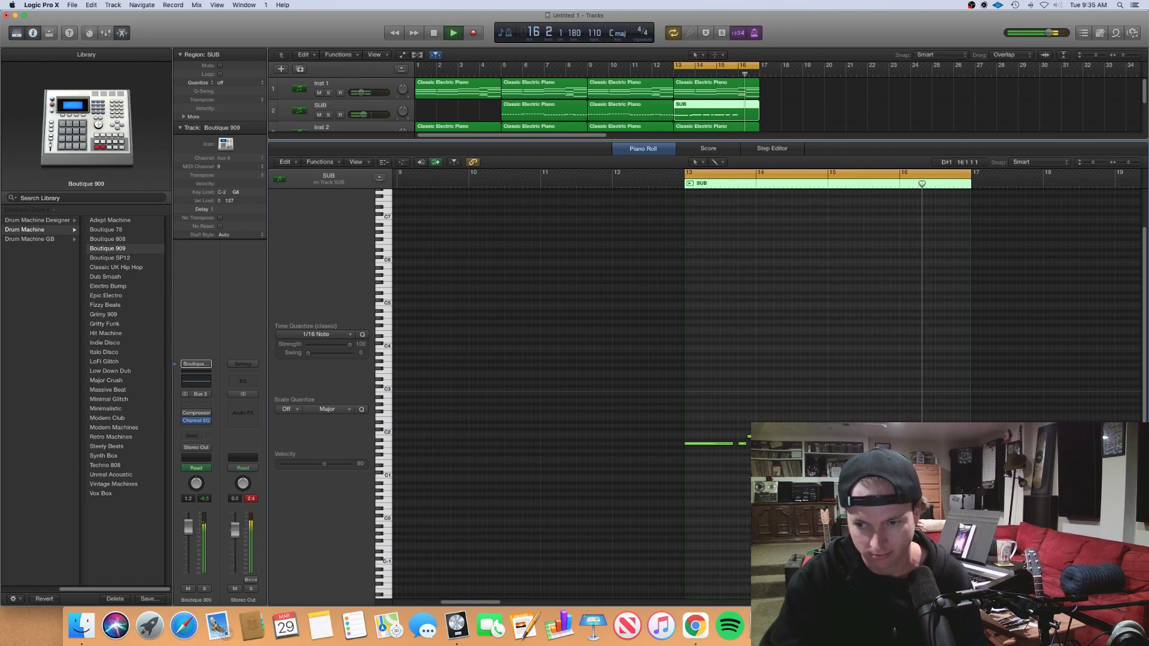
pyautogui.keyDown('super'); pyautogui.click(901, 462); pyautogui.keyUp('super')
pyautogui.press('space')
pyautogui.moveTo(909, 461); pyautogui.dragTo(909, 455)
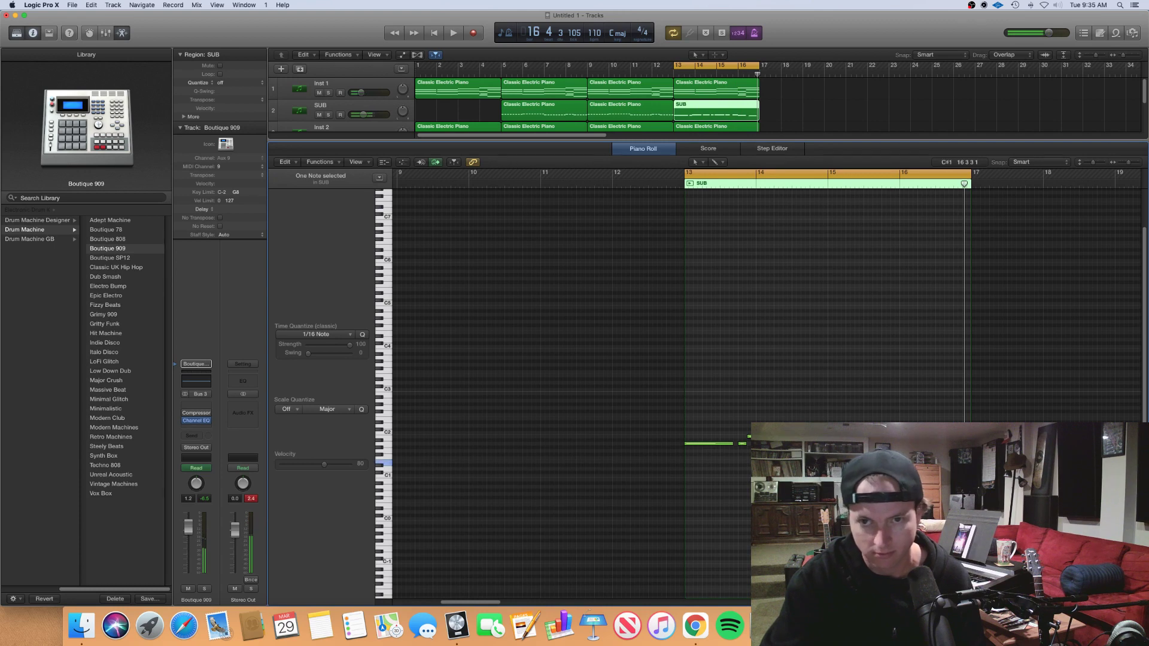
pyautogui.press('space')
pyautogui.click(653, 113)
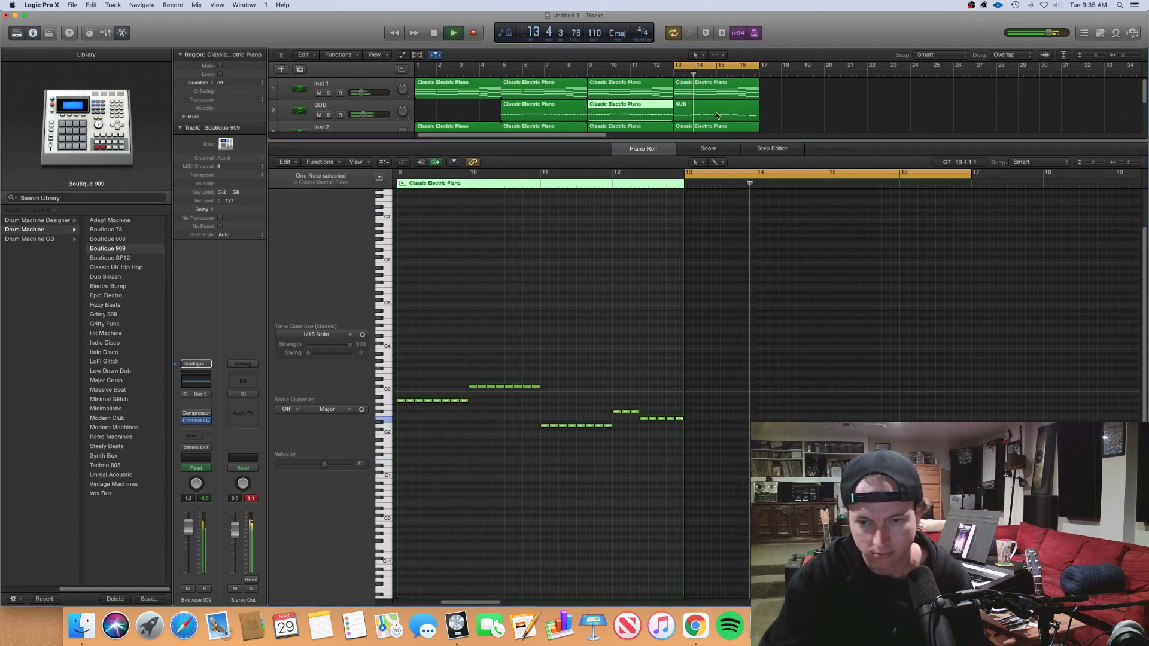
# Step: Raise the last bar 16 note of the SUB region to E2, shorten it to the end of the bar, and play it back
pyautogui.click(717, 116)
pyautogui.click(649, 116)
pyautogui.click(699, 116)
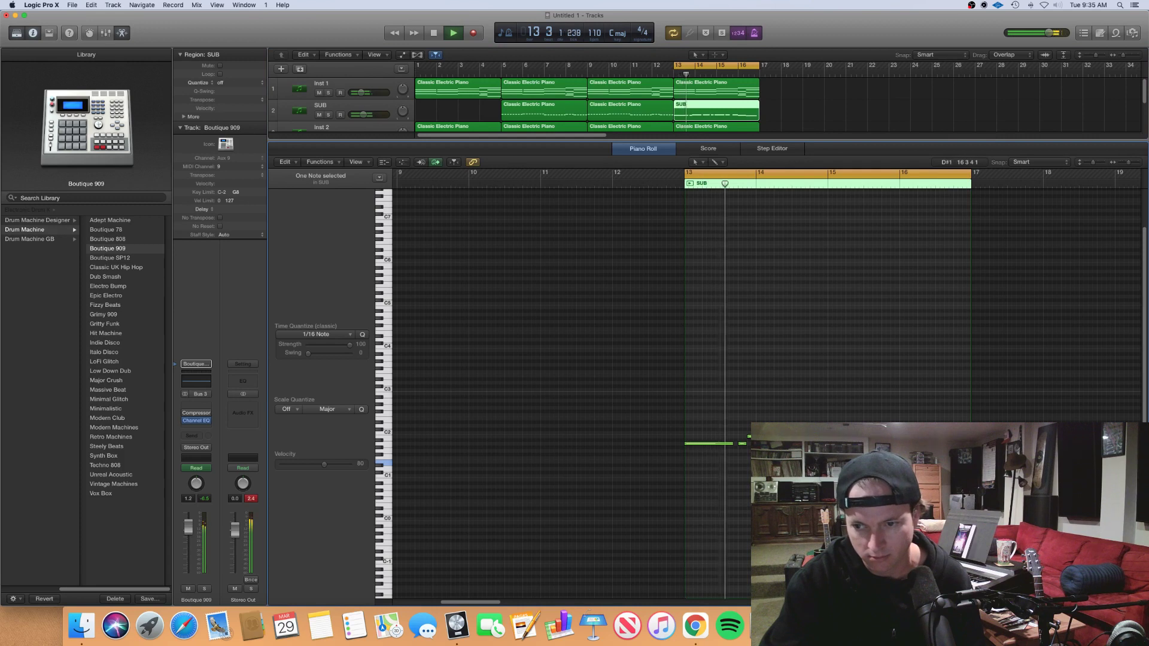
pyautogui.moveTo(950, 464); pyautogui.dragTo(949, 420)
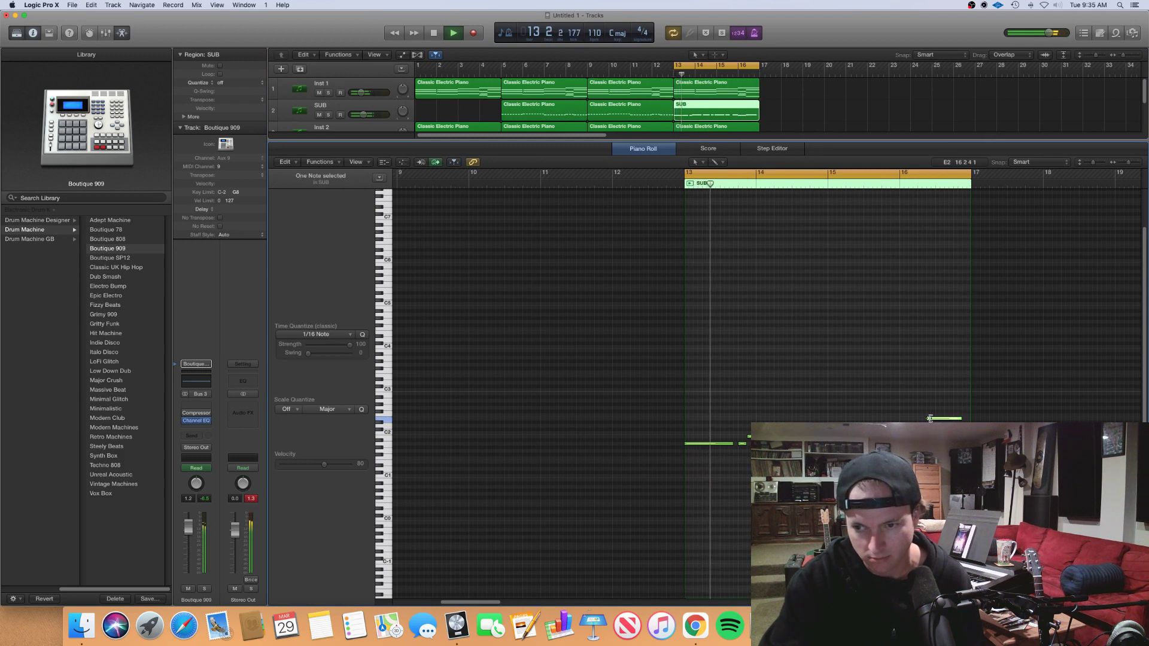
pyautogui.press('space')
pyautogui.moveTo(936, 420); pyautogui.dragTo(936, 463)
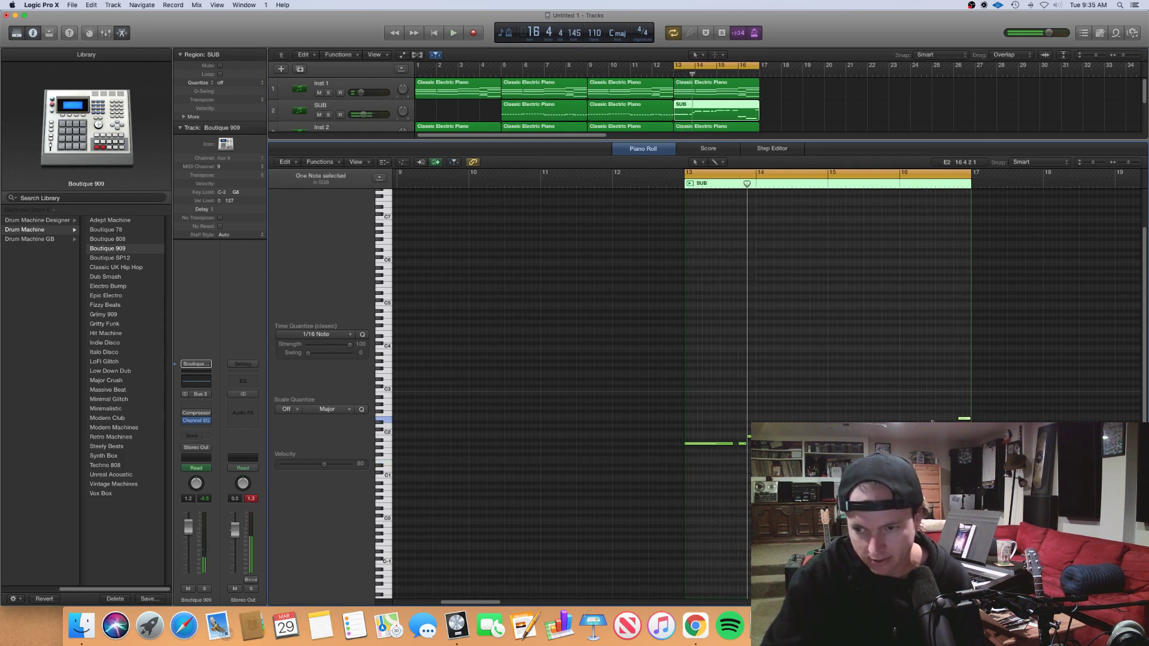
pyautogui.press('space')
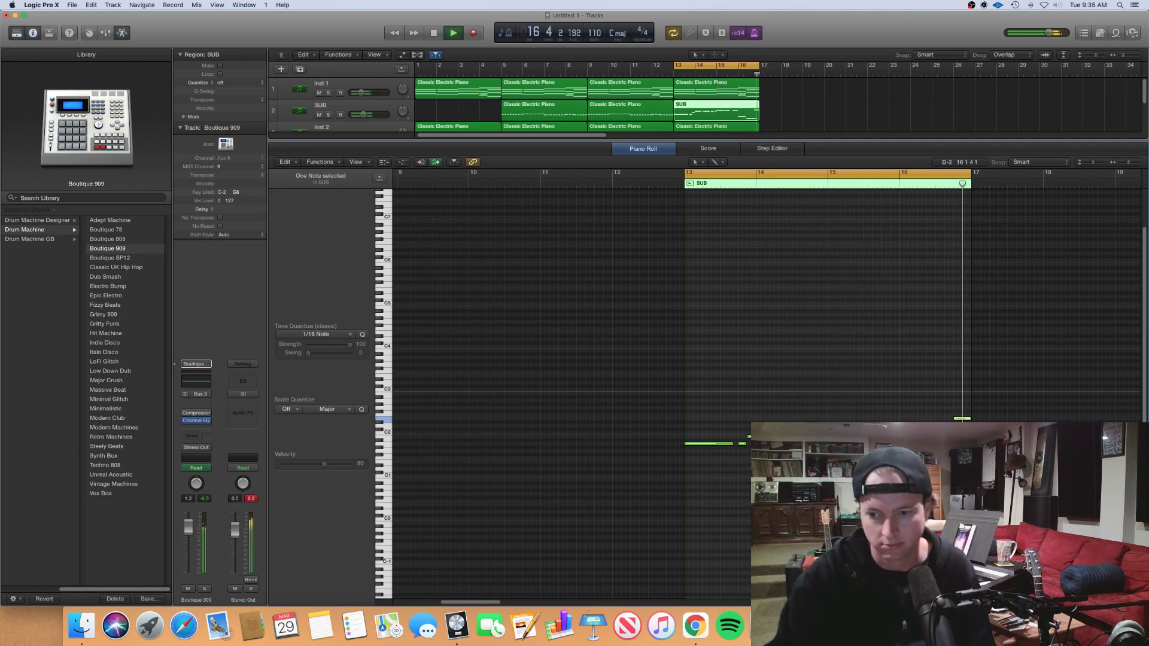
# Step: Check the CPU usage in Activity Monitor, return to Logic Pro X and close the Piano Roll
pyautogui.click(913, 626)
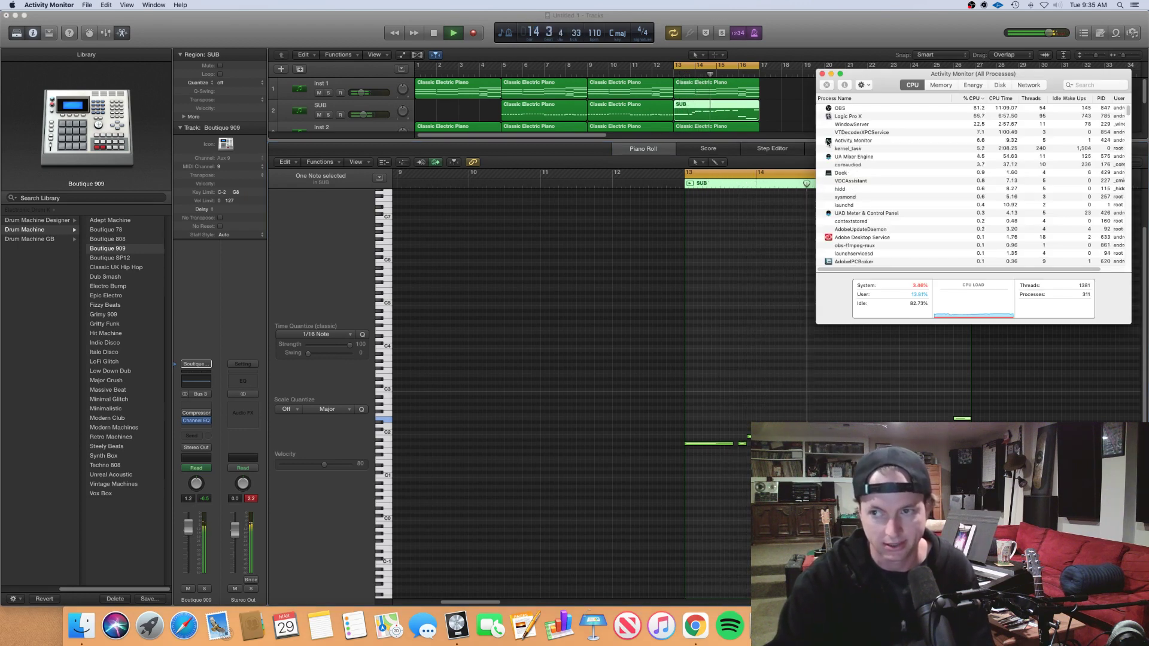
pyautogui.click(830, 74)
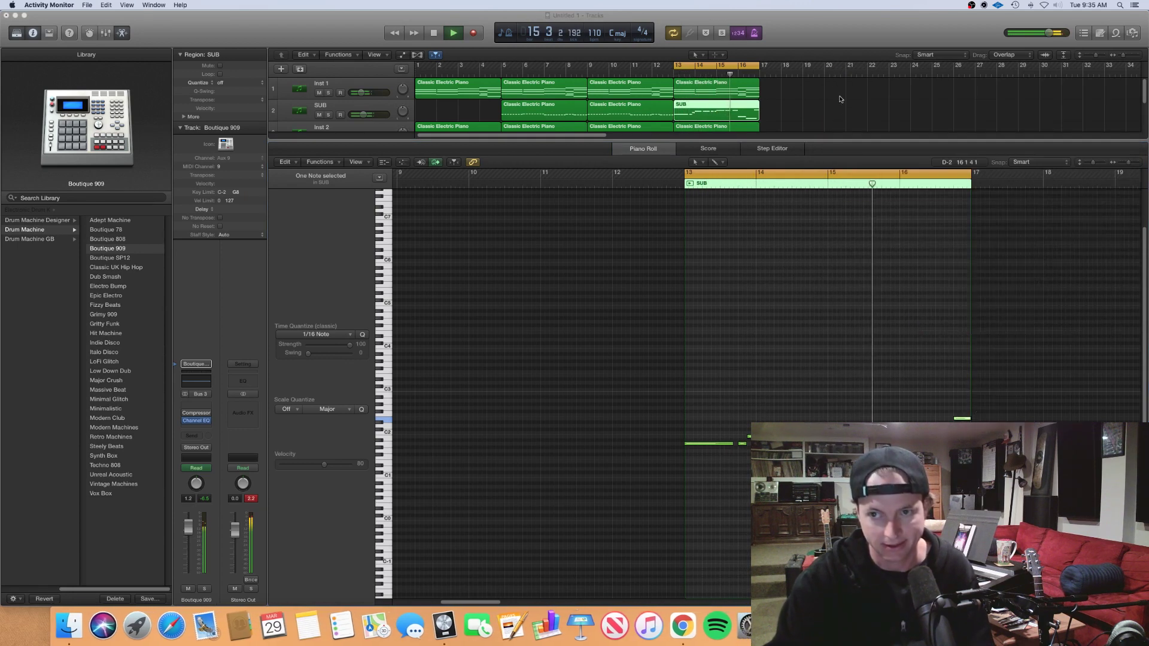
pyautogui.doubleClick(844, 142)
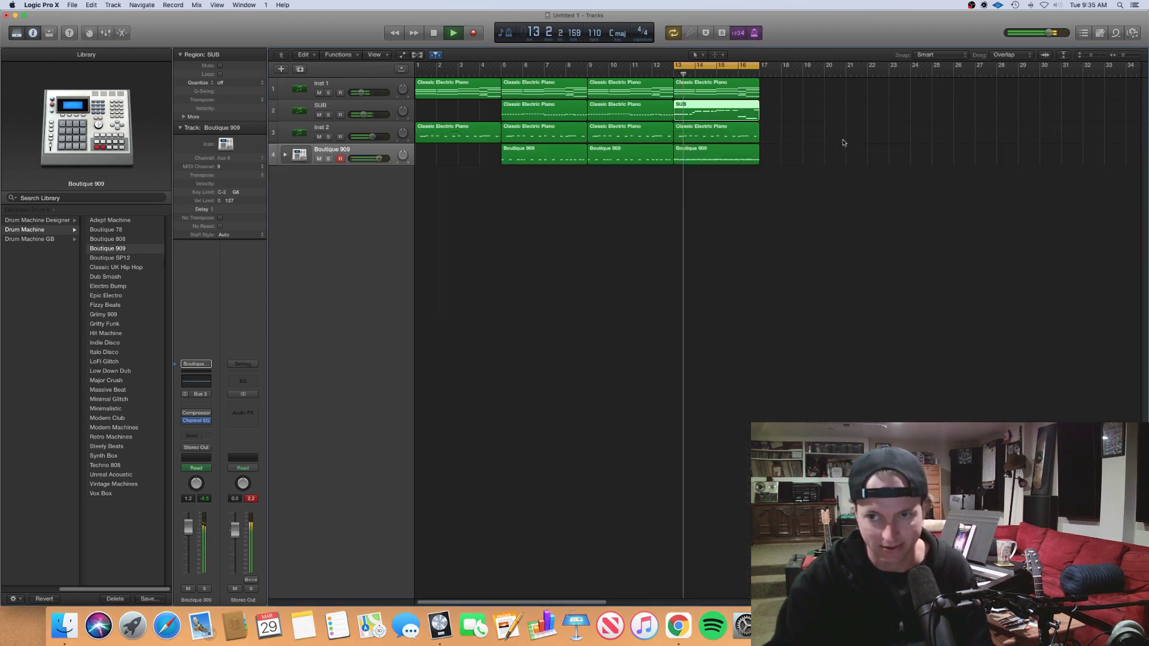
# Step: Repeat the bar 13–16 regions of all four tracks through bar 28 and extend the cycle range to bar 21
pyautogui.click(816, 182)
pyautogui.press('space')
pyautogui.moveTo(799, 209); pyautogui.dragTo(797, 95)
pyautogui.moveTo(872, 187); pyautogui.dragTo(878, 94)
pyautogui.press('super+Left')
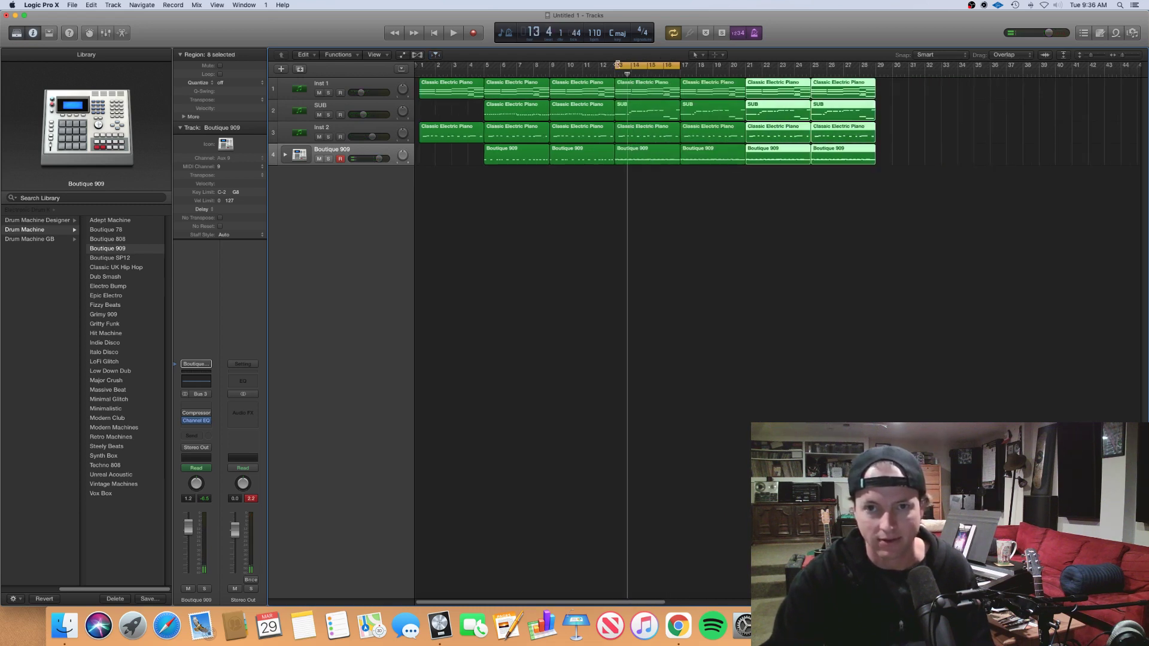
pyautogui.moveTo(686, 70); pyautogui.dragTo(747, 67)
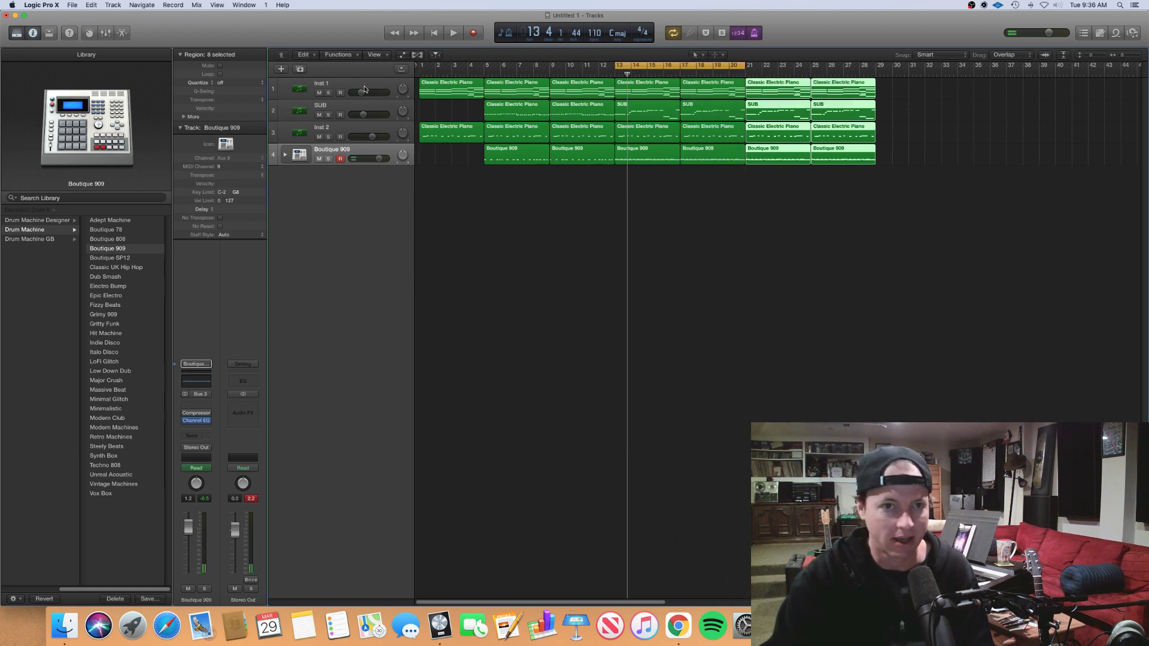
# Step: Duplicate the Inst 1 track without its regions and load Arturia Piano V2 in stereo on it, declining the feature tour
pyautogui.click(355, 80)
pyautogui.press('super+d')
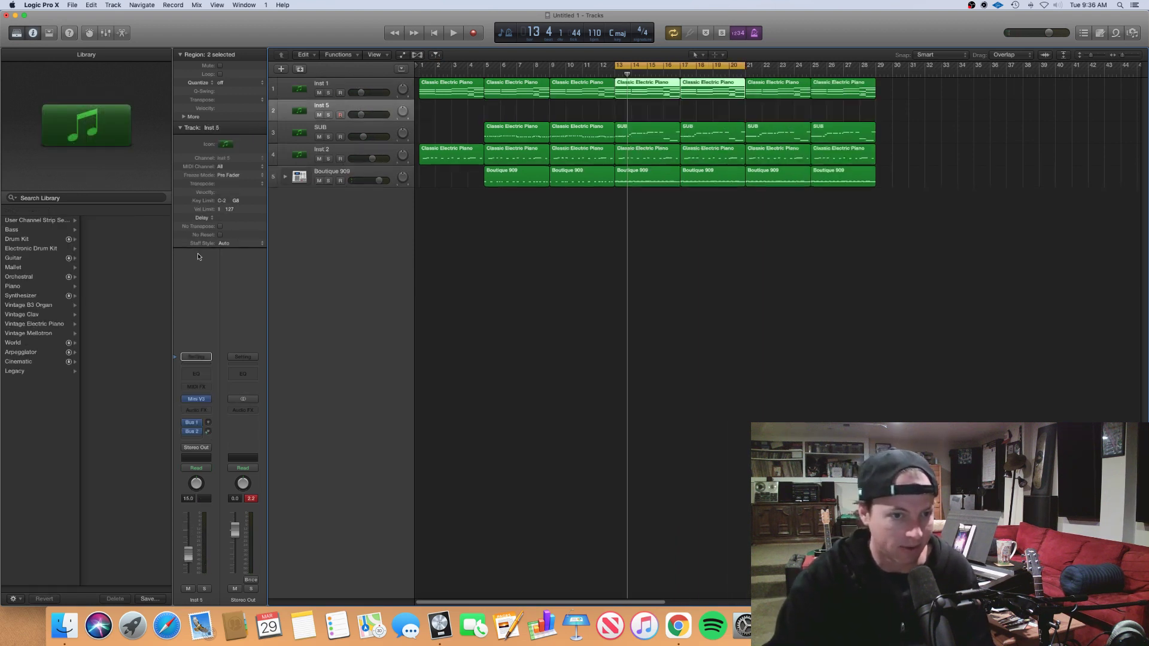
pyautogui.click(207, 399)
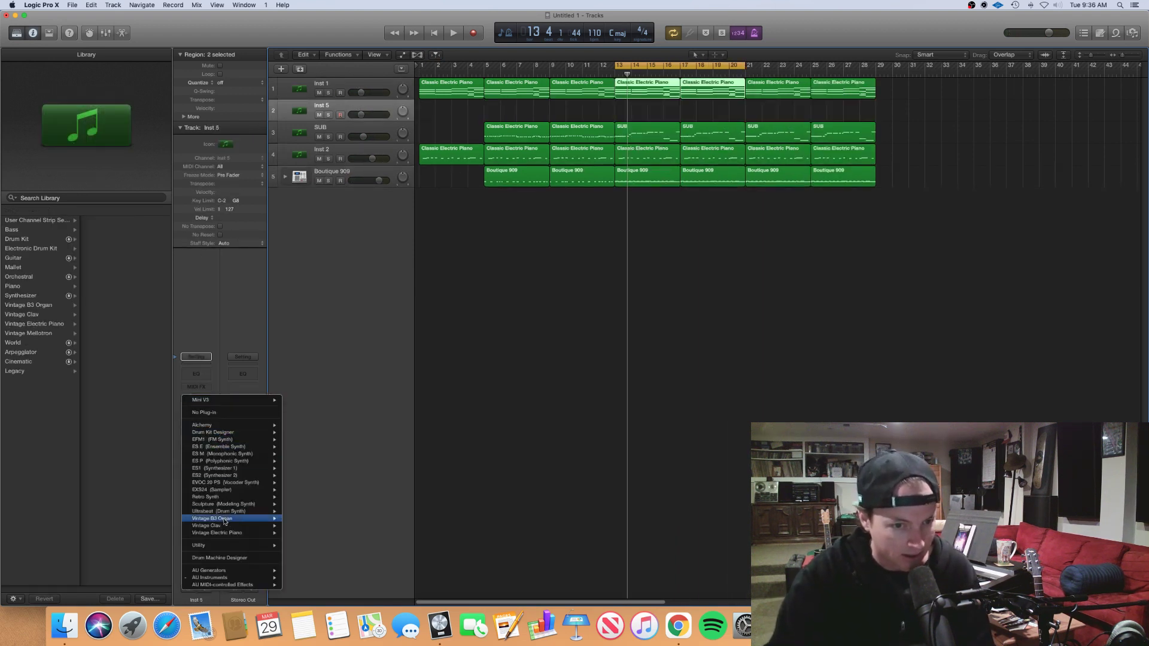
pyautogui.moveTo(240, 578)
pyautogui.moveTo(305, 527)
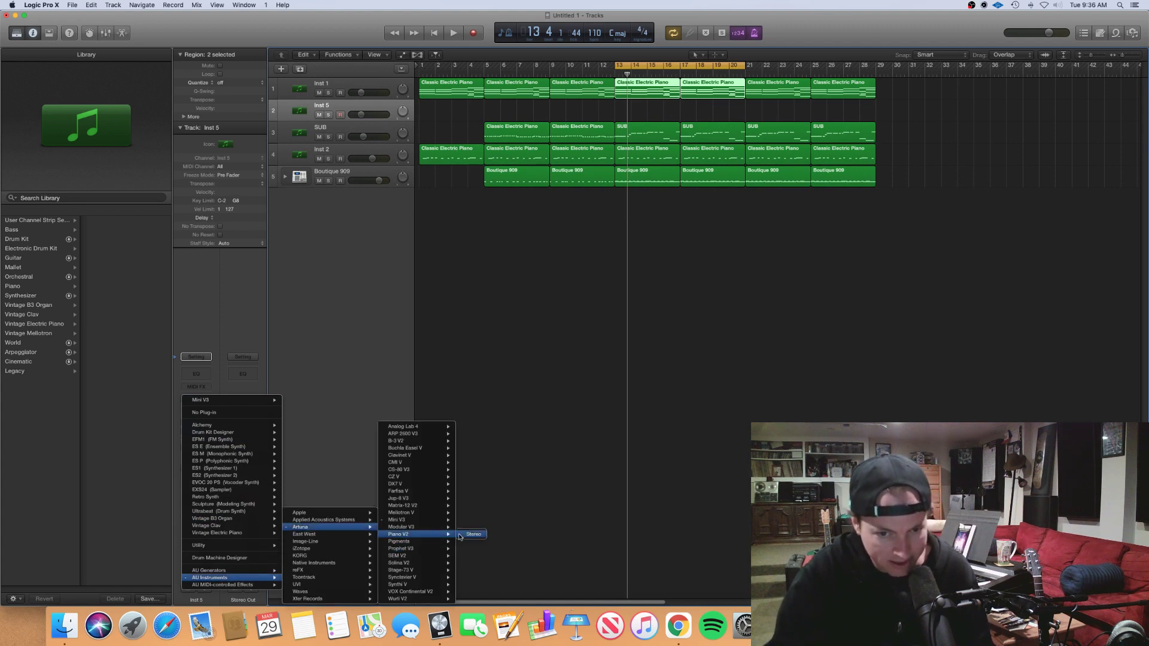
pyautogui.click(466, 534)
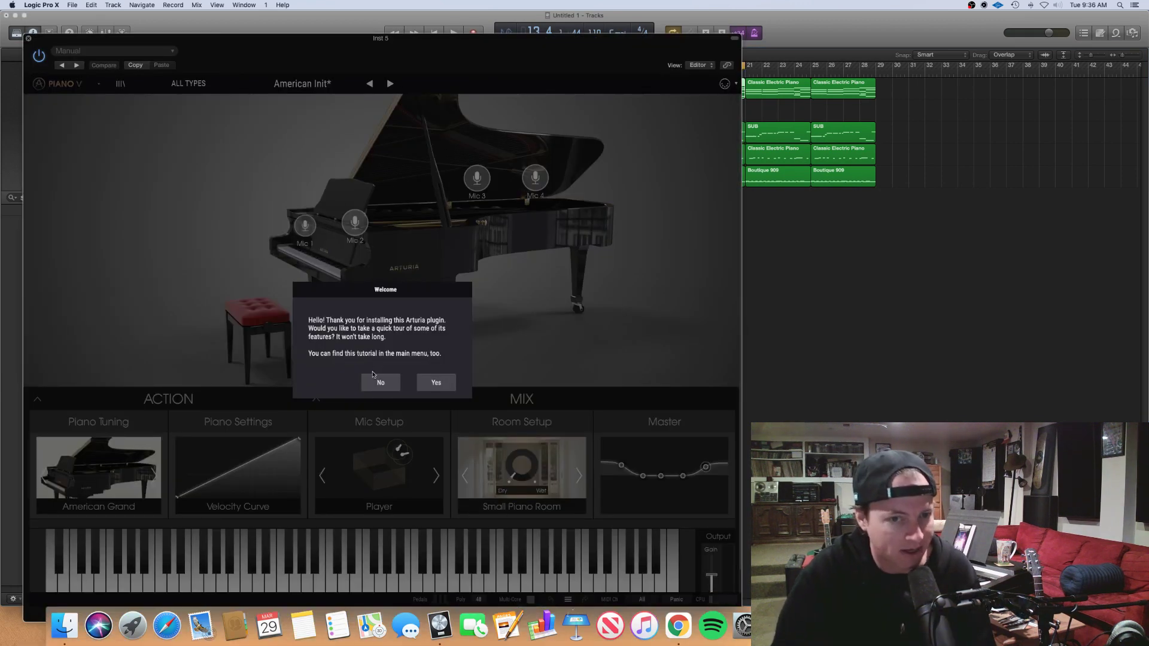
pyautogui.click(375, 380)
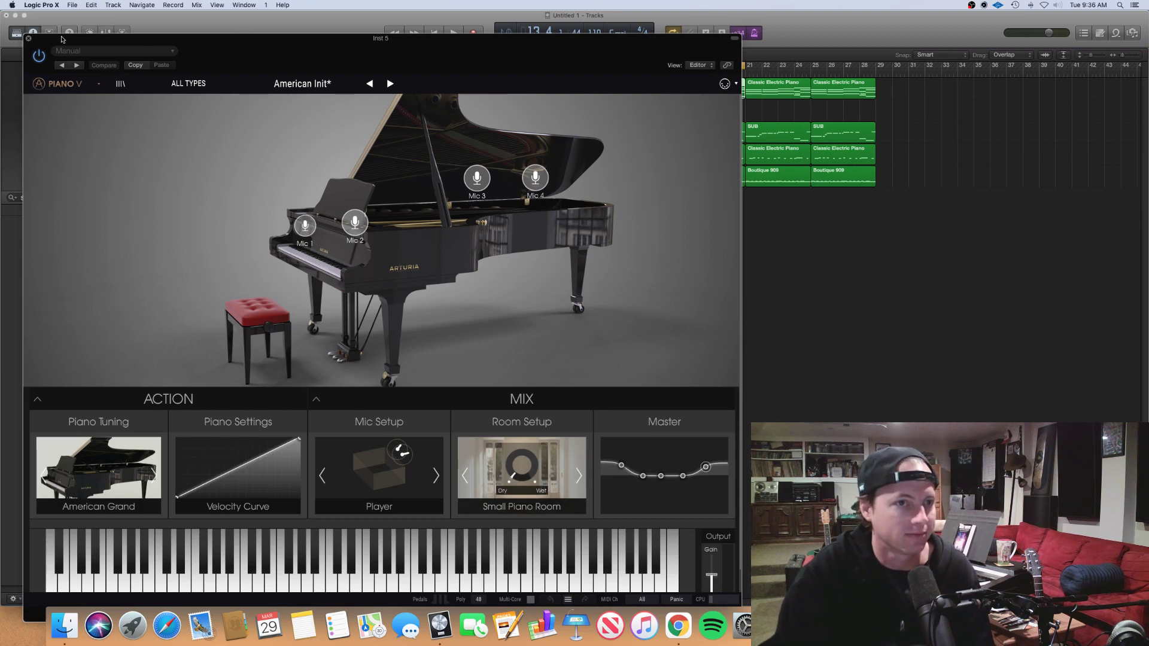
pyautogui.click(27, 39)
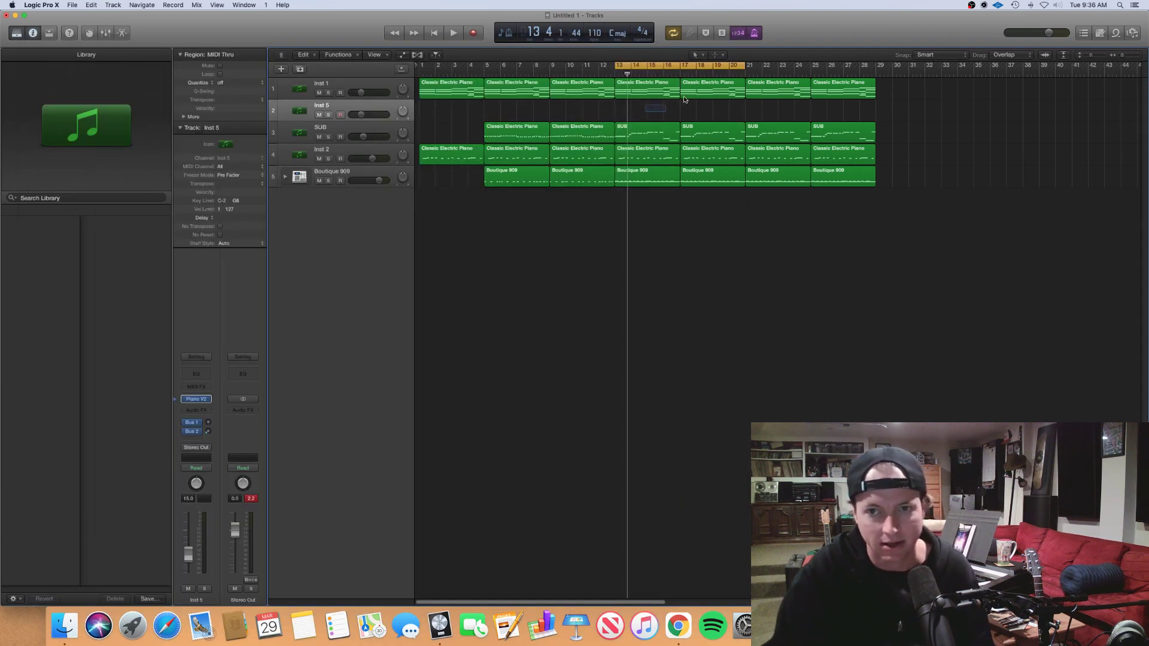
# Step: Copy the two Inst 1 chord regions of bars 13–20 to the piano track and raise its volume to -4.8 dB
pyautogui.moveTo(685, 99); pyautogui.dragTo(701, 111)
pyautogui.press('space')
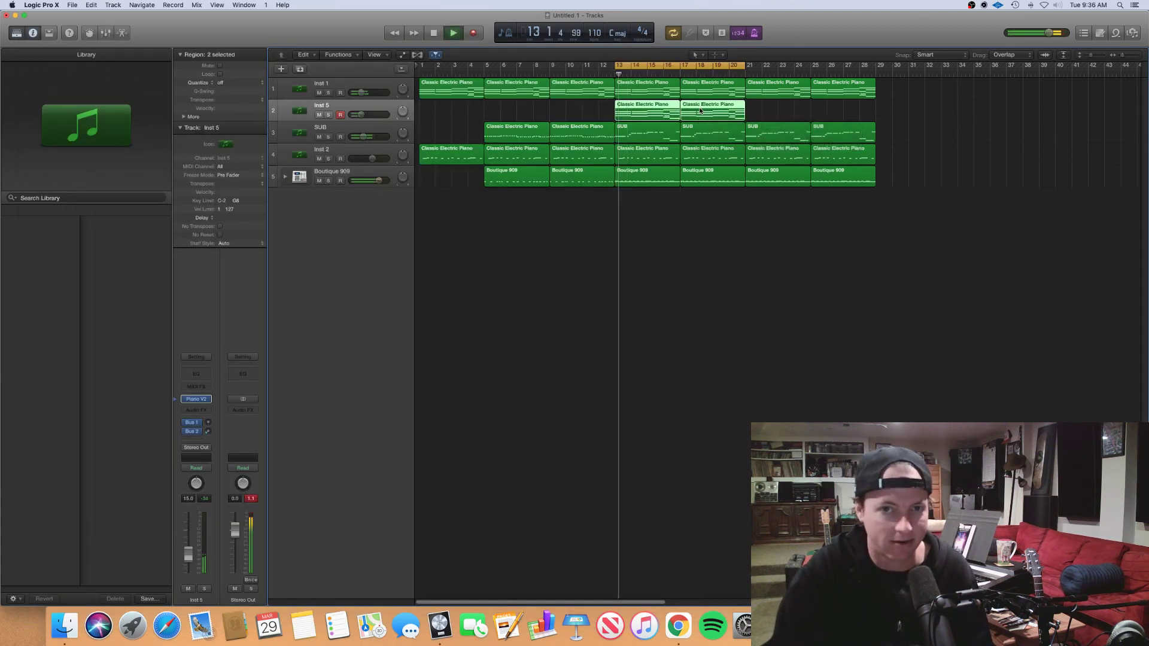
pyautogui.moveTo(361, 114); pyautogui.dragTo(370, 114)
# Step: Open both piano regions in the Piano Roll and solo the piano track
pyautogui.click(612, 113)
pyautogui.moveTo(612, 114); pyautogui.dragTo(691, 116)
pyautogui.press('p')
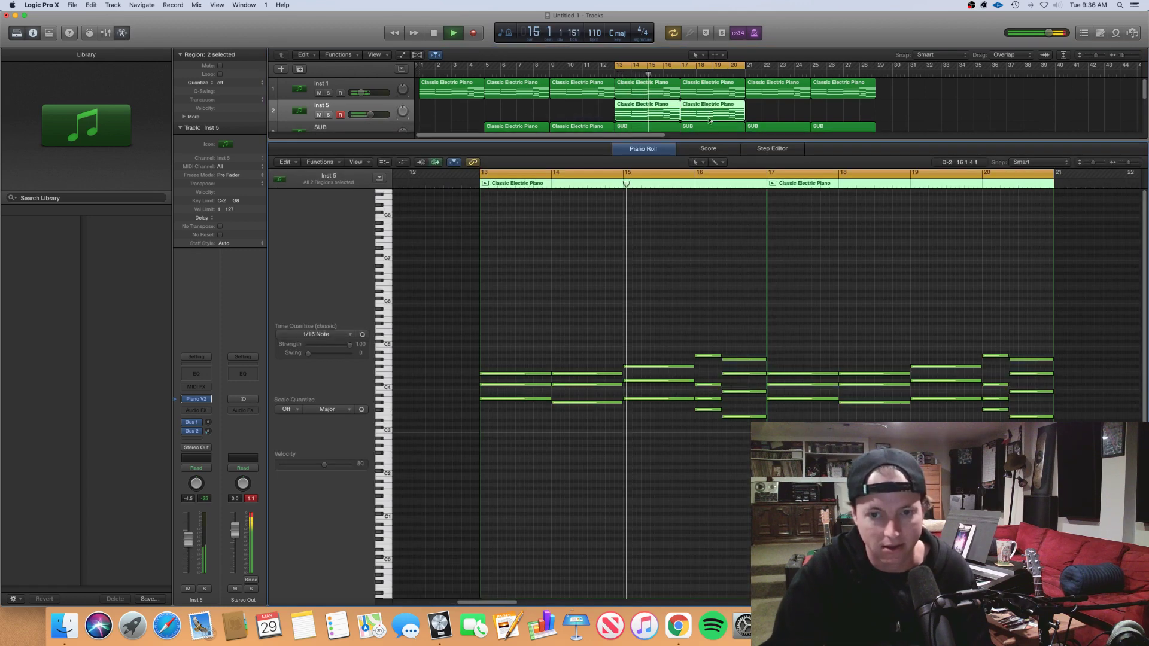
pyautogui.click(328, 115)
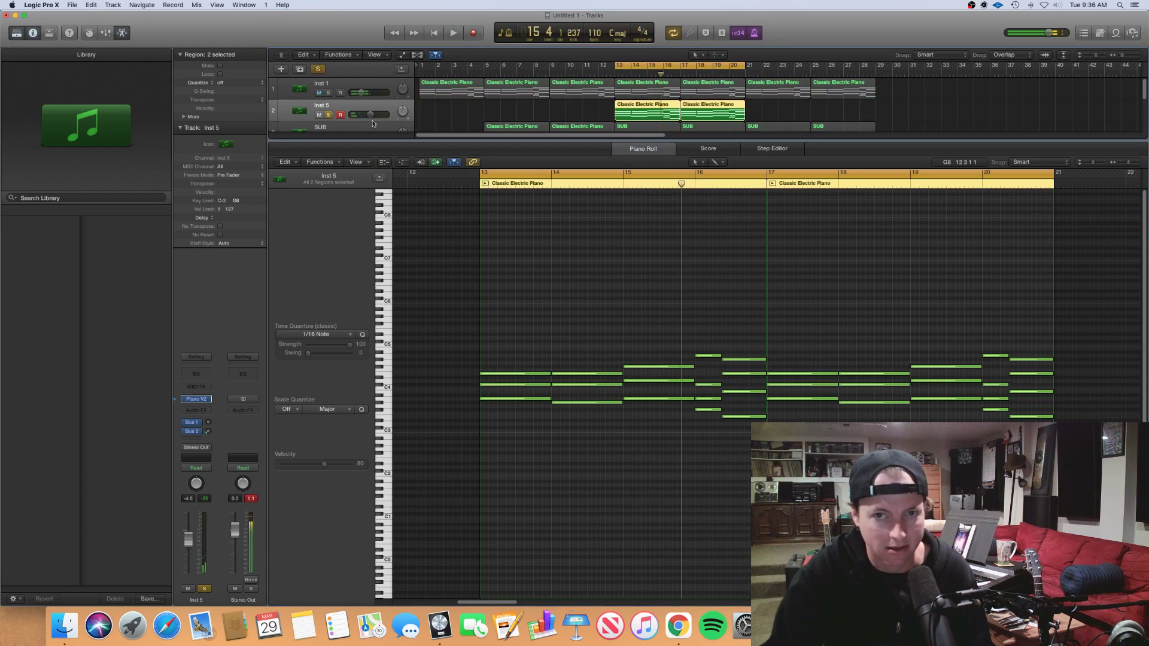
pyautogui.press('Return')
# Step: Turn the sustained piano chords of bars 13 to 15 into two short stabs per bar and play them back
pyautogui.moveTo(461, 275); pyautogui.dragTo(1051, 482)
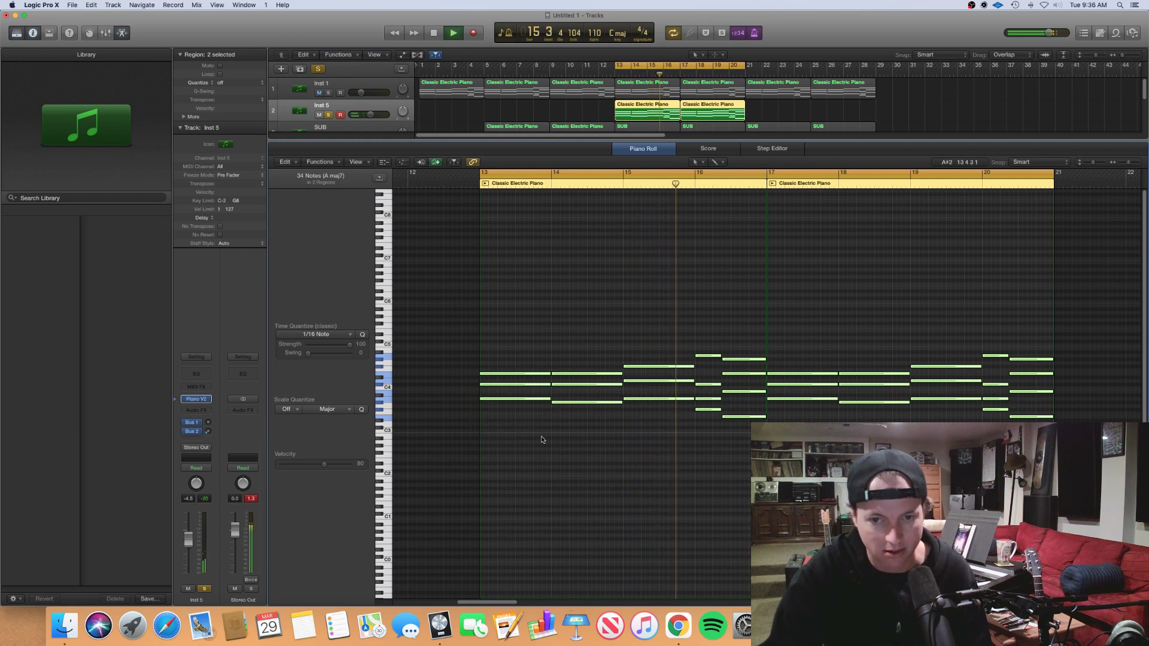
pyautogui.press('space')
pyautogui.moveTo(538, 426); pyautogui.dragTo(538, 377)
pyautogui.moveTo(587, 447); pyautogui.dragTo(666, 378)
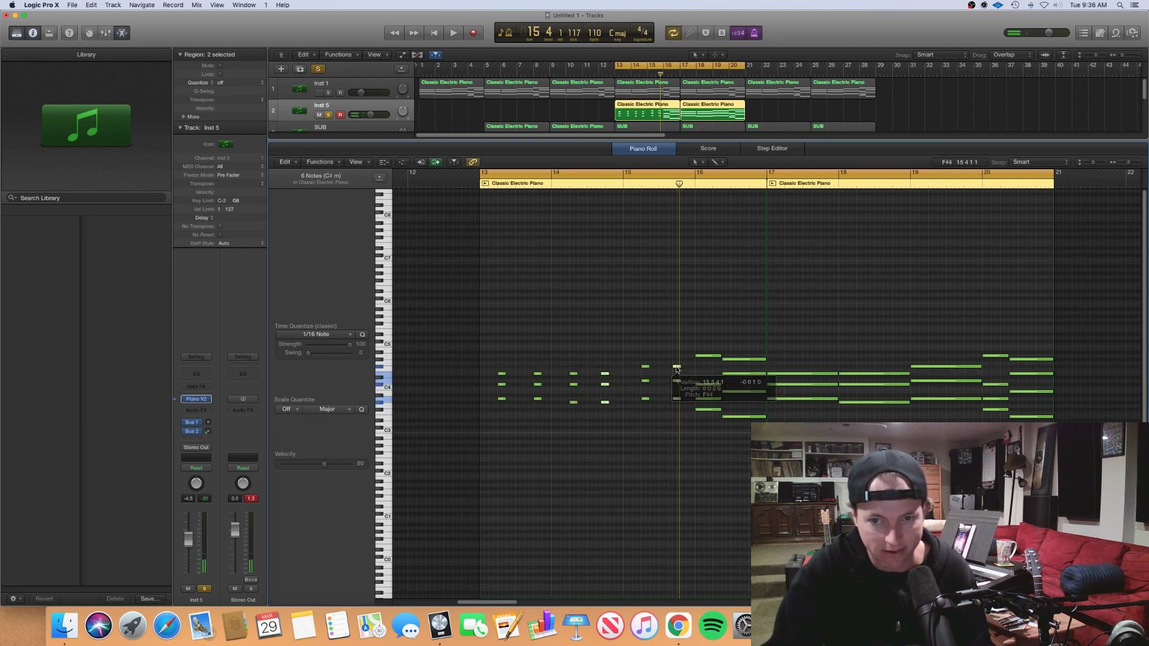
pyautogui.press('space')
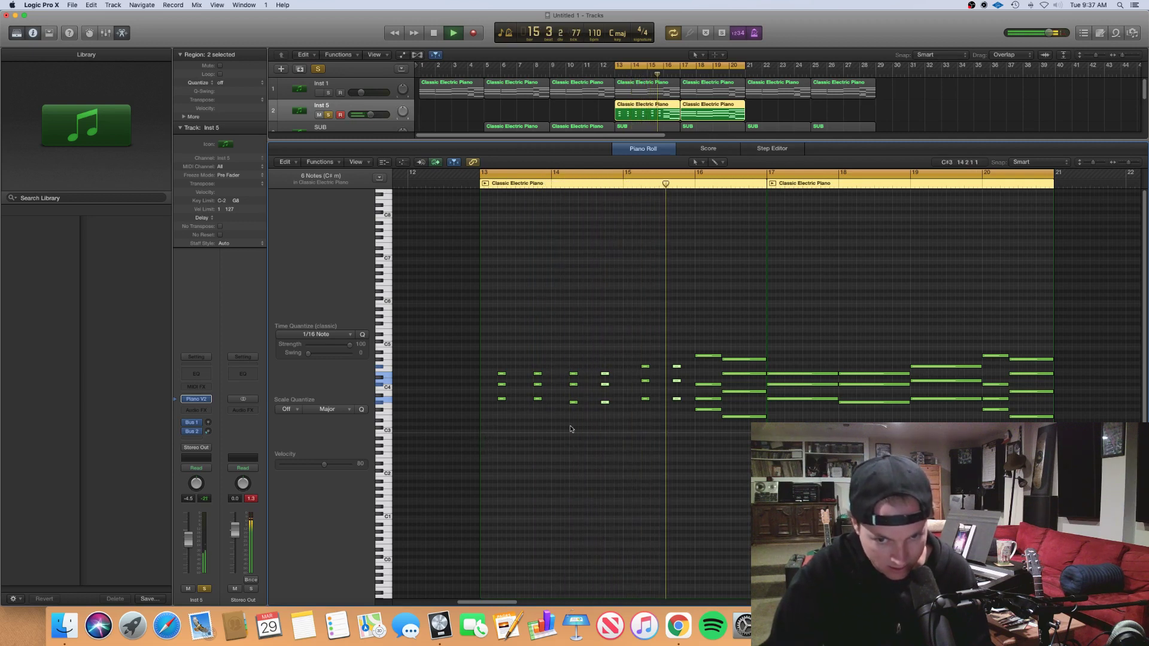
# Step: Move the second chord stabs of bars 14 and 15 a sixteenth note later onto beat 4
pyautogui.press('space')
pyautogui.click(606, 419)
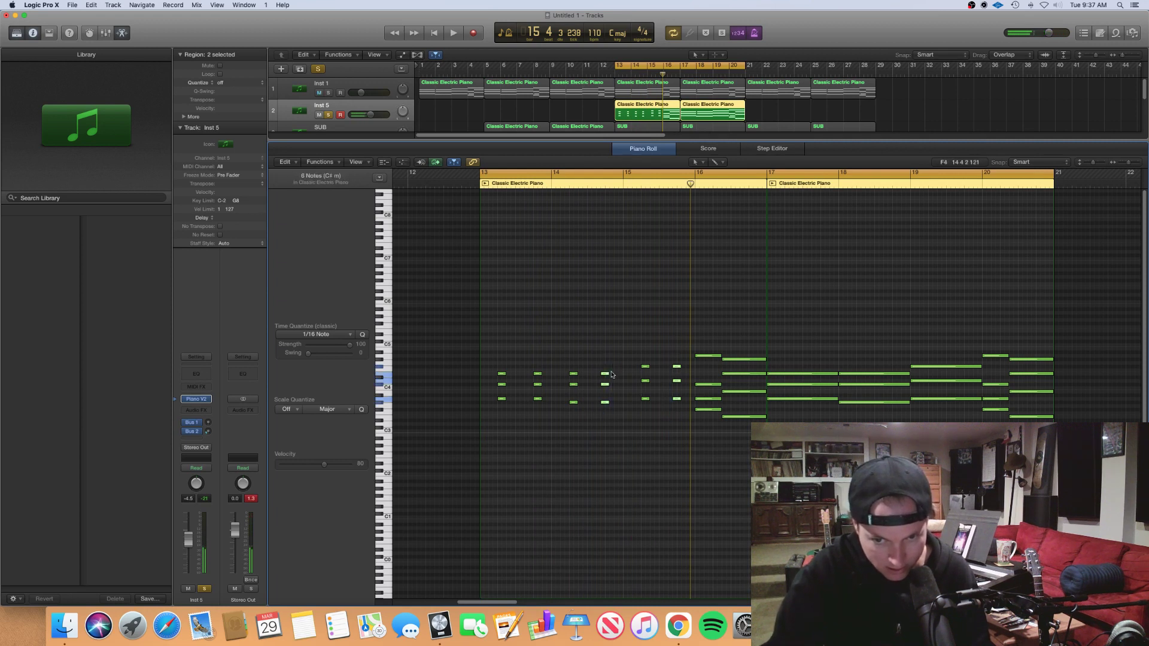
pyautogui.moveTo(605, 375); pyautogui.dragTo(610, 376)
pyautogui.press('space')
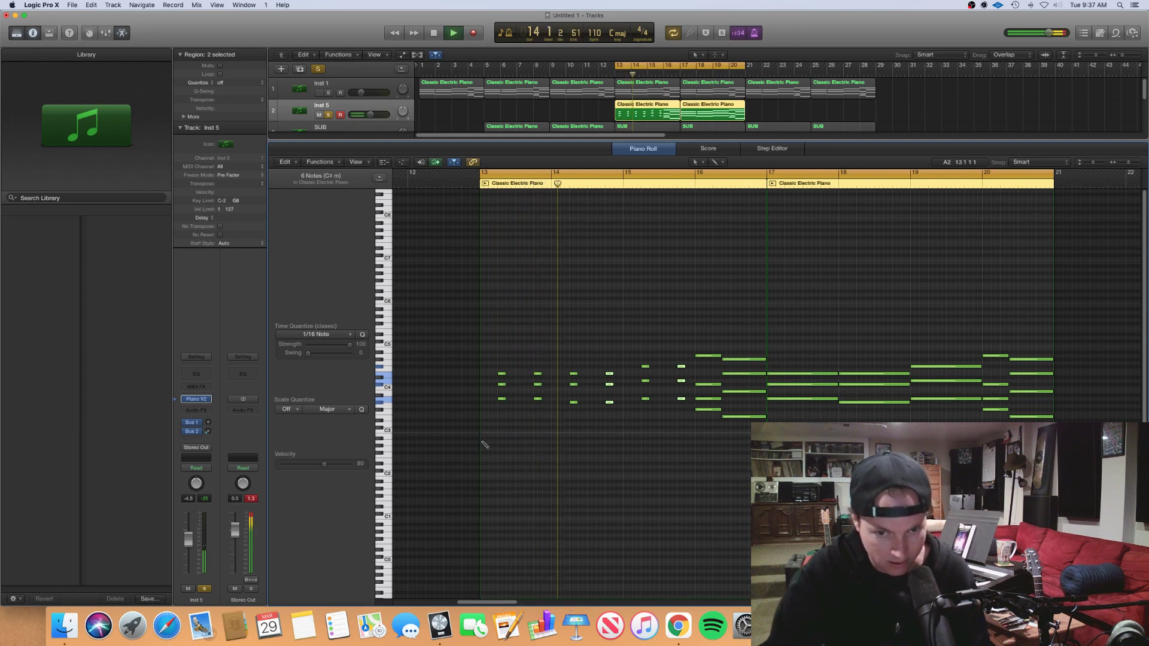
# Step: Draw one-bar bass notes under the piano stabs: A2 in bar 13, C#3 in bar 14 and D3 in bar 15
pyautogui.moveTo(483, 443); pyautogui.dragTo(546, 458)
pyautogui.click(553, 426)
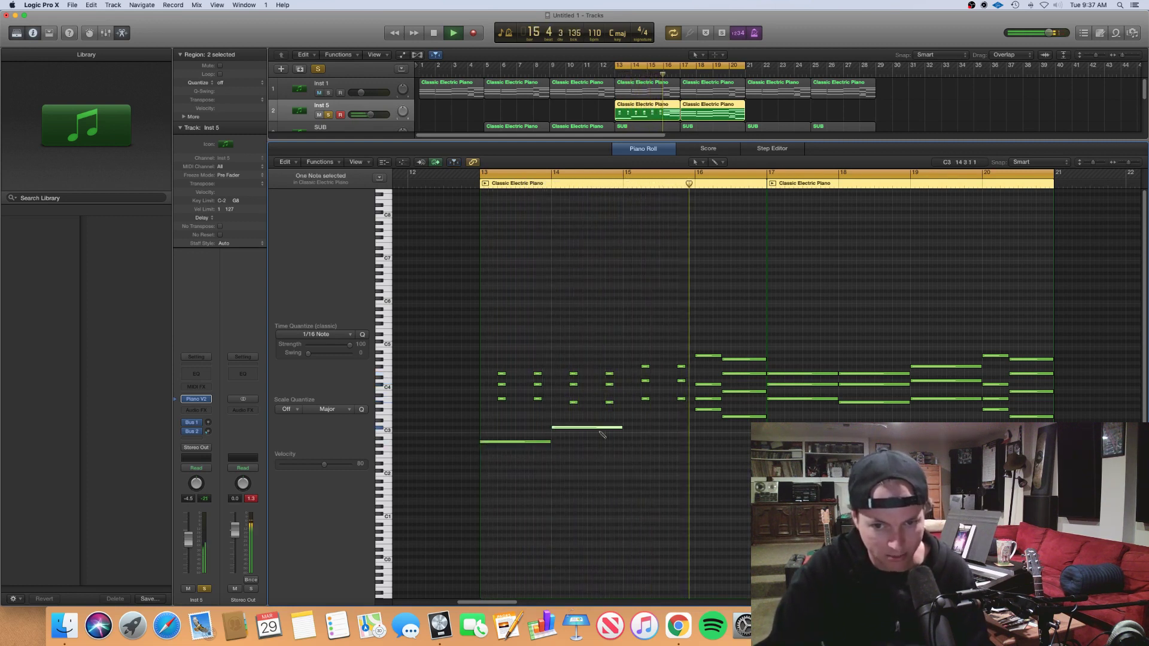
pyautogui.moveTo(628, 424); pyautogui.dragTo(632, 437)
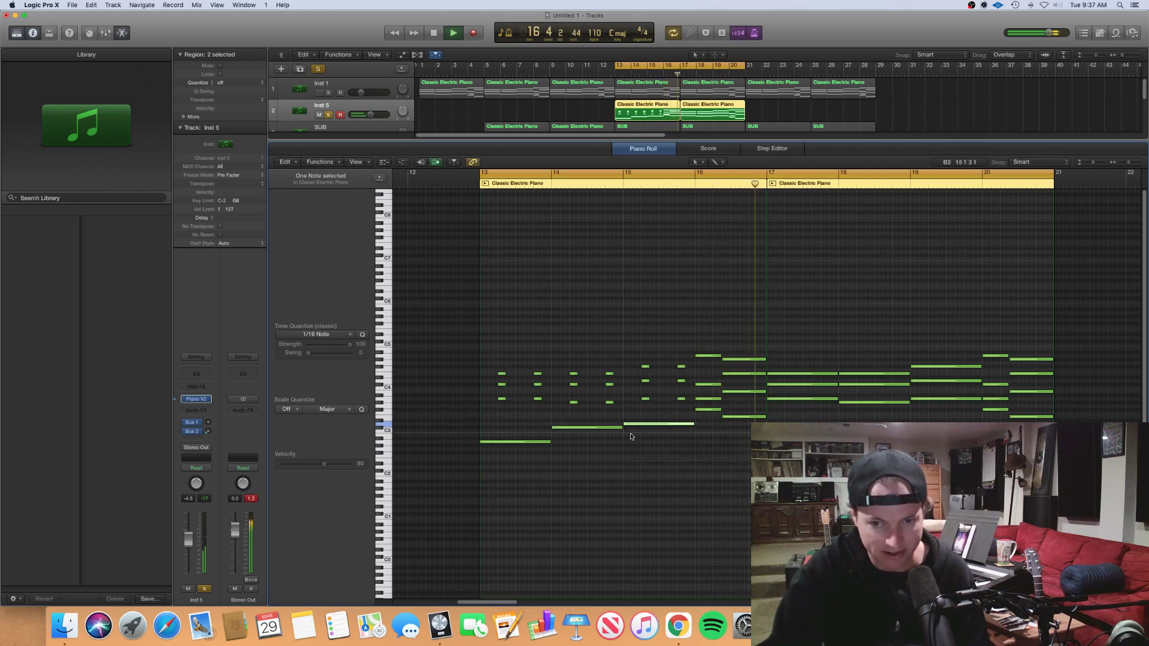
pyautogui.press('space')
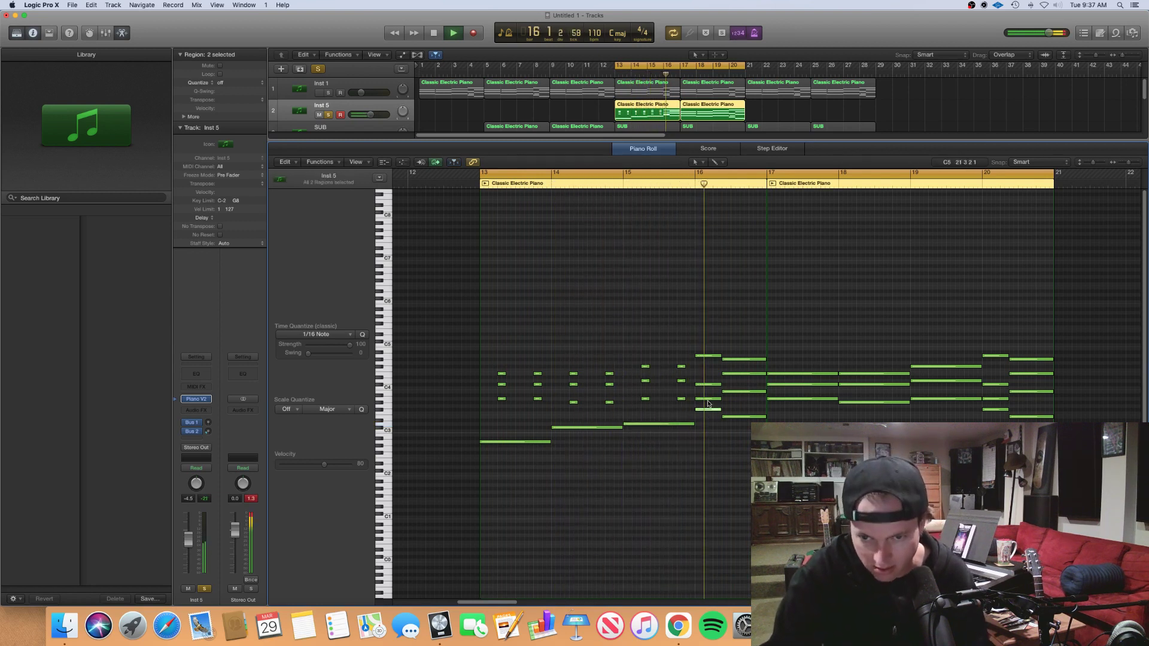
# Step: Shorten and delay the two piano chords of bar 16 and add a short low bass note ahead of each
pyautogui.moveTo(707, 441); pyautogui.dragTo(704, 355)
pyautogui.moveTo(737, 438); pyautogui.dragTo(749, 361)
pyautogui.moveTo(714, 428); pyautogui.dragTo(723, 357)
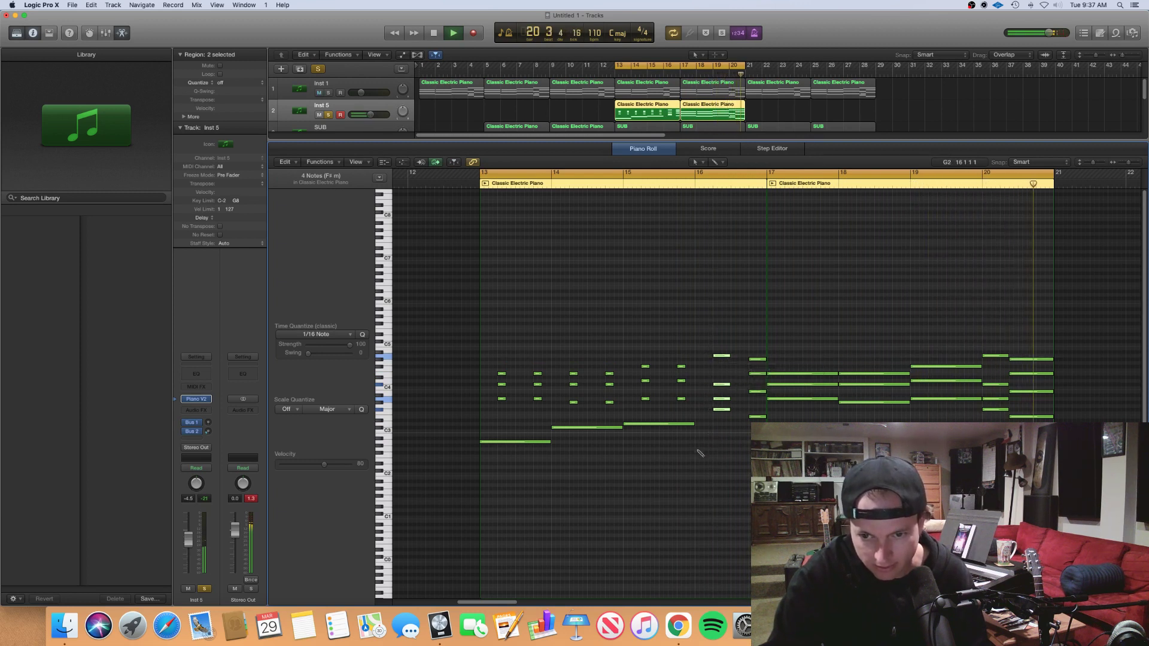
pyautogui.click(698, 452)
pyautogui.click(723, 460)
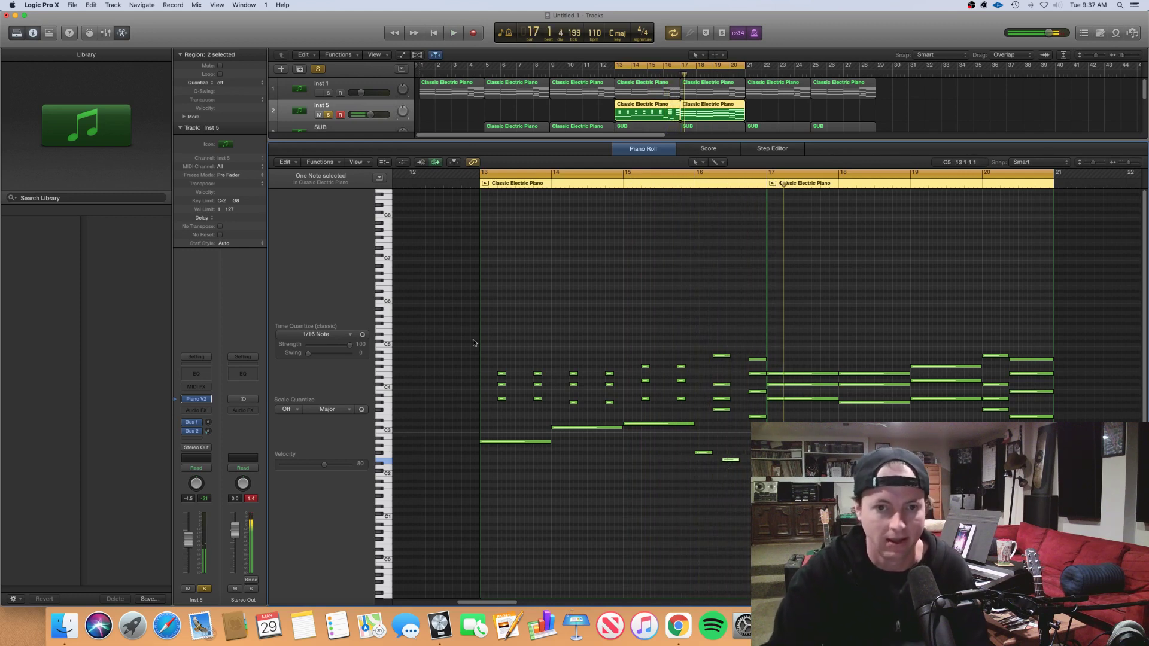
# Step: Replace the notes of the bar 17–20 piano region with a copy of the bar 13–16 stabs and bass notes
pyautogui.moveTo(839, 423); pyautogui.dragTo(1083, 288)
pyautogui.press('Delete')
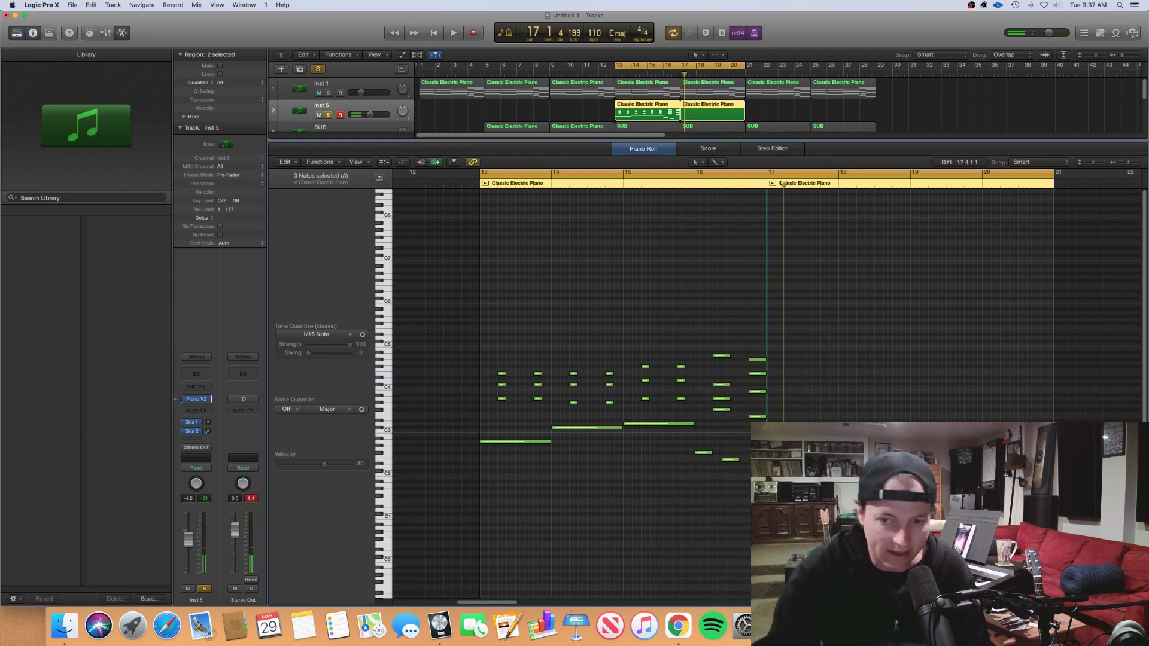
pyautogui.press('super+a')
pyautogui.moveTo(529, 443); pyautogui.dragTo(821, 443)
# Step: Apply the Humanize MIDI transform to all notes in both piano regions and play the result
pyautogui.moveTo(438, 293); pyautogui.dragTo(1142, 492)
pyautogui.click(321, 162)
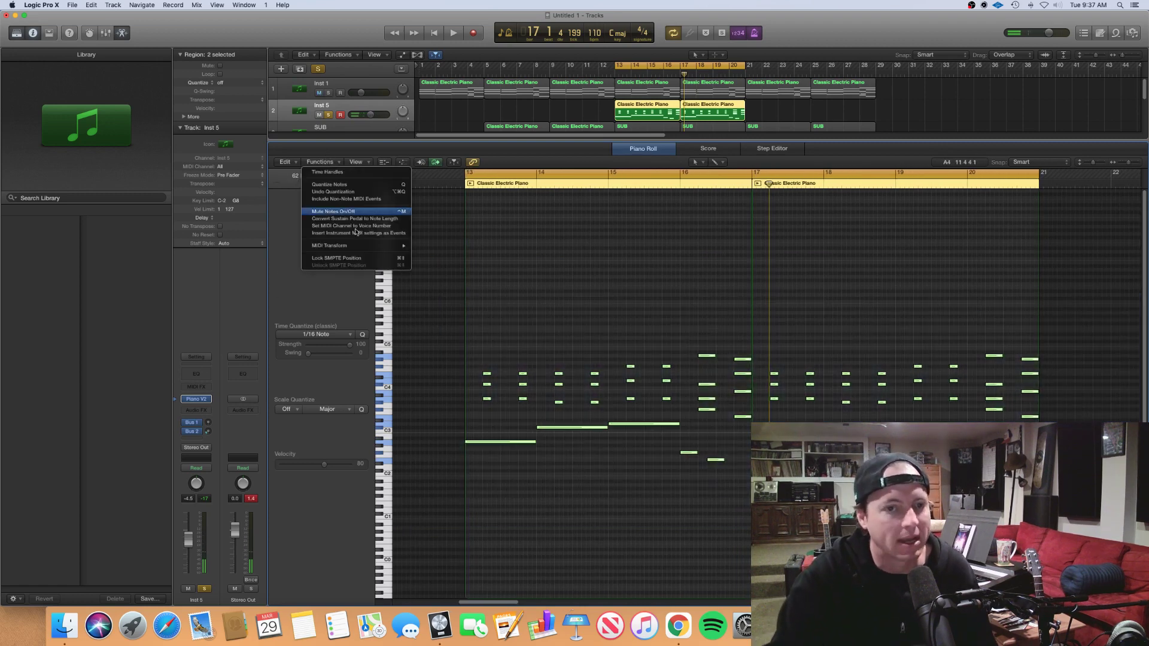
pyautogui.moveTo(363, 248)
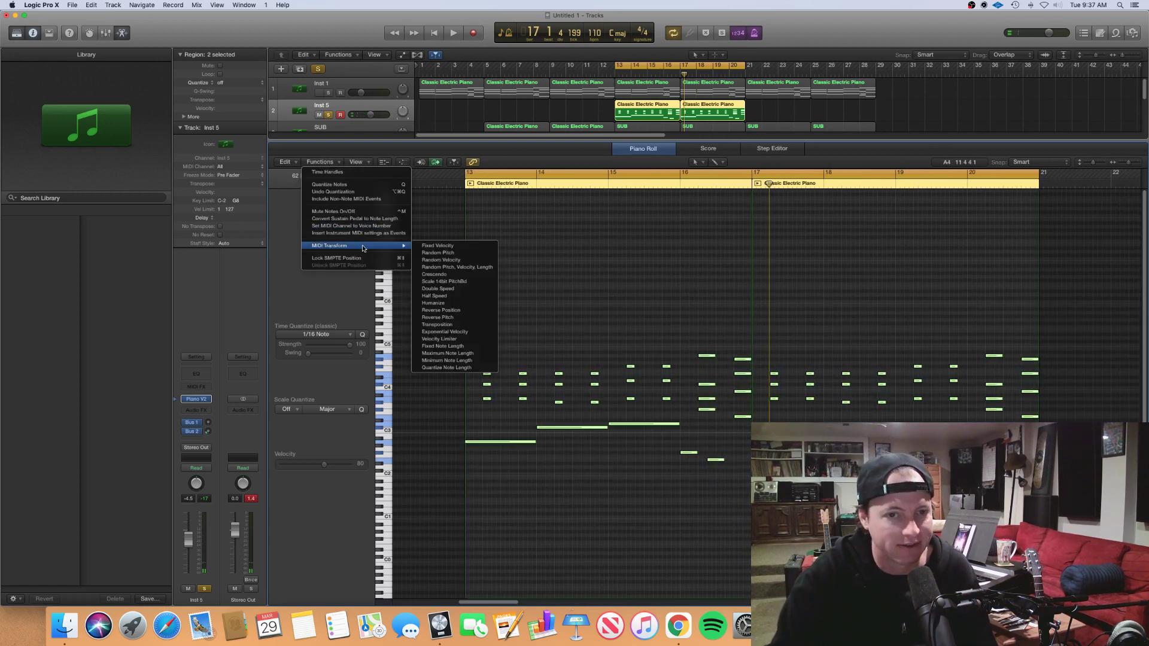
pyautogui.click(468, 307)
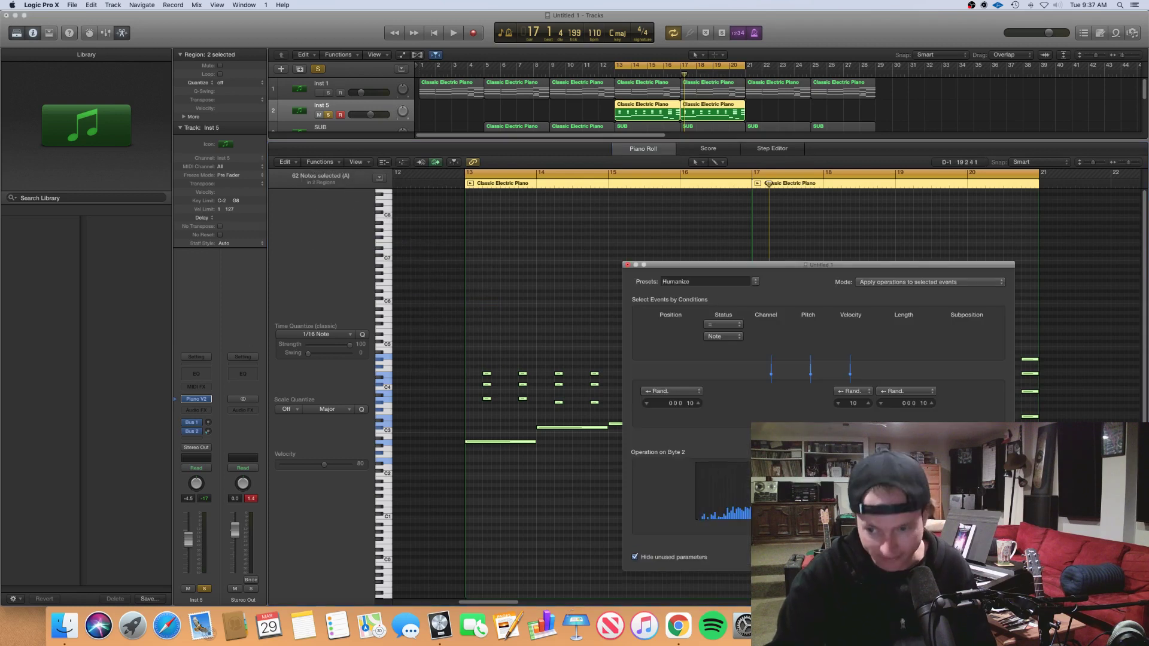
pyautogui.click(627, 265)
pyautogui.click(747, 440)
pyautogui.press('space')
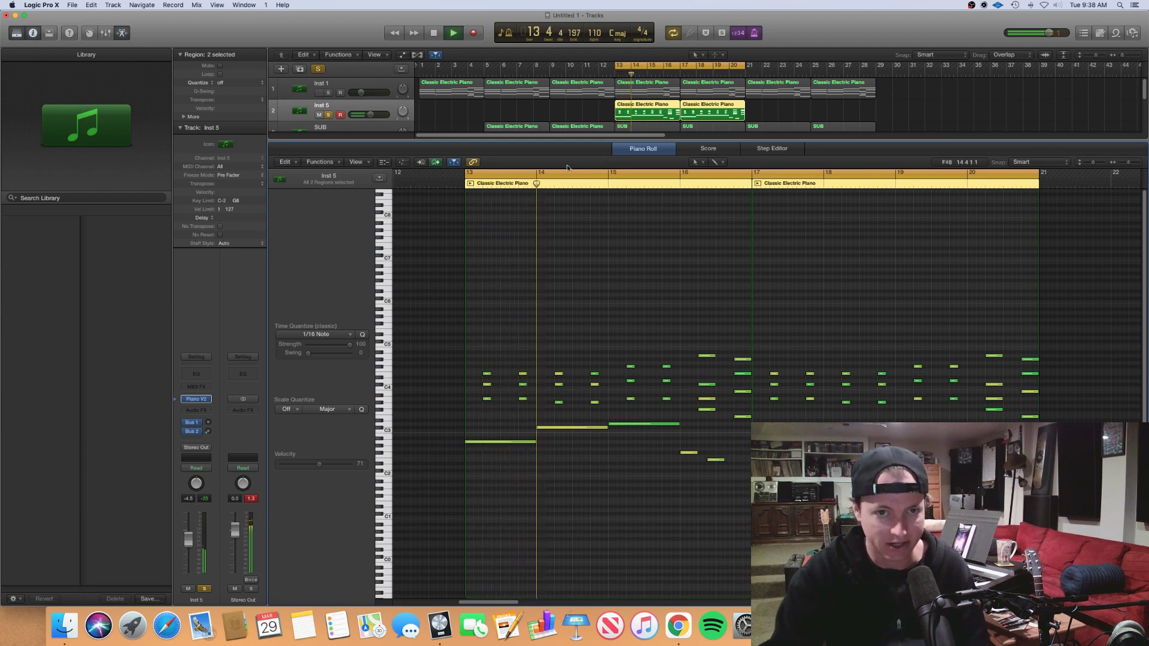
# Step: Unsolo the piano track, raise its volume to -1.5 dB and close the Piano Roll
pyautogui.click(327, 115)
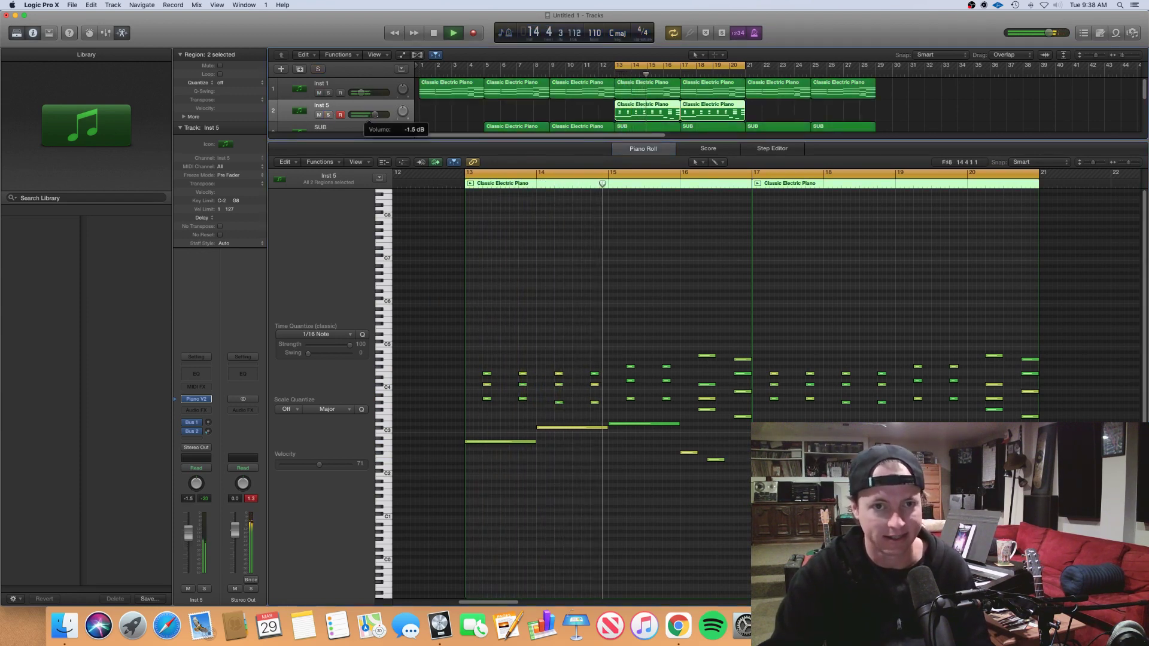
pyautogui.press('p')
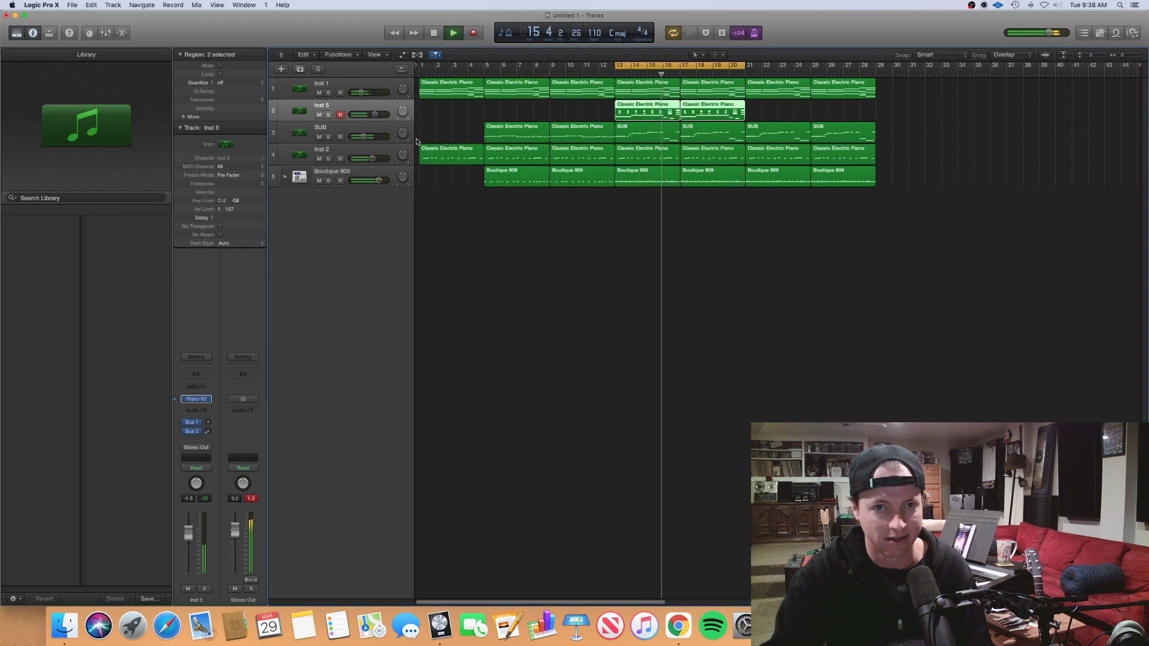
# Step: Copy the two piano regions from bars 13–20 to bars 5–12 and play from bar 5 with automation shown
pyautogui.click(585, 110)
pyautogui.moveTo(646, 111); pyautogui.dragTo(510, 114)
pyautogui.moveTo(510, 114); pyautogui.dragTo(575, 114)
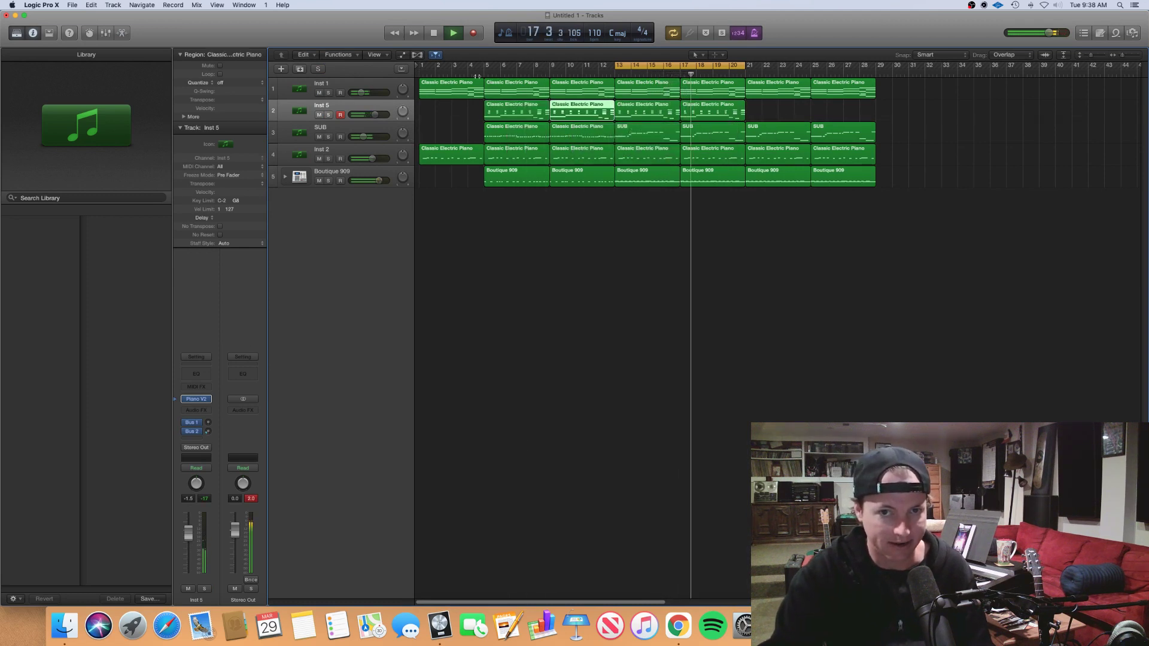
pyautogui.click(473, 73)
pyautogui.press('a')
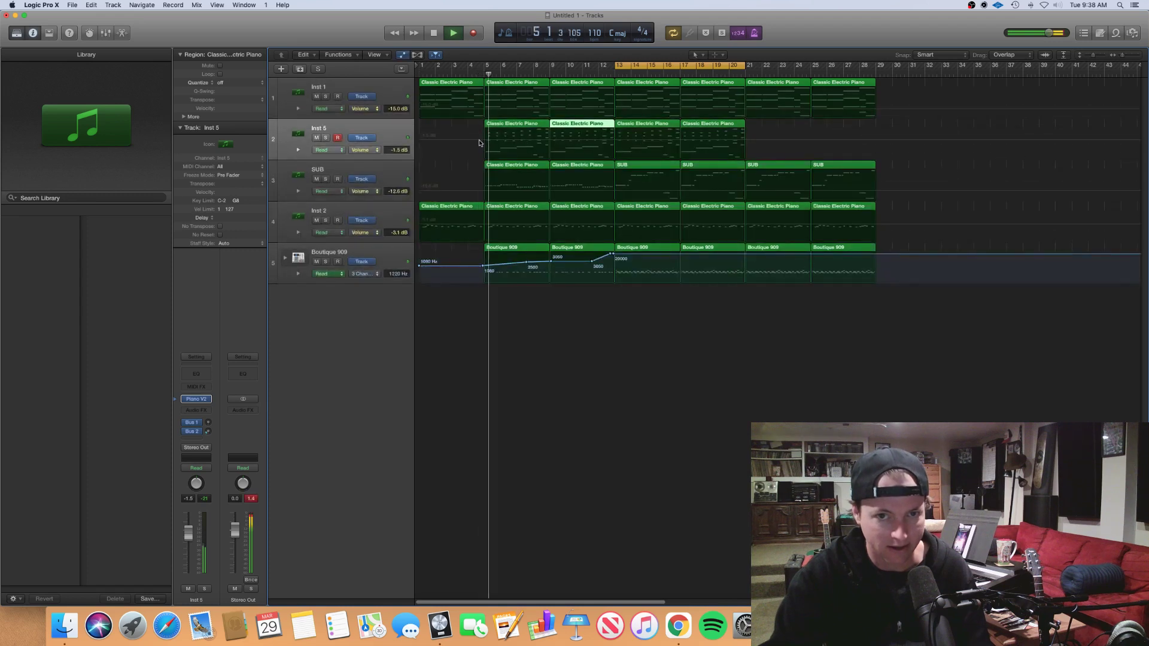
pyautogui.click(479, 141)
pyautogui.click(372, 128)
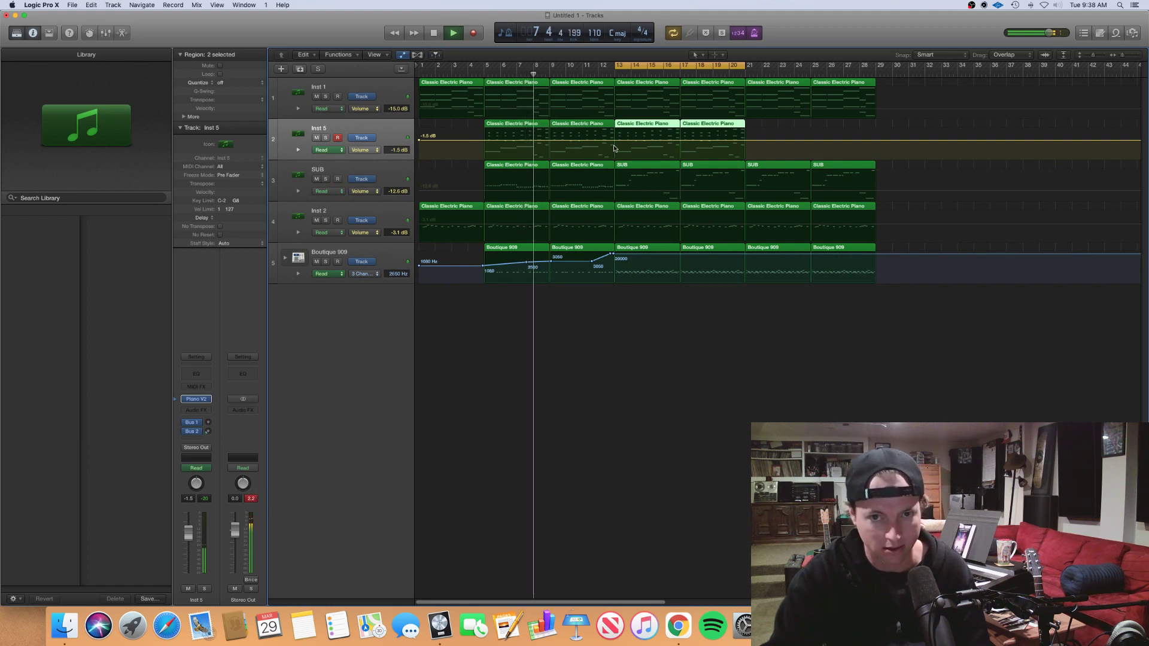
# Step: Solo the piano track, add a Compressor with a lower threshold and a higher ratio, and unsolo the track
pyautogui.click(326, 137)
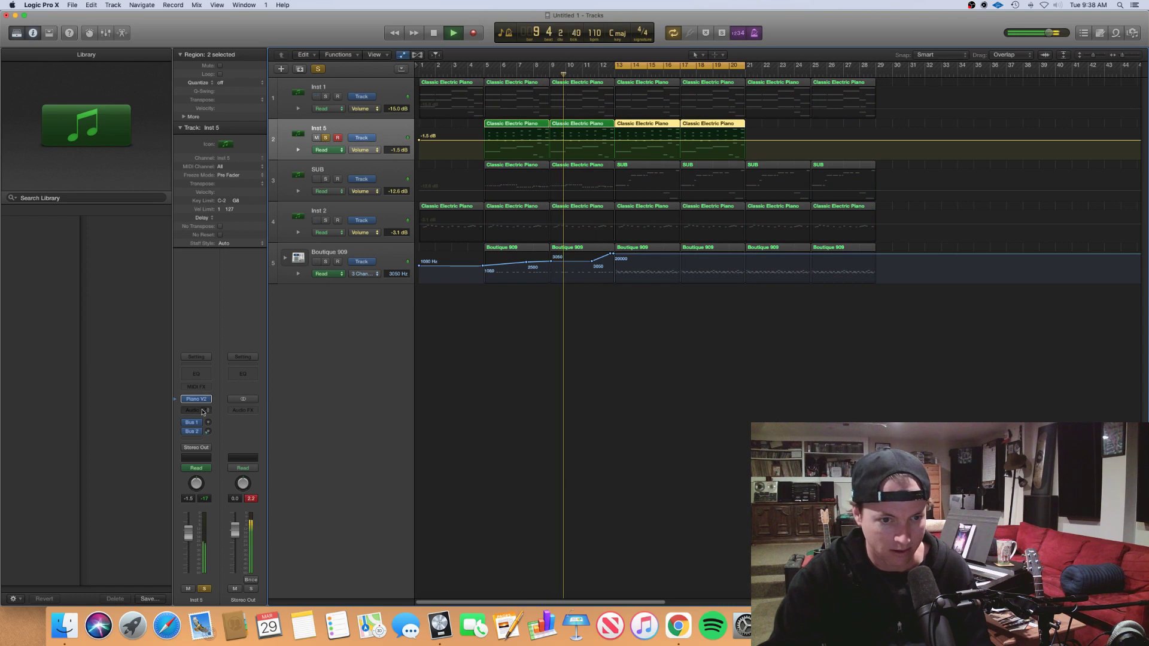
pyautogui.click(199, 364)
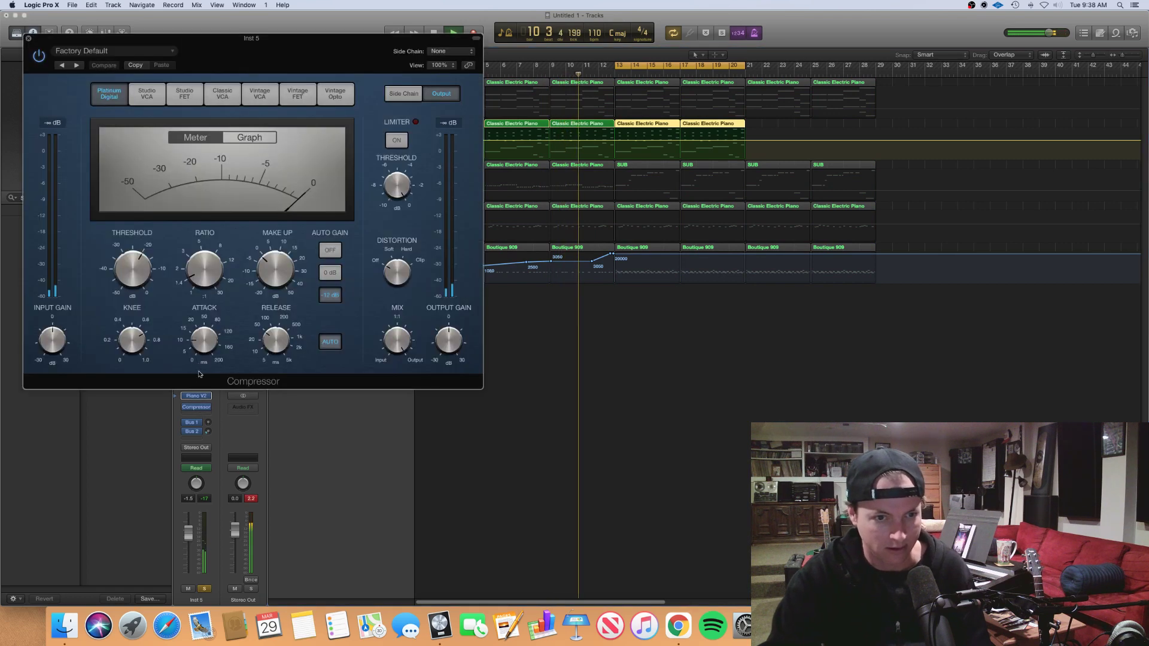
pyautogui.moveTo(136, 270); pyautogui.dragTo(136, 305)
pyautogui.moveTo(203, 280); pyautogui.dragTo(203, 236)
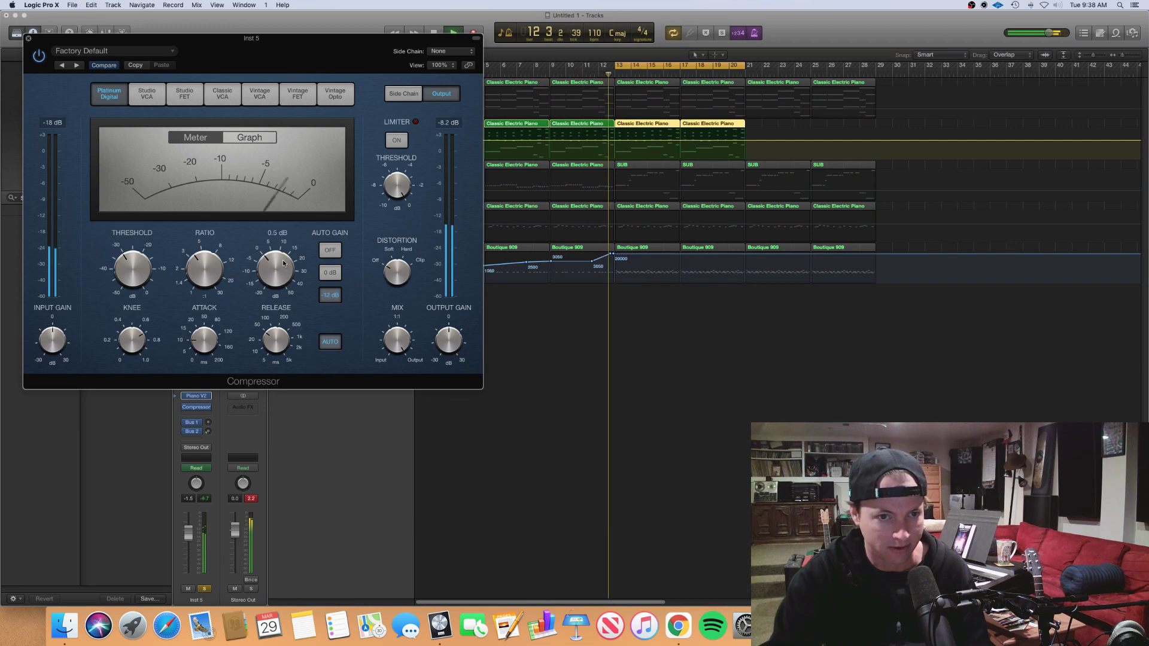
pyautogui.click(27, 39)
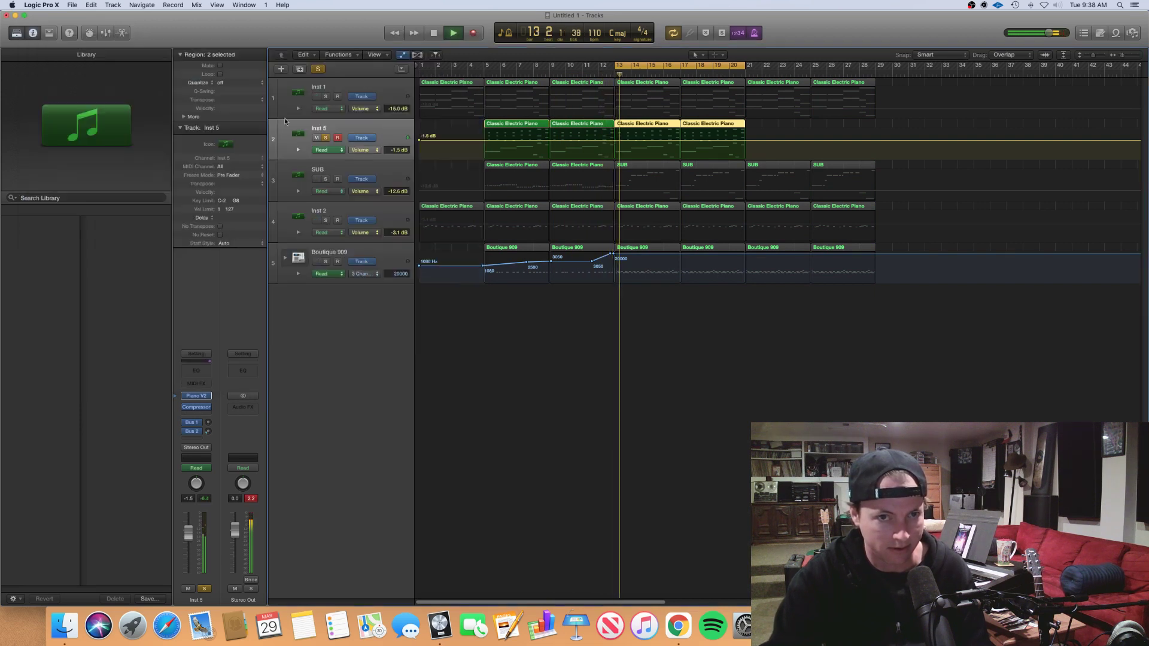
pyautogui.click(325, 138)
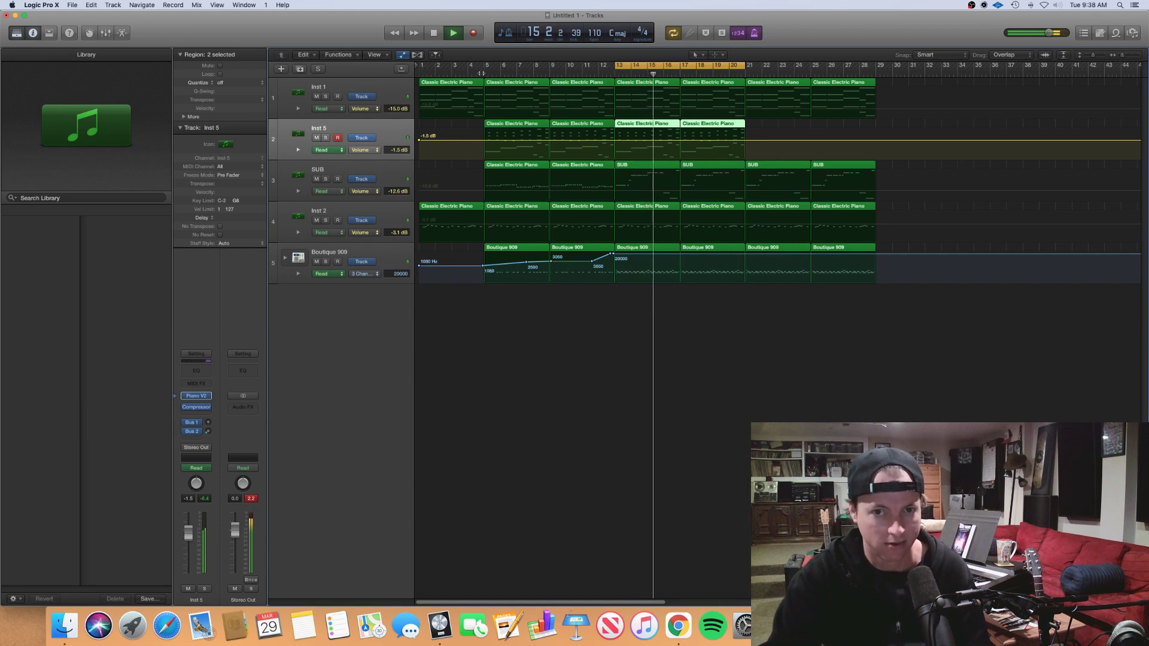
# Step: Add a stereo Waves H-Delay to the piano track, set its delay to 1/4, play the result and hide the automation
pyautogui.click(196, 417)
pyautogui.moveTo(228, 525)
pyautogui.moveTo(281, 592)
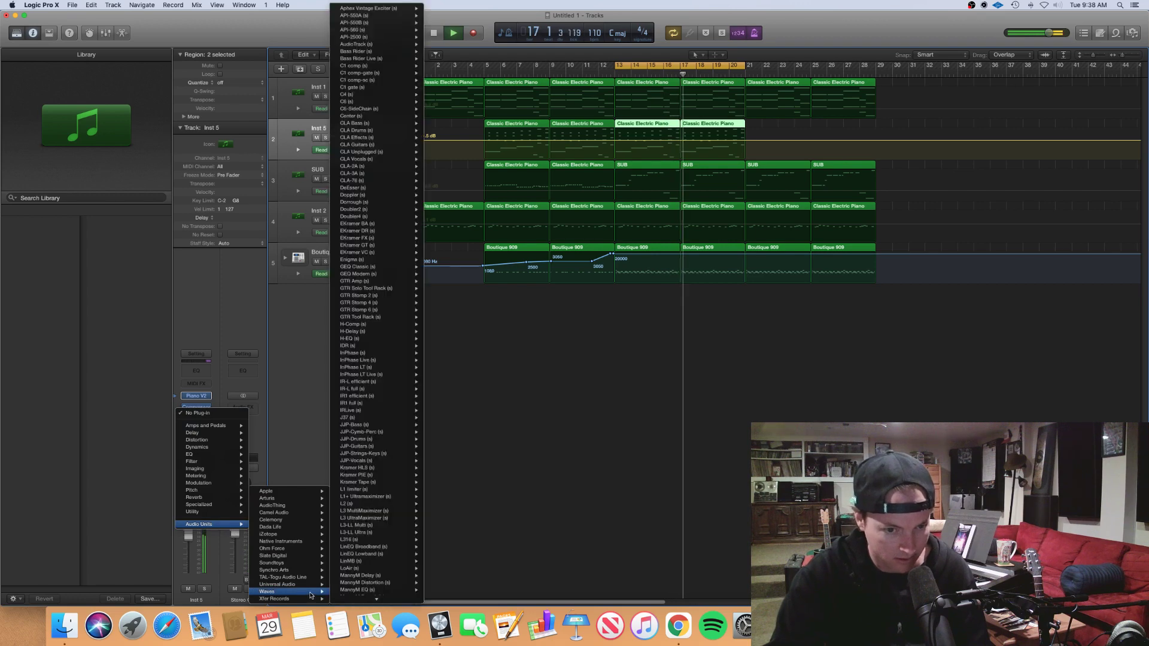
pyautogui.moveTo(405, 332)
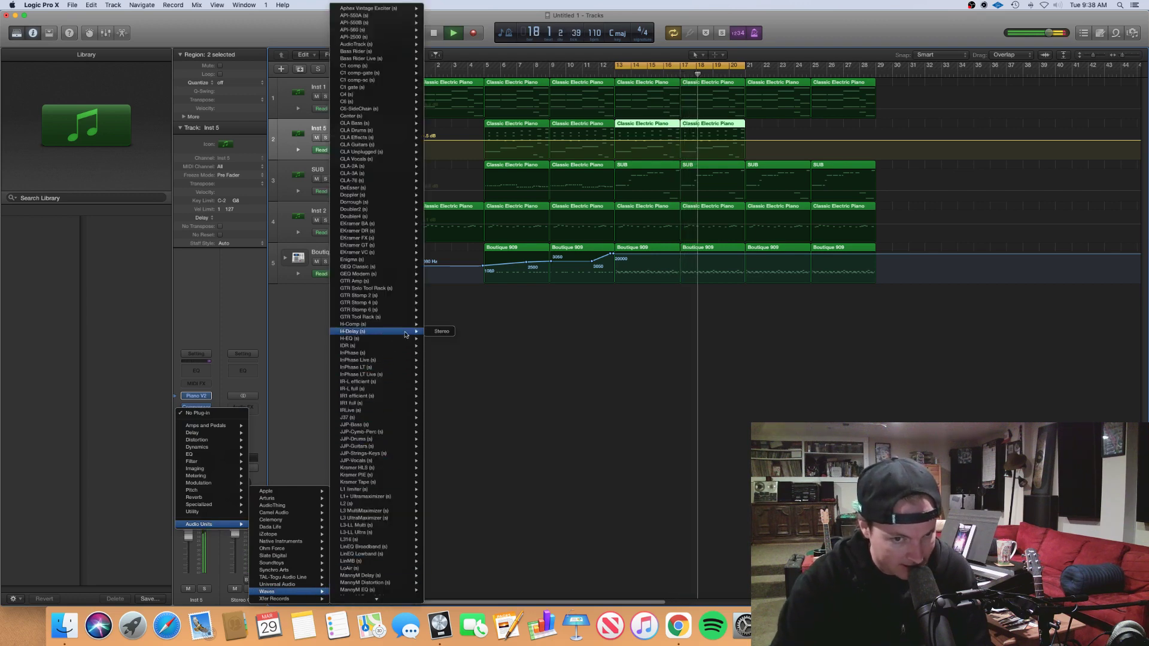
pyautogui.click(441, 332)
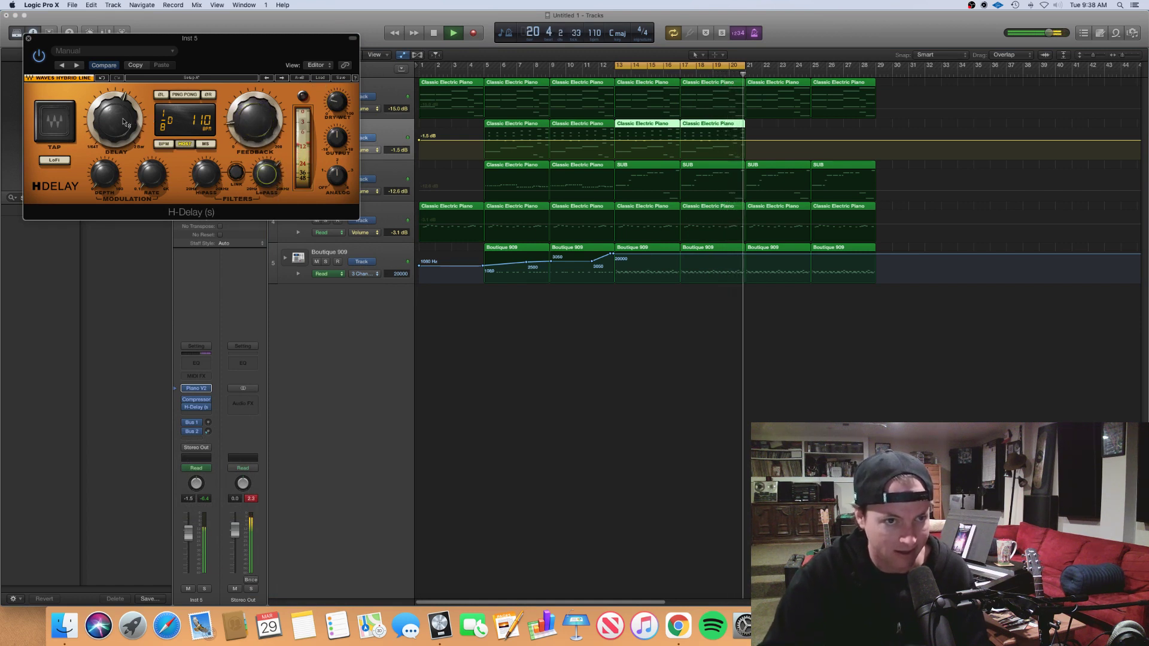
pyautogui.moveTo(123, 119); pyautogui.dragTo(122, 109)
pyautogui.press('space')
pyautogui.press('space')
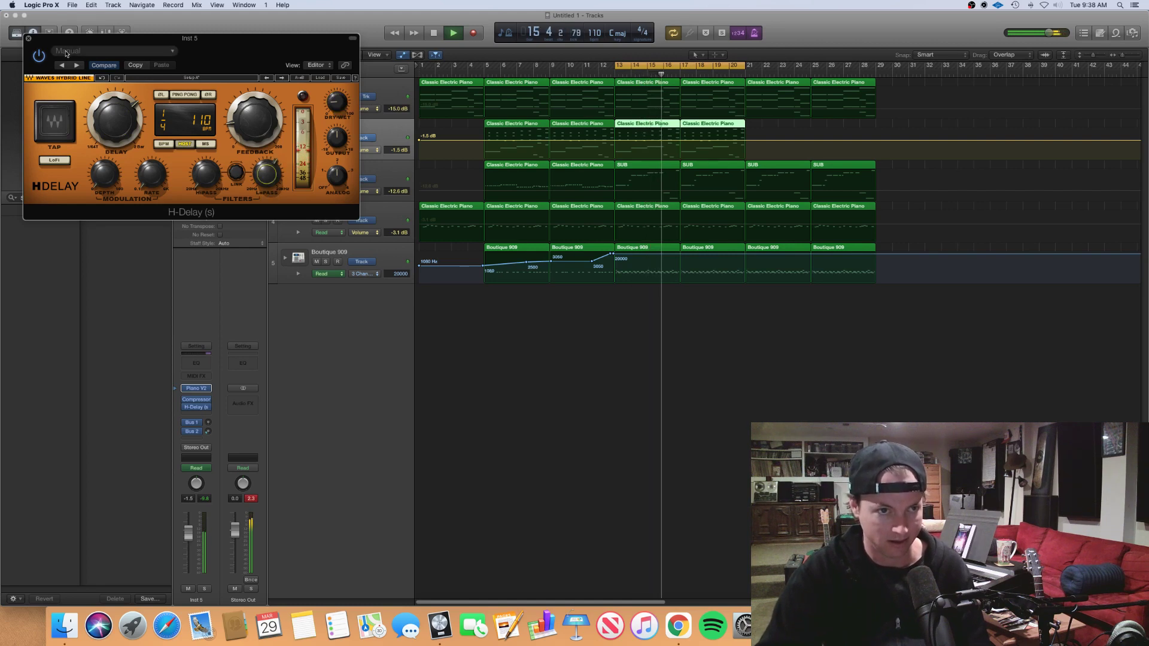
pyautogui.click(28, 40)
pyautogui.press('a')
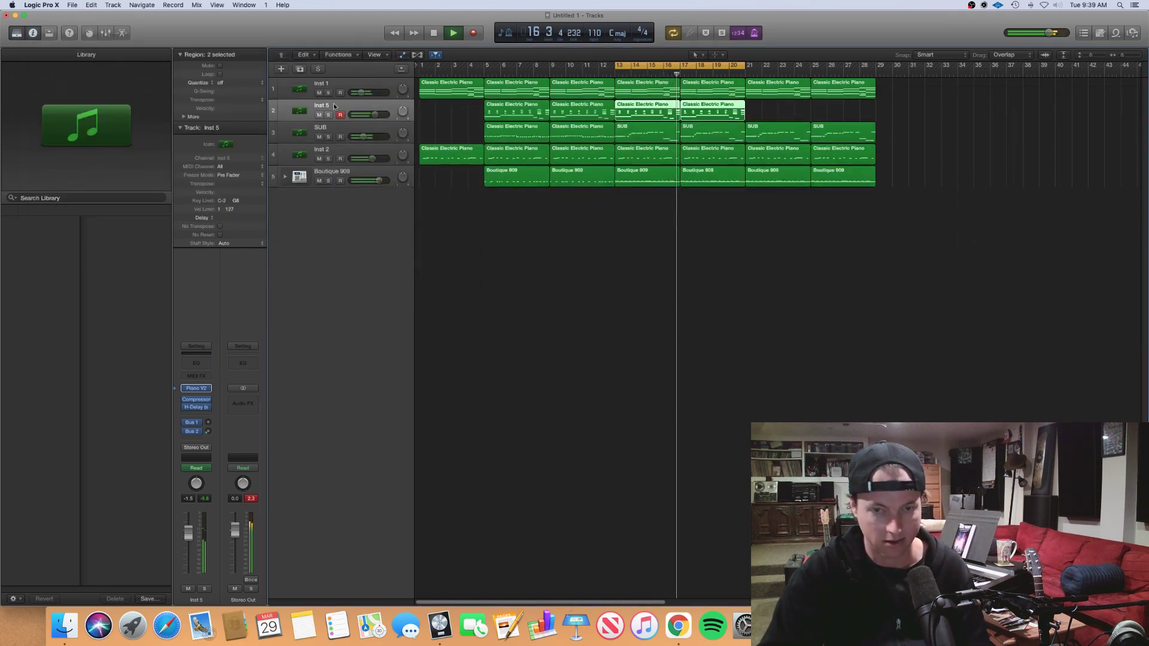
# Step: Delete the piano regions in bars 5–12 and copy the bar 13–20 piano regions to bars 21–28
pyautogui.click(485, 73)
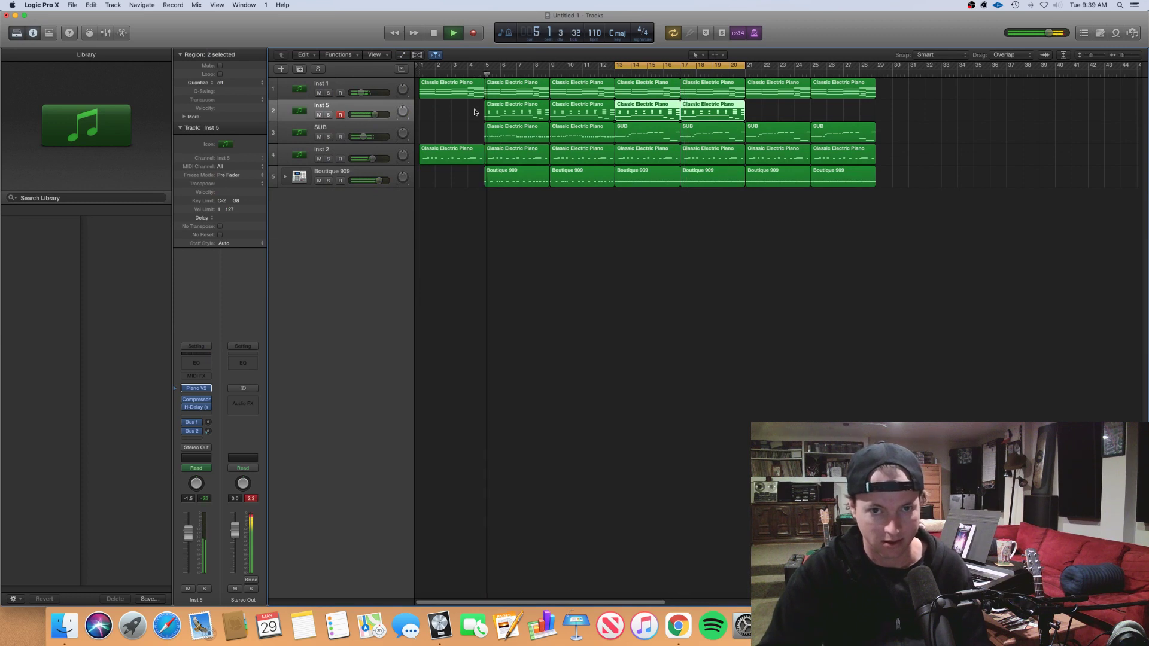
pyautogui.moveTo(469, 111); pyautogui.dragTo(604, 114)
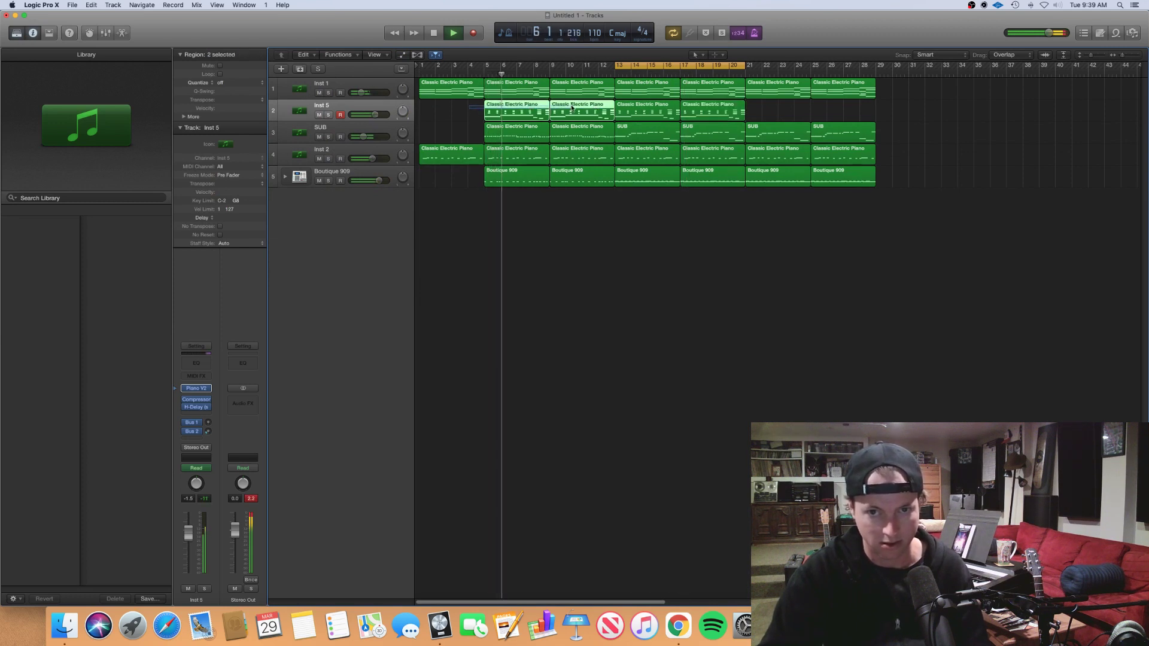
pyautogui.press('Delete')
pyautogui.moveTo(776, 113); pyautogui.dragTo(636, 106)
pyautogui.moveTo(637, 104); pyautogui.dragTo(767, 103)
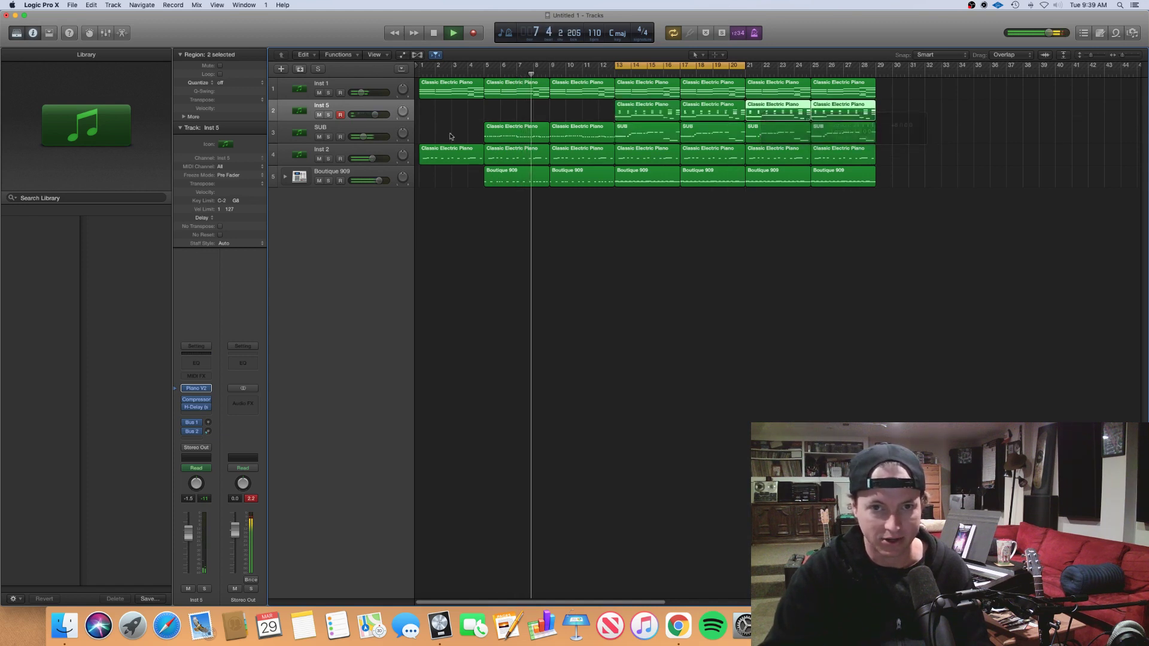
pyautogui.press('space')
# Step: Add a Channel EQ to the SUB track and show its Low Cut Frequency automation
pyautogui.press('Down')
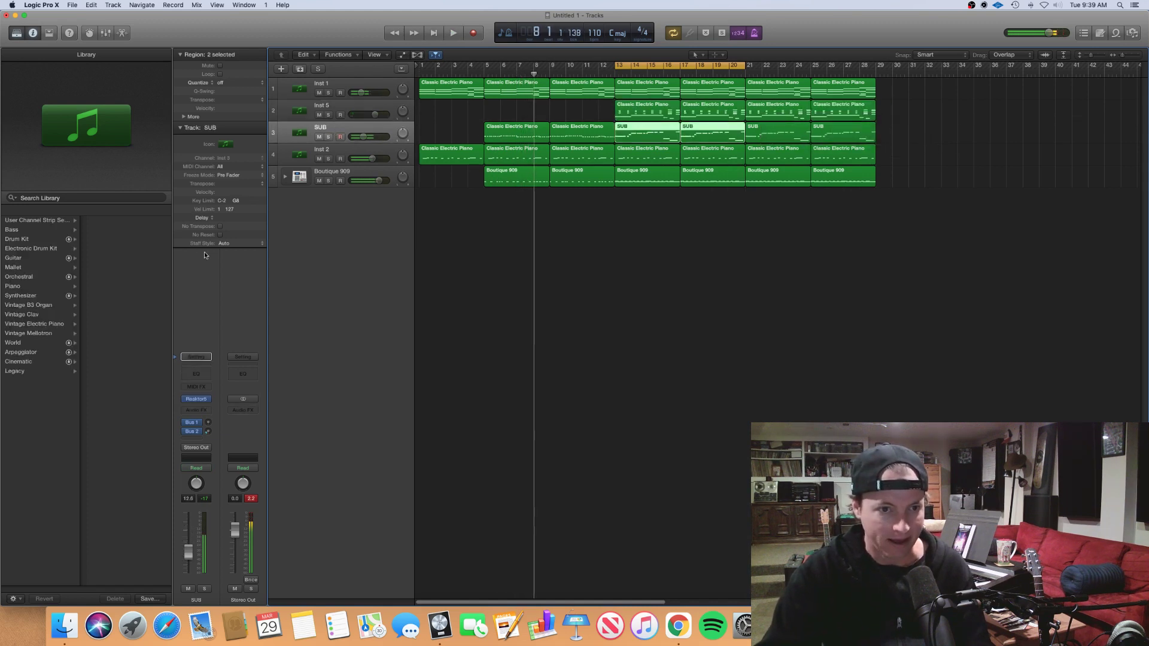
pyautogui.click(193, 376)
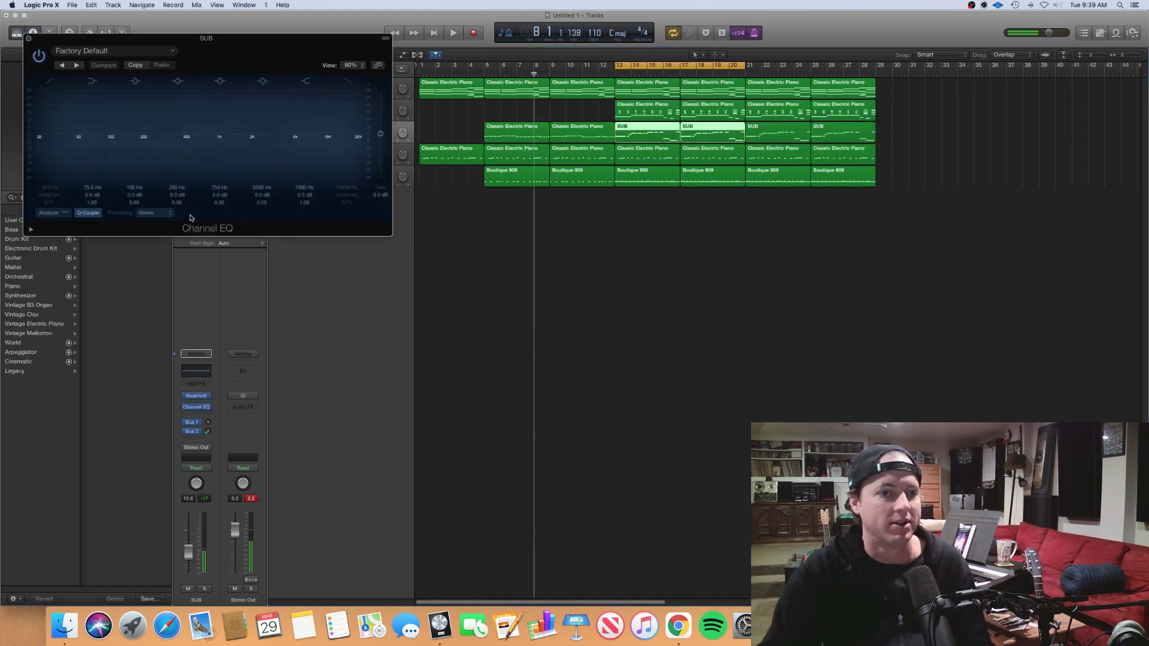
pyautogui.click(27, 38)
pyautogui.press('a')
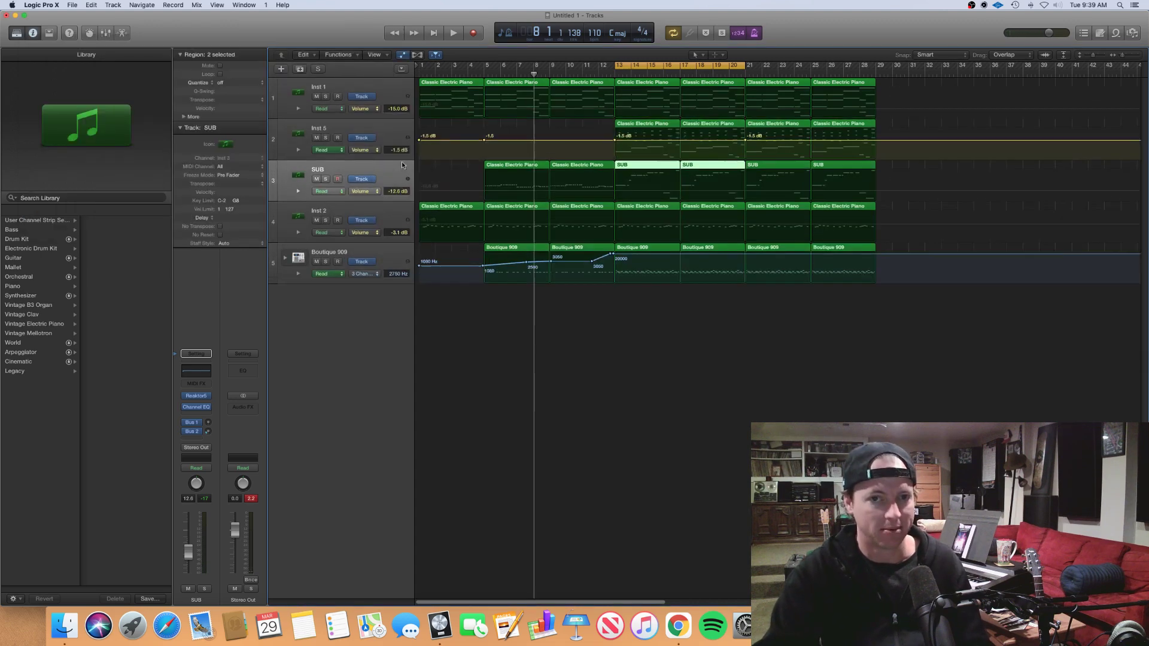
pyautogui.click(371, 192)
pyautogui.moveTo(407, 172)
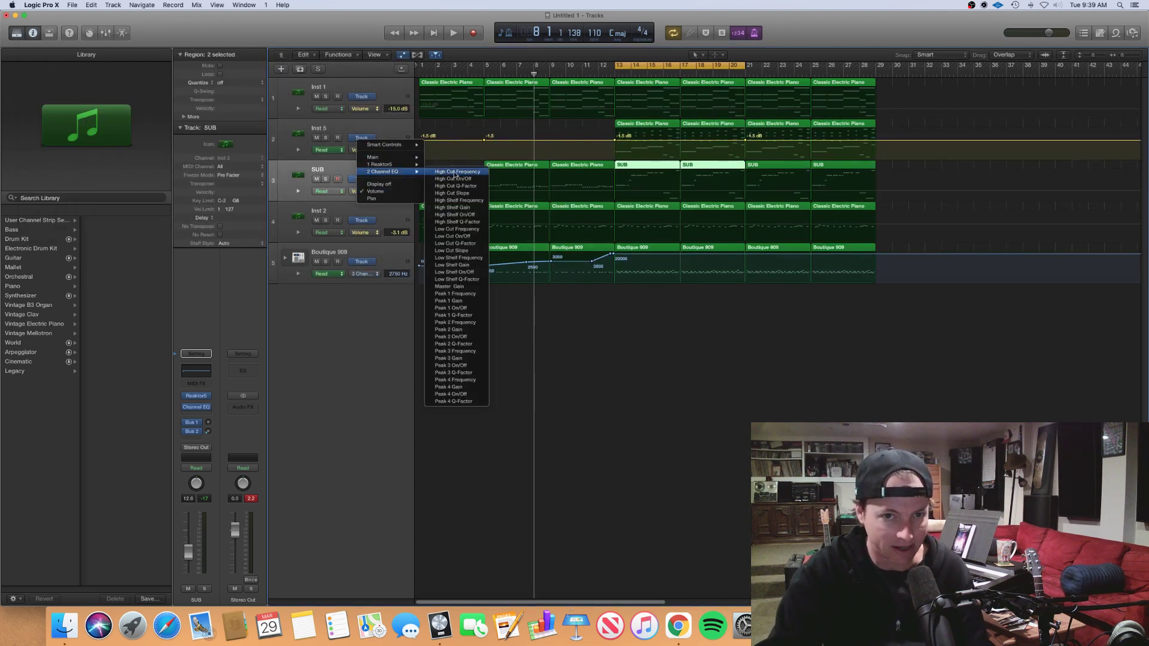
pyautogui.click(456, 230)
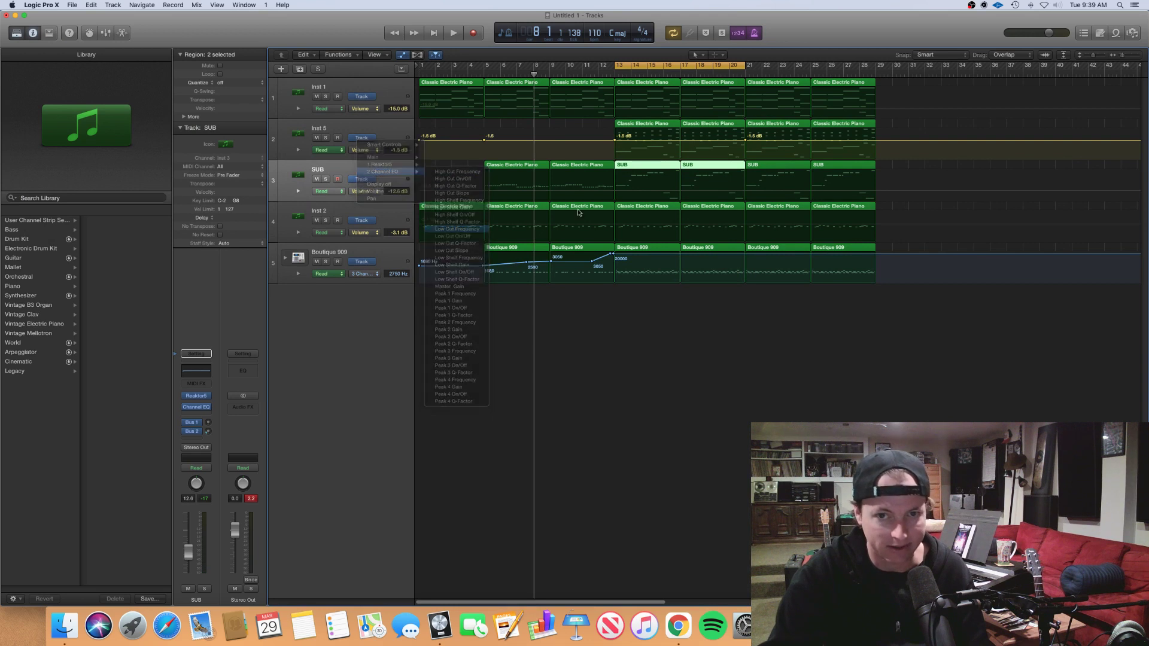
# Step: Ramp the SUB low cut up from 20 Hz across bars 9–12, drop it to 20 Hz at bar 13, and play the transition
pyautogui.click(612, 201)
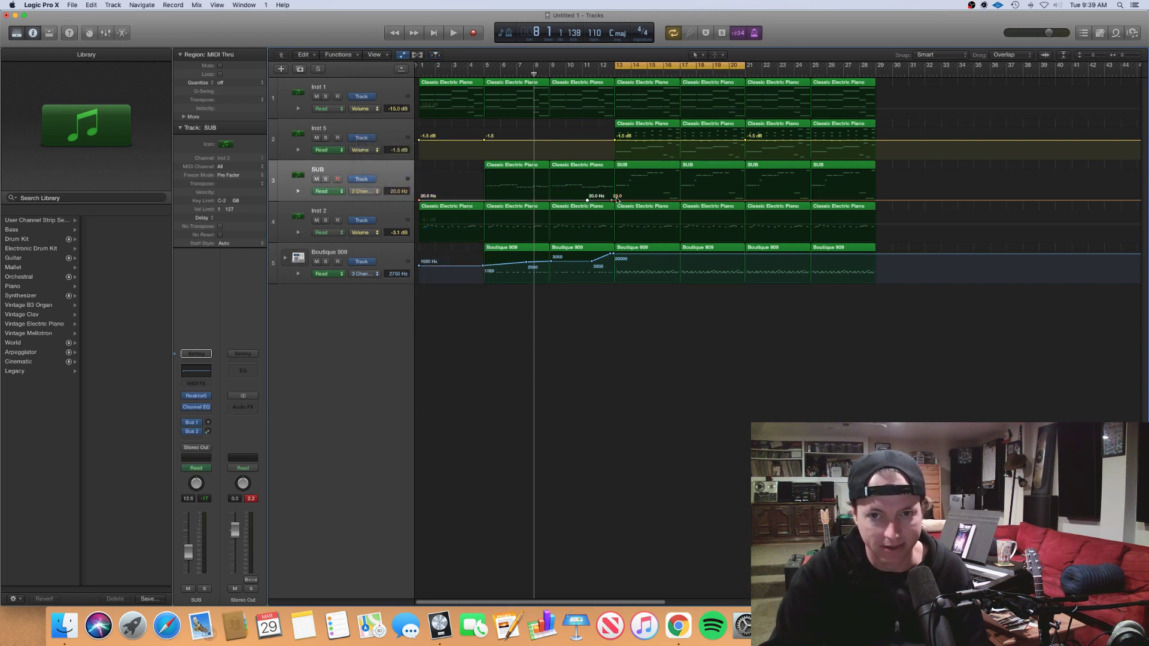
pyautogui.moveTo(611, 201); pyautogui.dragTo(548, 201)
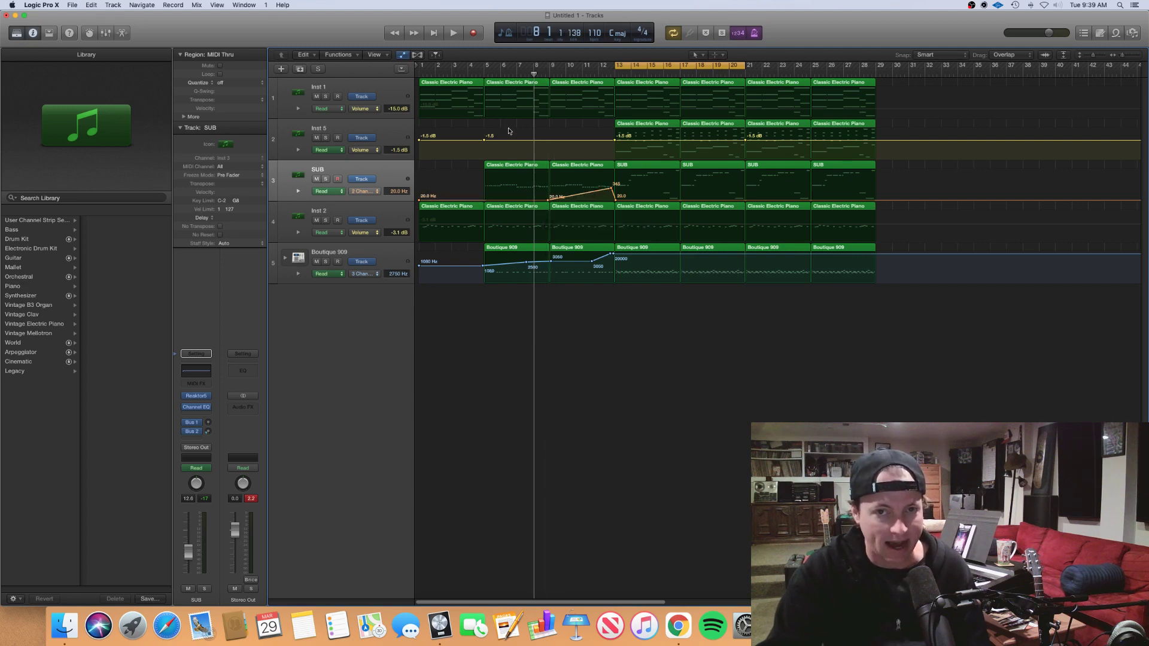
pyautogui.click(545, 71)
pyautogui.press('space')
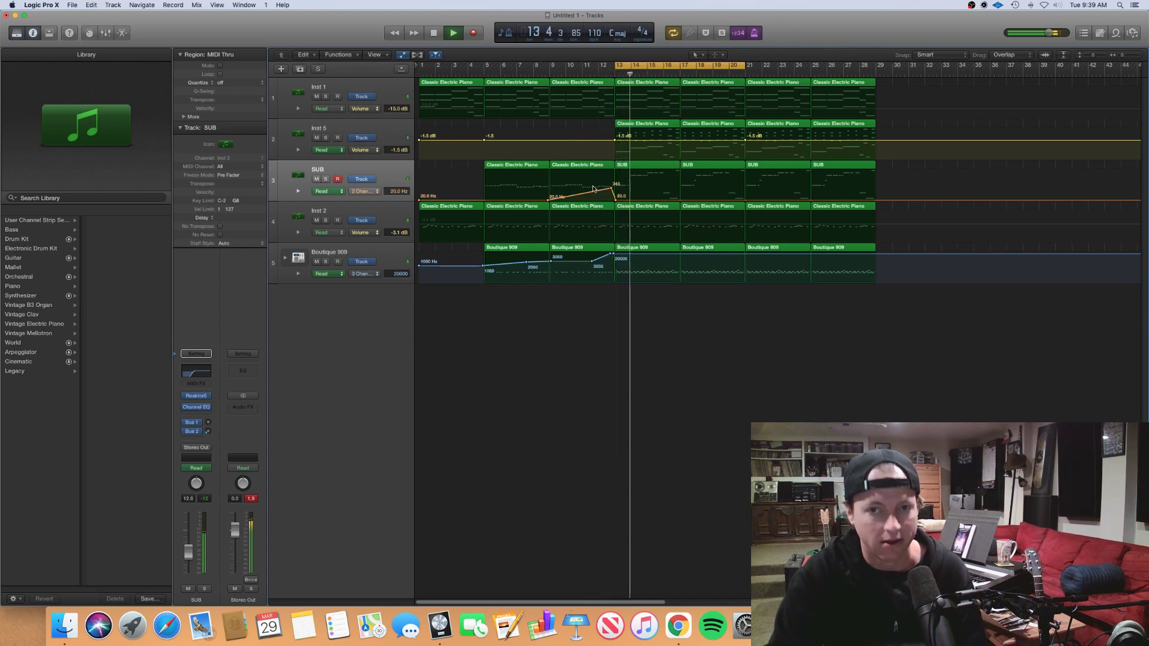
pyautogui.press('space')
pyautogui.press('a')
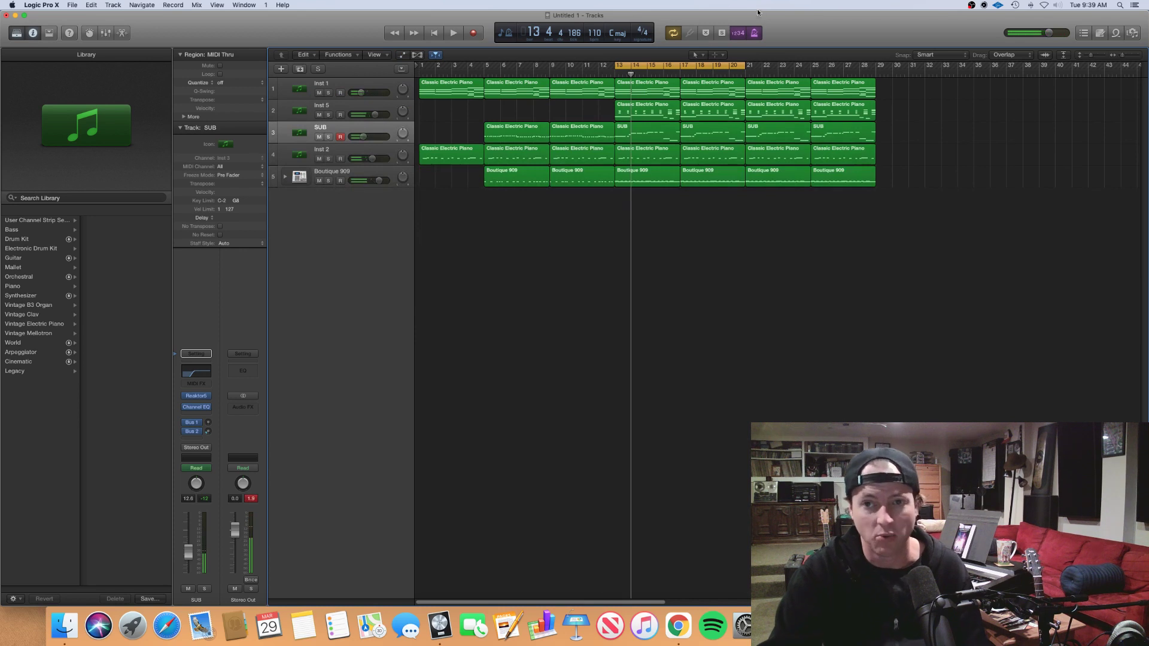
# Step: Extend the cycle range to cover bars 1–31 and enlarge the track heights
pyautogui.moveTo(744, 65); pyautogui.dragTo(875, 66)
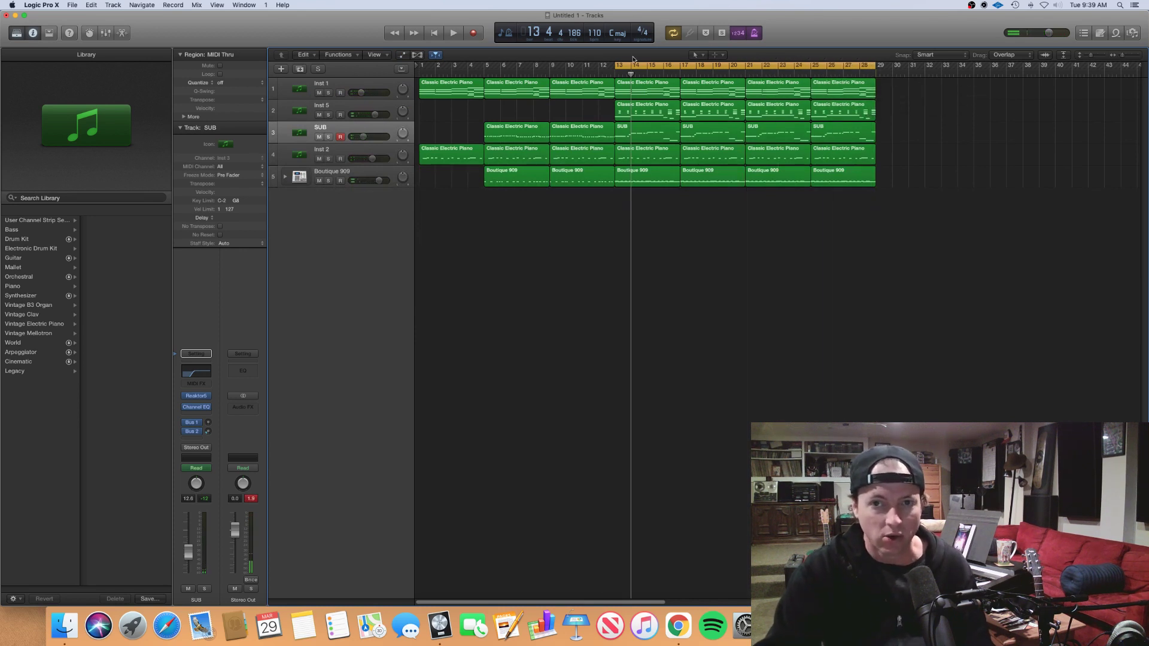
pyautogui.moveTo(614, 66); pyautogui.dragTo(420, 66)
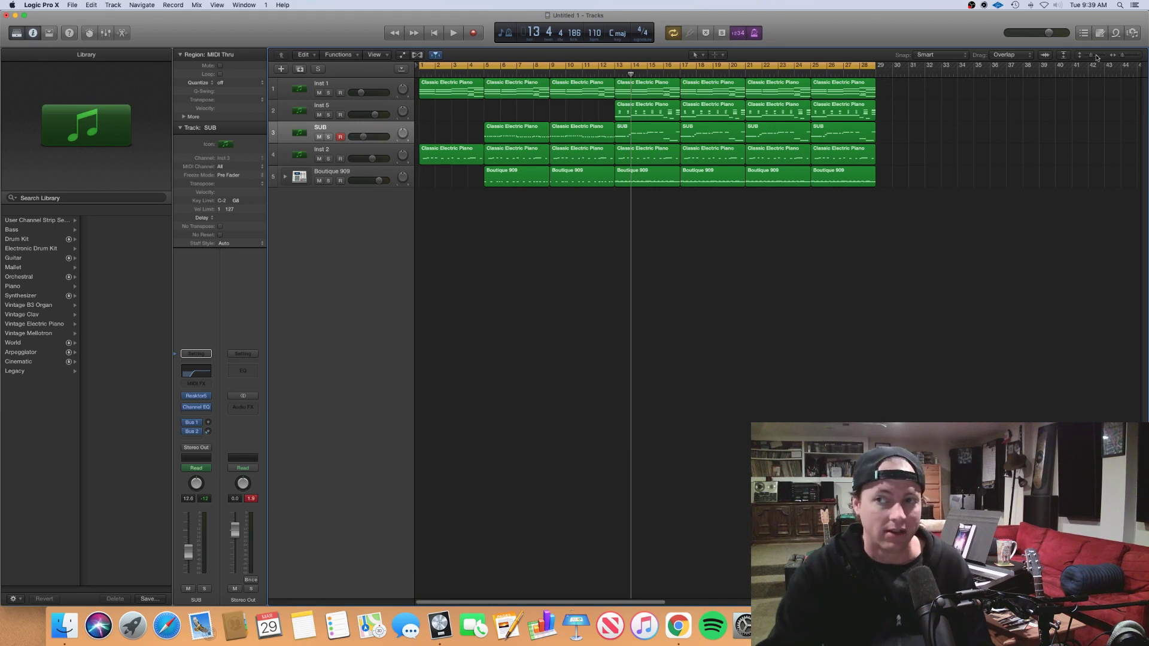
pyautogui.moveTo(1093, 56)
pyautogui.mouseDown()
pyautogui.moveTo(1108, 56)
pyautogui.moveTo(1096, 57)
pyautogui.mouseUp()
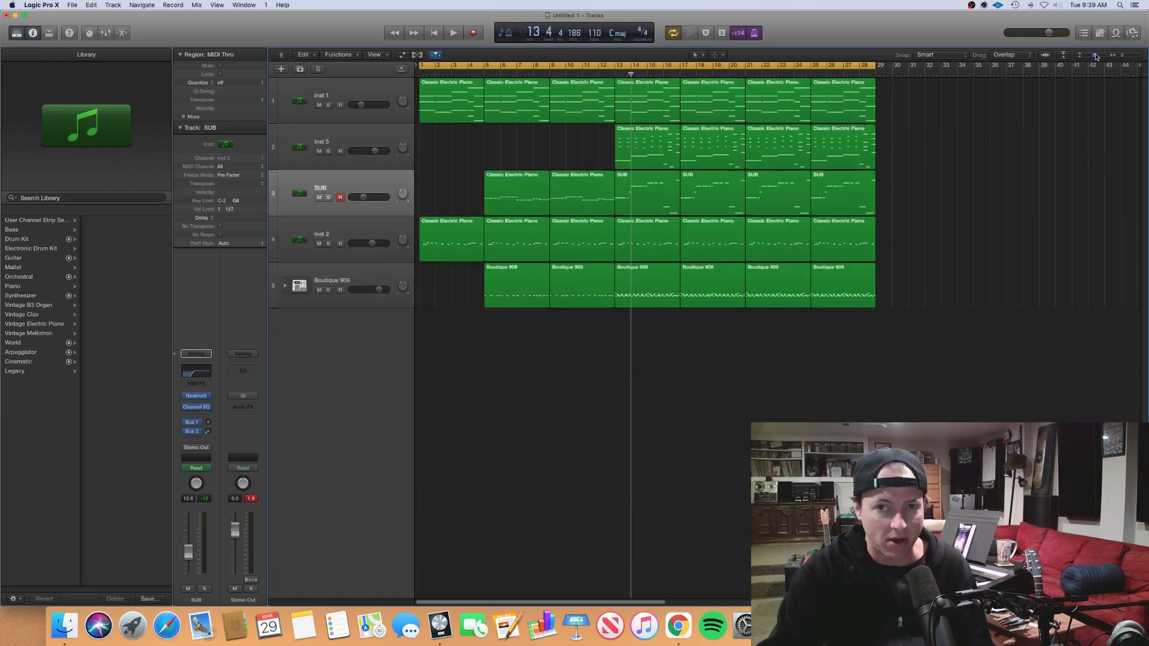
pyautogui.moveTo(874, 66); pyautogui.dragTo(923, 77)
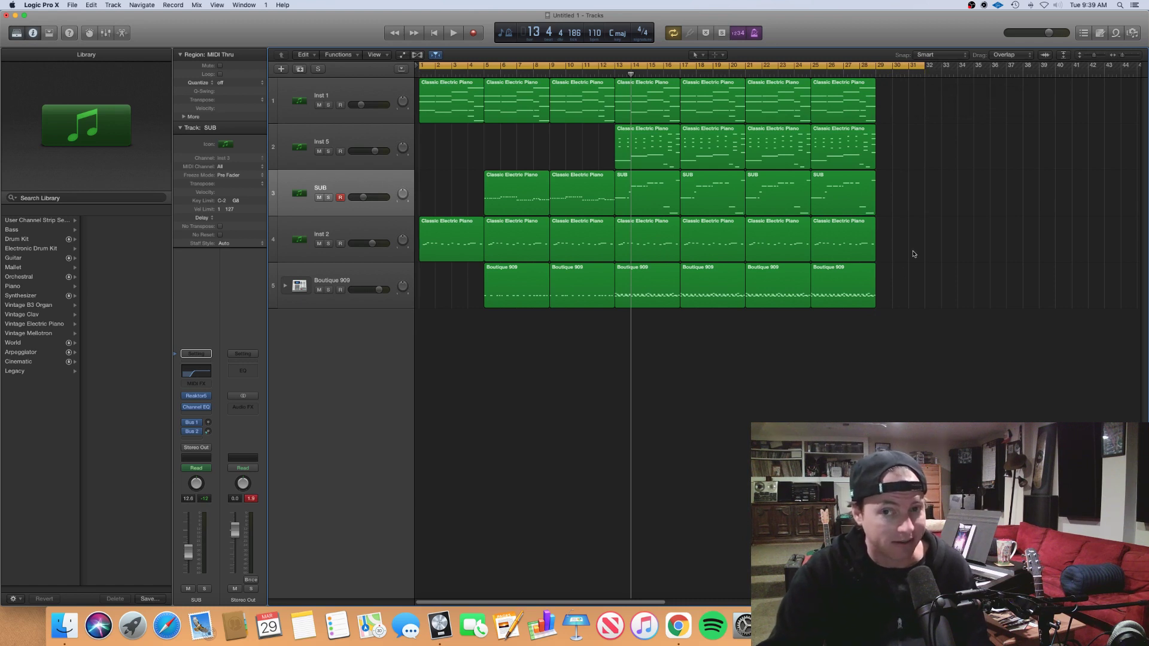
# Step: Review the chord, melody and early bass regions, and examine the notes of the four SUB regions in bars 13–28
pyautogui.click(444, 111)
pyautogui.keyDown('shift'); pyautogui.click(492, 100); pyautogui.keyUp('shift')
pyautogui.click(443, 237)
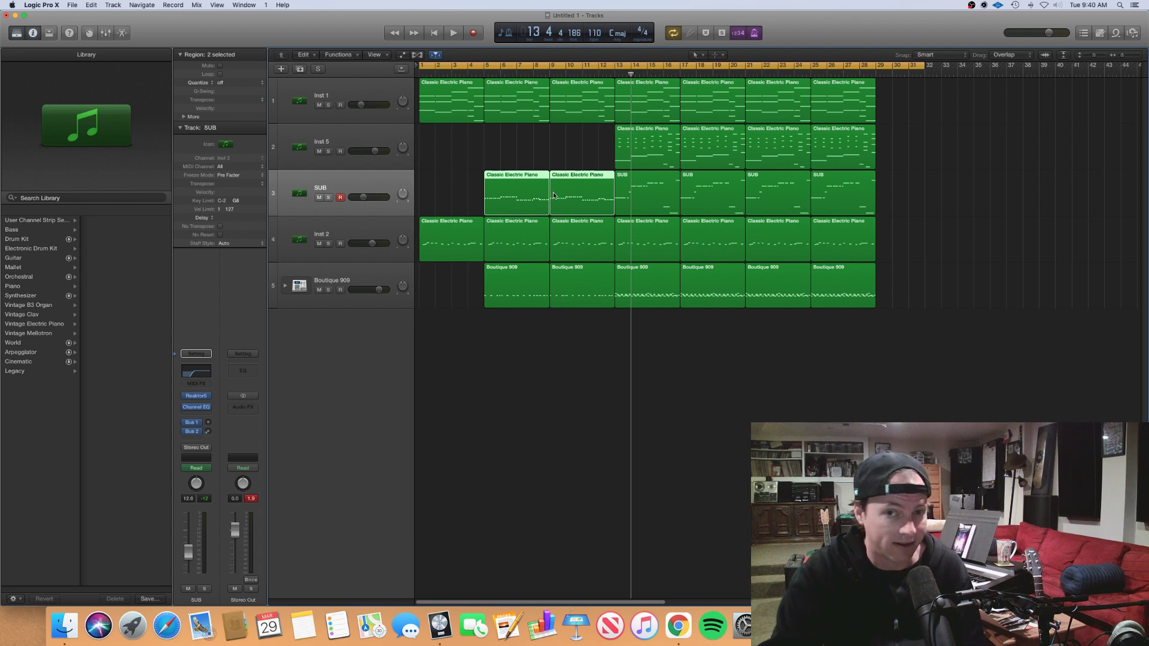
pyautogui.moveTo(937, 202); pyautogui.dragTo(689, 191)
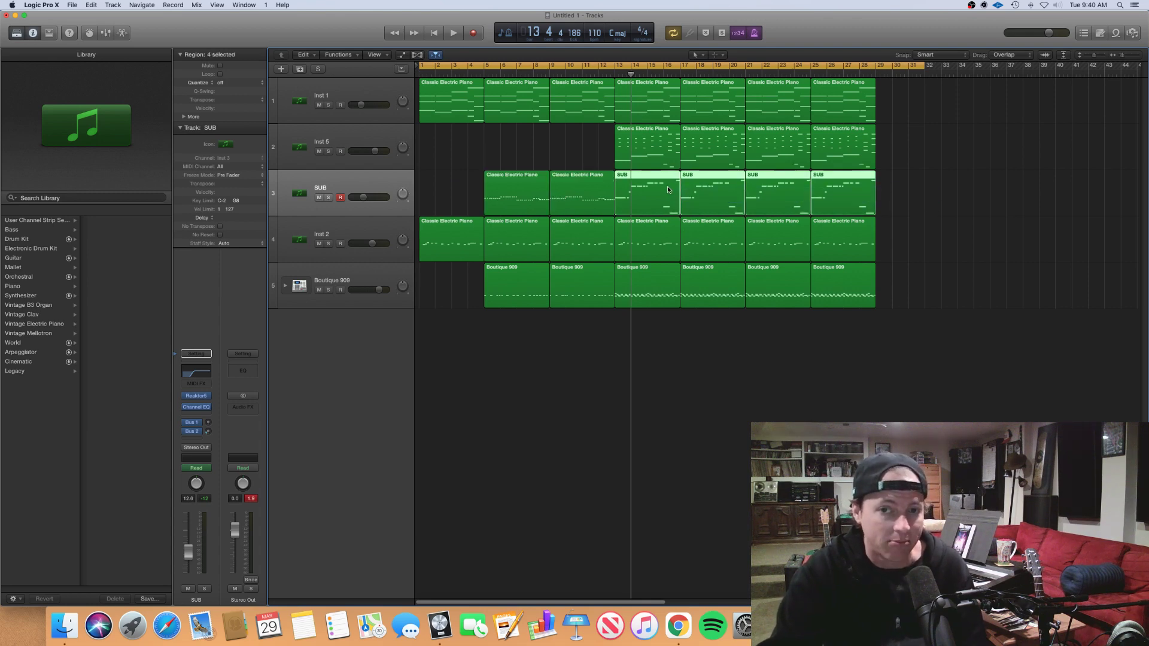
pyautogui.doubleClick(669, 190)
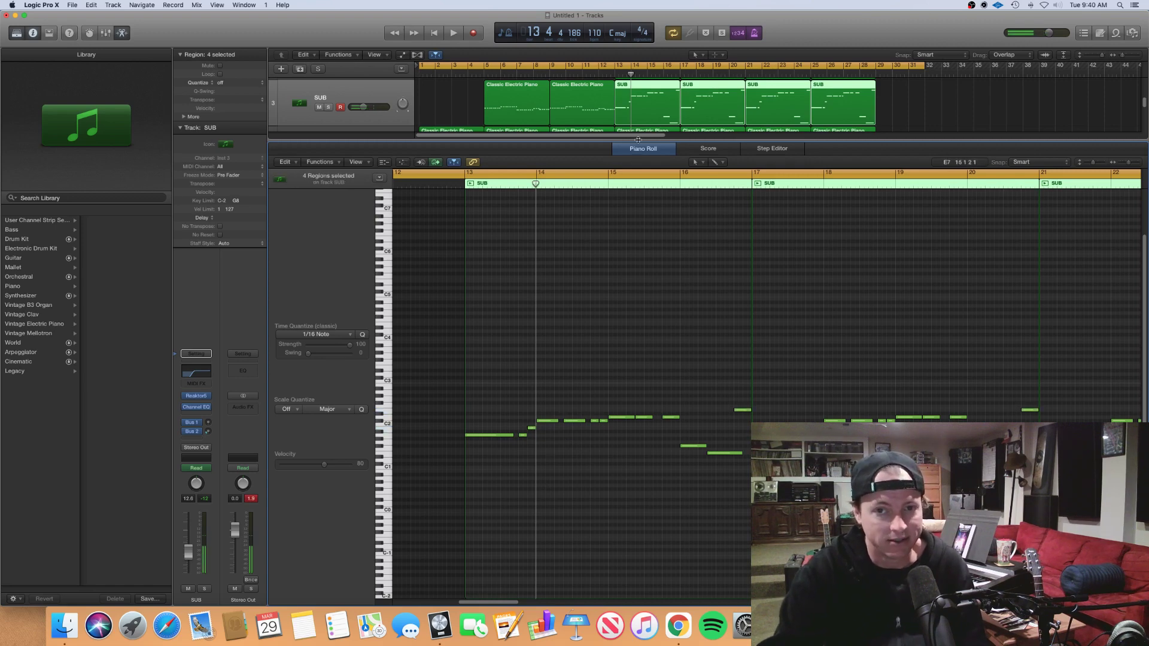
pyautogui.press('e')
# Step: Examine the stabs and bass notes of the four piano regions in bars 13–28 in the Piano Roll
pyautogui.moveTo(942, 157); pyautogui.dragTo(634, 146)
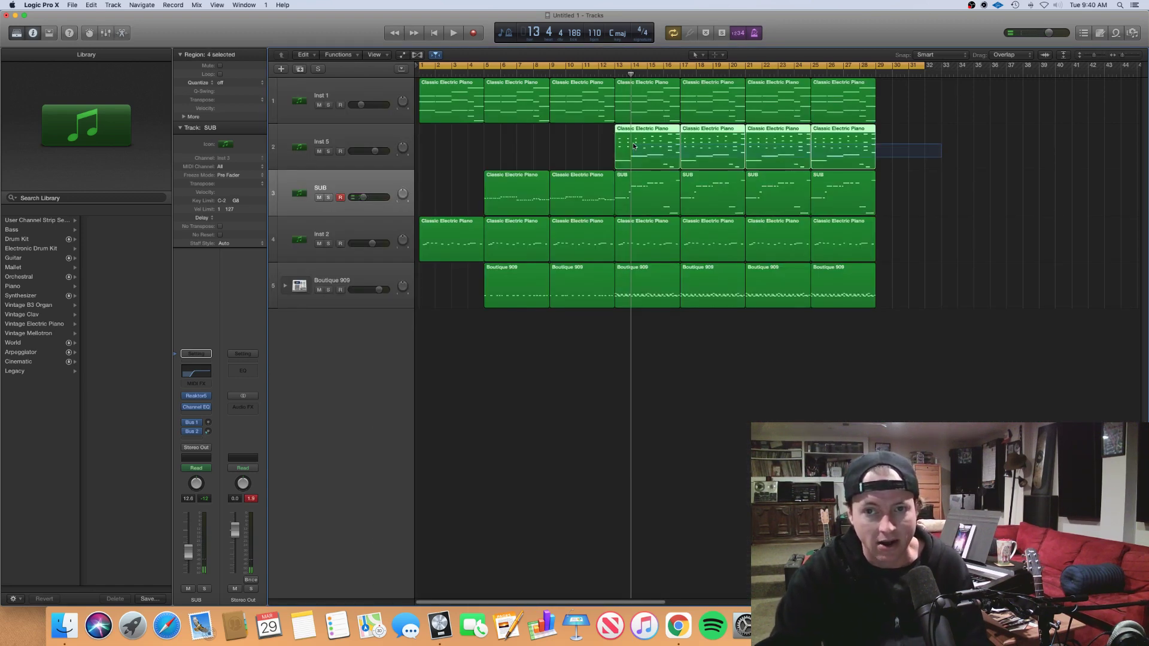
pyautogui.doubleClick(635, 146)
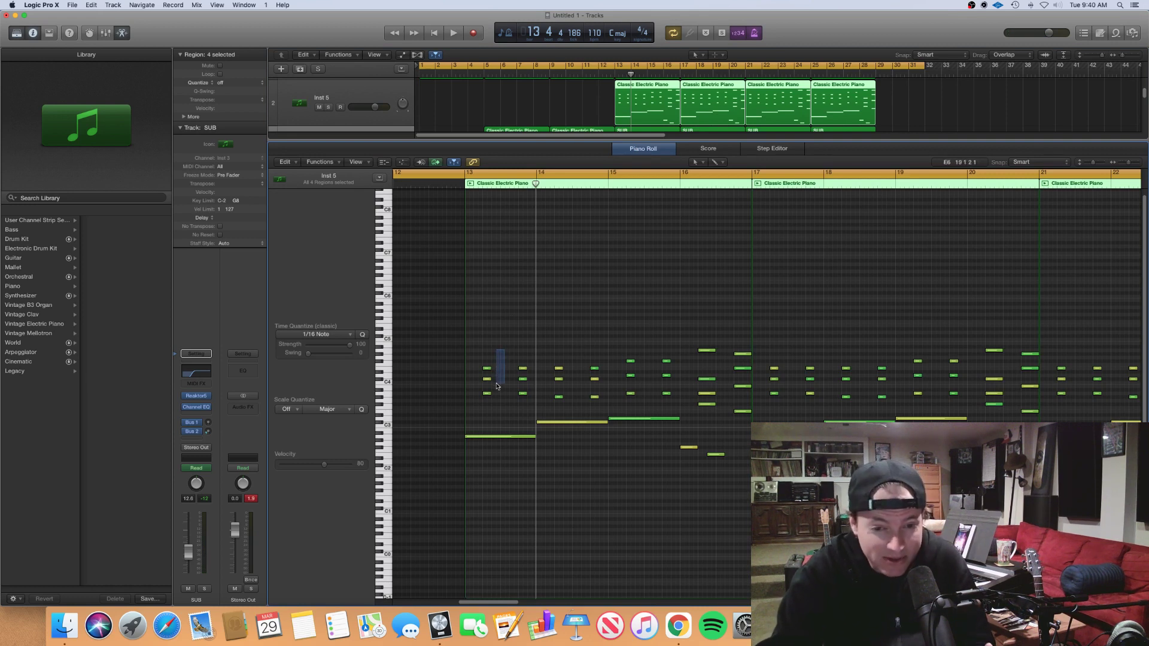
pyautogui.moveTo(496, 386); pyautogui.dragTo(499, 395)
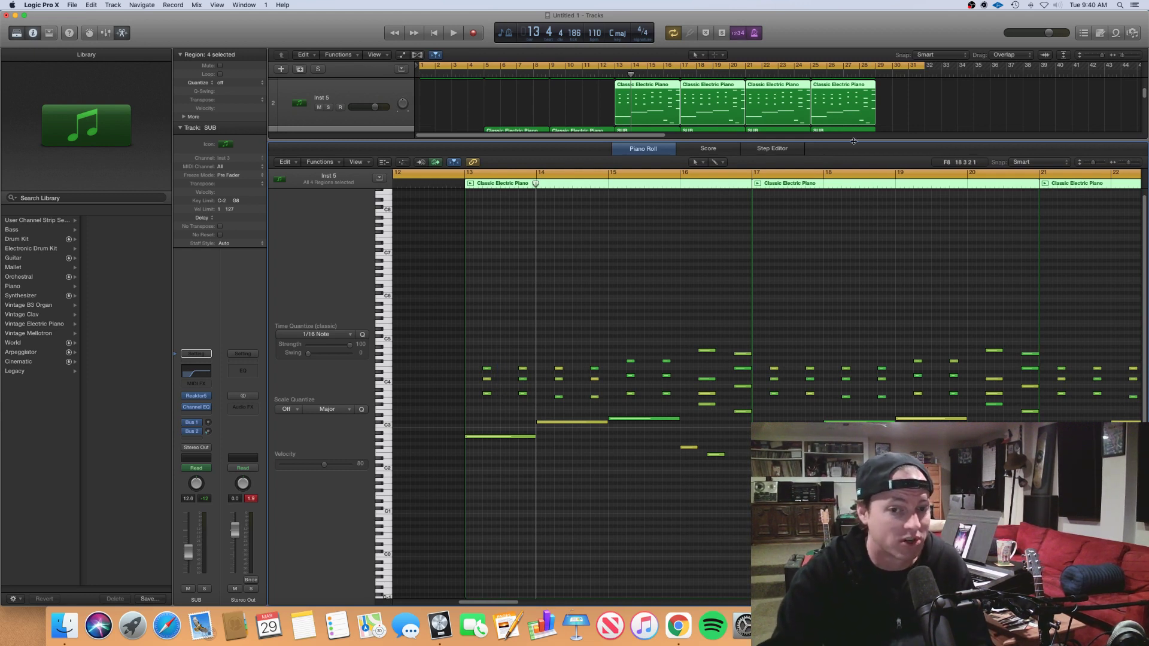
# Step: Return to the full arrangement, extend the cycle range to cover bars 1–32, and play from the start
pyautogui.press('p')
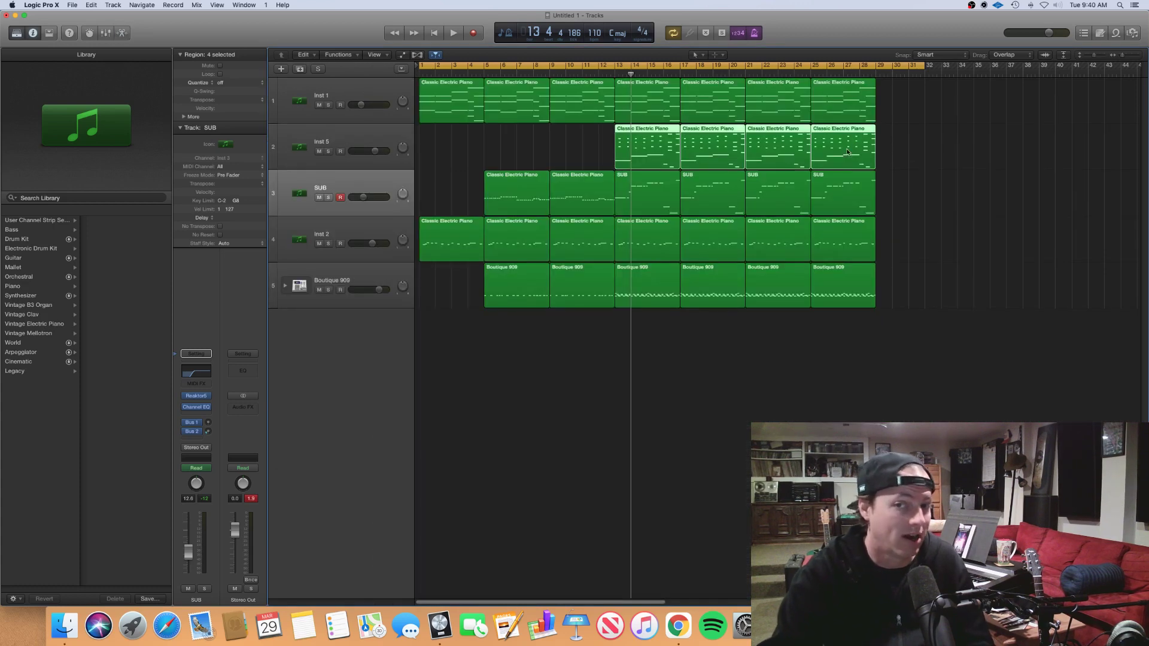
pyautogui.click(894, 294)
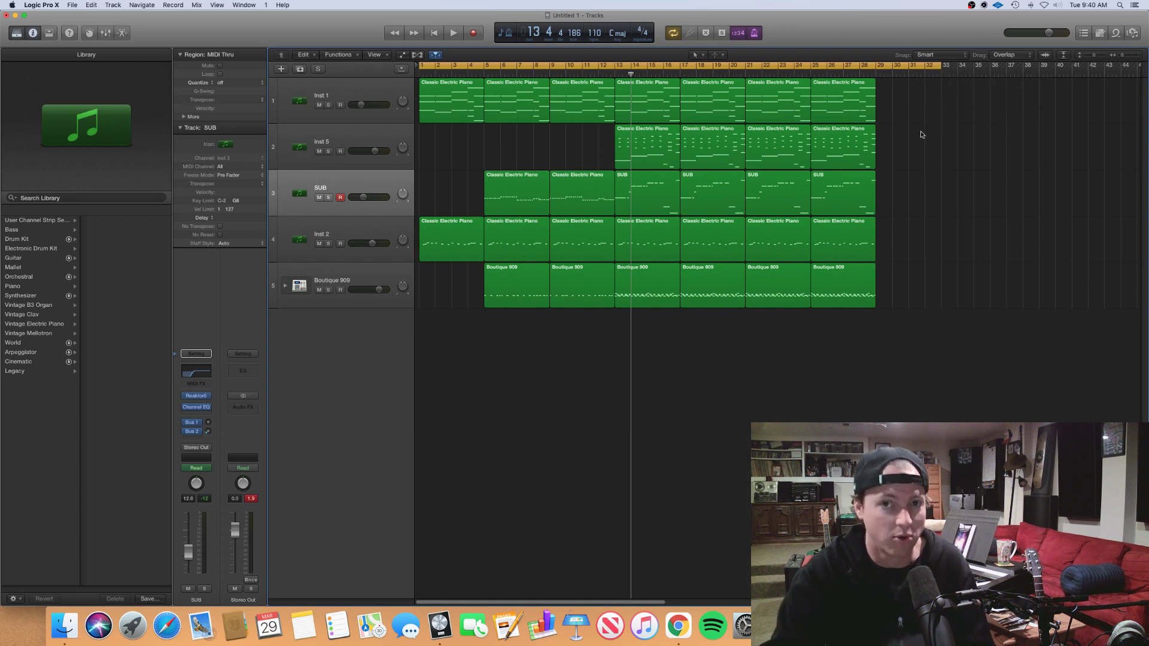
pyautogui.press('Return')
pyautogui.press('space')
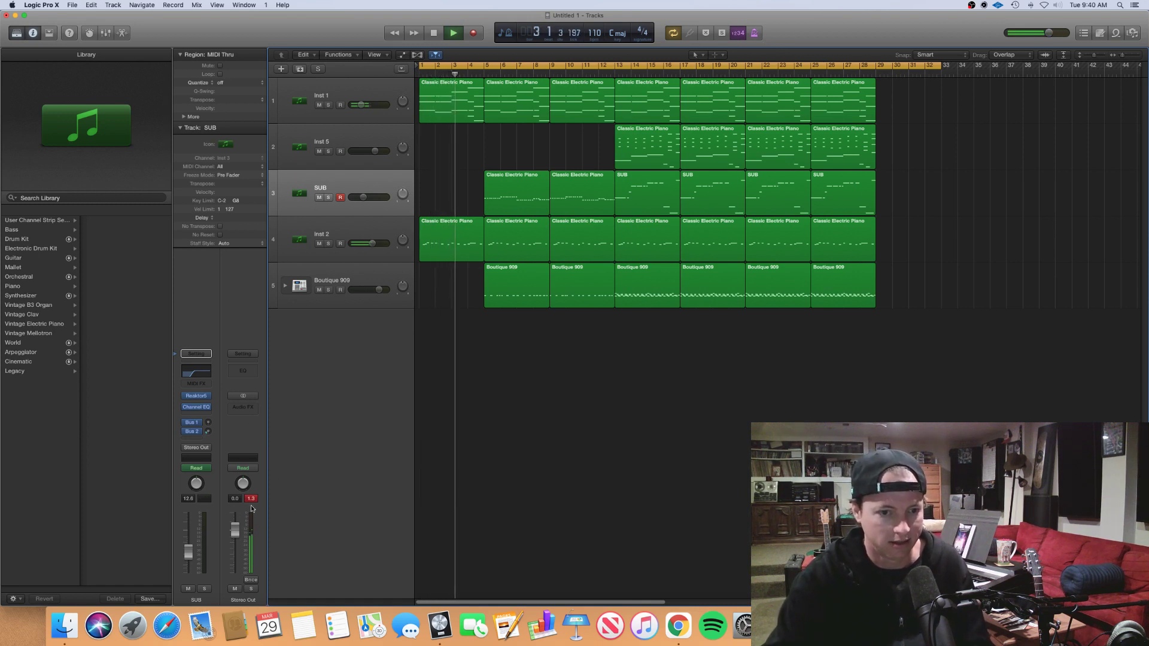
# Step: Insert a Compressor on the Stereo Out, choose the Vintage Opto model, and lower its threshold while the arrangement plays
pyautogui.click(250, 398)
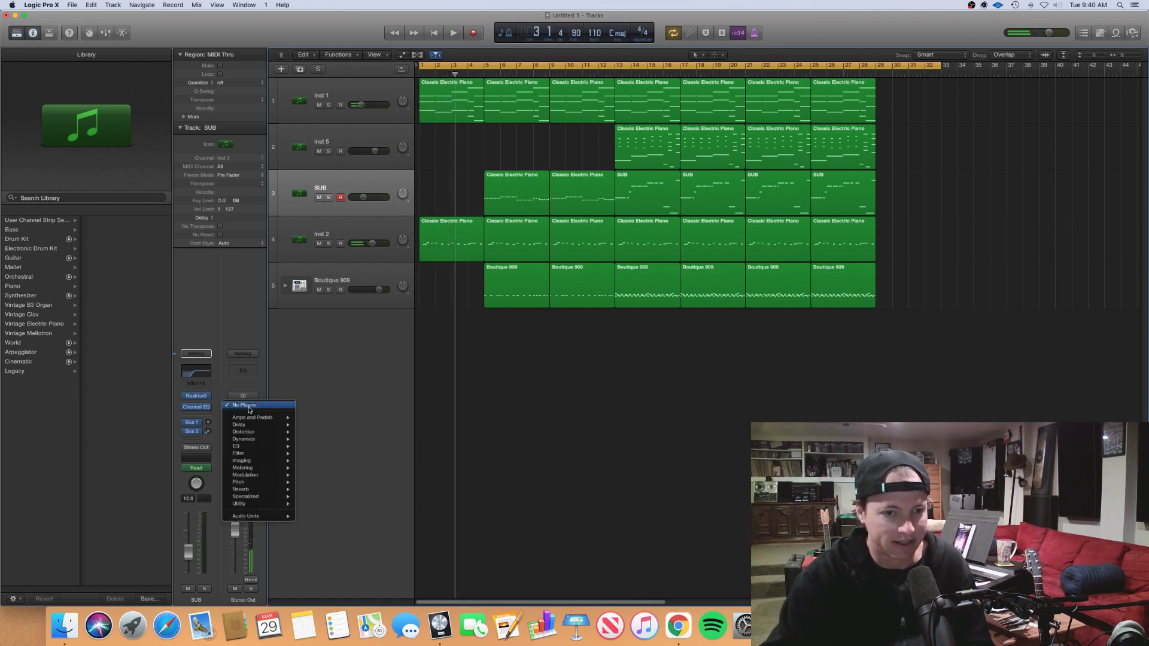
pyautogui.click(334, 392)
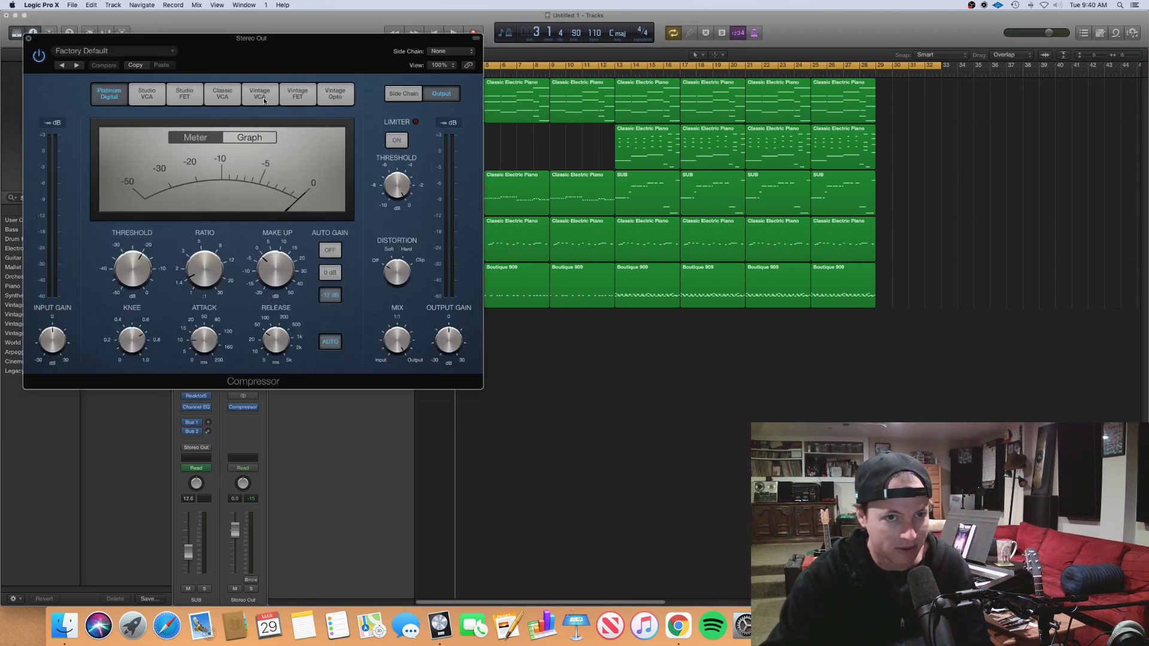
pyautogui.click(350, 97)
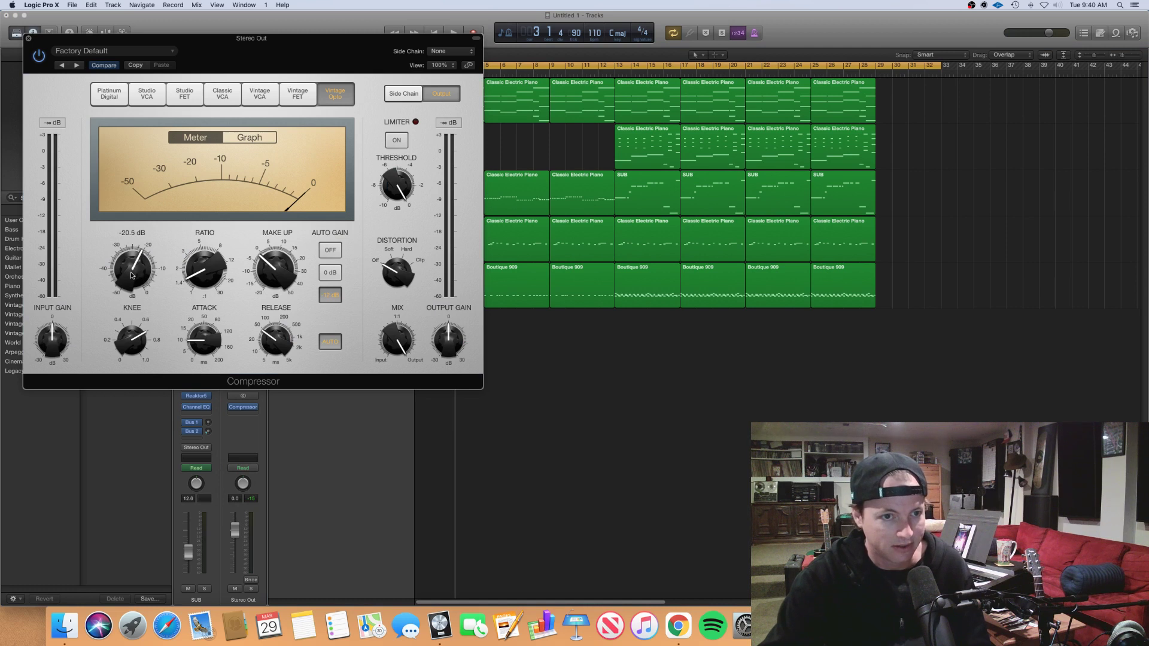
pyautogui.press('space')
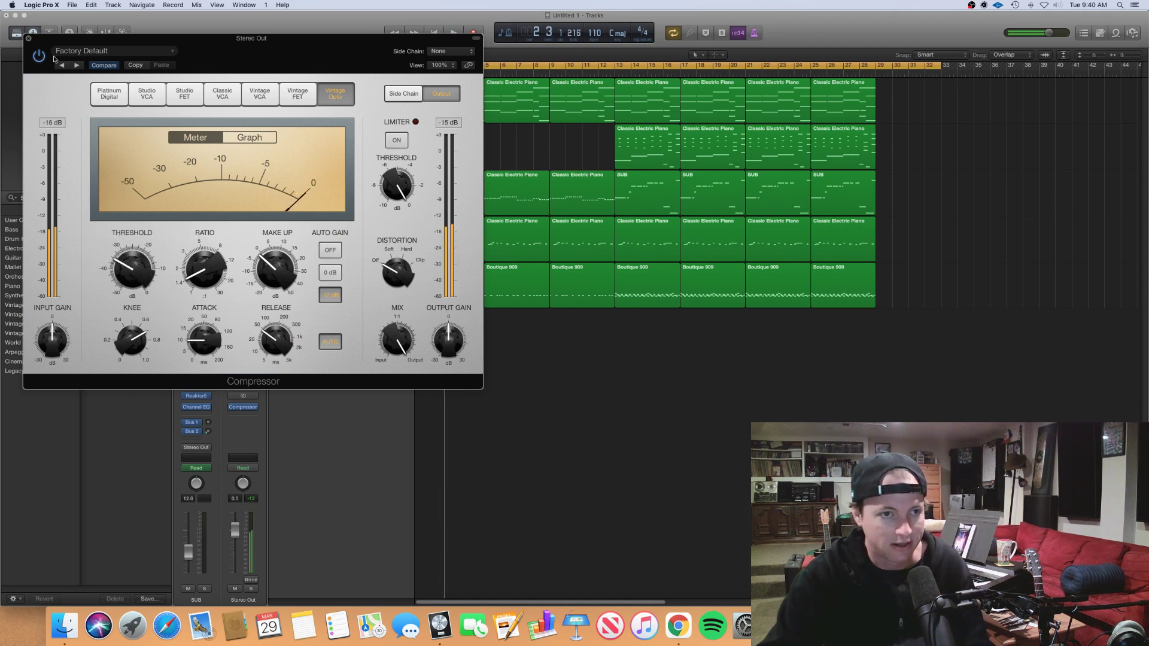
pyautogui.click(28, 39)
pyautogui.press('space')
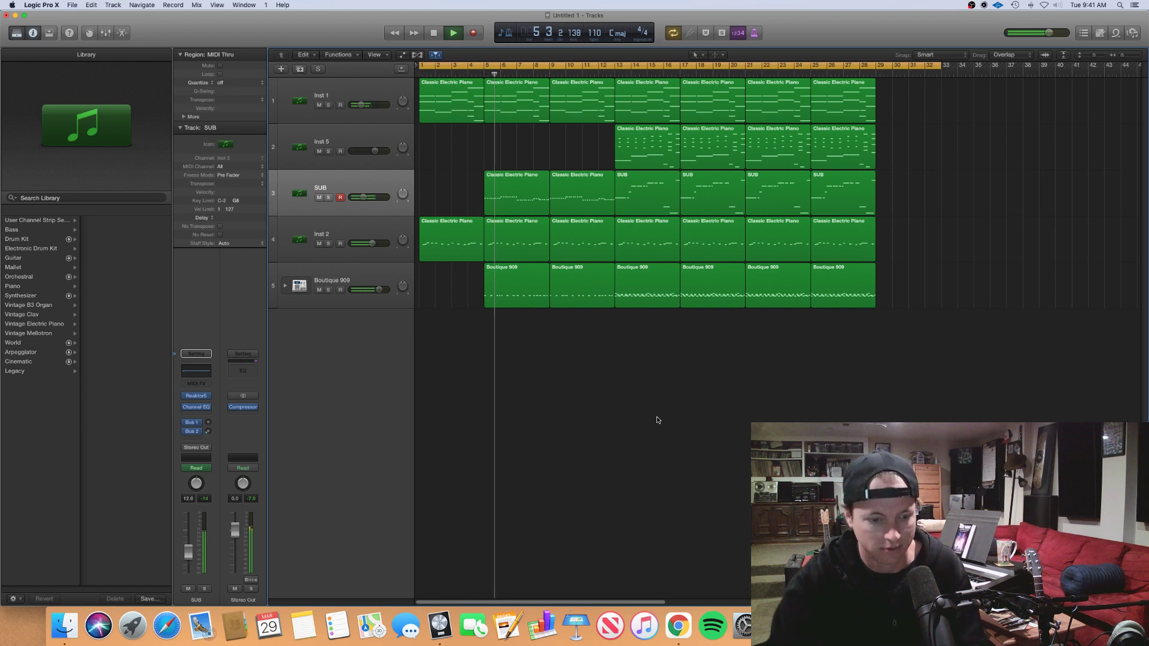
# Step: Automate the Inst 2 volume up from -3.1 dB at bar 5 to -1.2 dB at bar 9, dipping before -1.1 dB at bar 13
pyautogui.press('a')
pyautogui.click(538, 241)
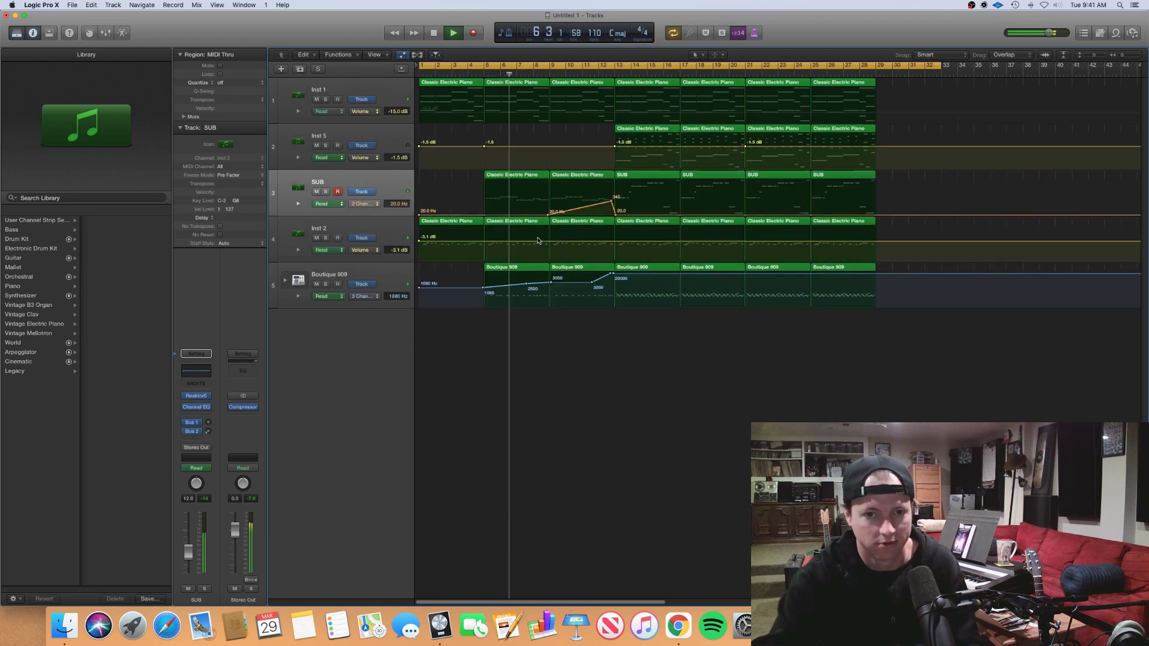
pyautogui.click(486, 242)
pyautogui.click(551, 241)
pyautogui.moveTo(556, 241); pyautogui.dragTo(617, 240)
pyautogui.click(584, 239)
pyautogui.click(600, 240)
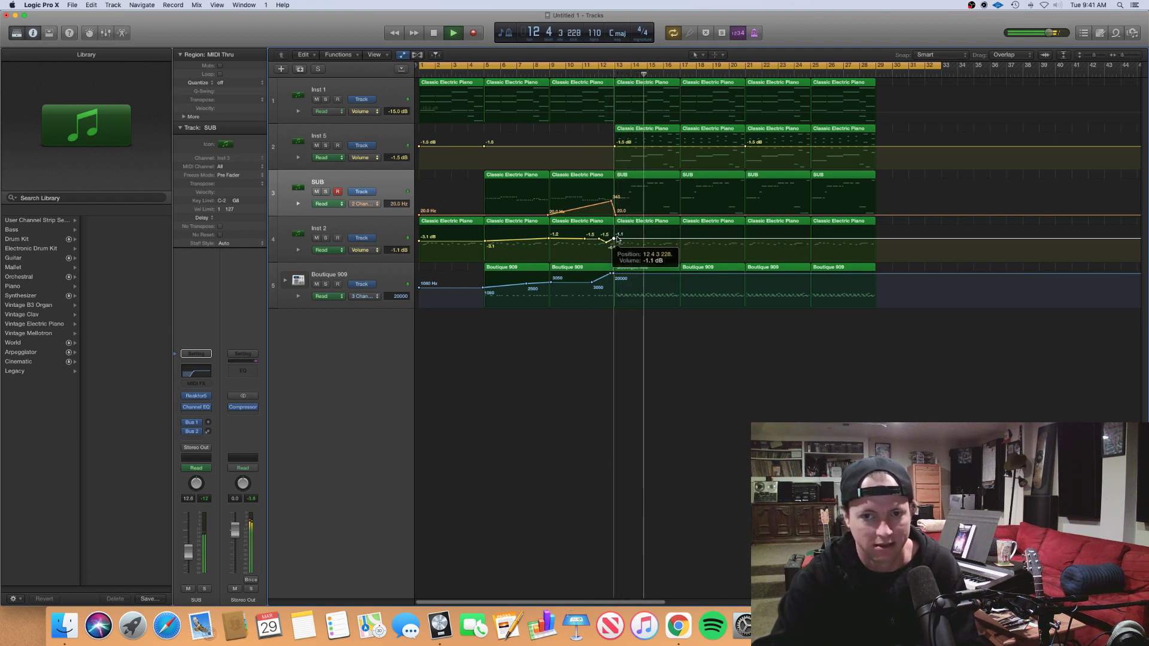
pyautogui.press('a')
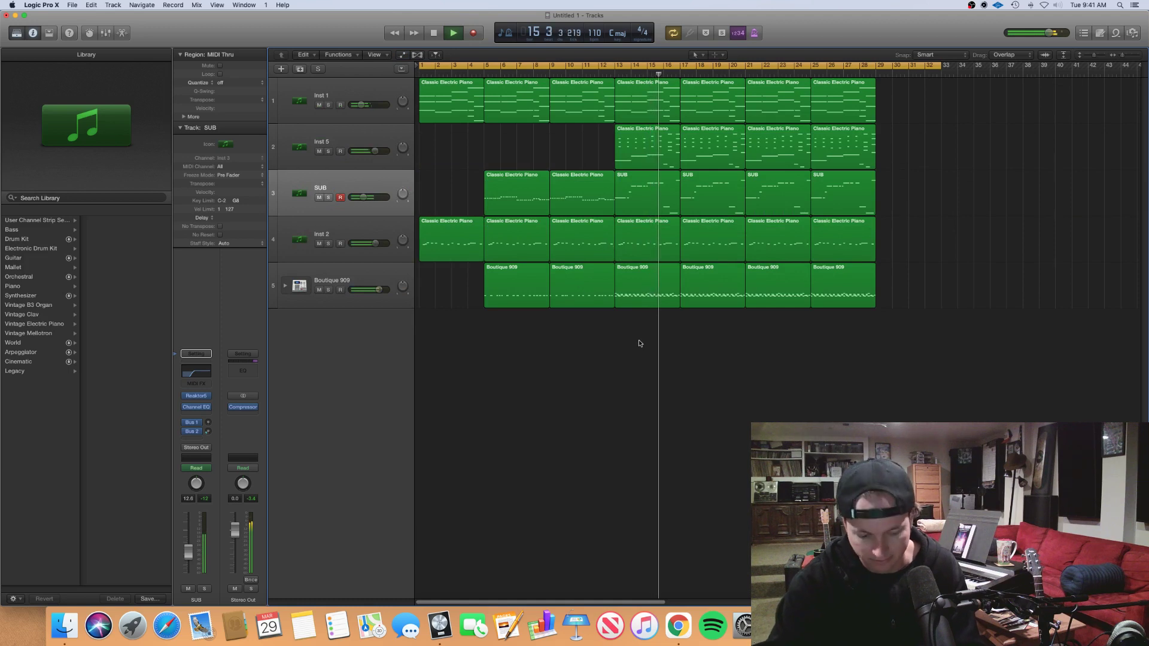
# Step: Expand the Boutique 909 drum stack and lower the Snare volume to -5.8 dB
pyautogui.click(292, 281)
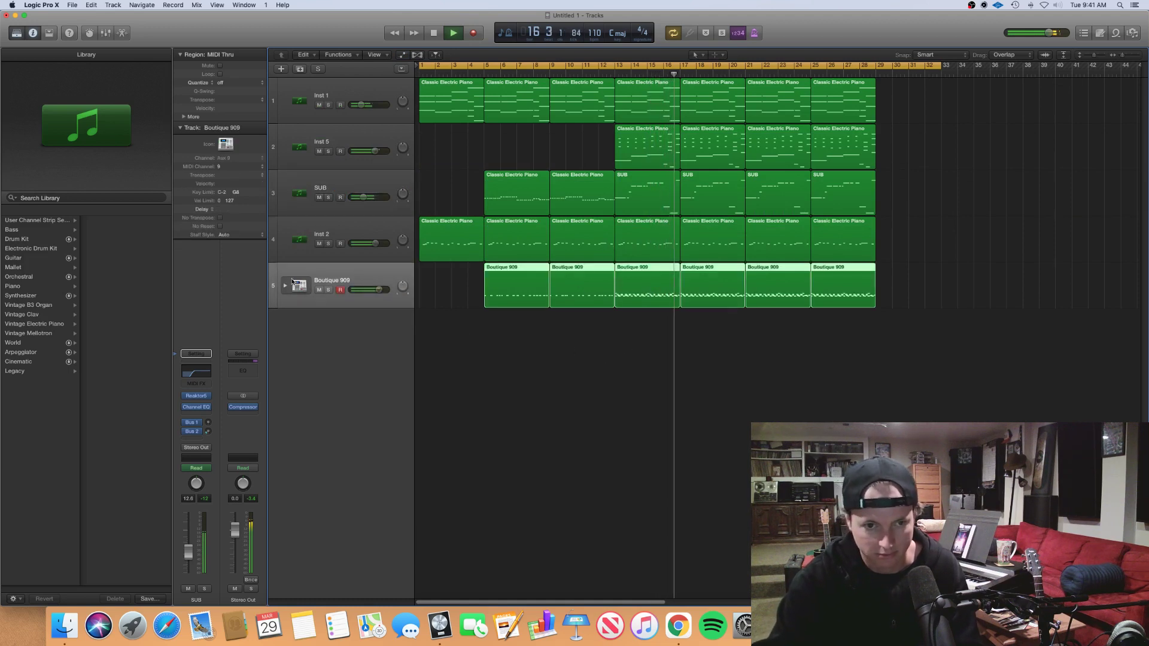
pyautogui.click(286, 285)
pyautogui.click(367, 384)
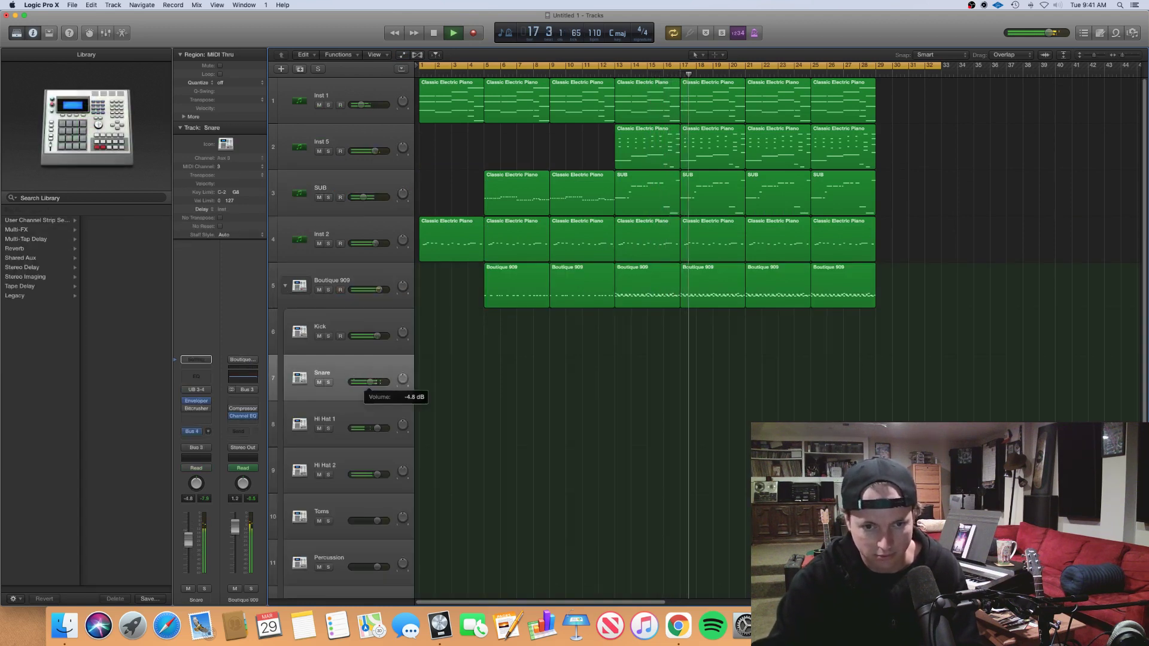
pyautogui.moveTo(371, 382); pyautogui.dragTo(368, 382)
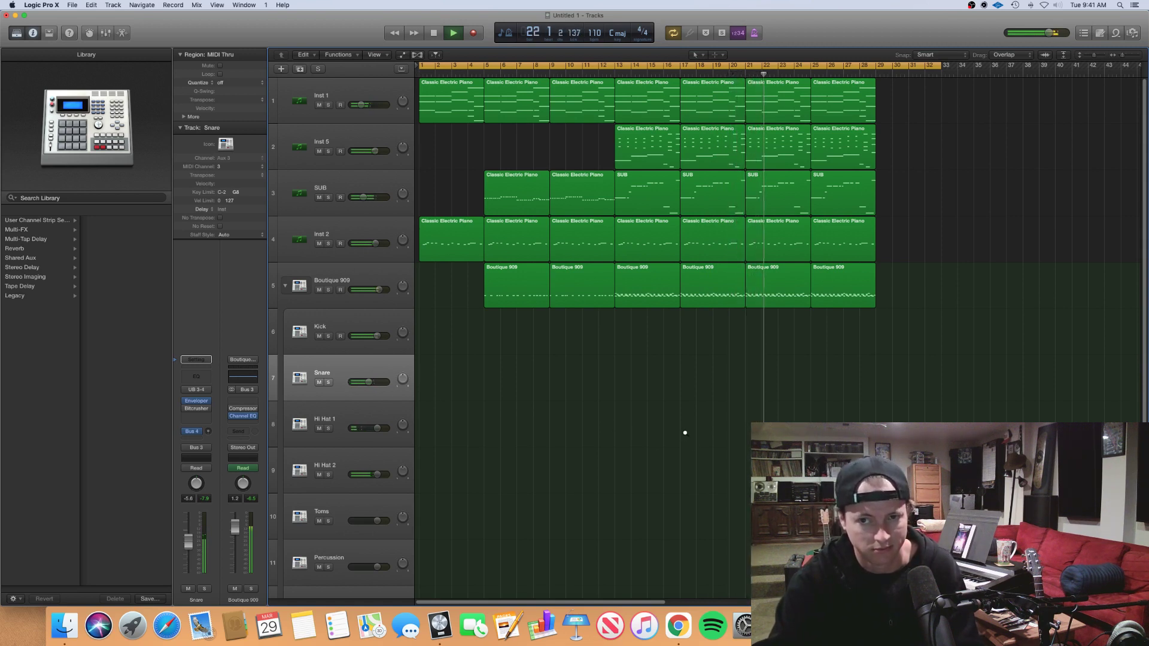
pyautogui.scroll(1, 684, 433)
pyautogui.hscroll(5, 685, 435)
pyautogui.hscroll(-5, 685, 436)
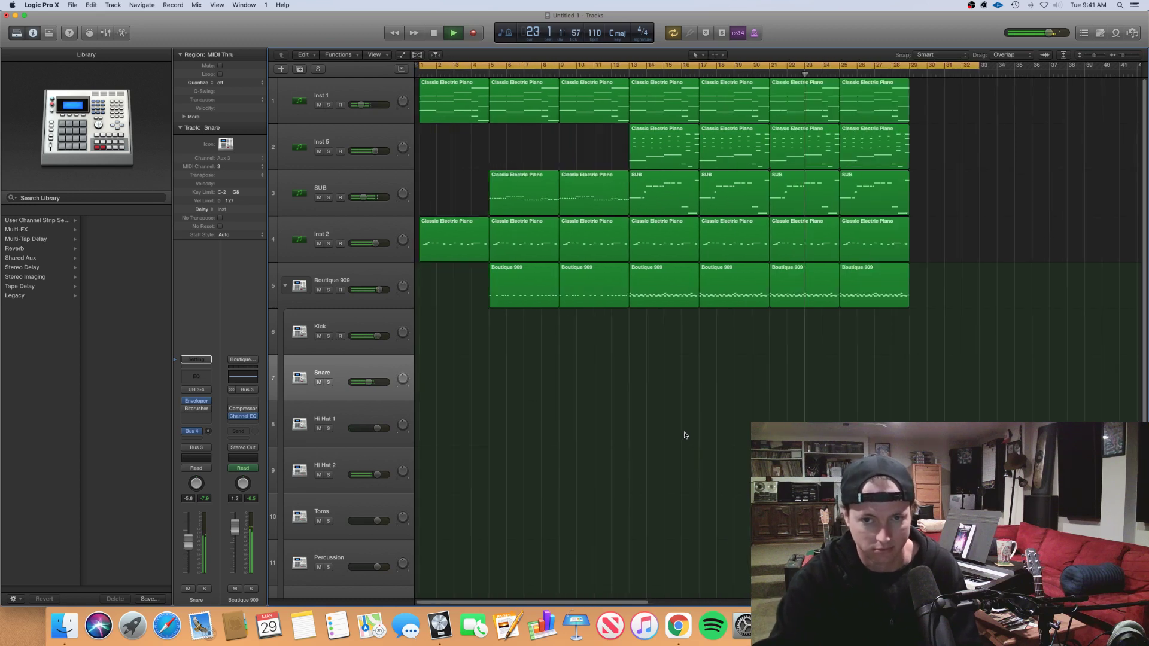
pyautogui.hscroll(1, 685, 435)
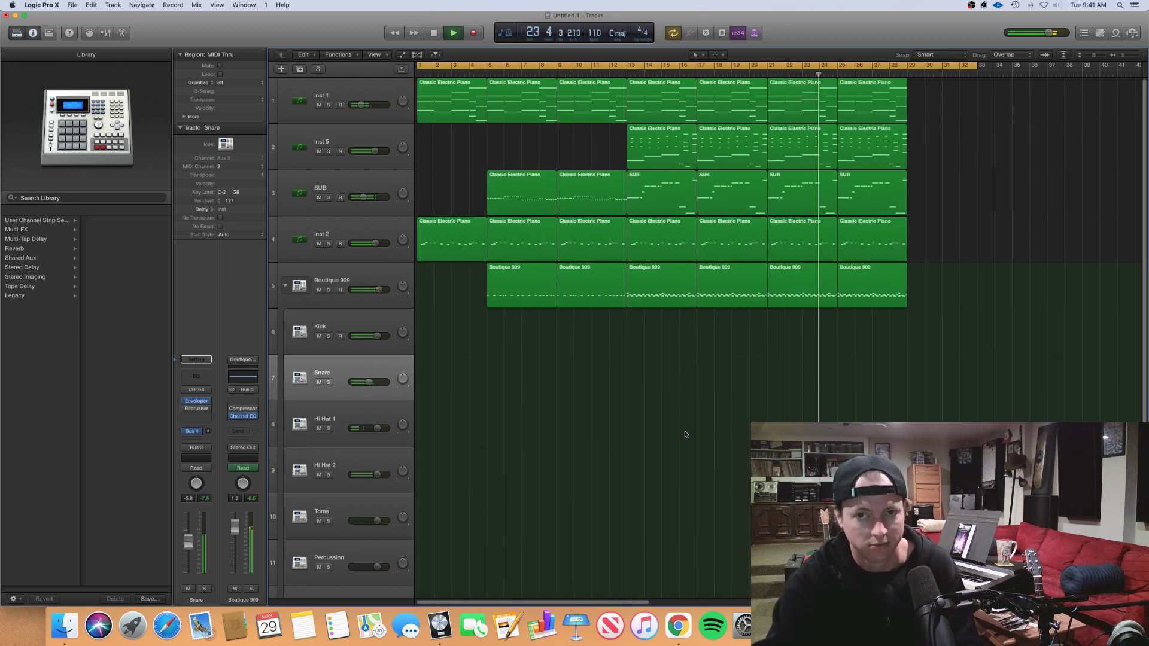
pyautogui.scroll(-3, 686, 435)
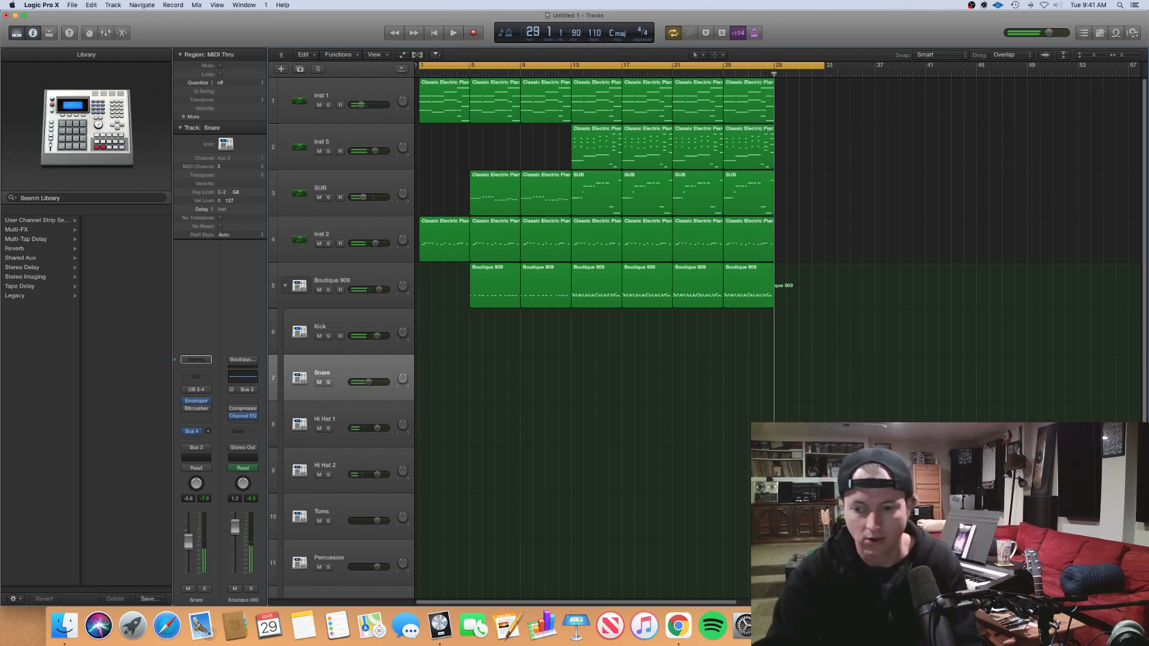
pyautogui.press('super+Tab')
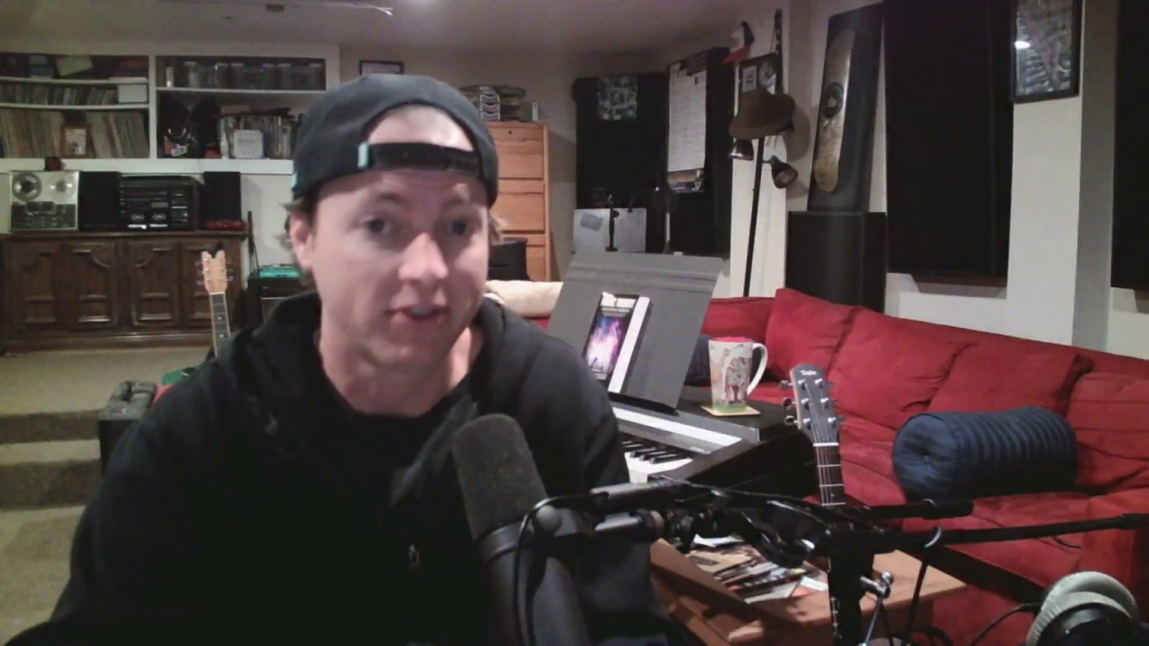